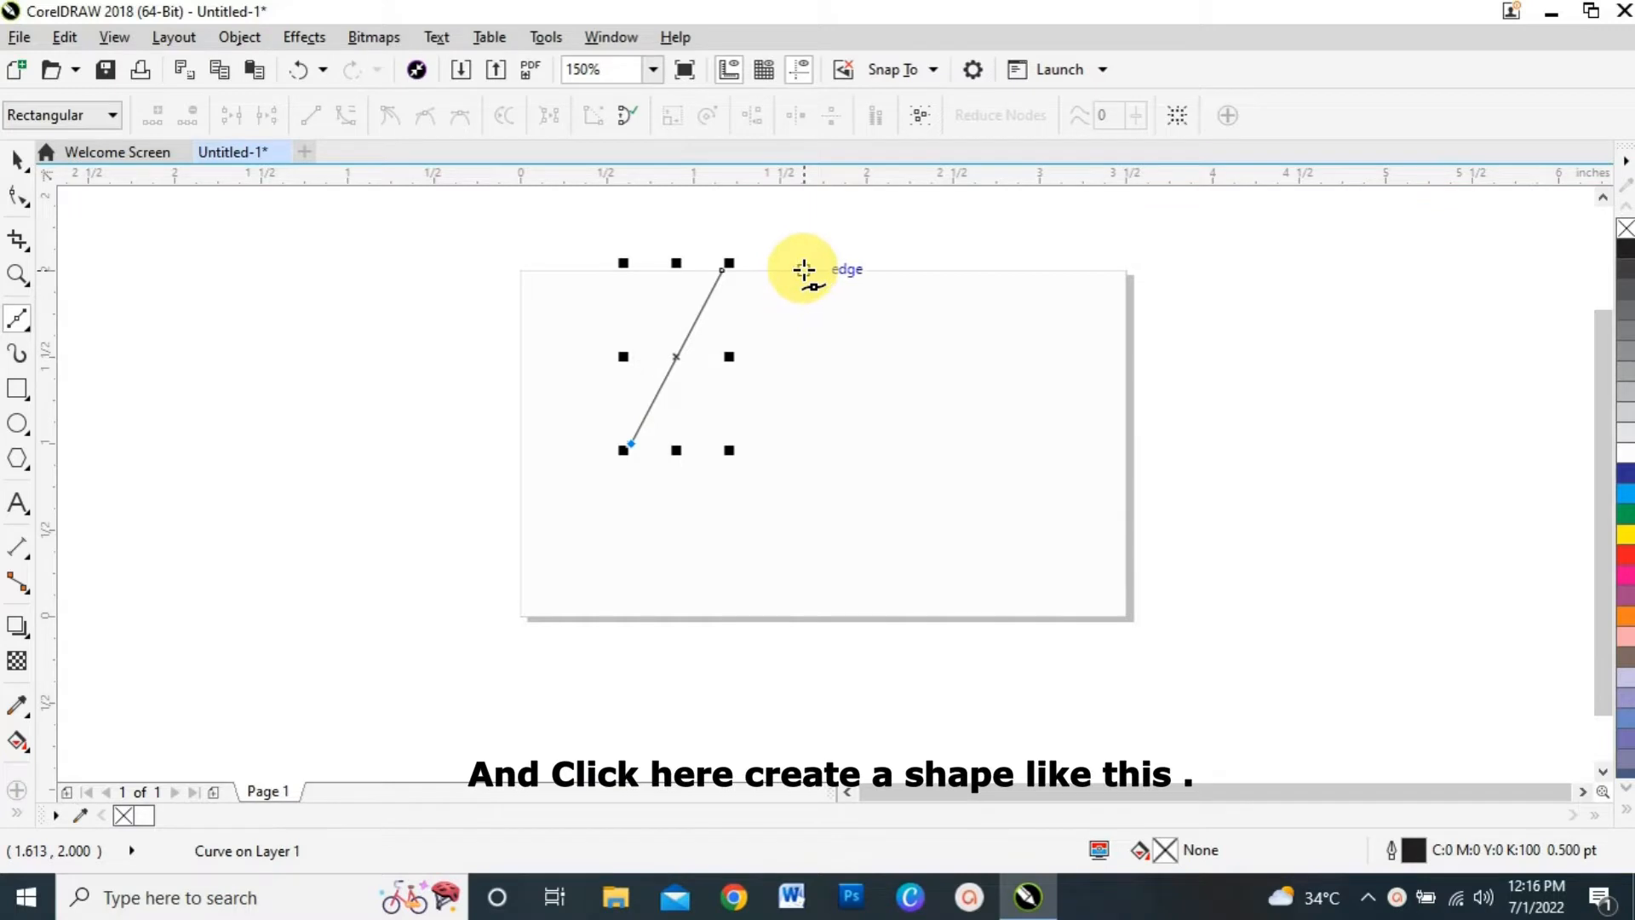
Finish the first Bézier triangle with its second top corner on the page's upper edge at about 1.64 in, closing it at the starting node.
click(805, 271)
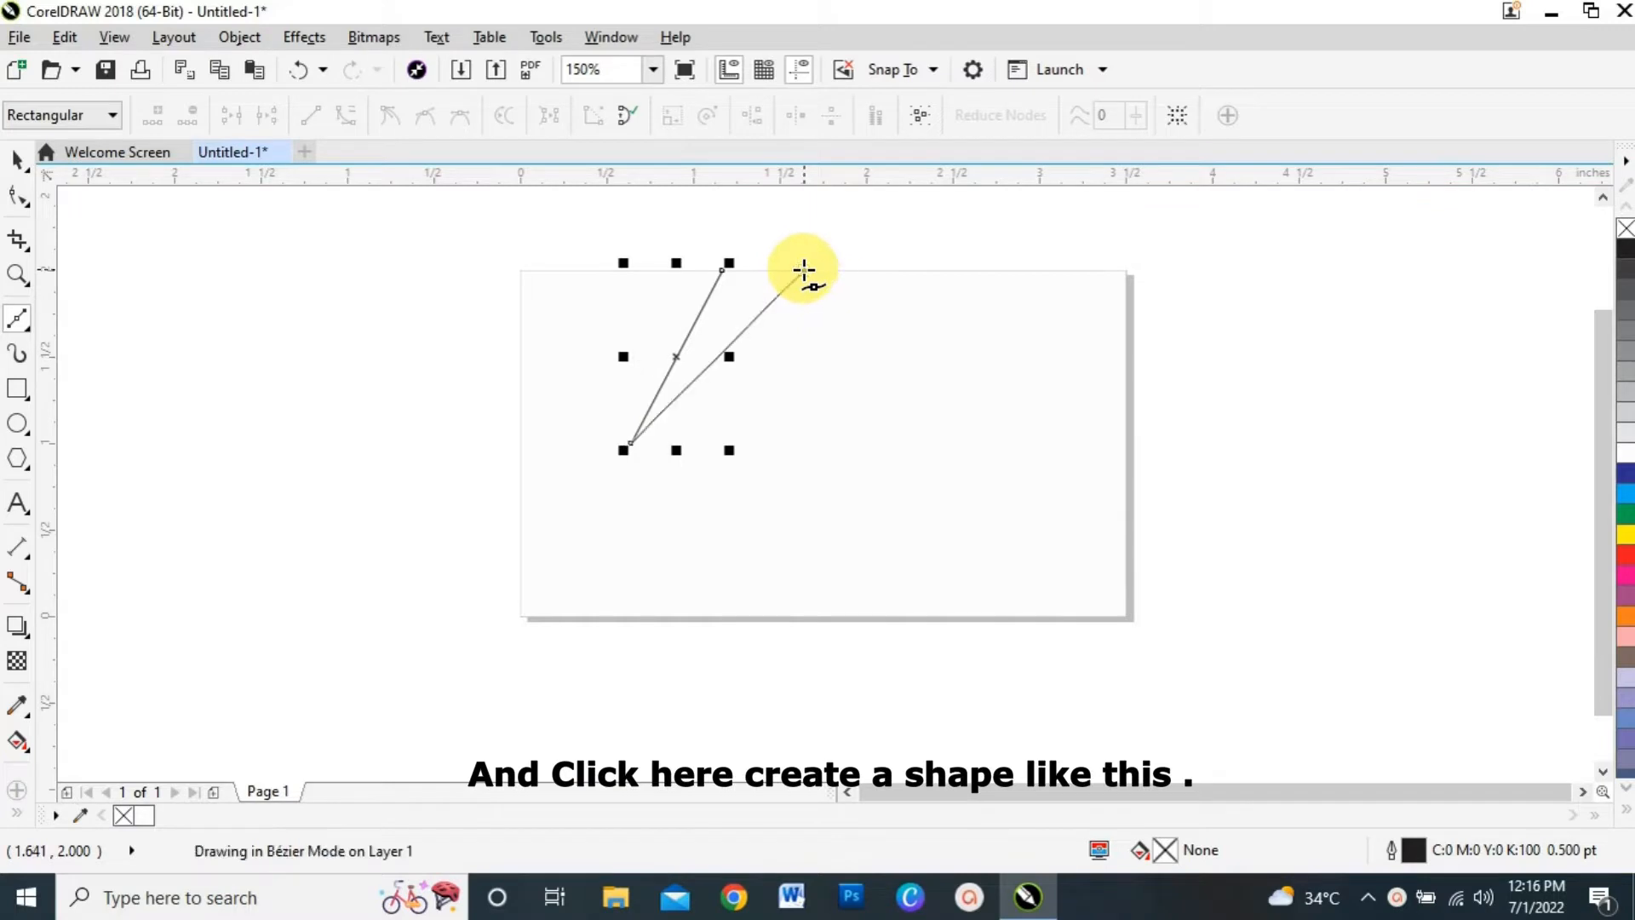
click(721, 269)
key(space)
click(381, 300)
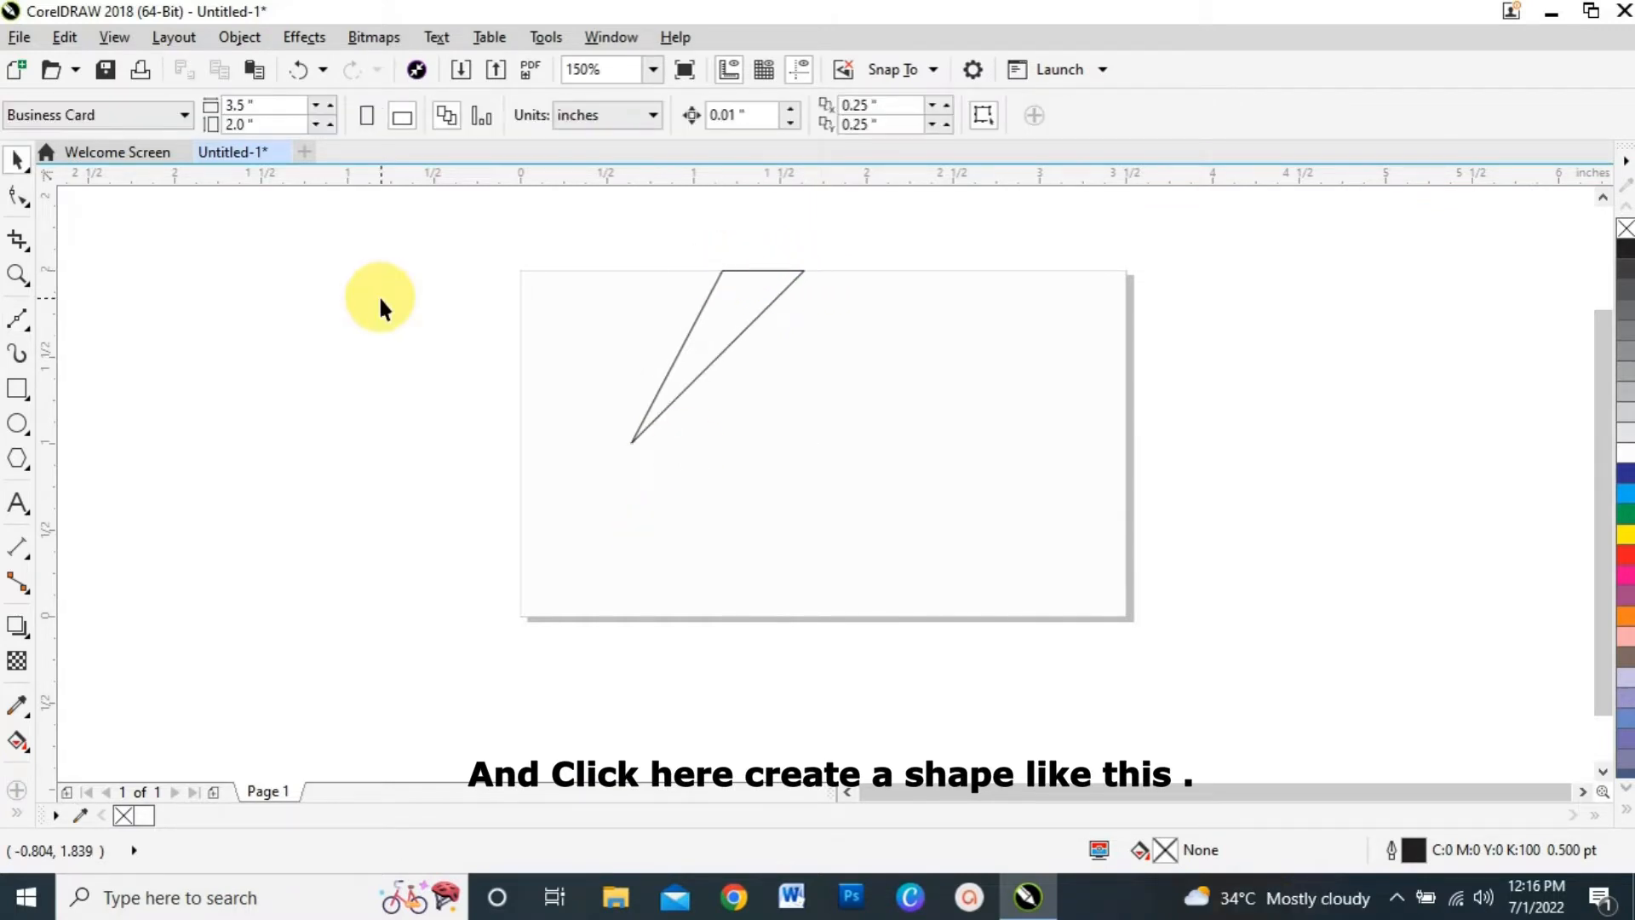
Draw a second Bézier triangle from the first one's lower tip to about 1.56 in on the page's bottom edge and to about (1.00, 1.36) in.
click(18, 320)
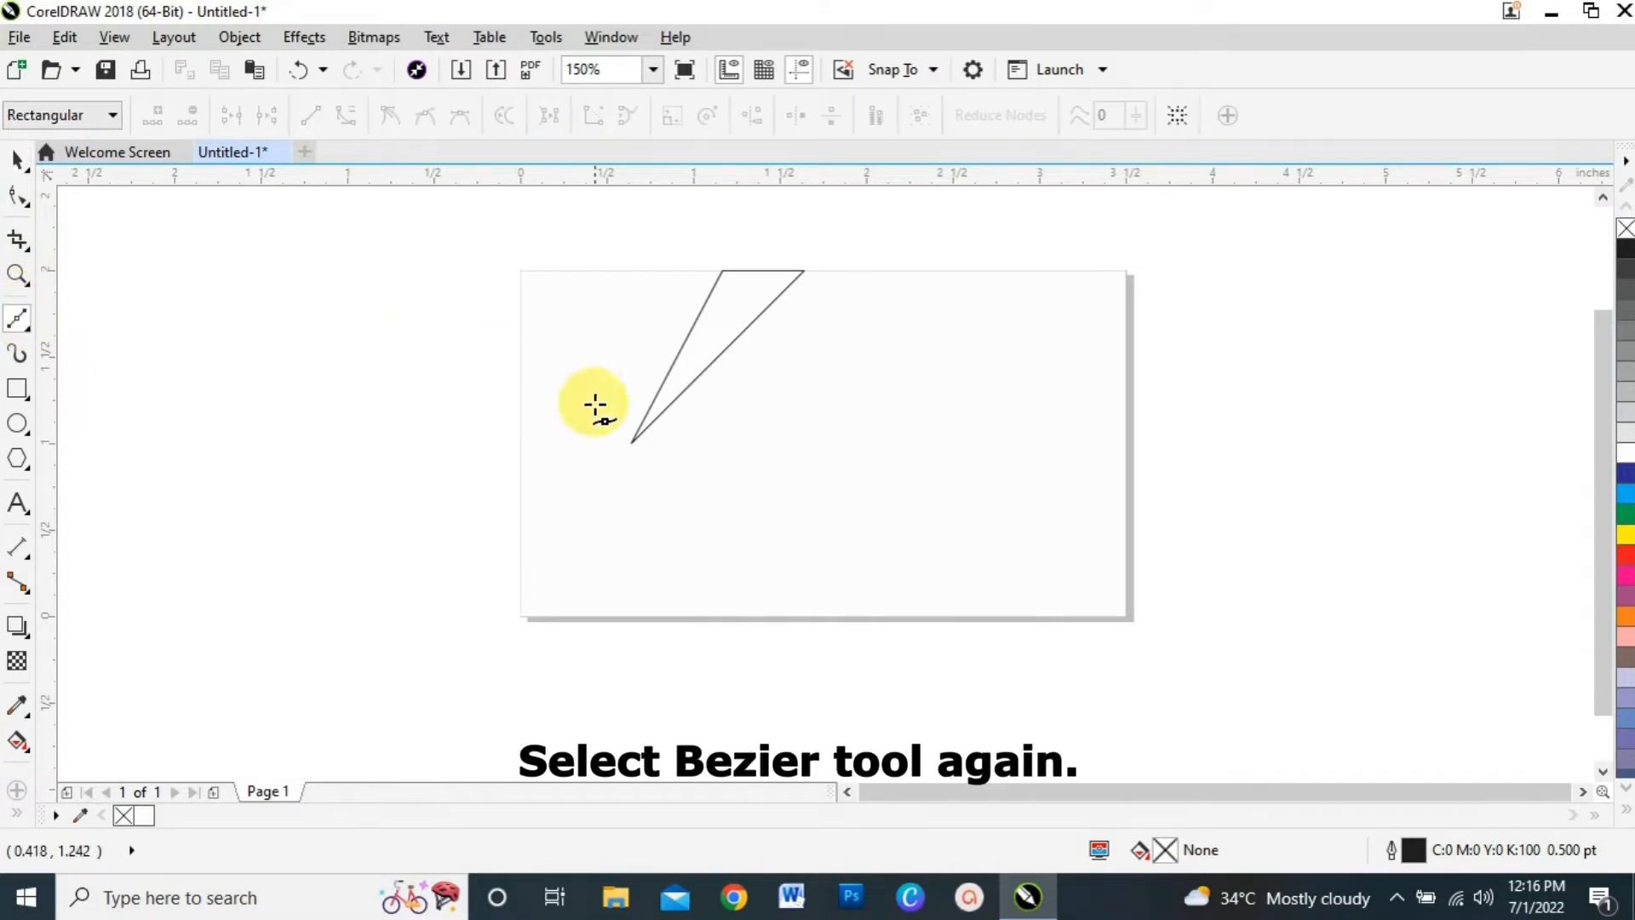
scroll(653, 452, up, 2)
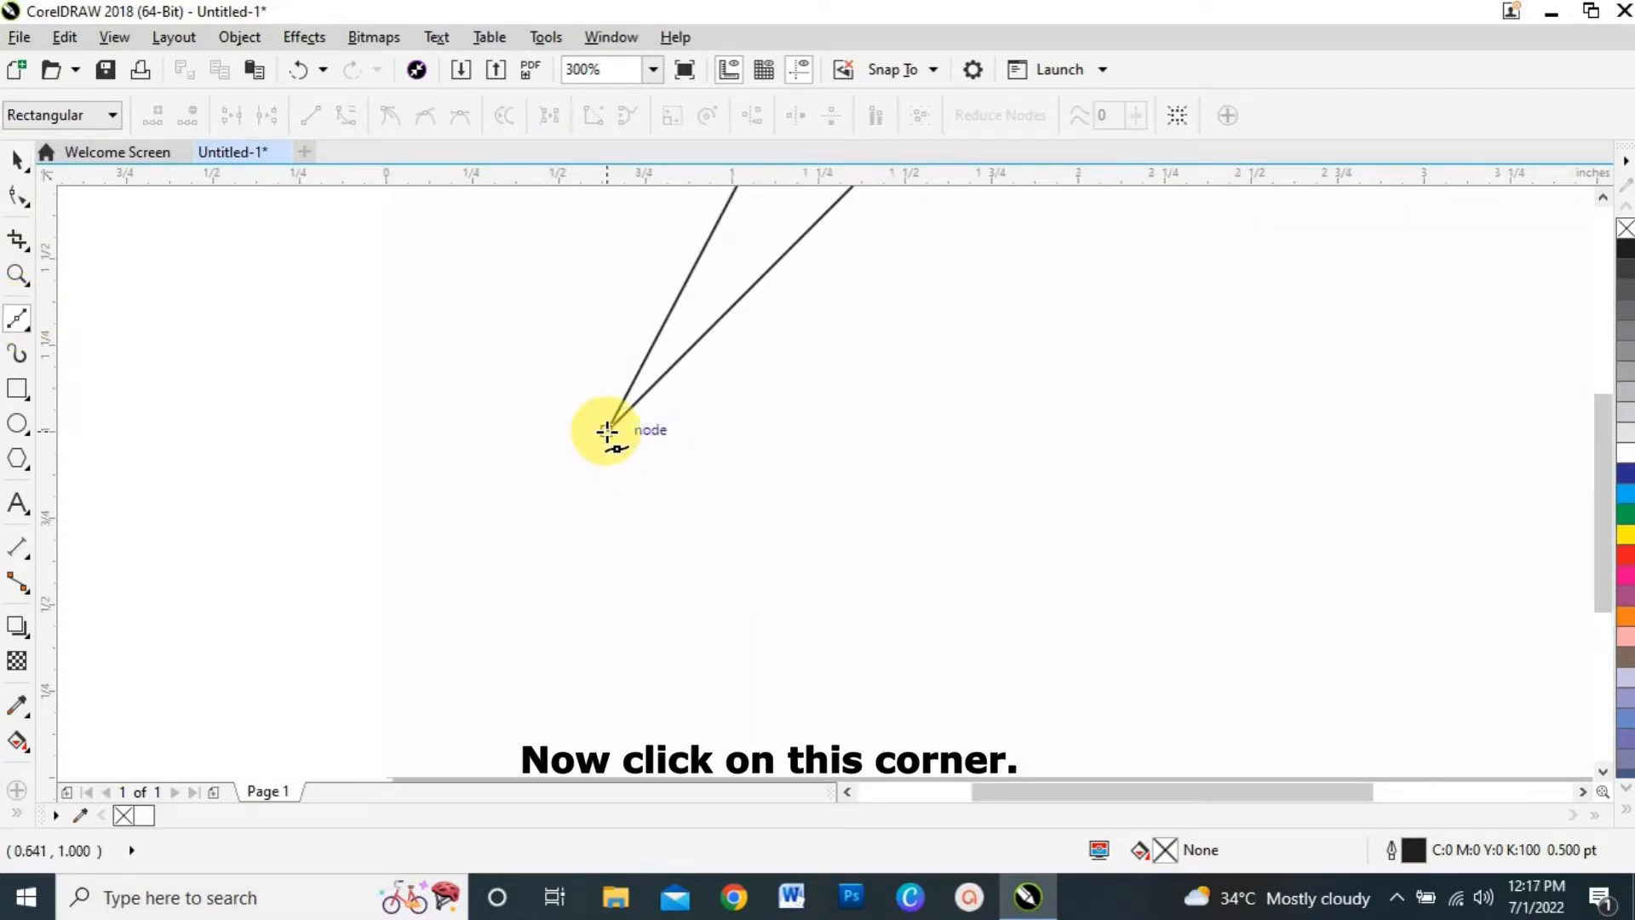
click(607, 432)
scroll(660, 493, down, 2)
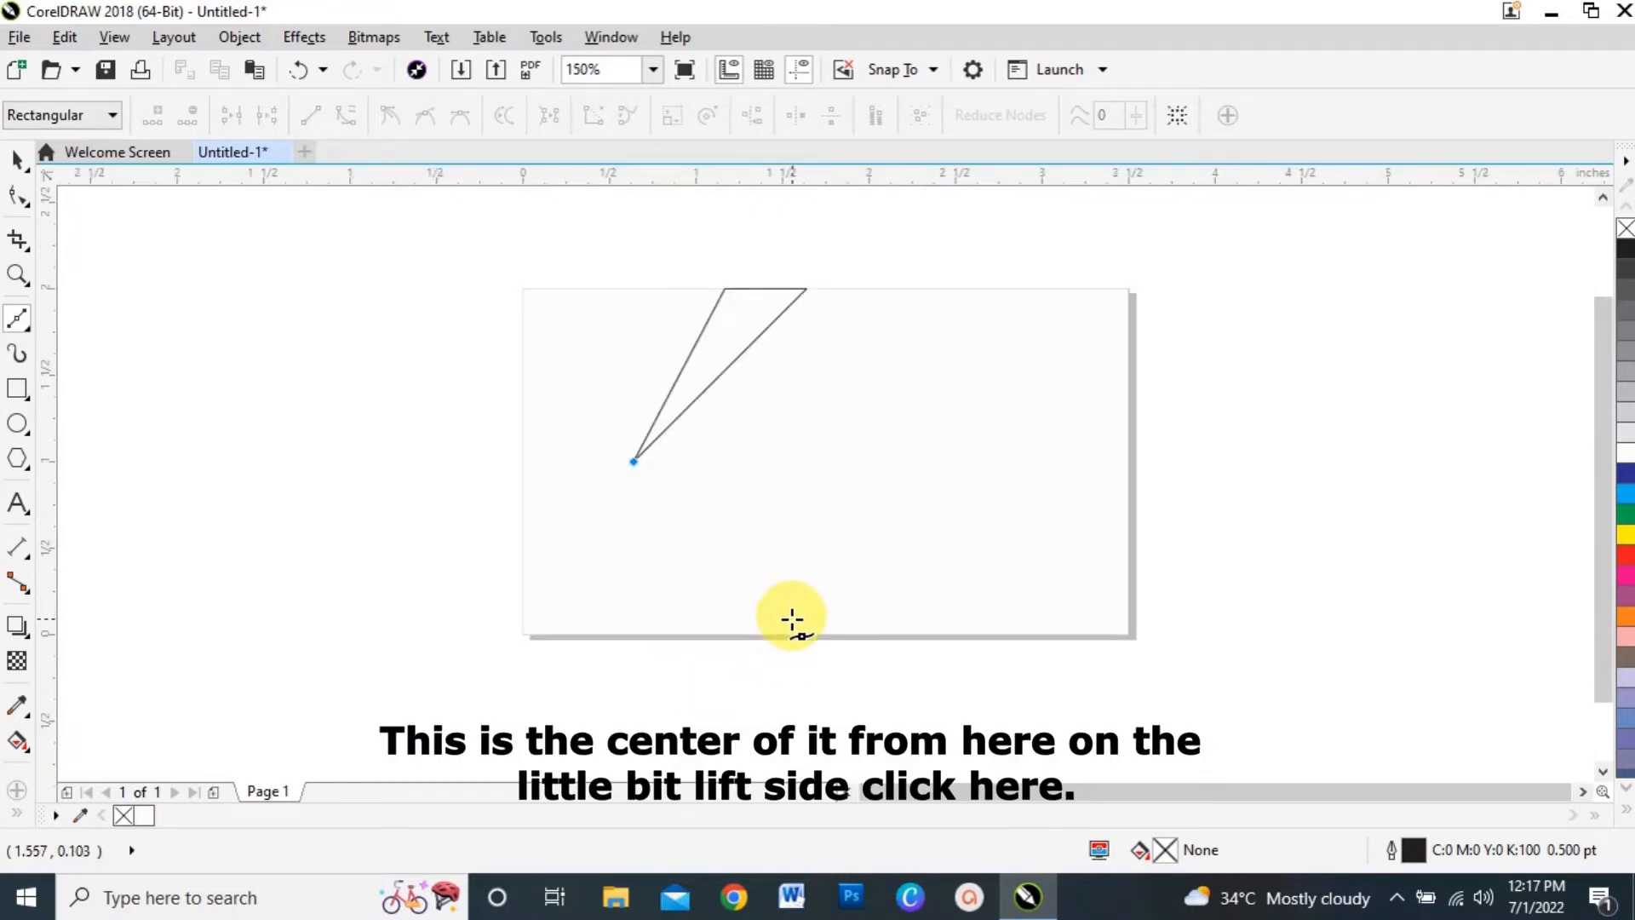
click(793, 635)
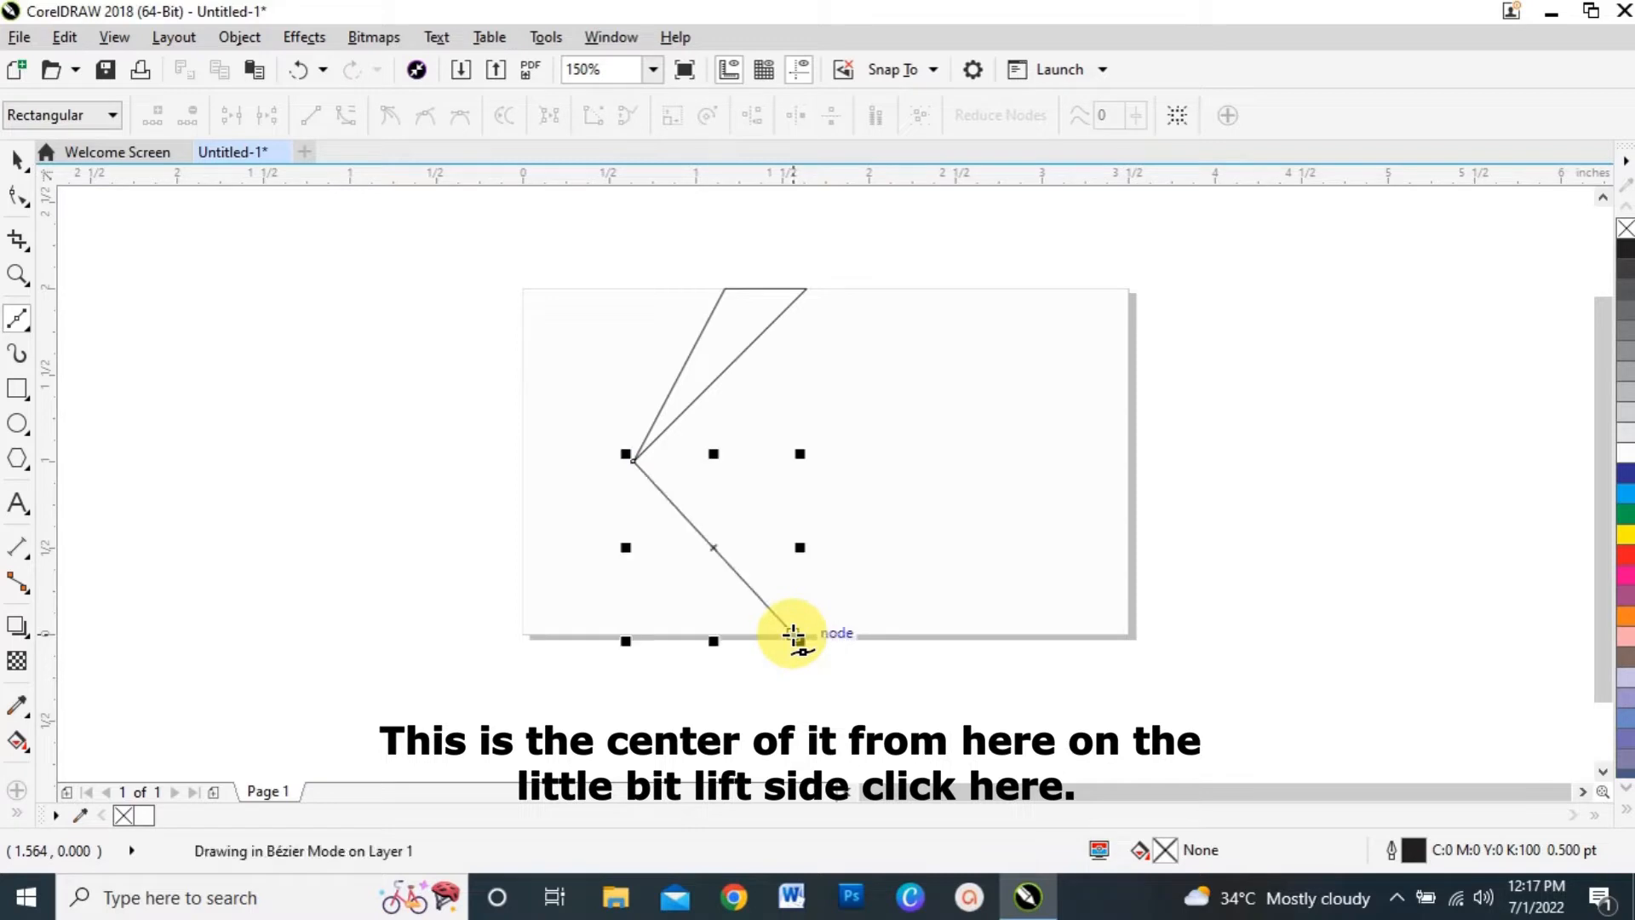
scroll(710, 379, up, 2)
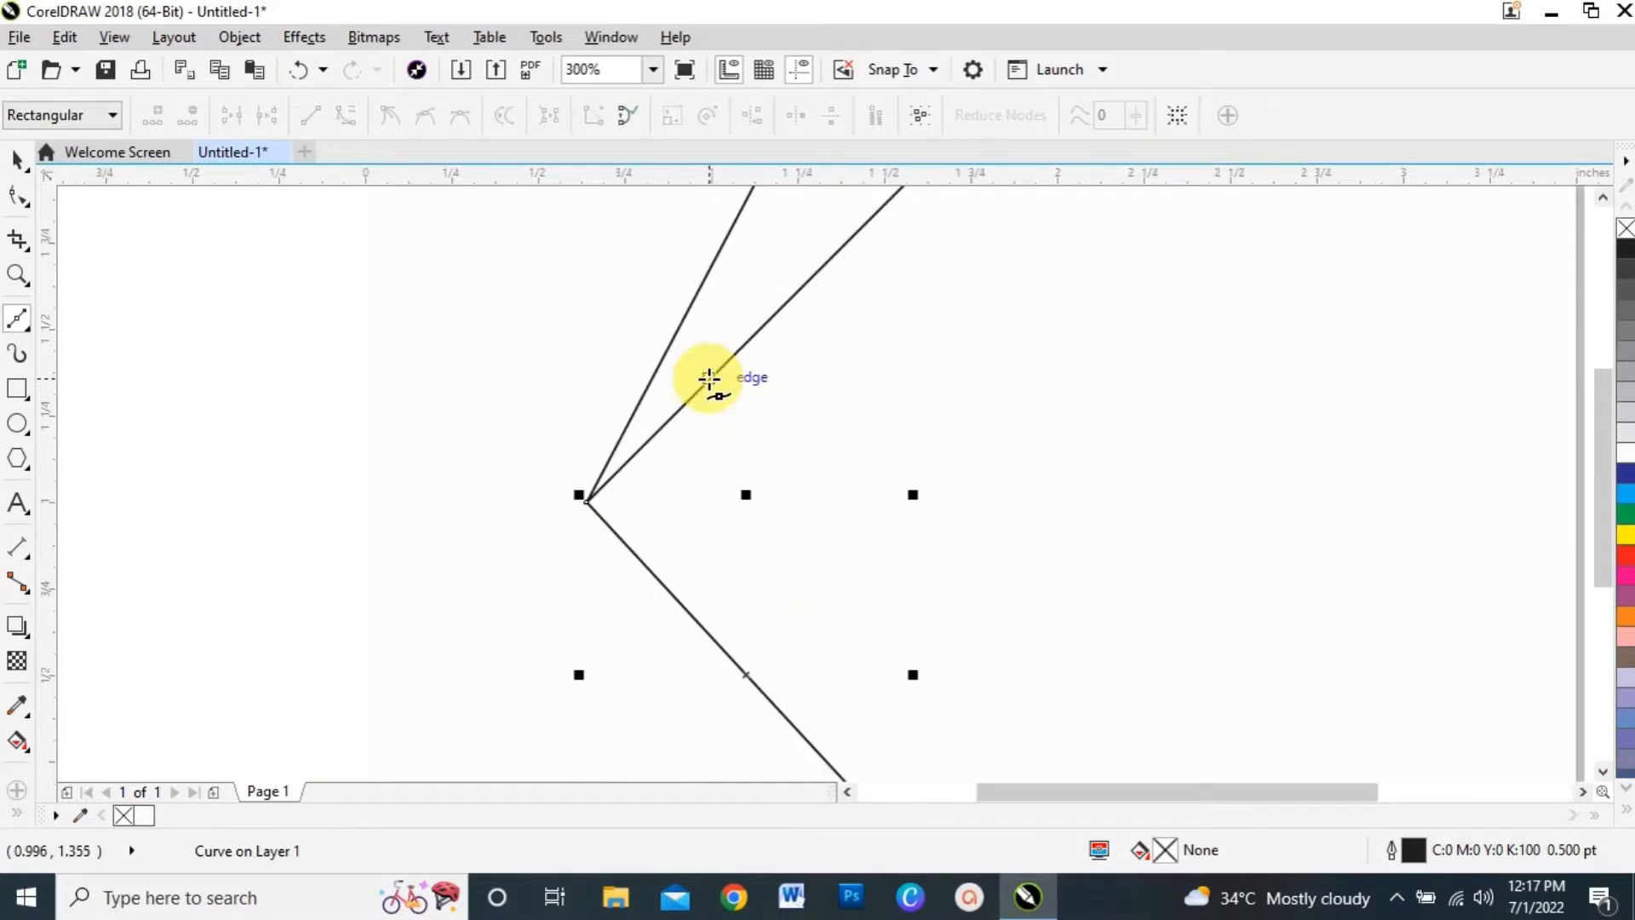
click(710, 378)
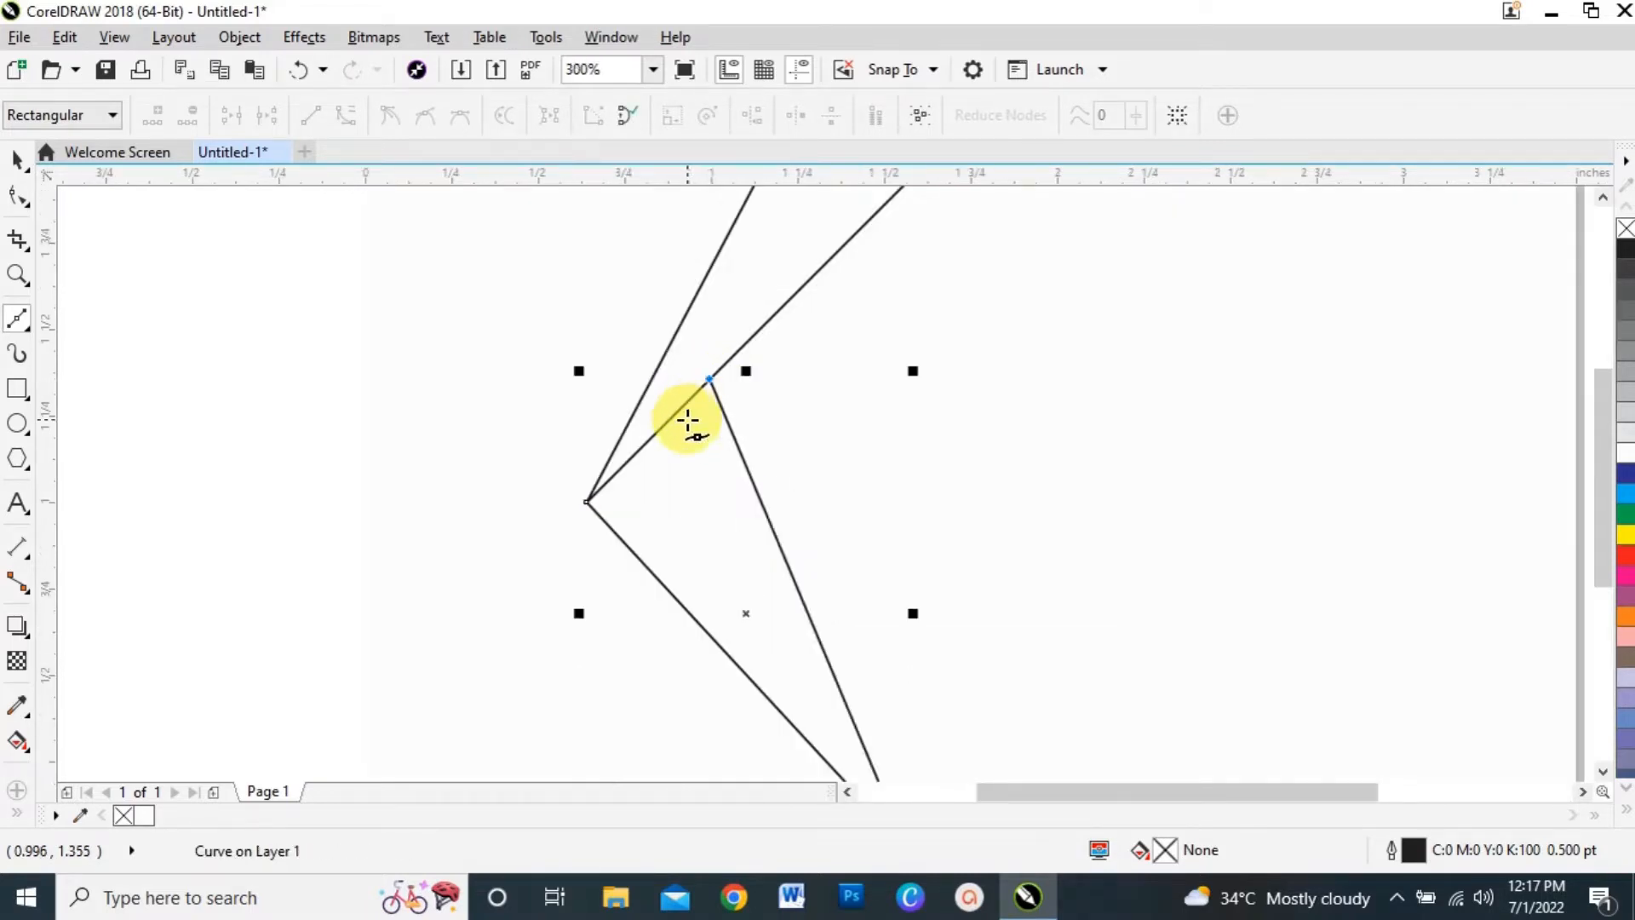
click(586, 502)
scroll(586, 477, down, 2)
key(space)
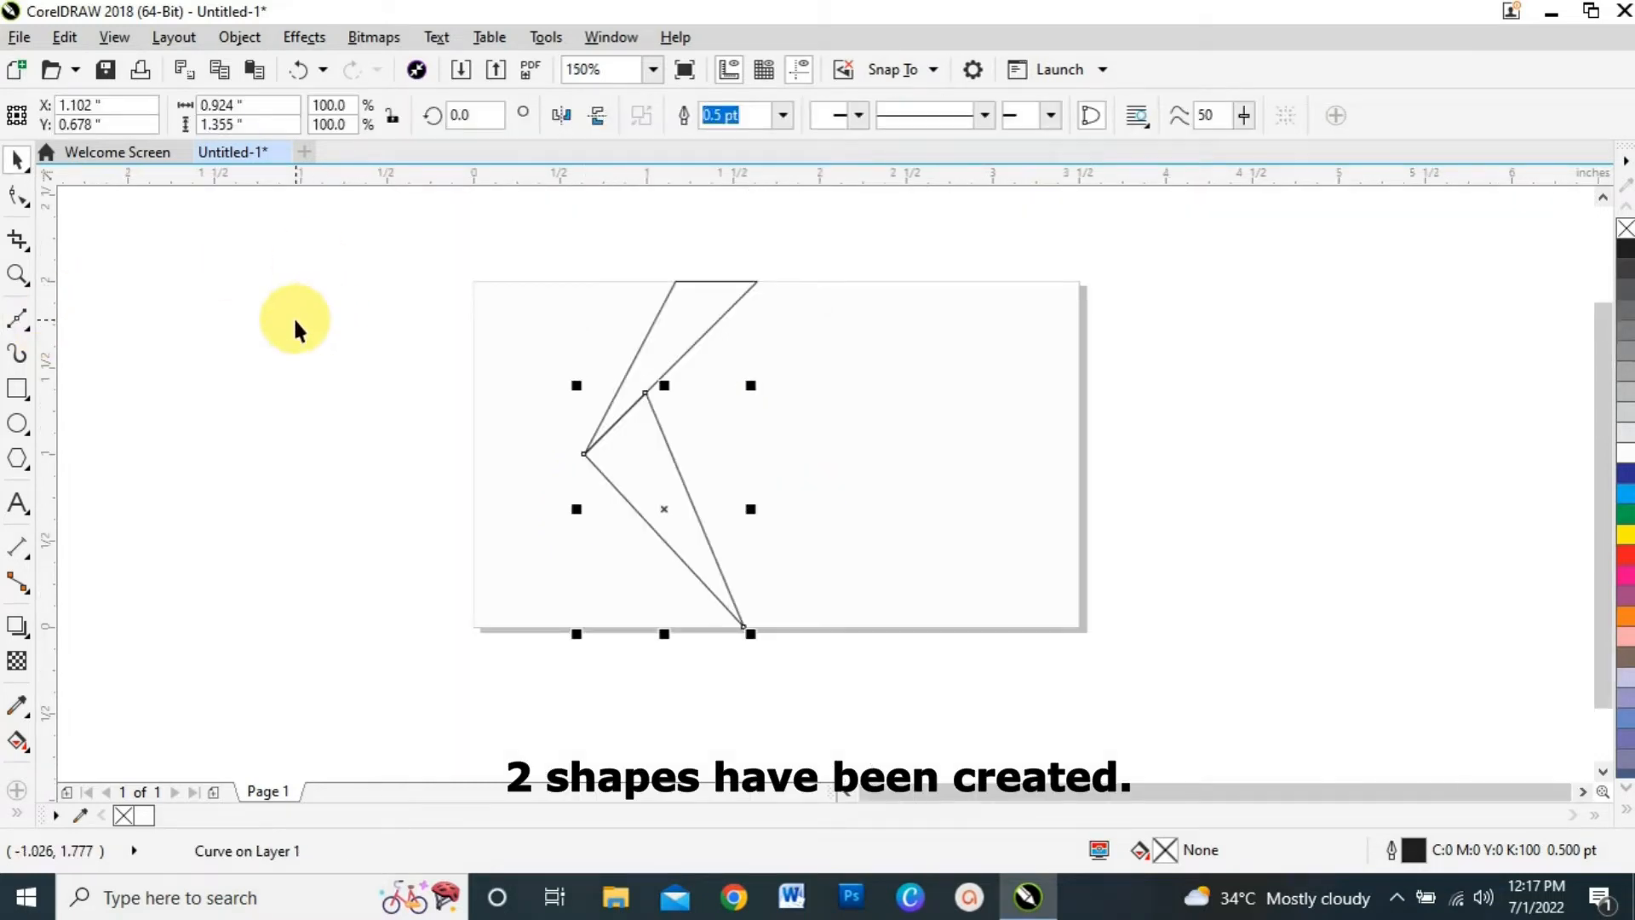
click(290, 318)
Draw a third Bézier triangle sharing the second one's upper node and bottom tip, with its third corner at about (1.24, 1.60) in on the first triangle's edge.
click(16, 323)
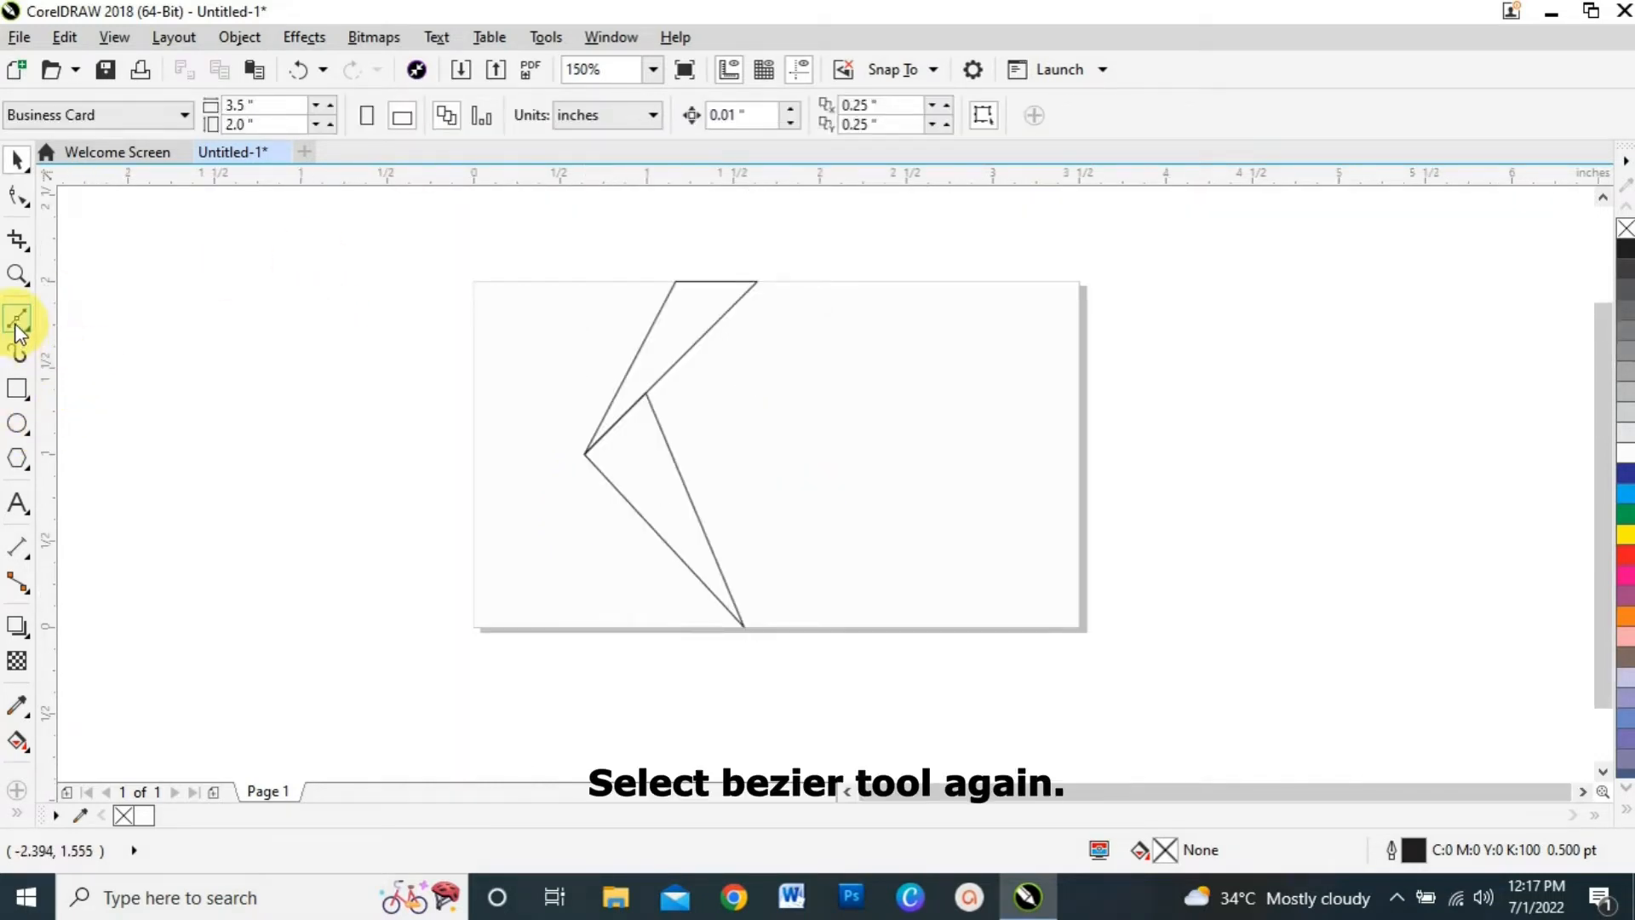
scroll(677, 366, up, 2)
scroll(681, 362, up, 2)
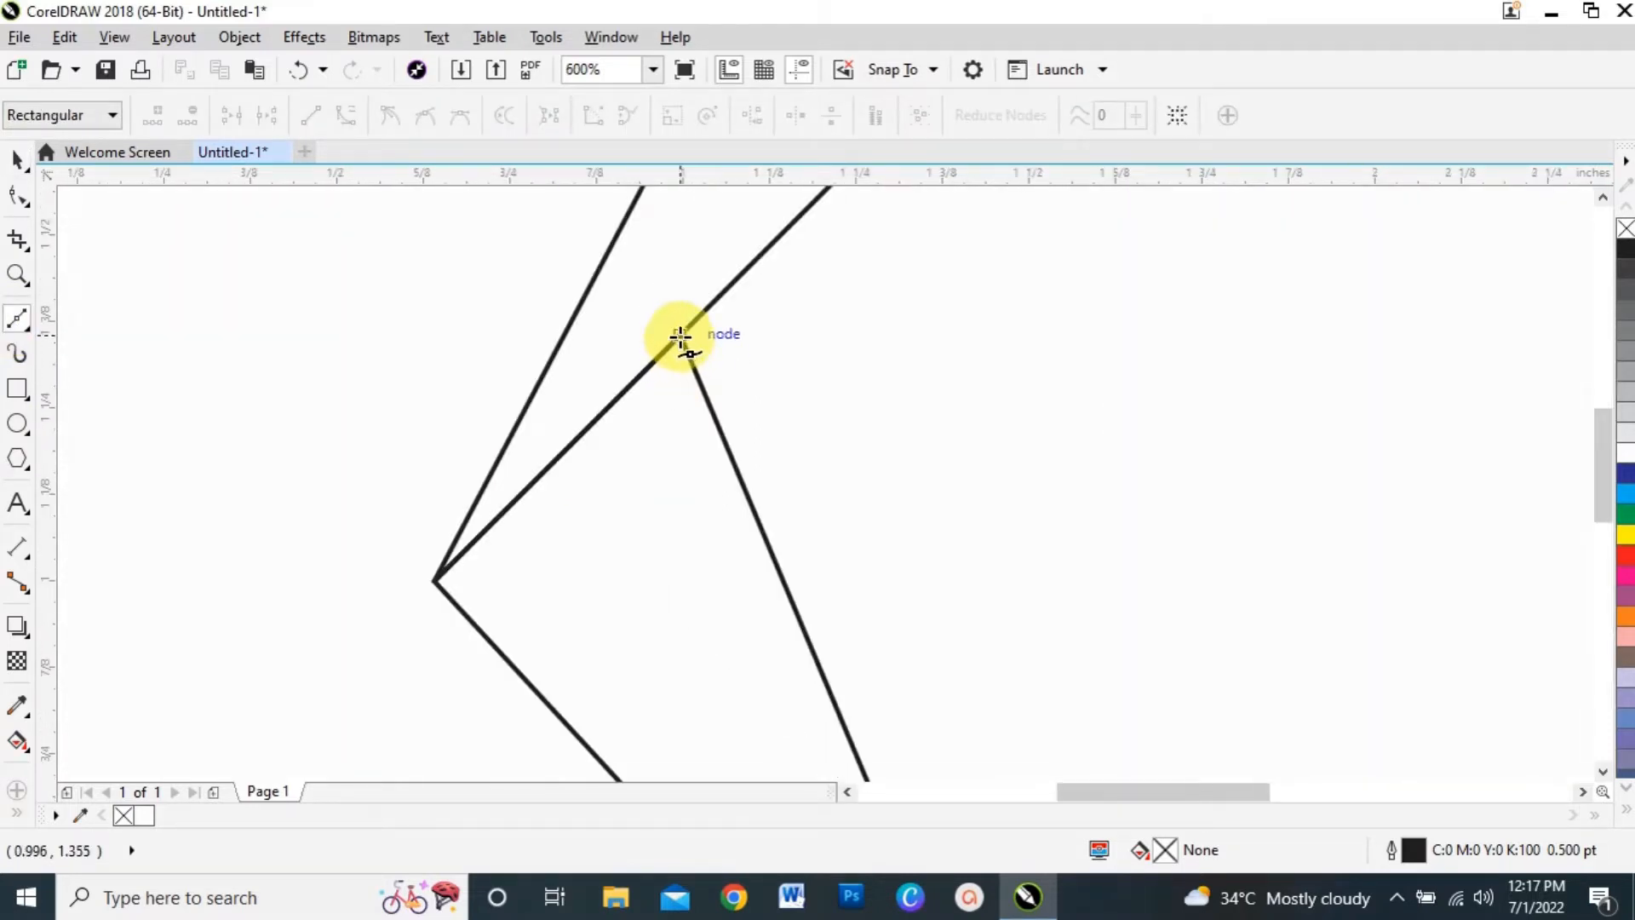
scroll(680, 341, down, 4)
drag(680, 335, 778, 577)
scroll(772, 569, up, 2)
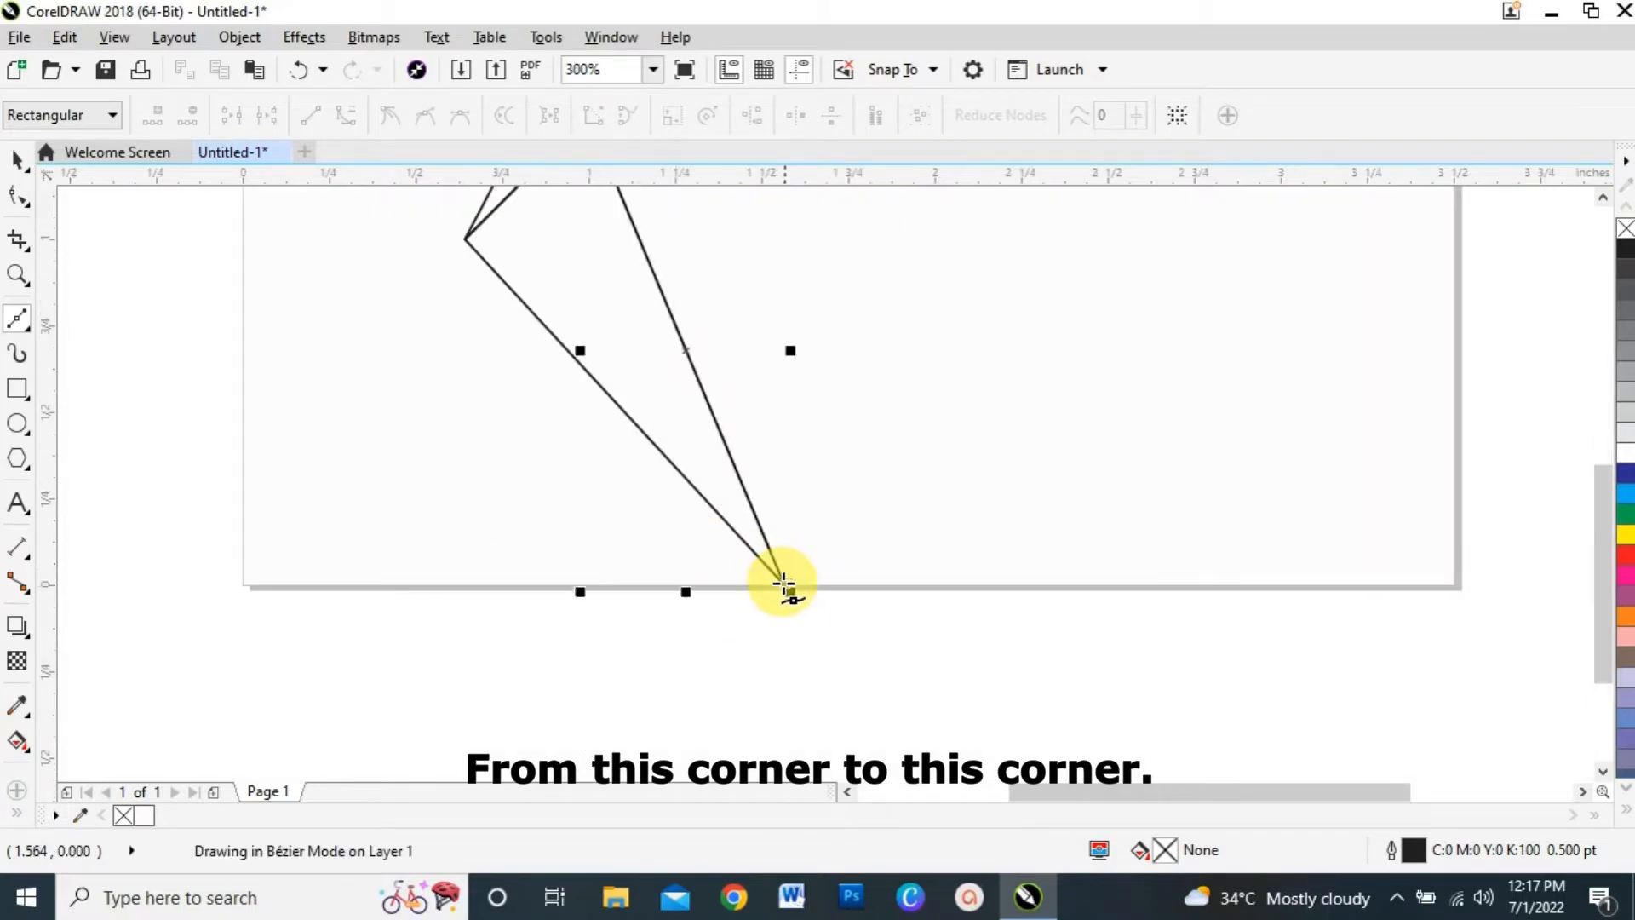
scroll(779, 580, up, 4)
scroll(783, 584, down, 6)
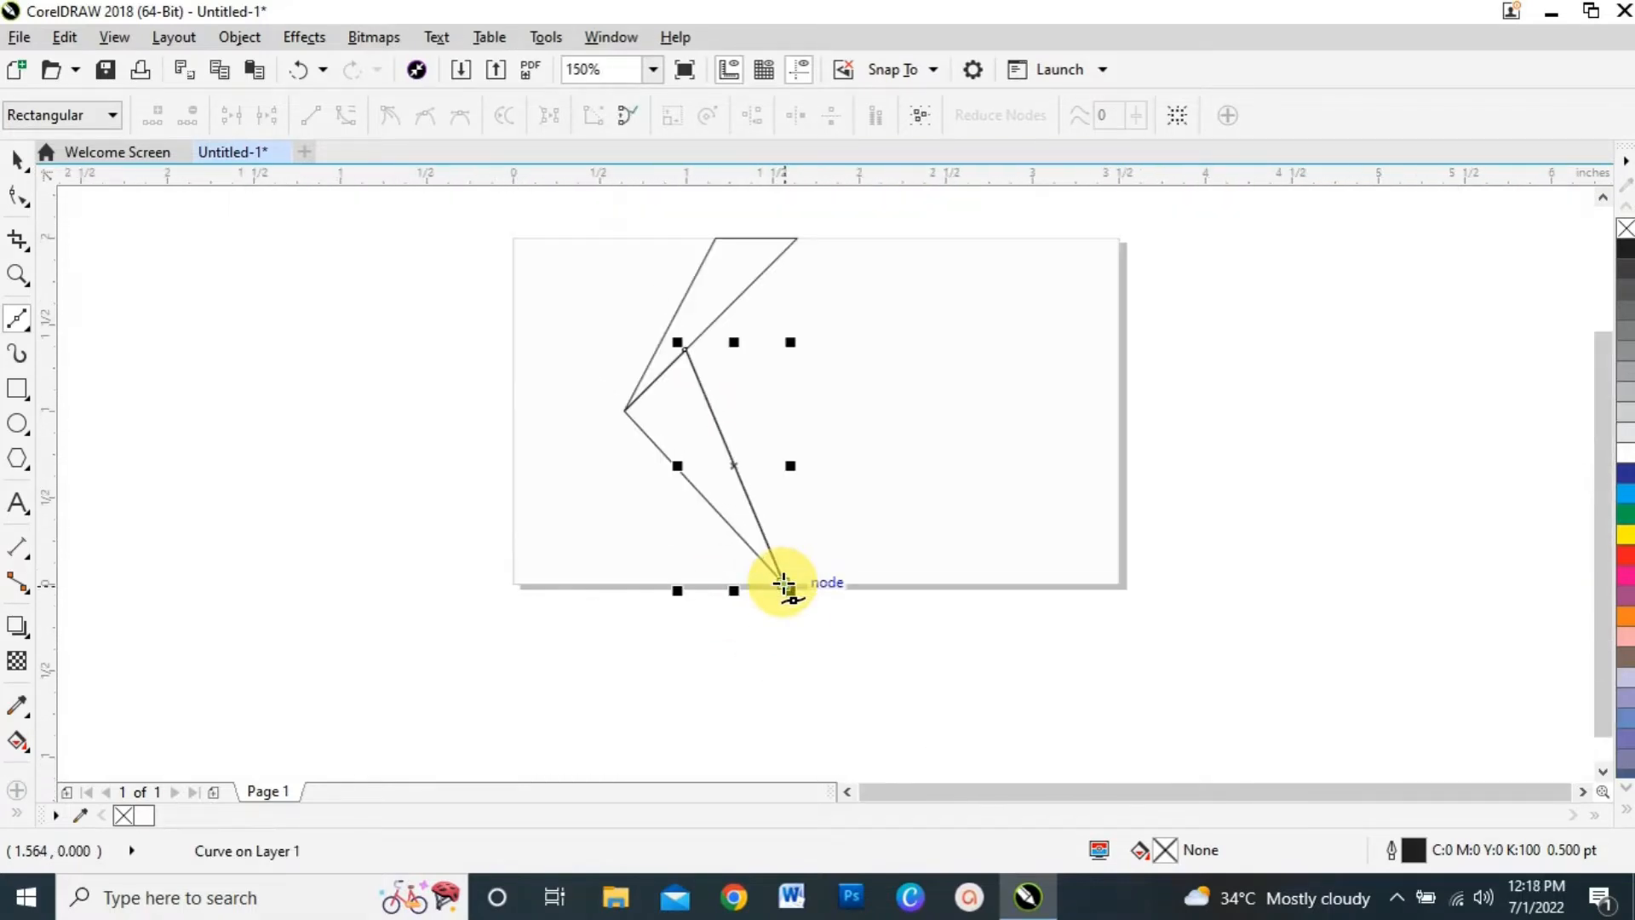
scroll(728, 306, up, 2)
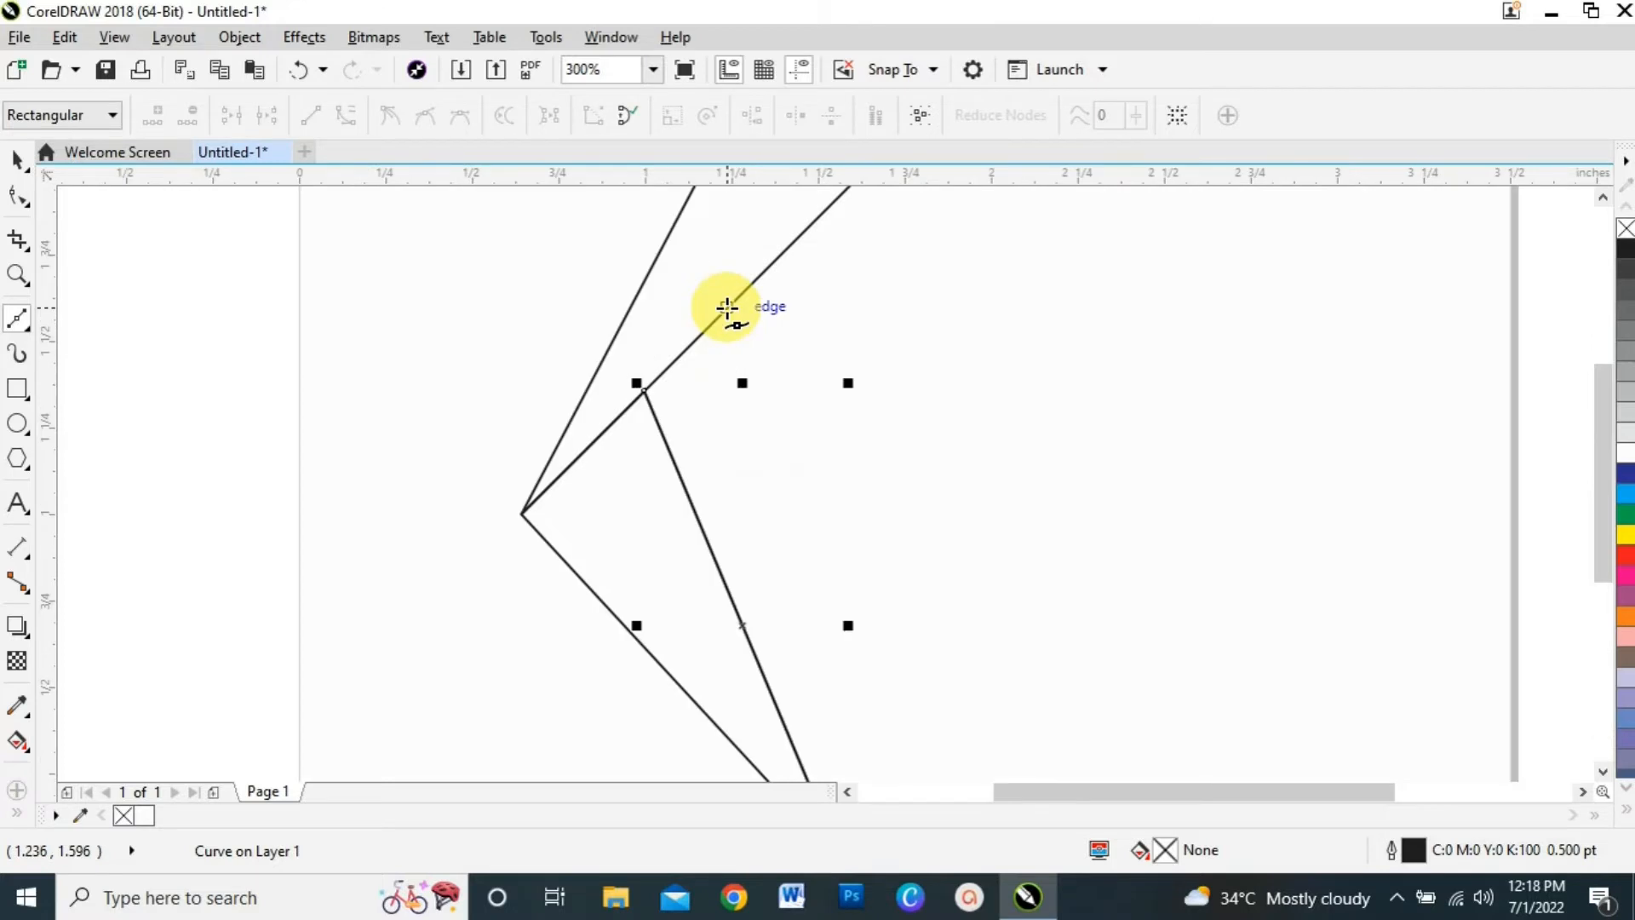
drag(727, 307, 639, 391)
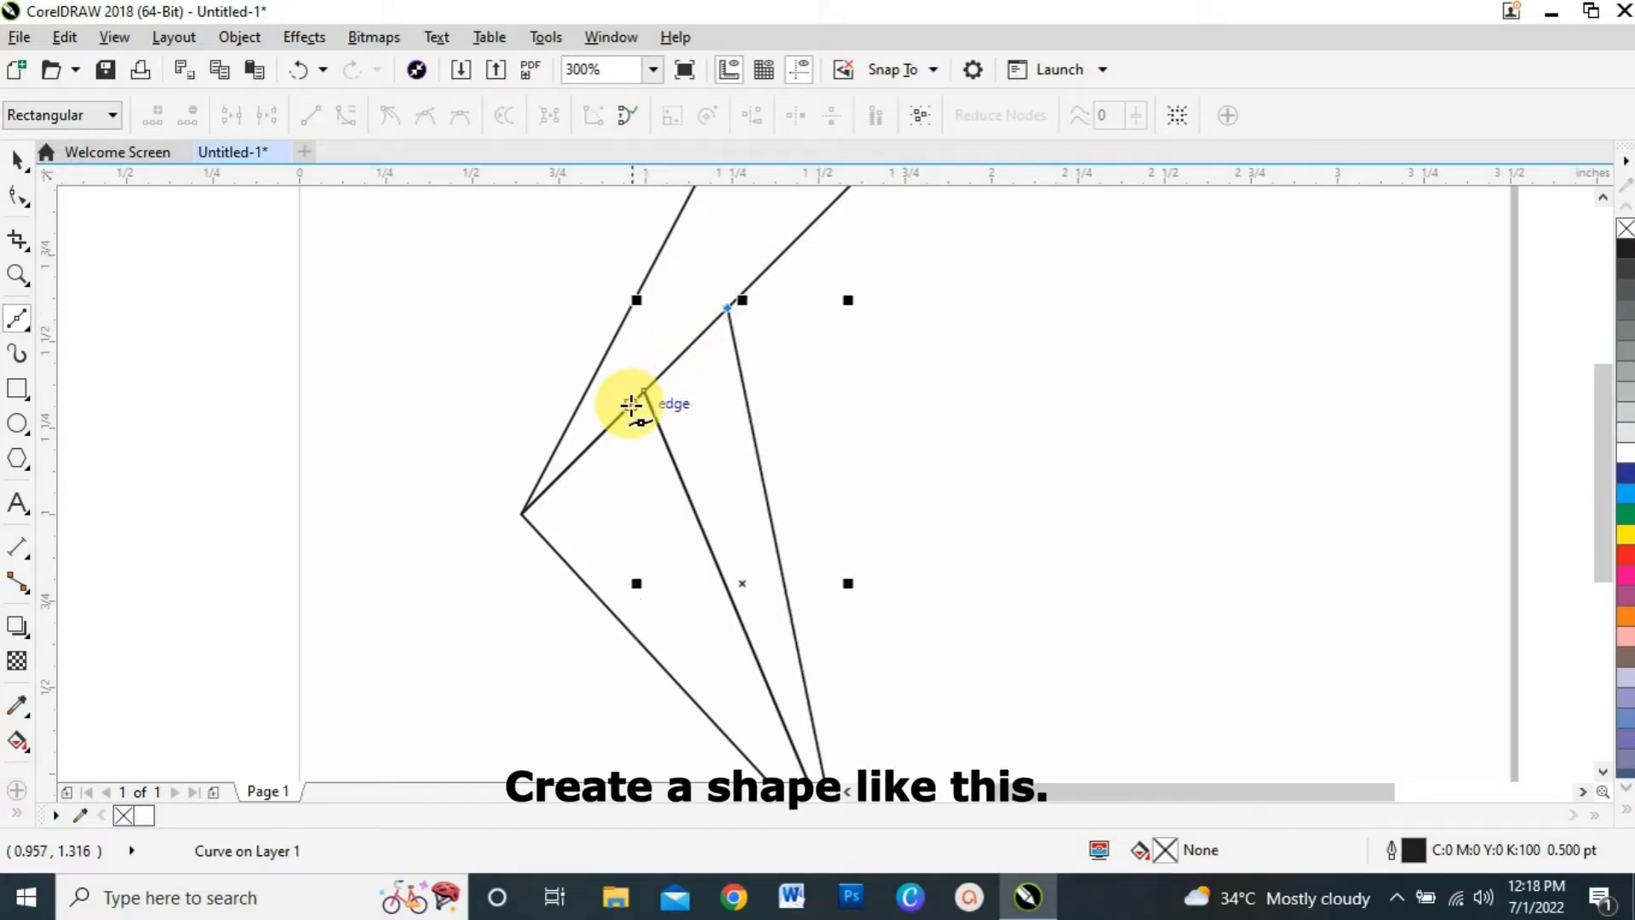
click(645, 390)
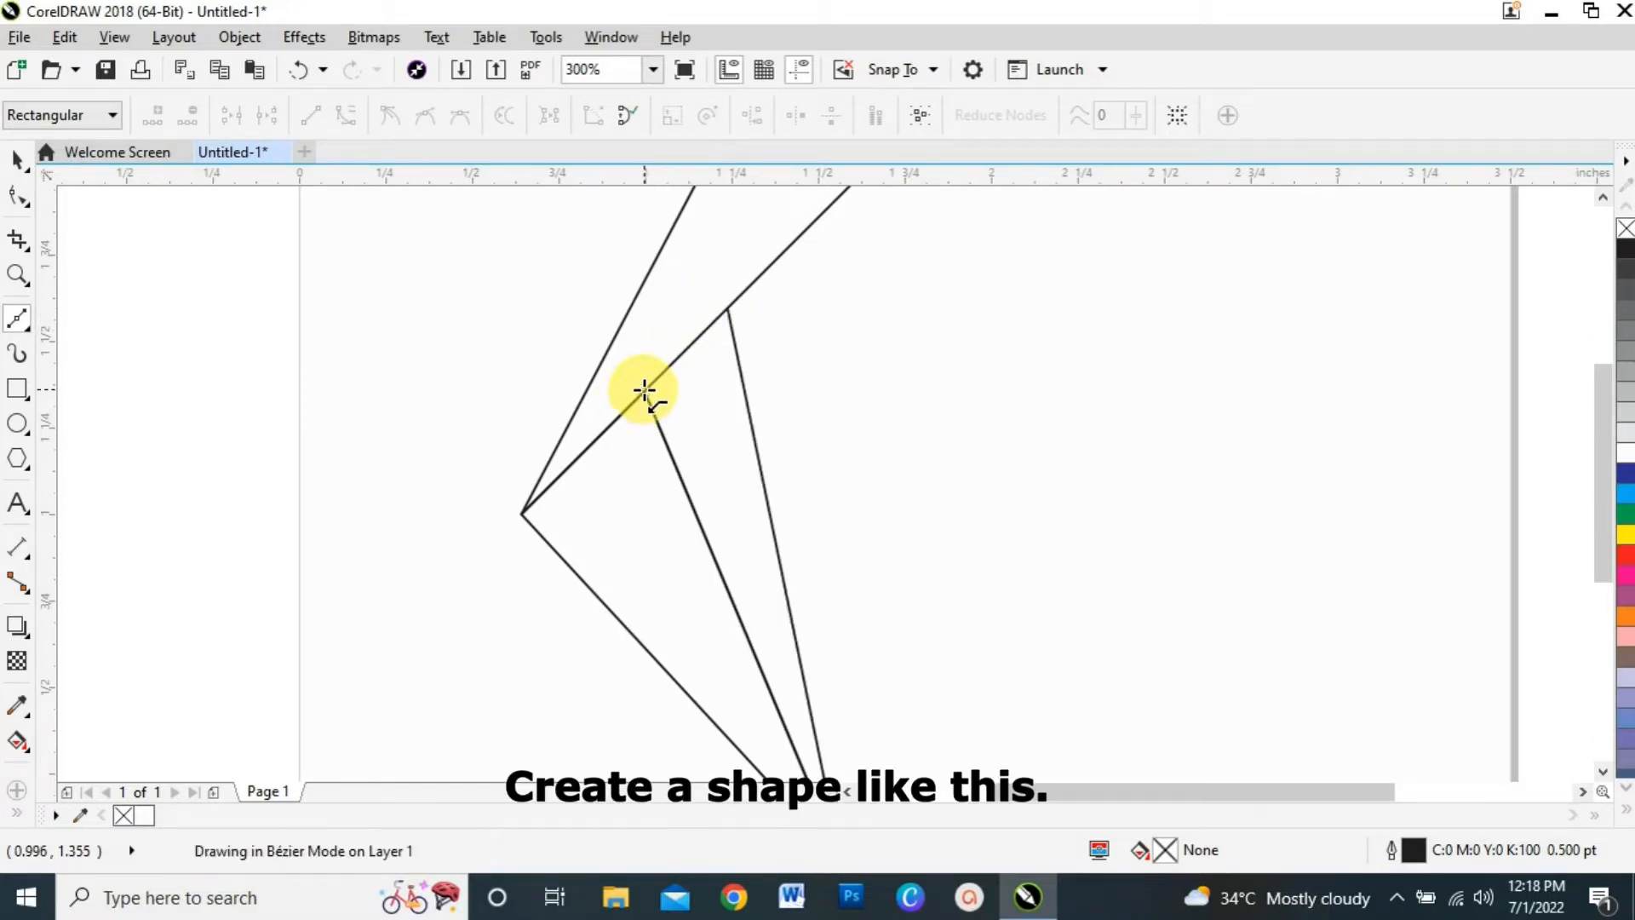
Narrow the background rectangle from its left side to about 2.29 in wide, giving it a black outline and no fill.
click(17, 161)
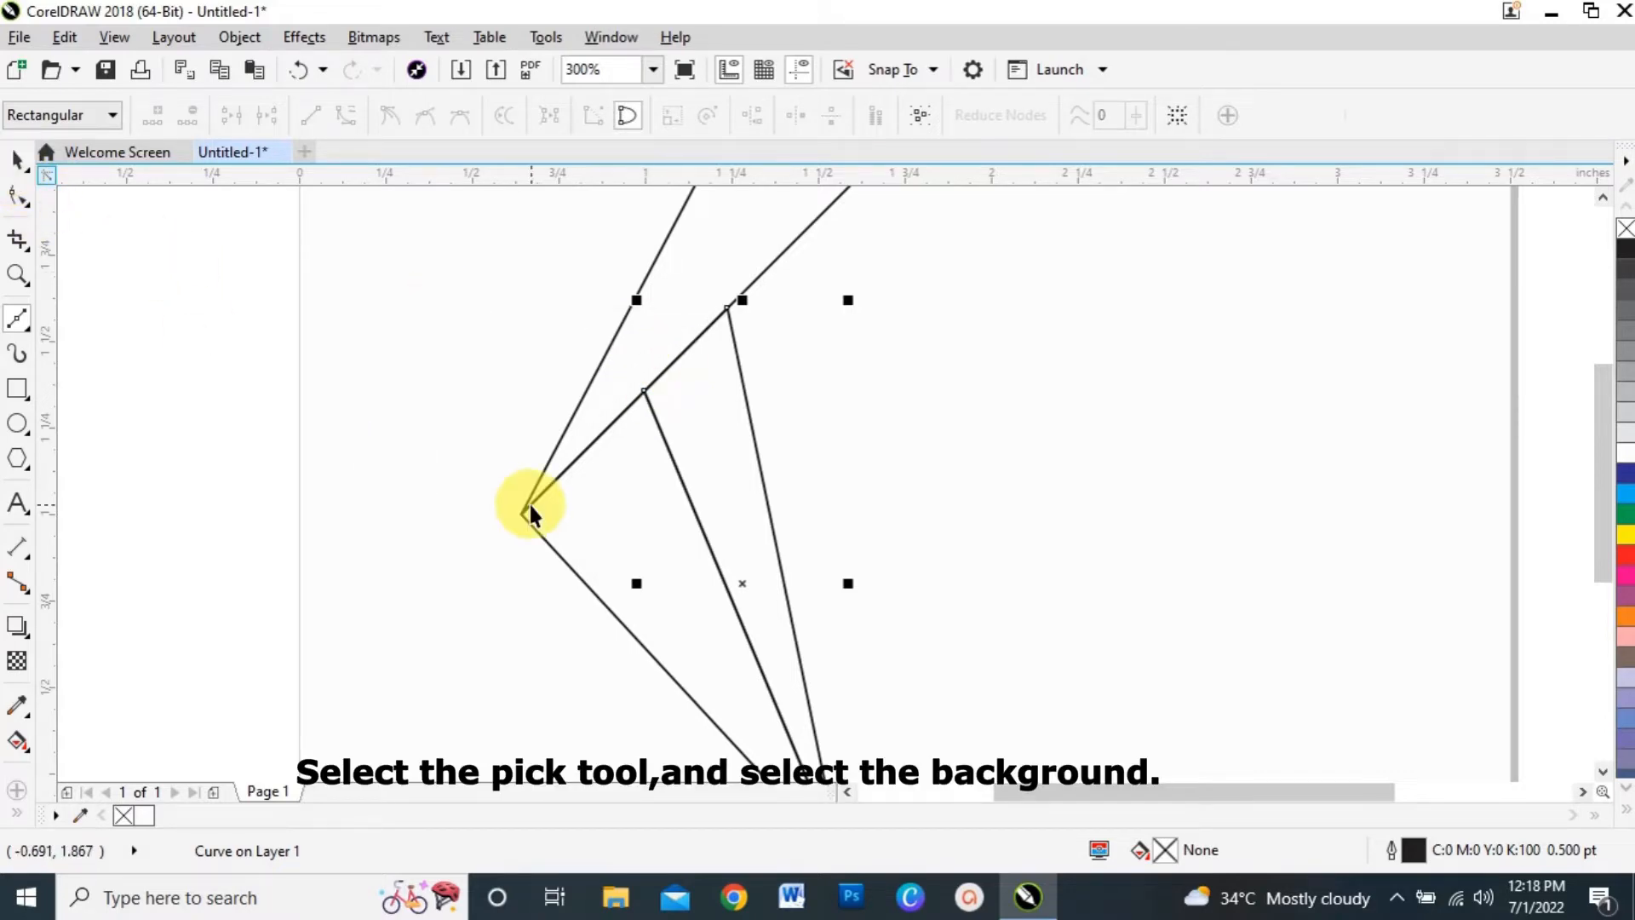
scroll(468, 463, down, 1)
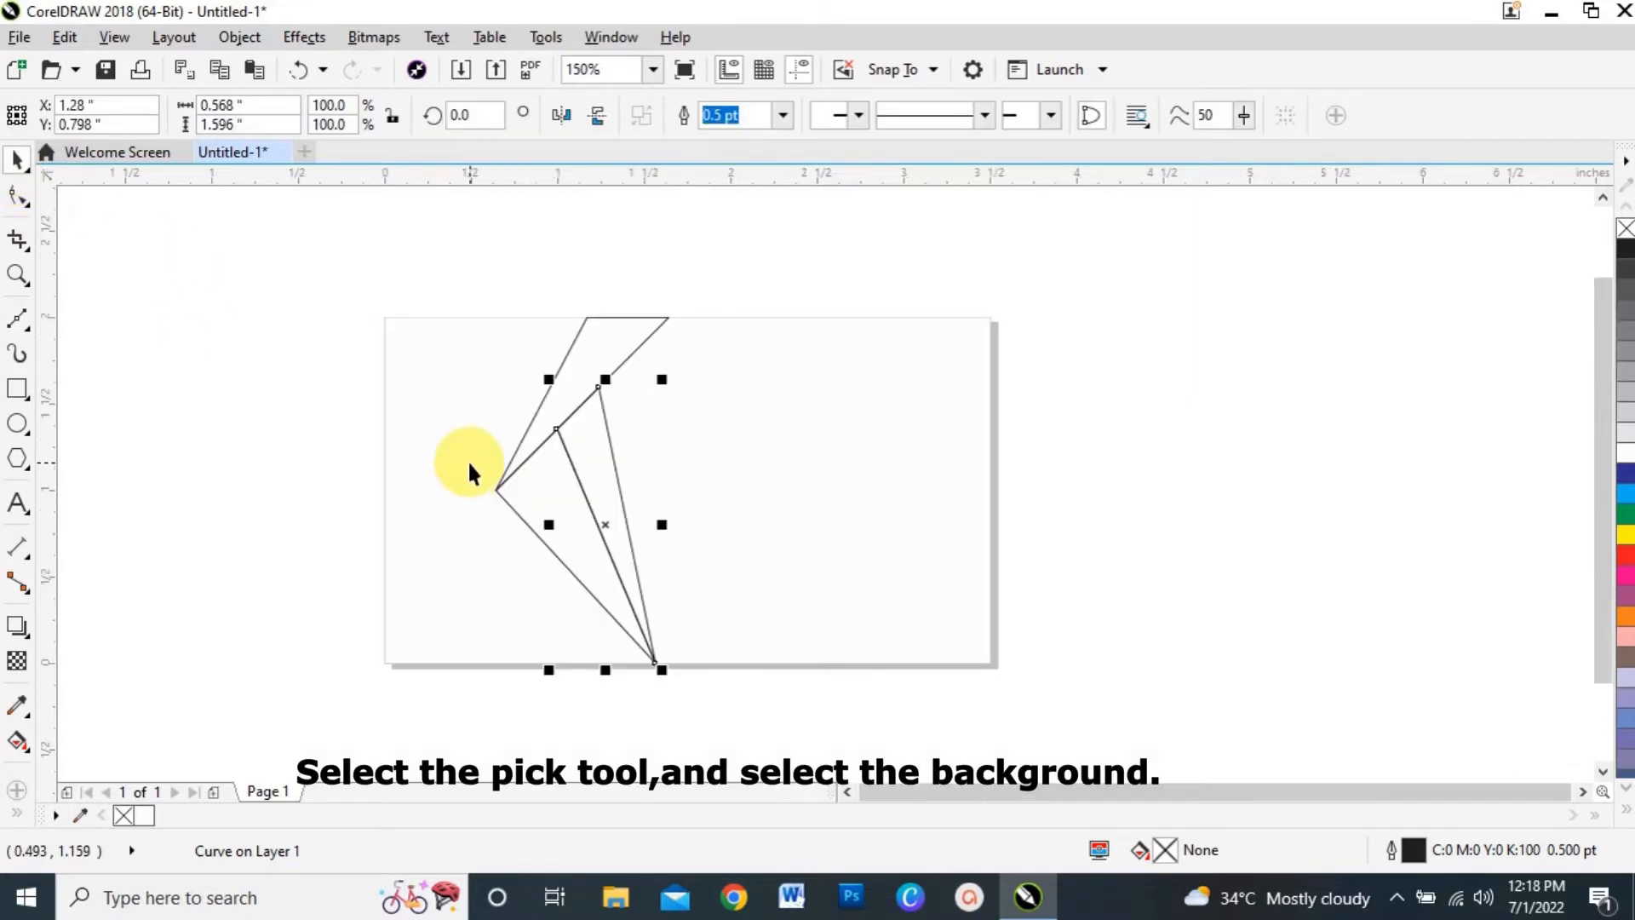
click(331, 433)
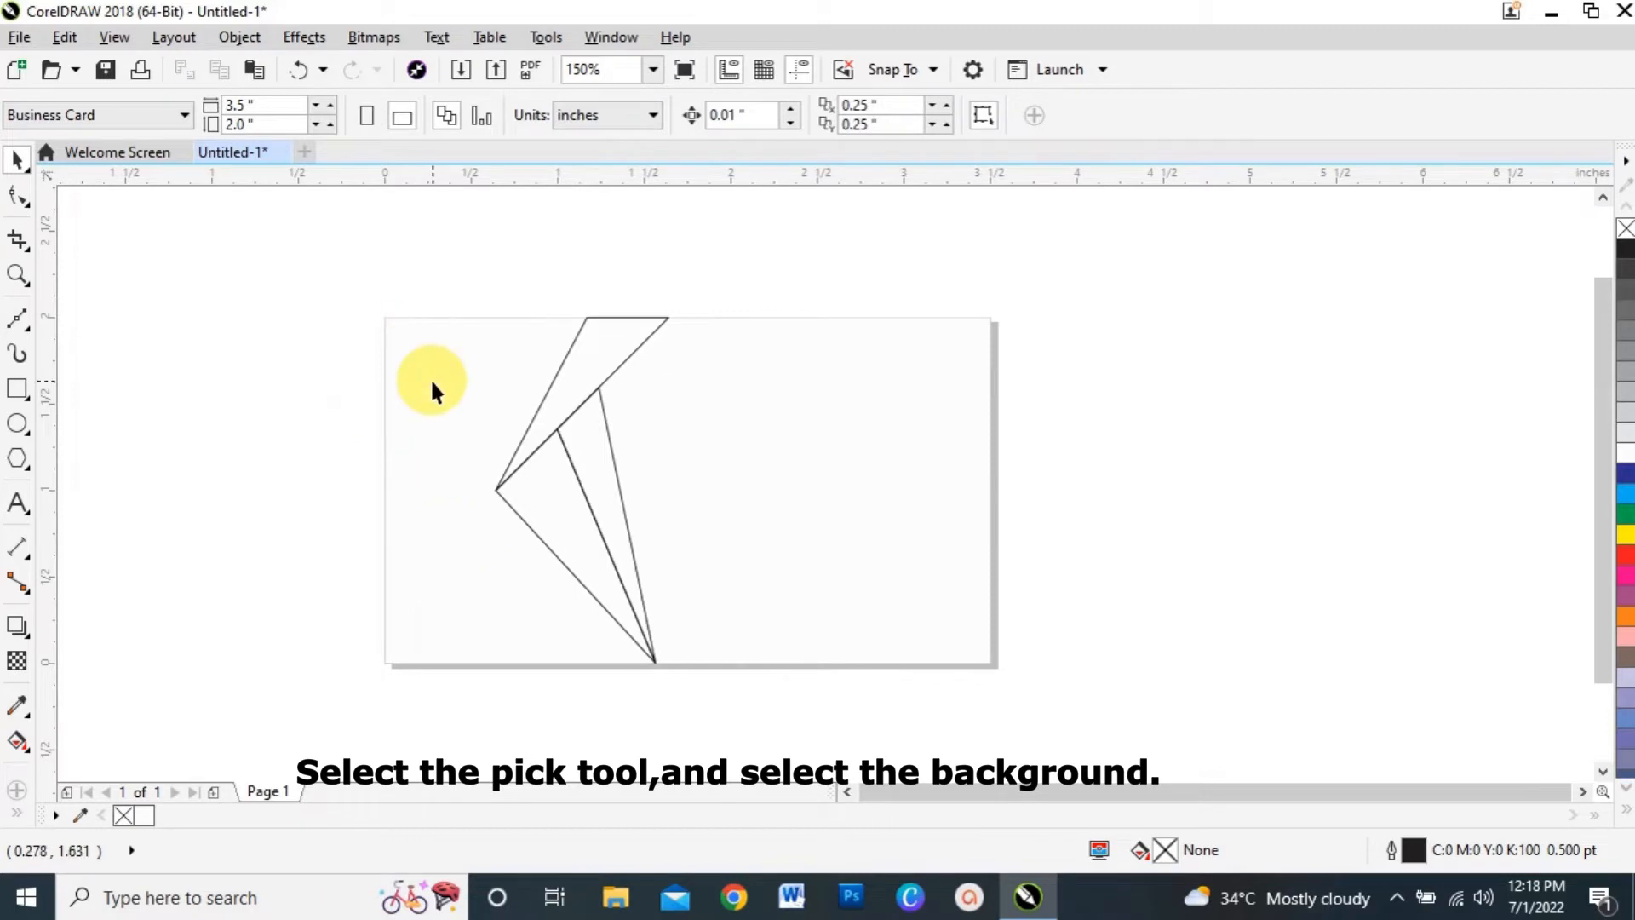
click(382, 489)
drag(378, 490, 679, 476)
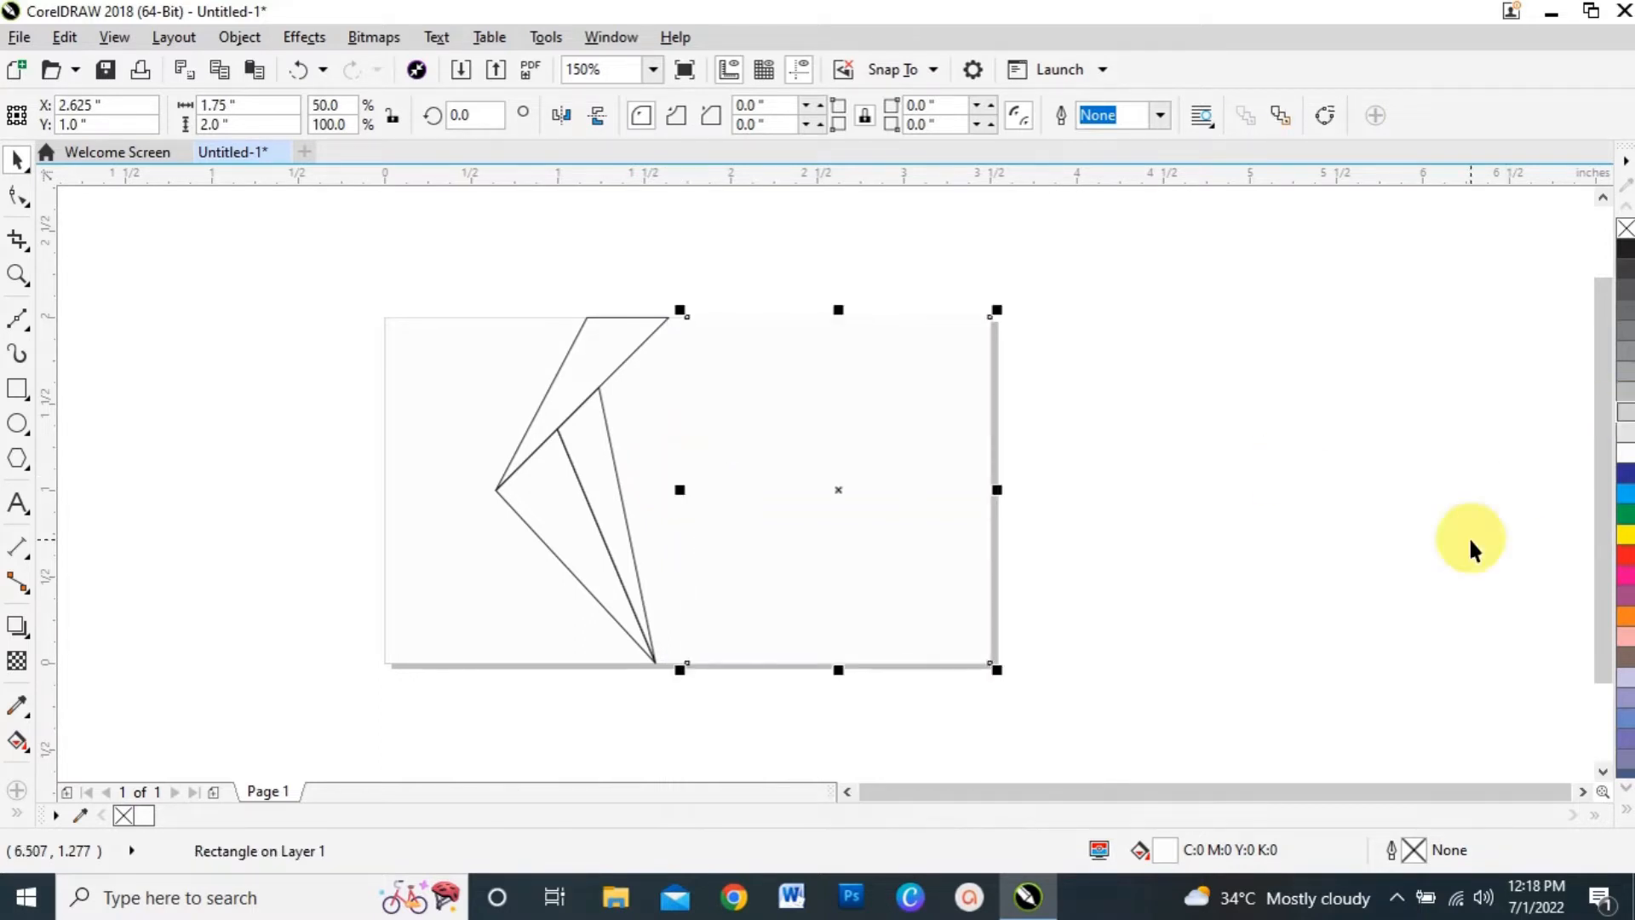
right_click(1627, 251)
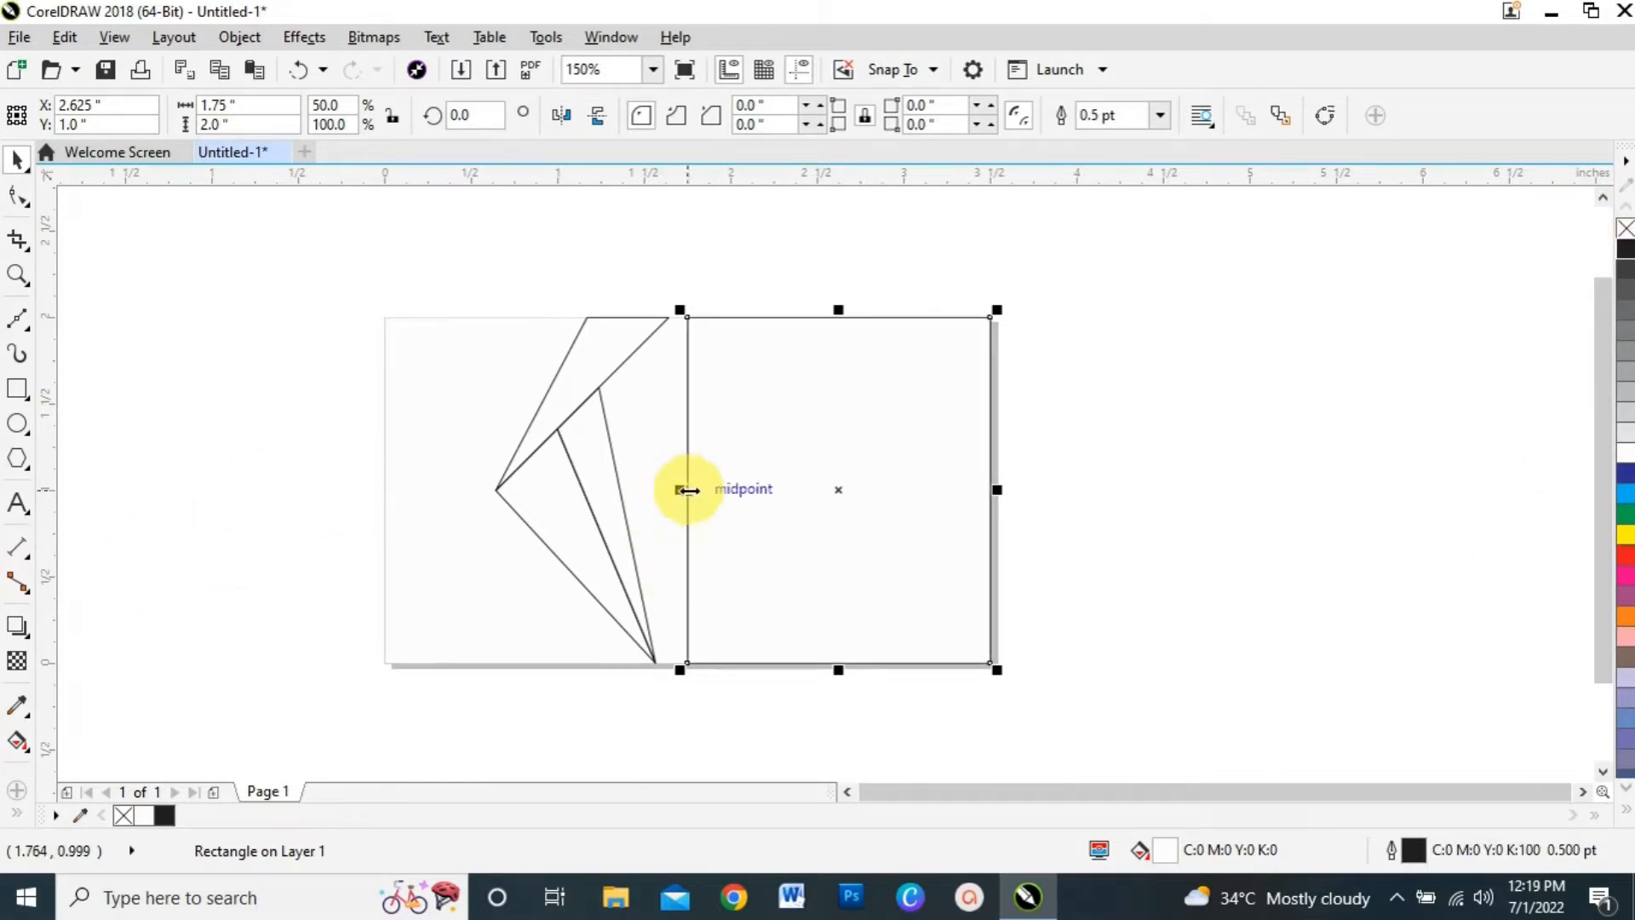
drag(682, 489, 588, 494)
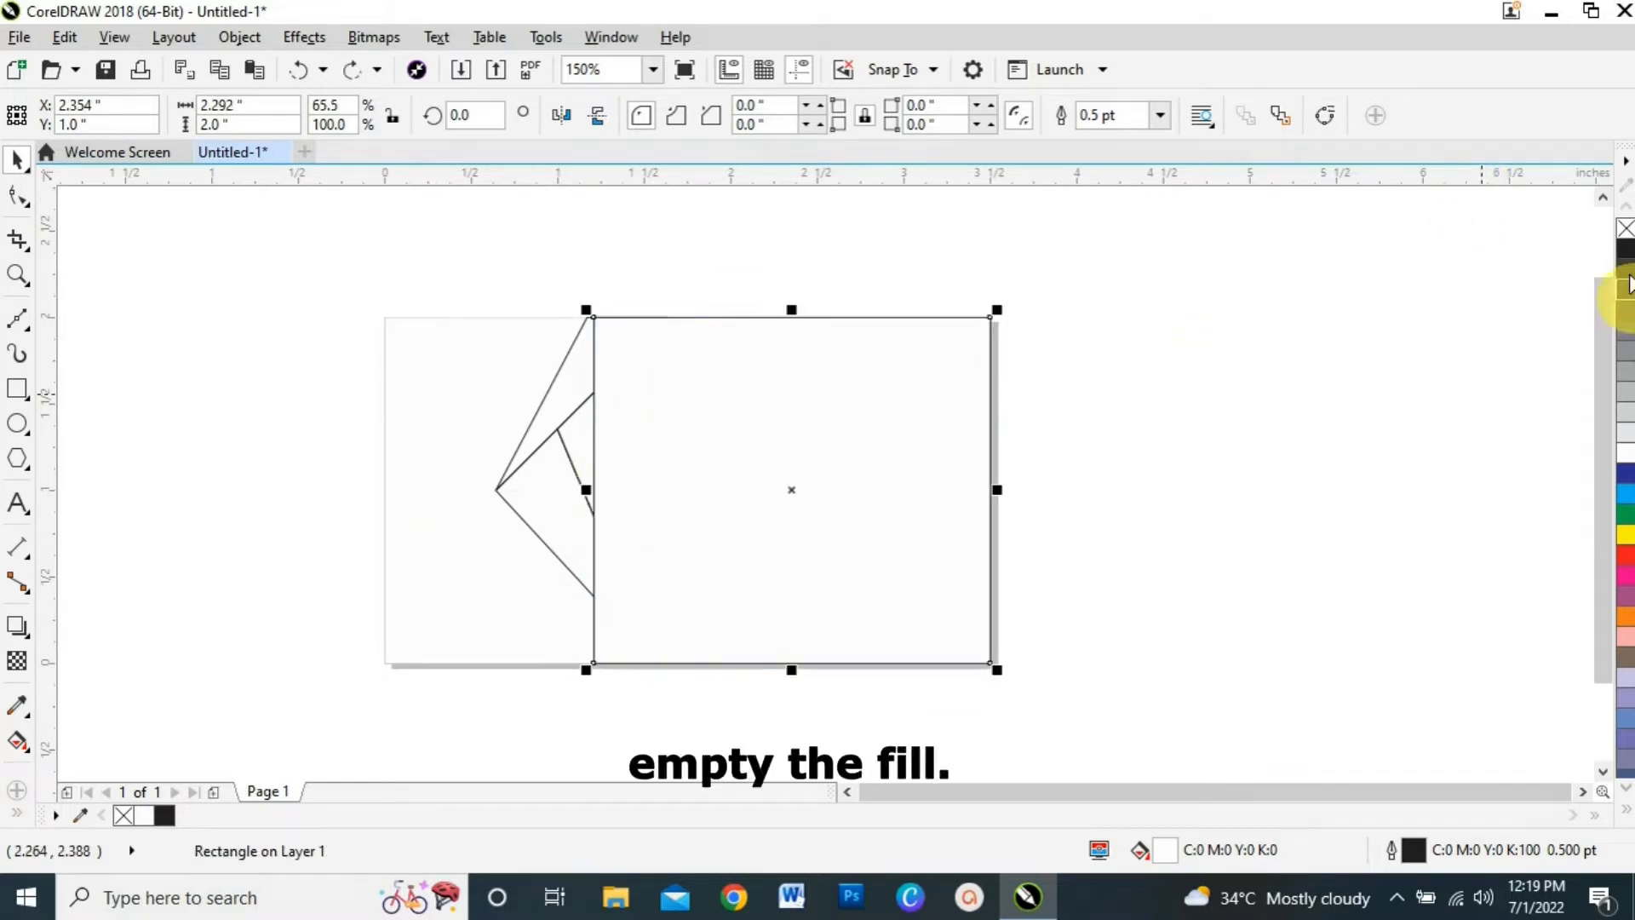
click(1624, 230)
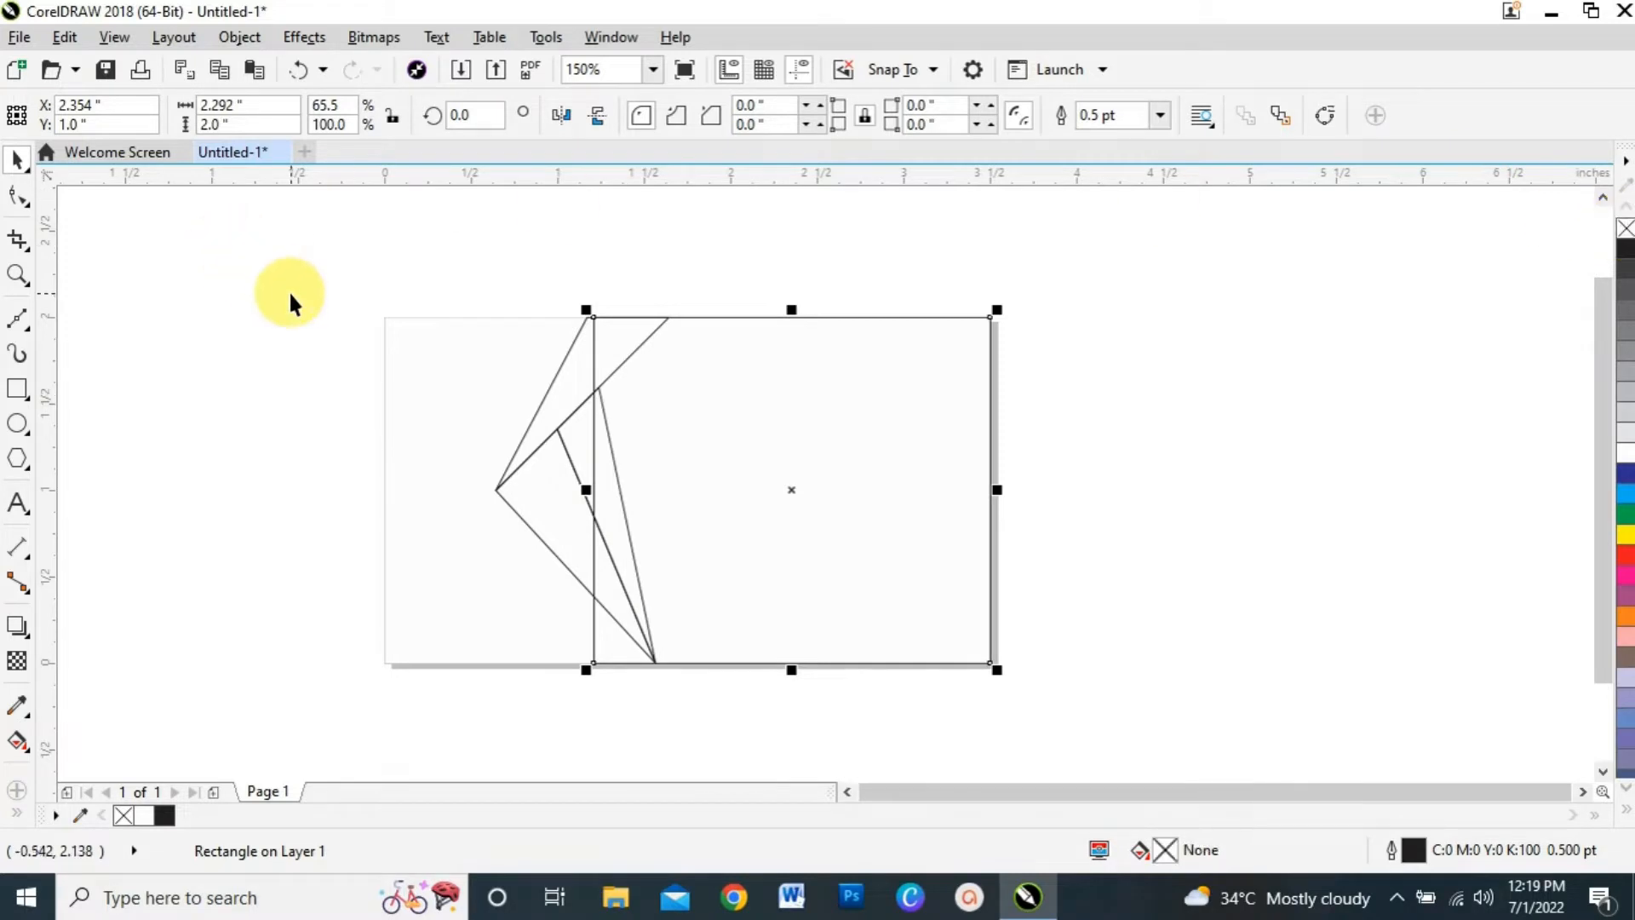
Convert the rectangle to curves, then reshape it with a new node midway down its left edge and its bottom-left node on the triangles' bottom tip.
click(21, 206)
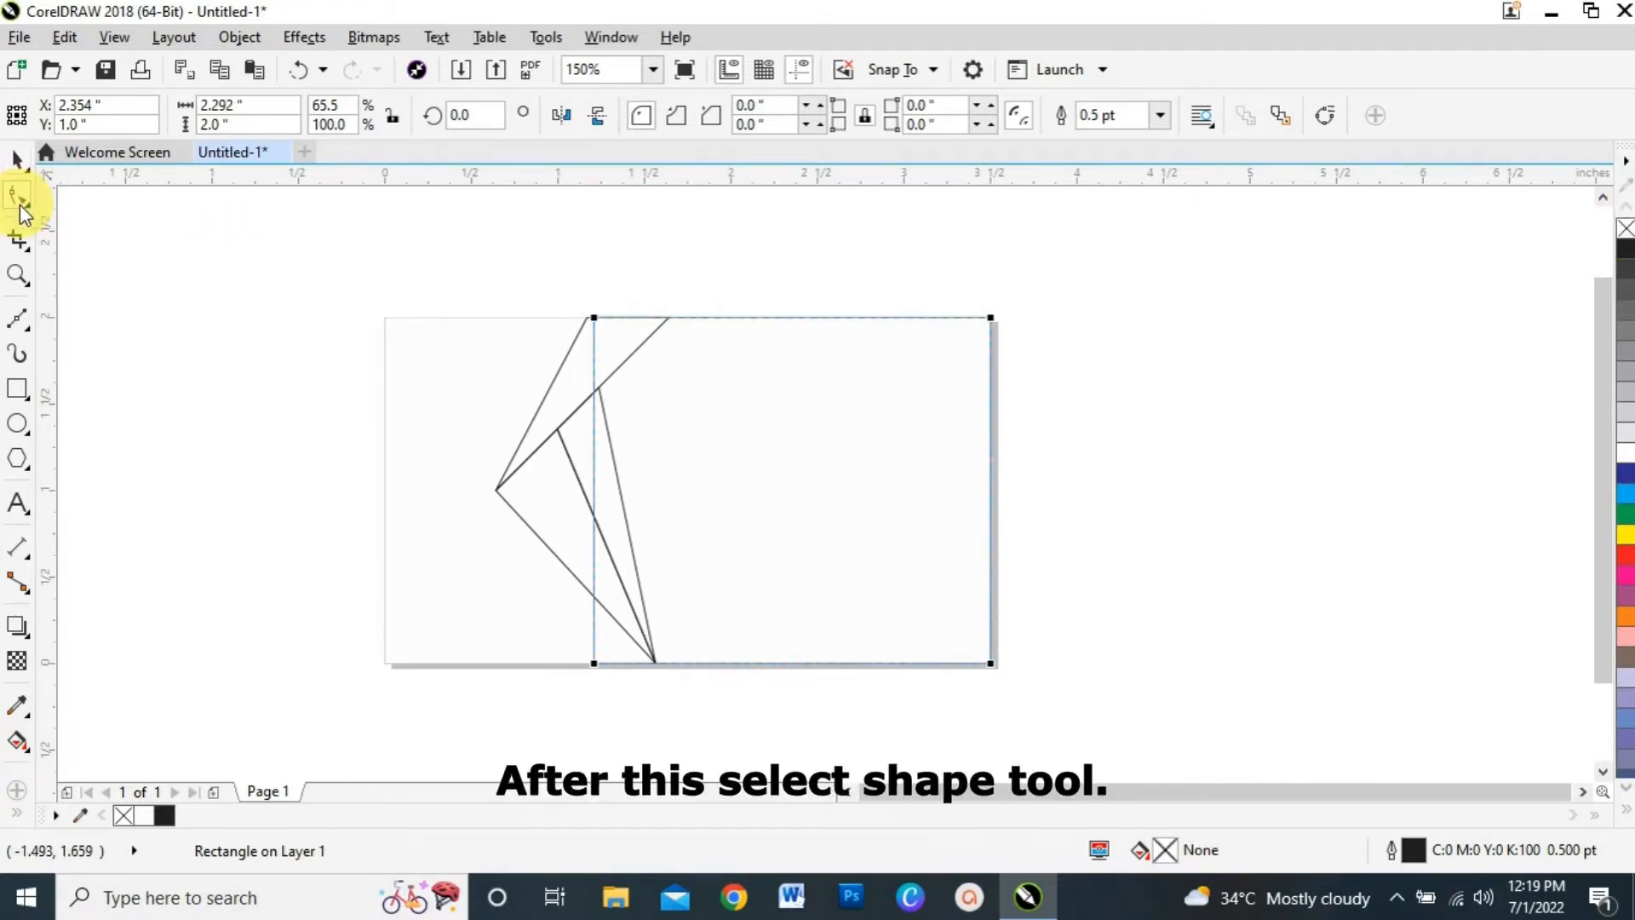
click(1325, 117)
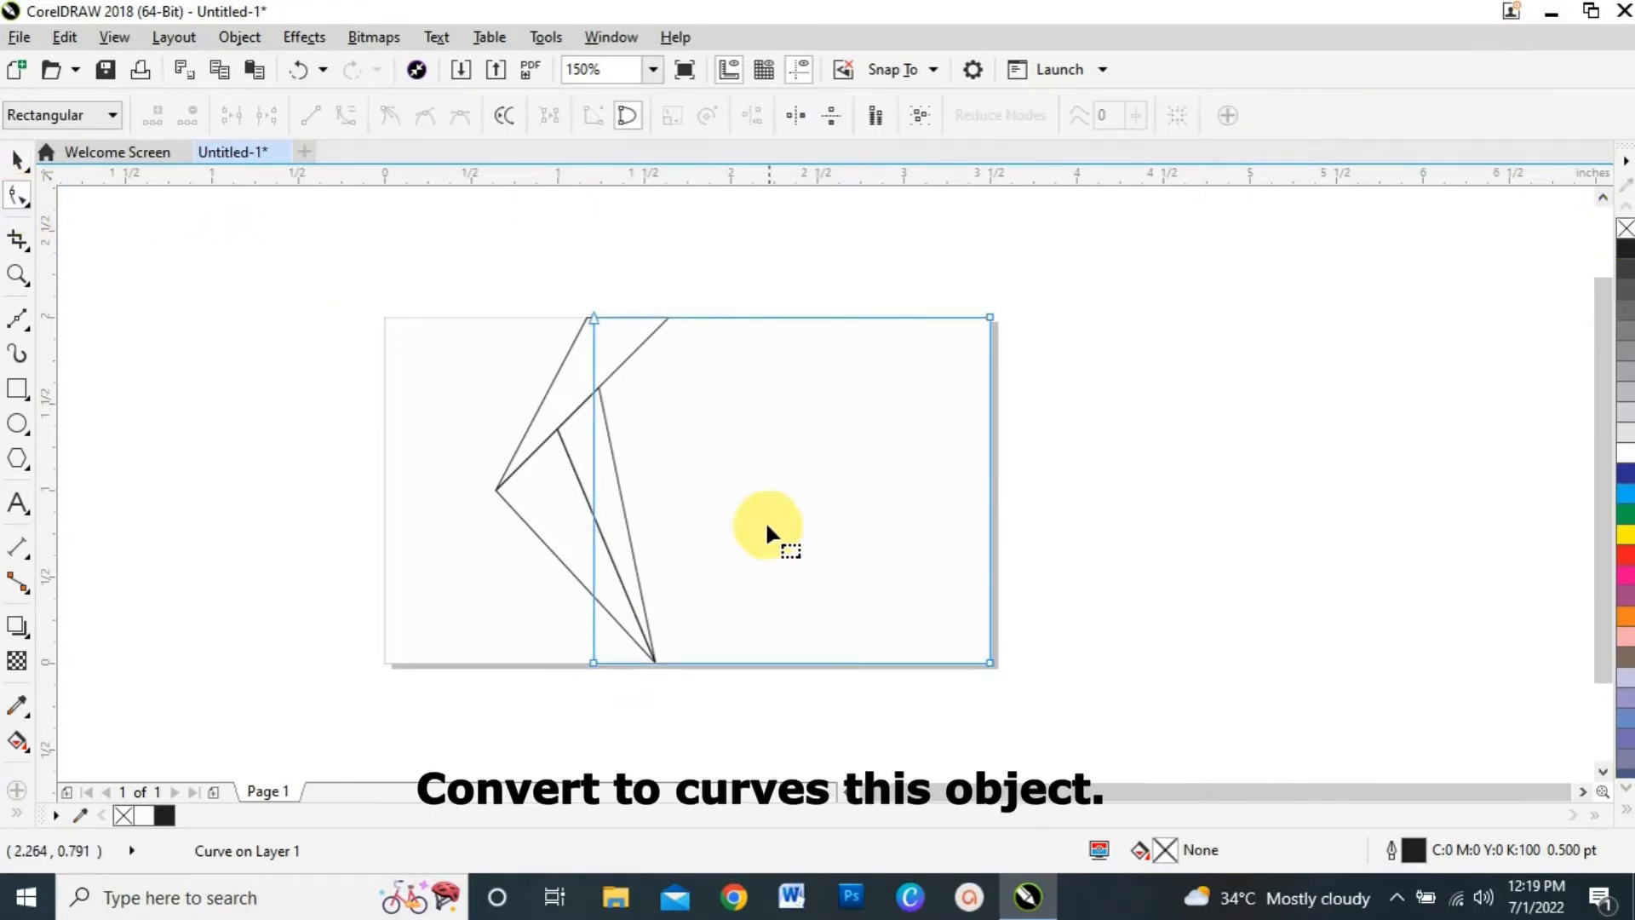
scroll(764, 519, up, 2)
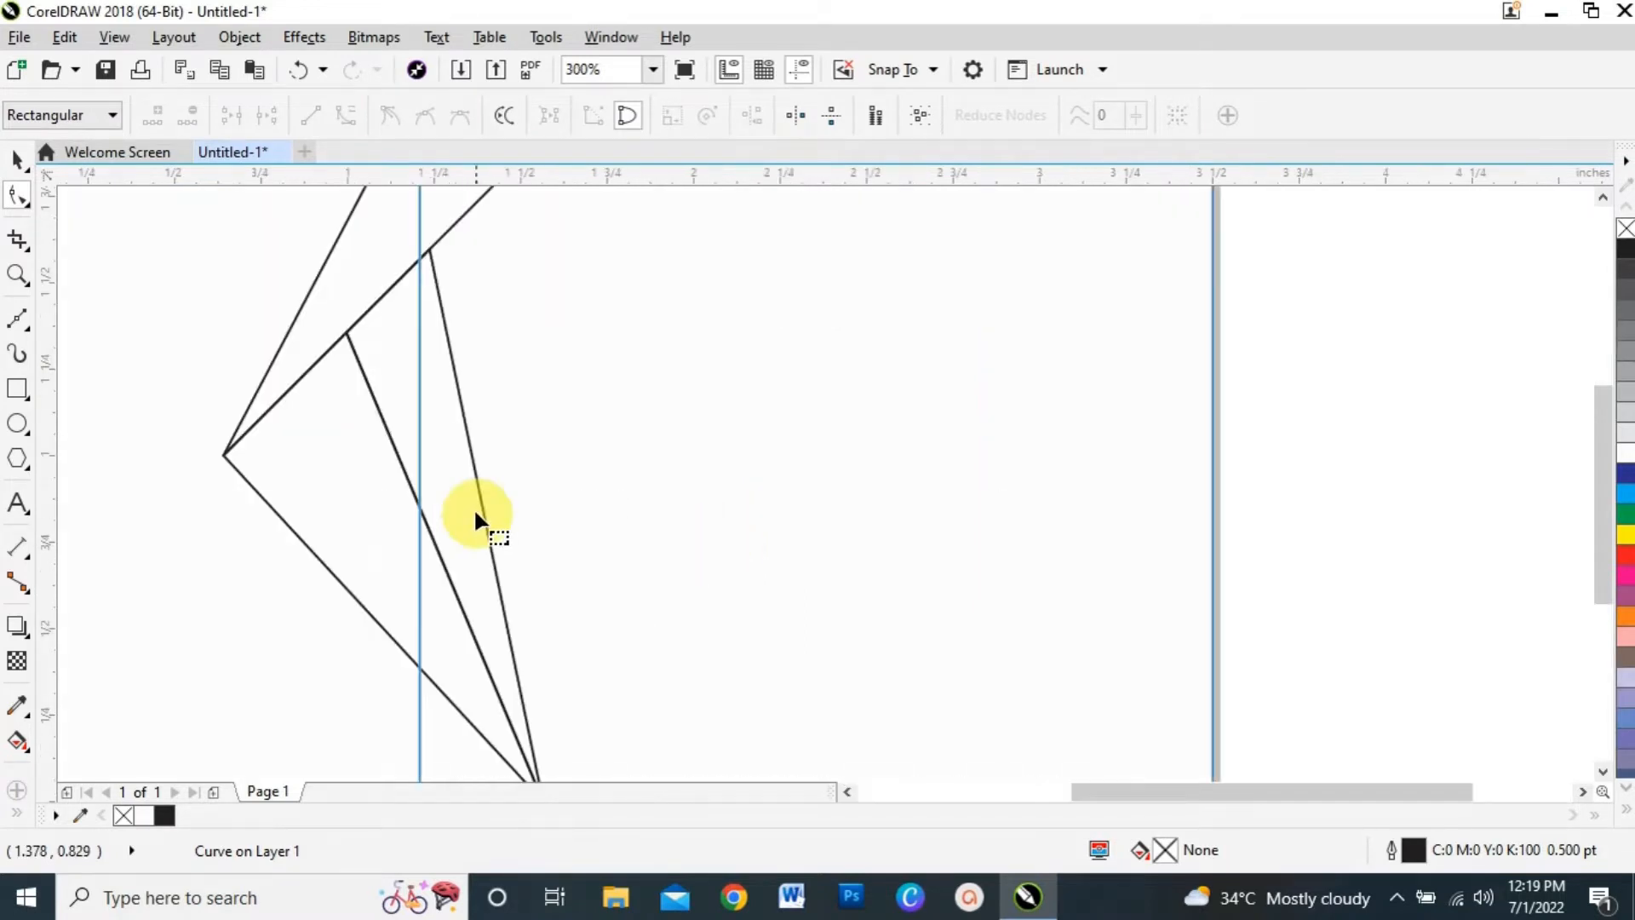
double_click(419, 436)
scroll(492, 474, down, 2)
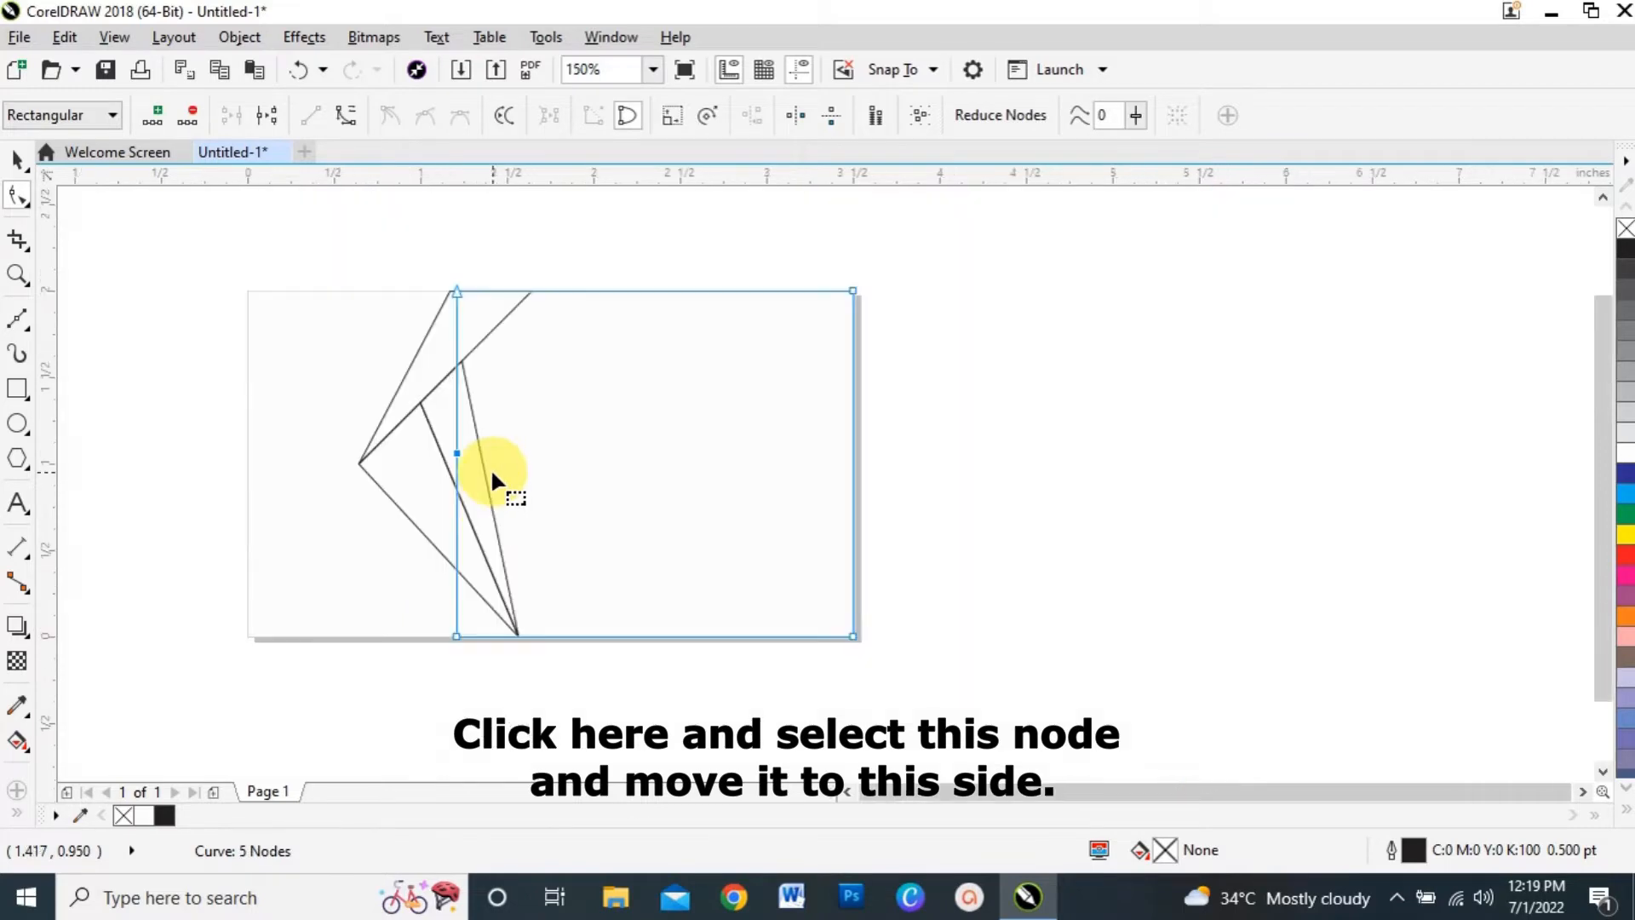
drag(456, 636, 518, 637)
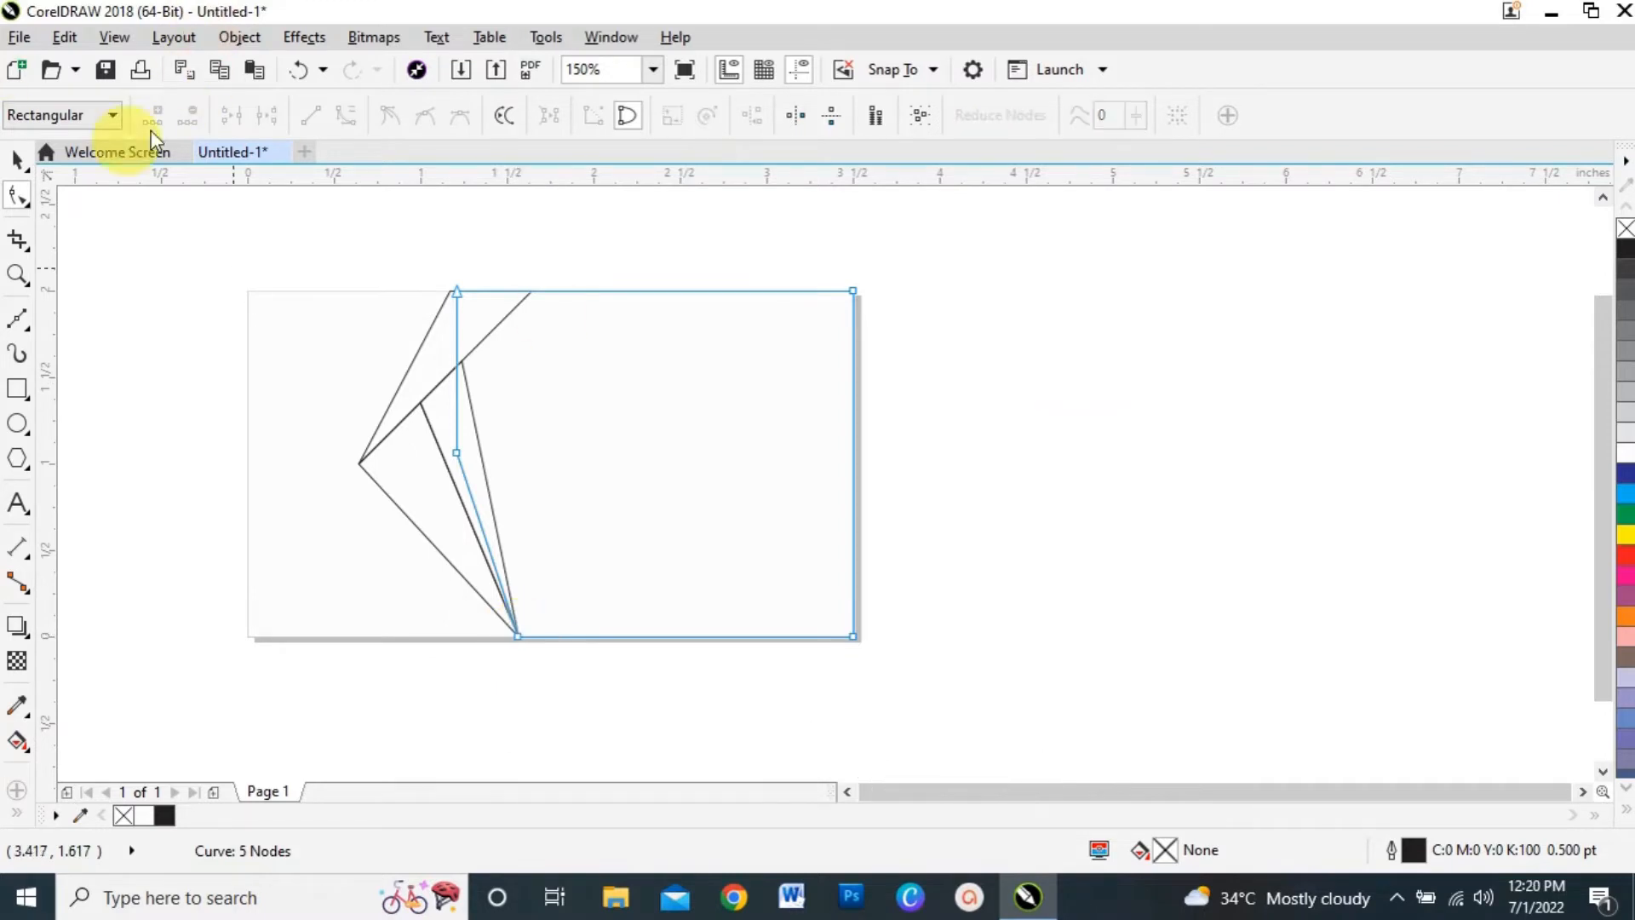
Bring the three triangles to the front of the reshaped background object.
click(10, 169)
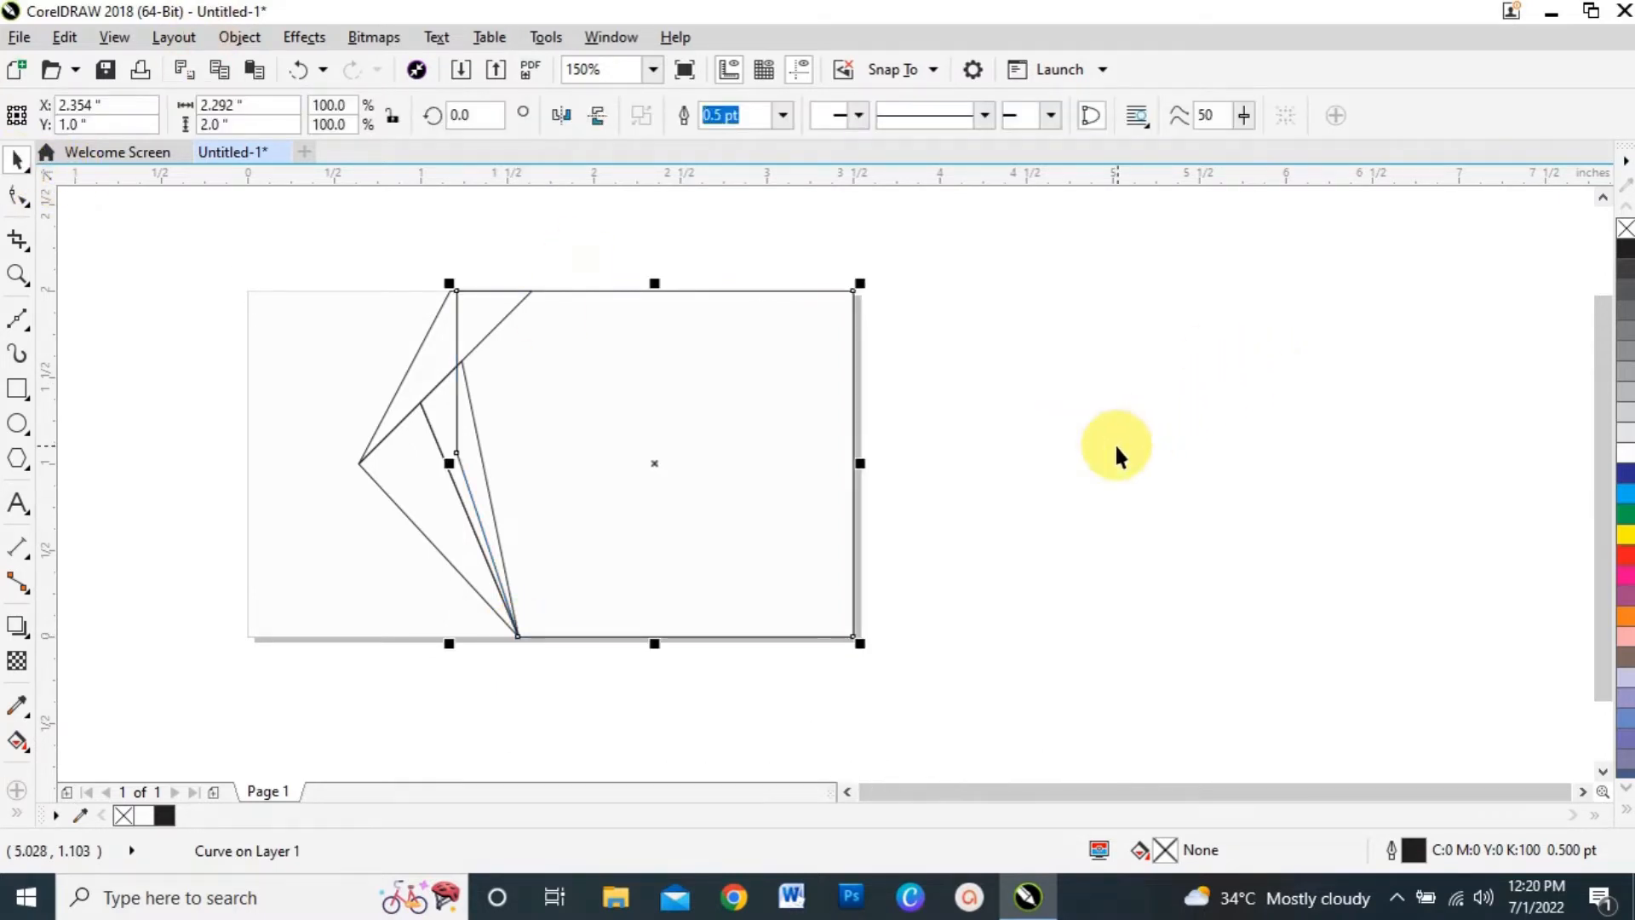
drag(216, 291, 554, 661)
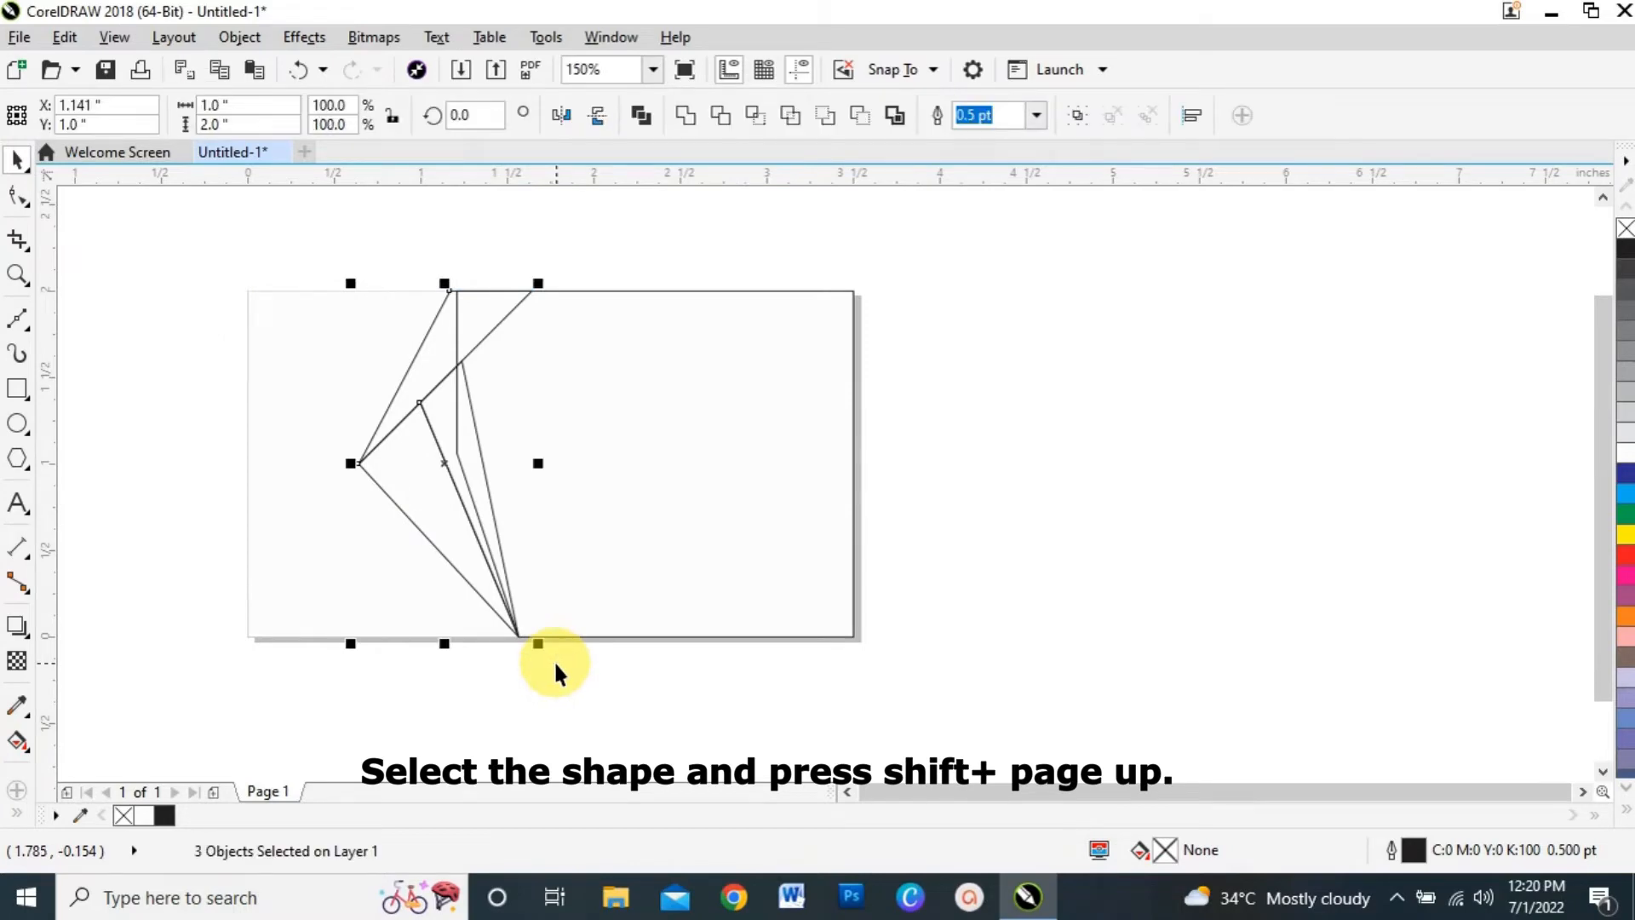
key(shift+Page_Up)
click(1127, 460)
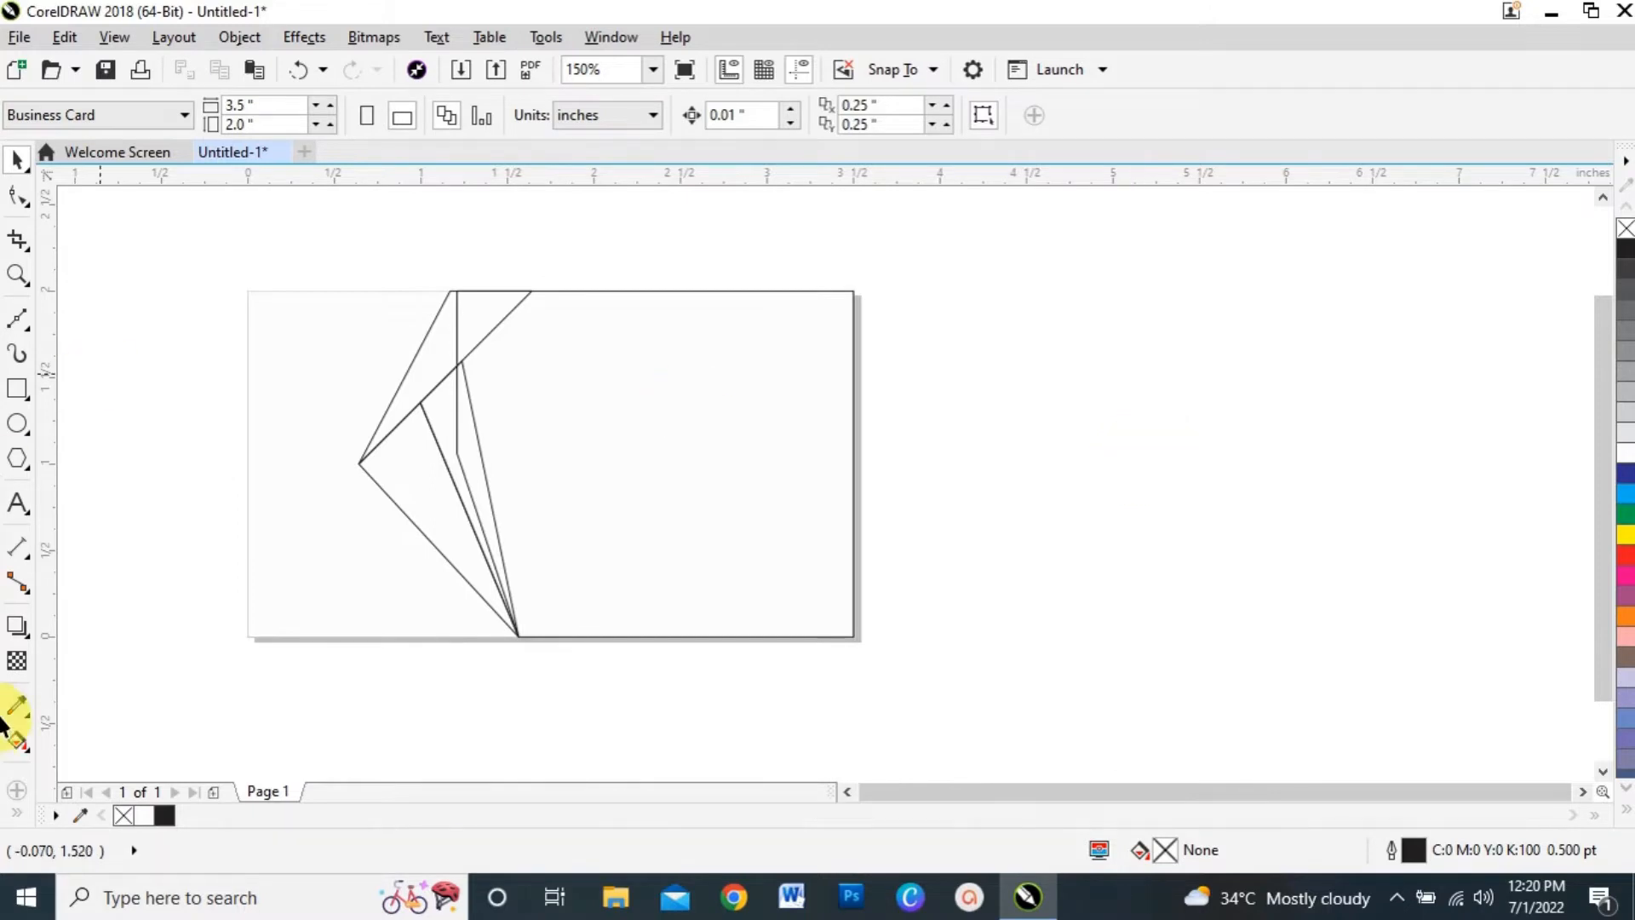
Apply a horizontal fountain fill across the reshaped background object with its right-hand color set to teal C62 M0 Y48 K0.
click(17, 742)
drag(456, 453, 855, 452)
click(792, 486)
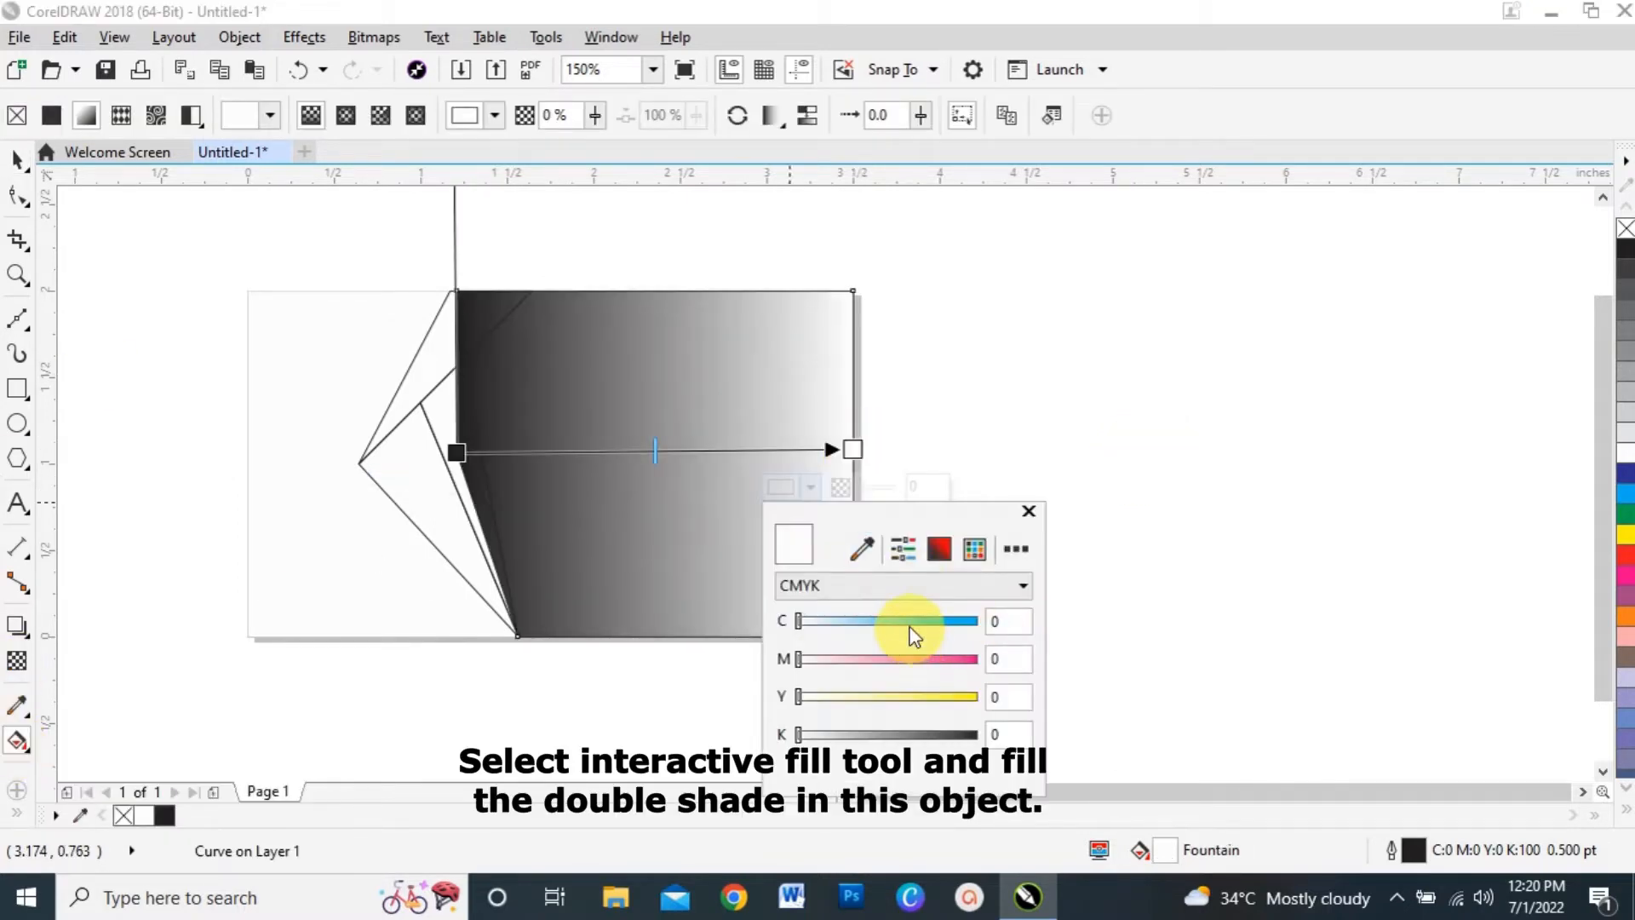
click(938, 548)
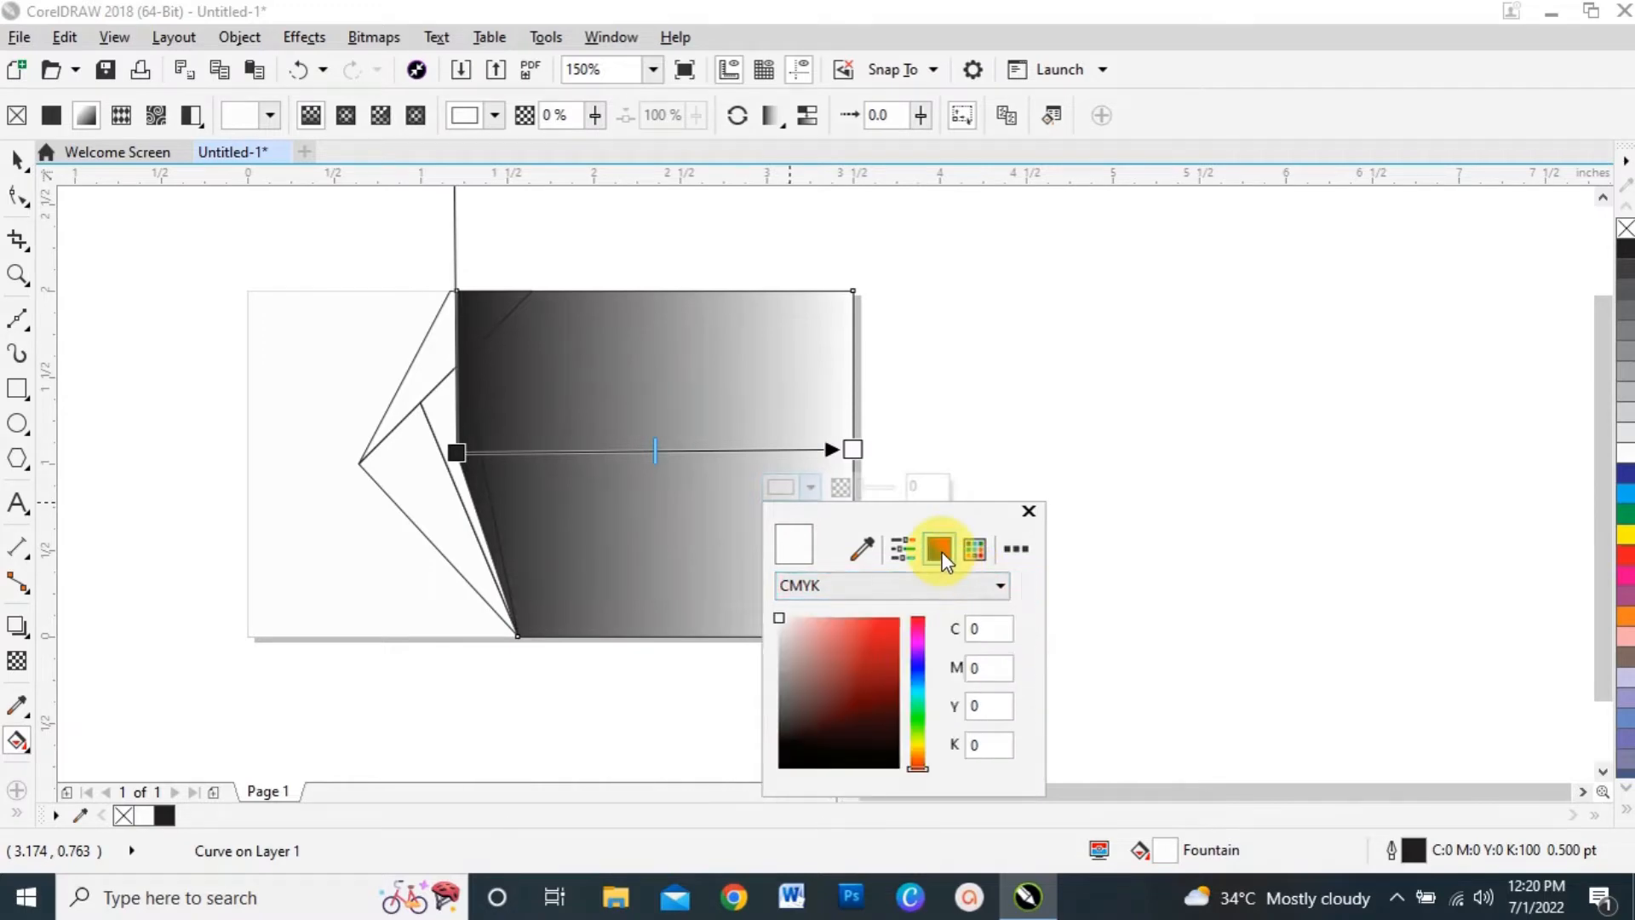
drag(931, 742, 950, 700)
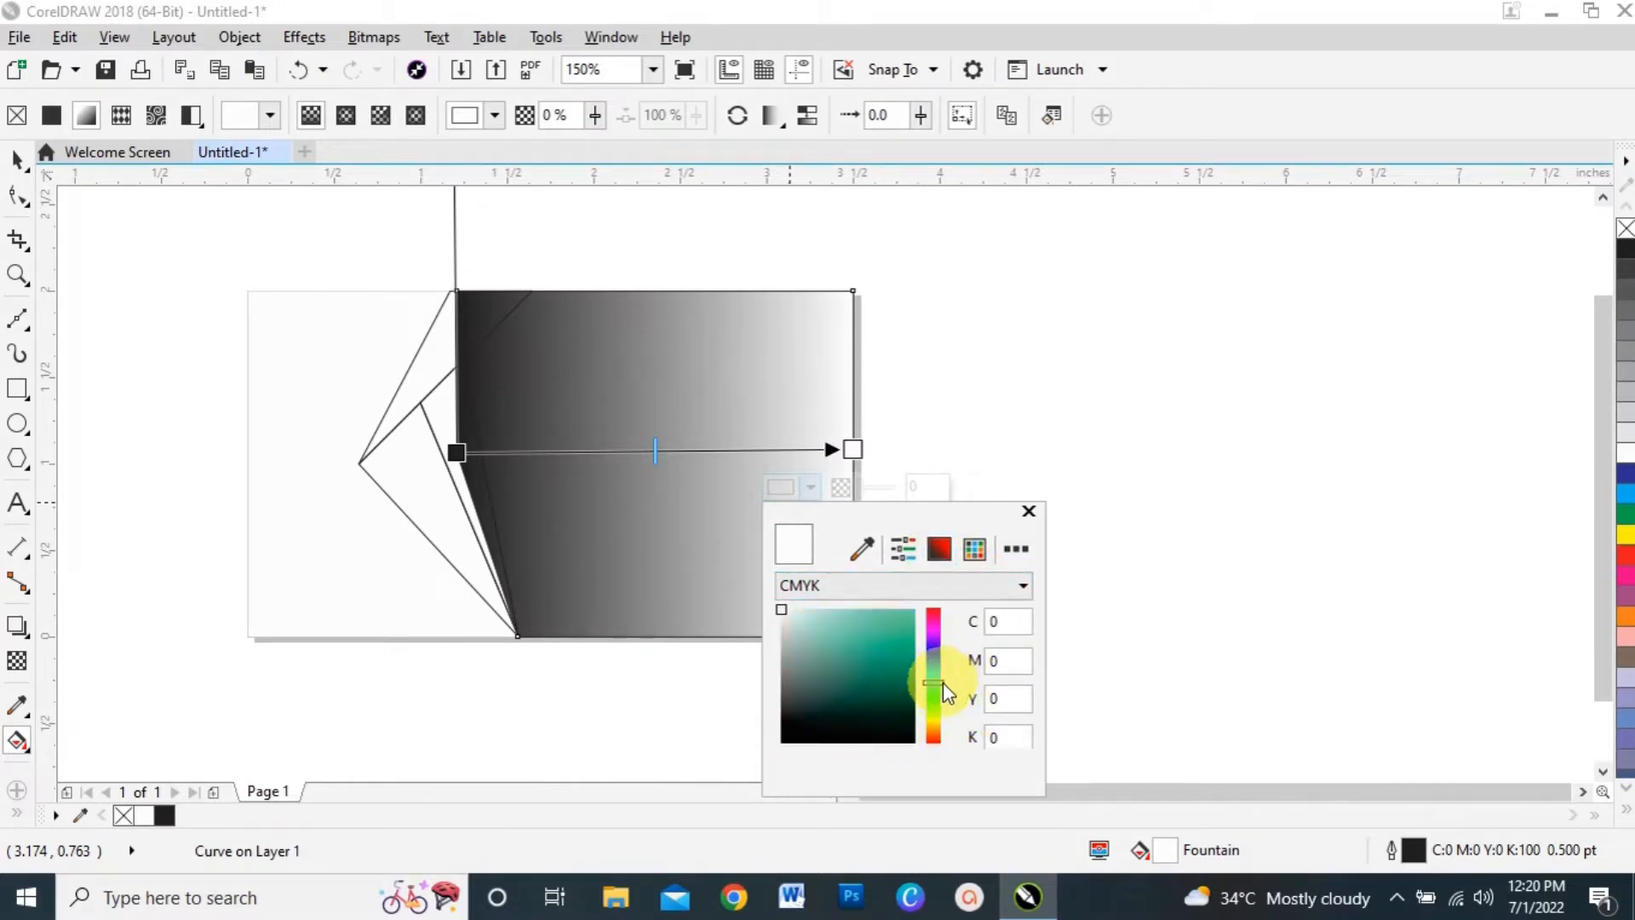
click(867, 645)
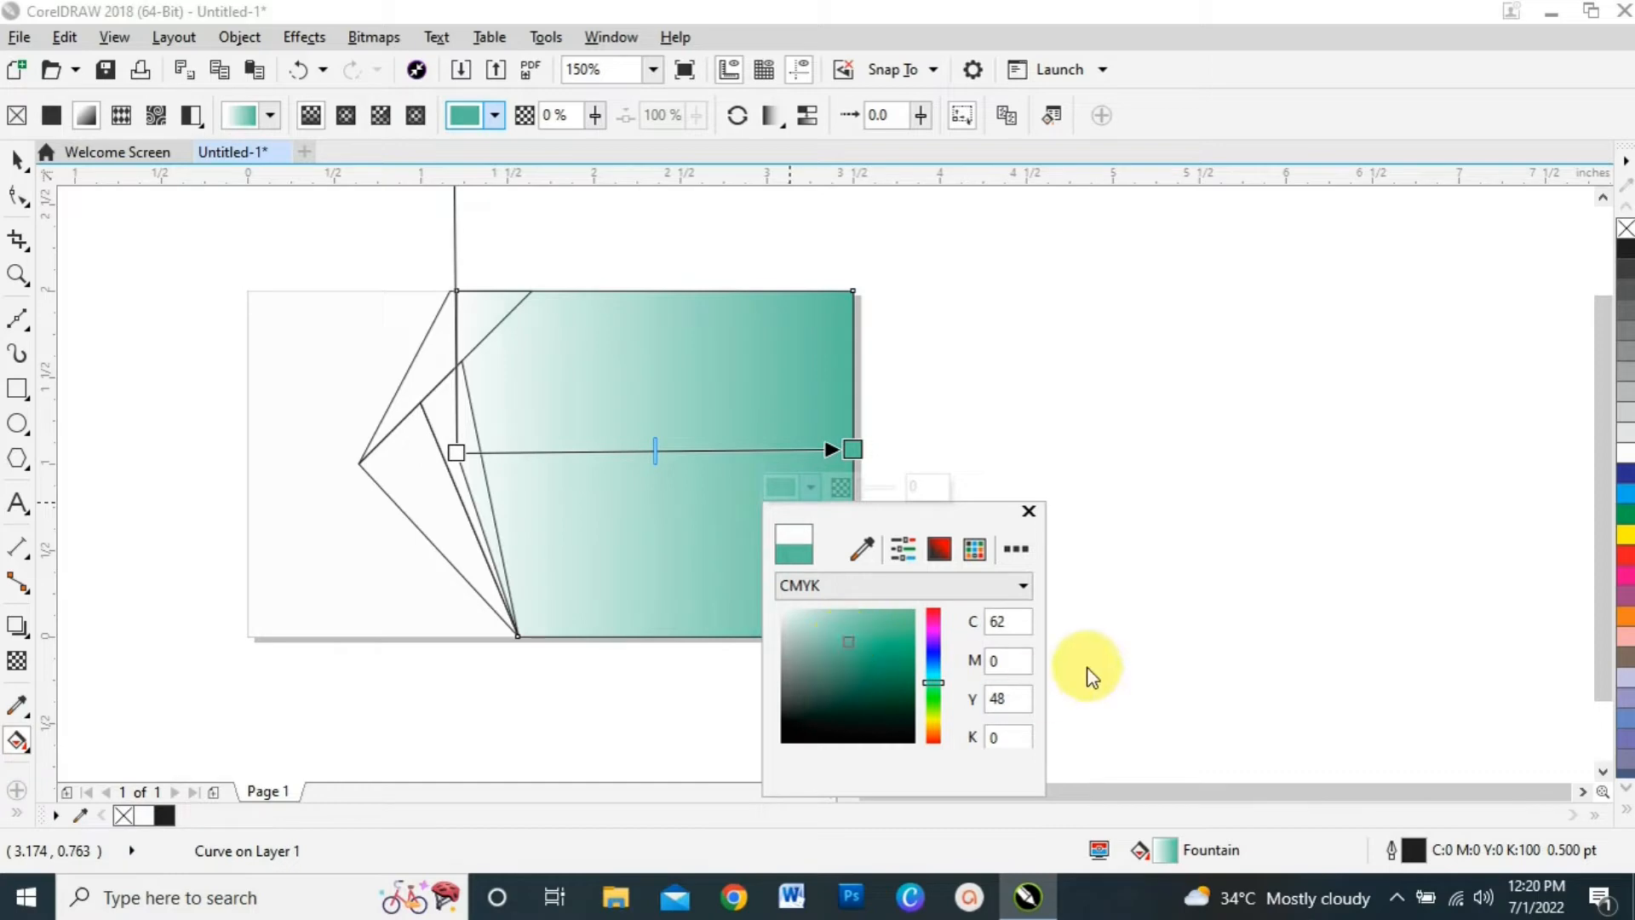
Set the left-hand color of the background object's horizontal fountain fill to dark green C79 M53 Y83 K73.
click(1028, 512)
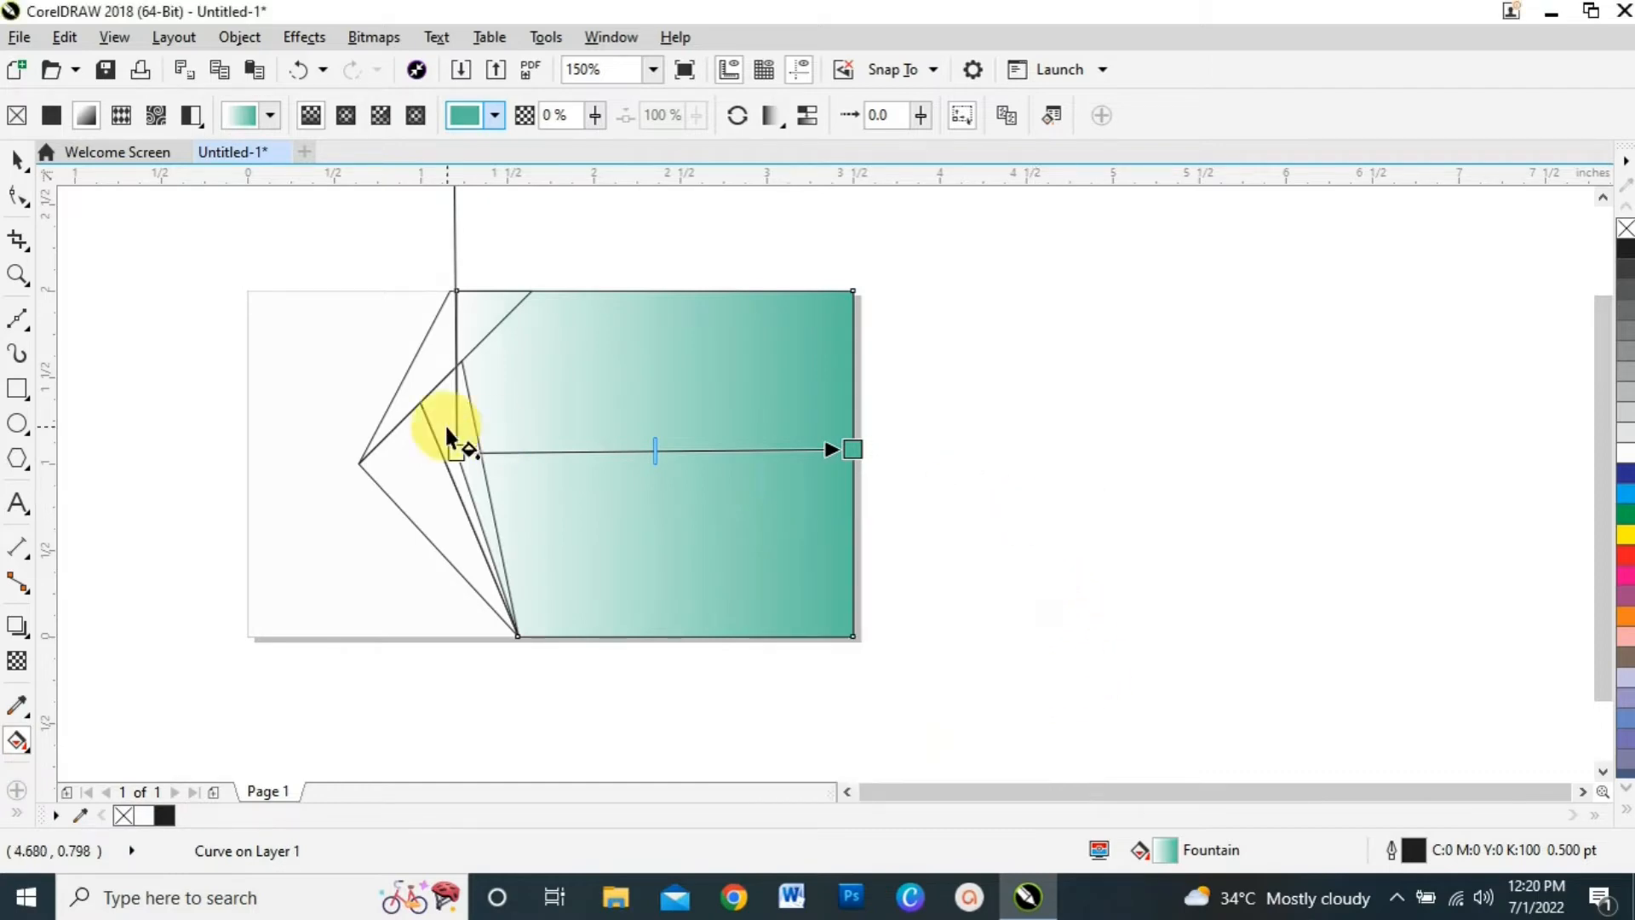
click(454, 452)
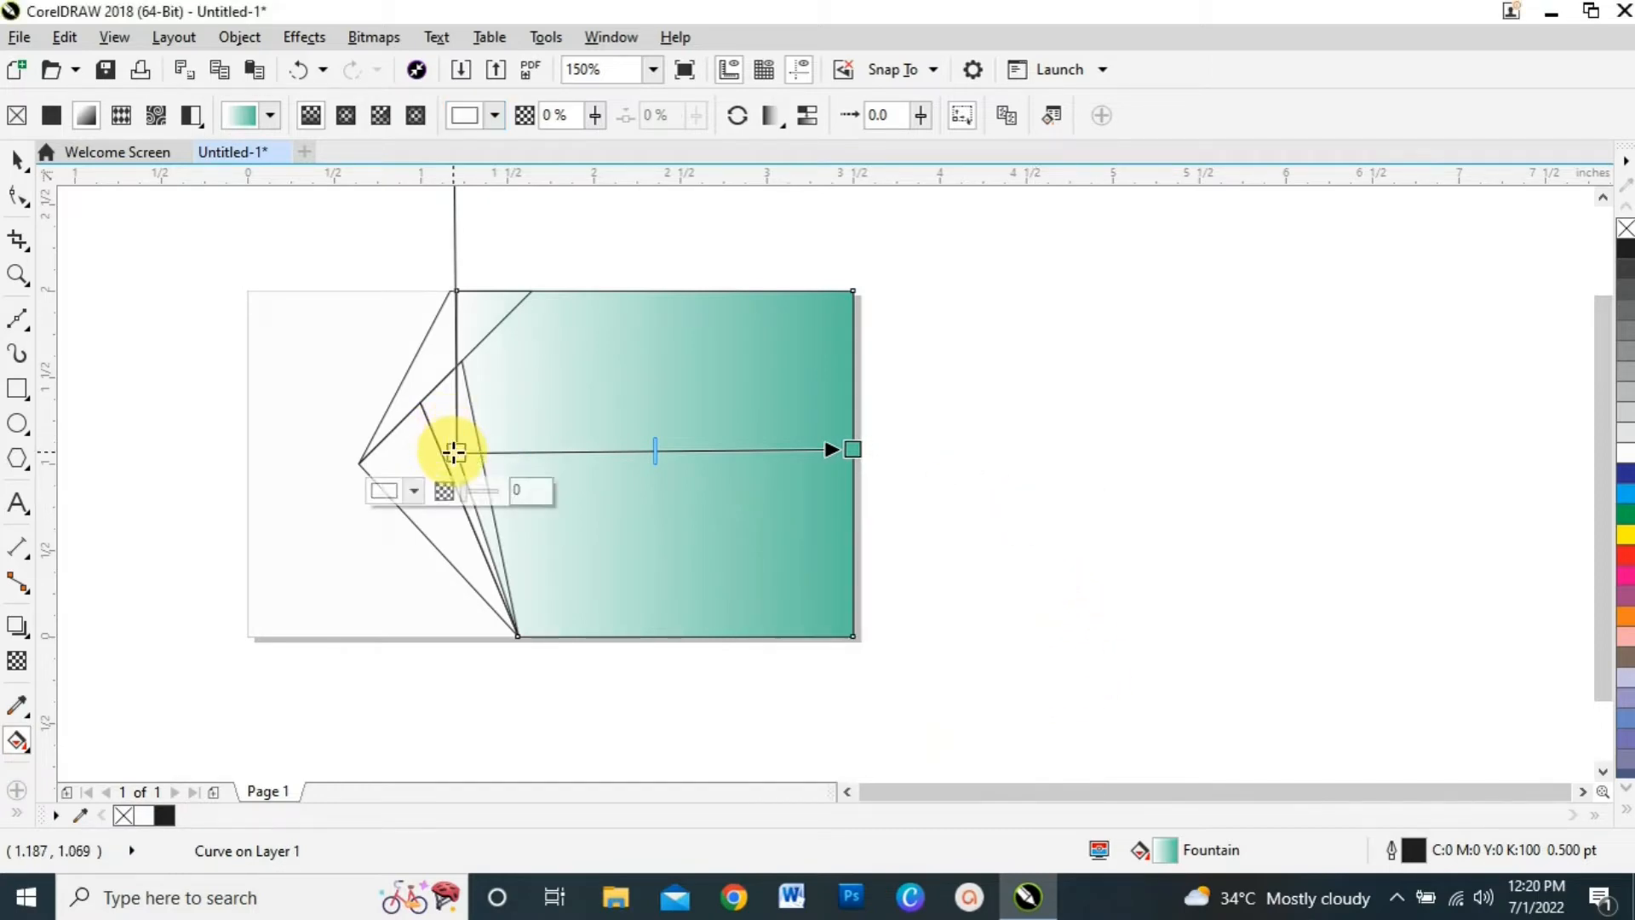
click(414, 492)
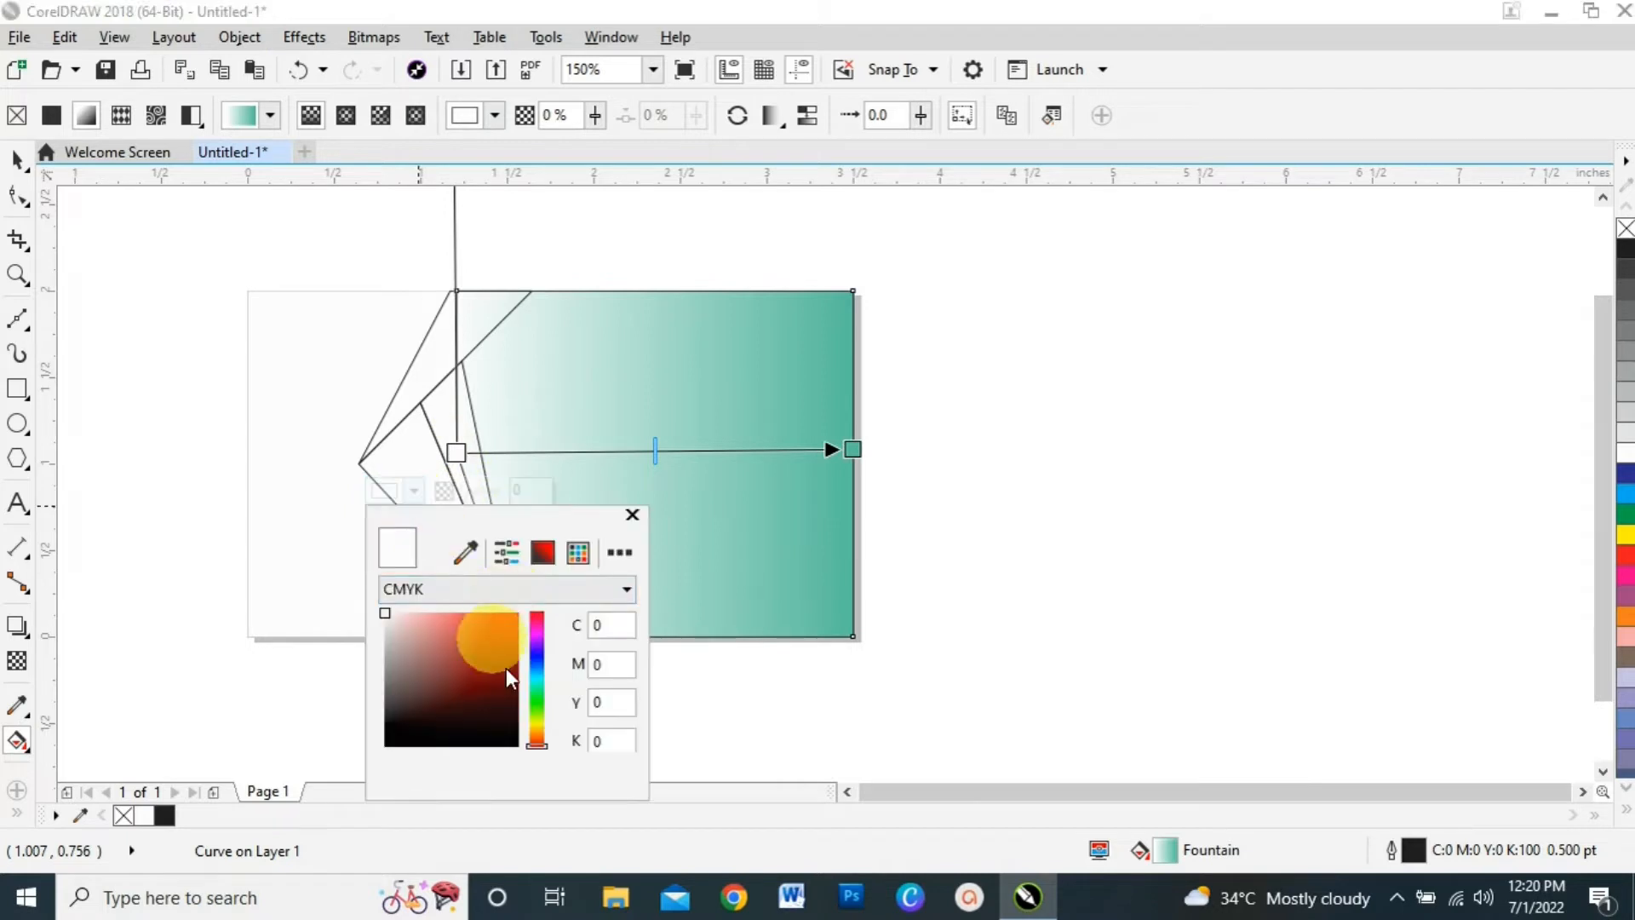
drag(540, 744, 547, 702)
click(503, 707)
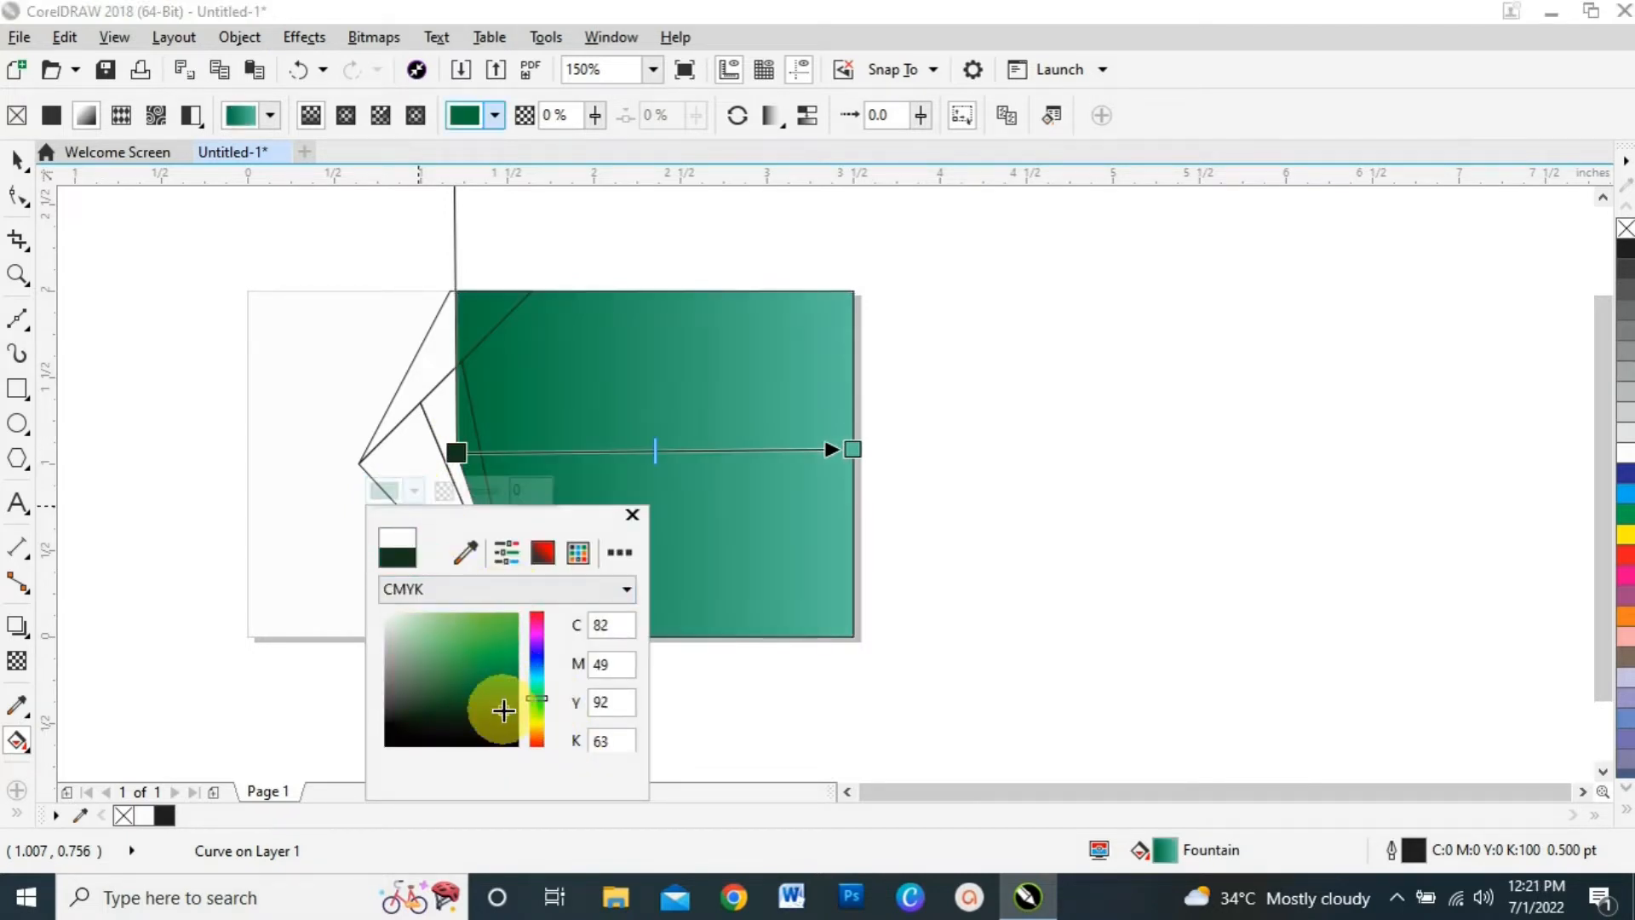
drag(504, 711, 510, 718)
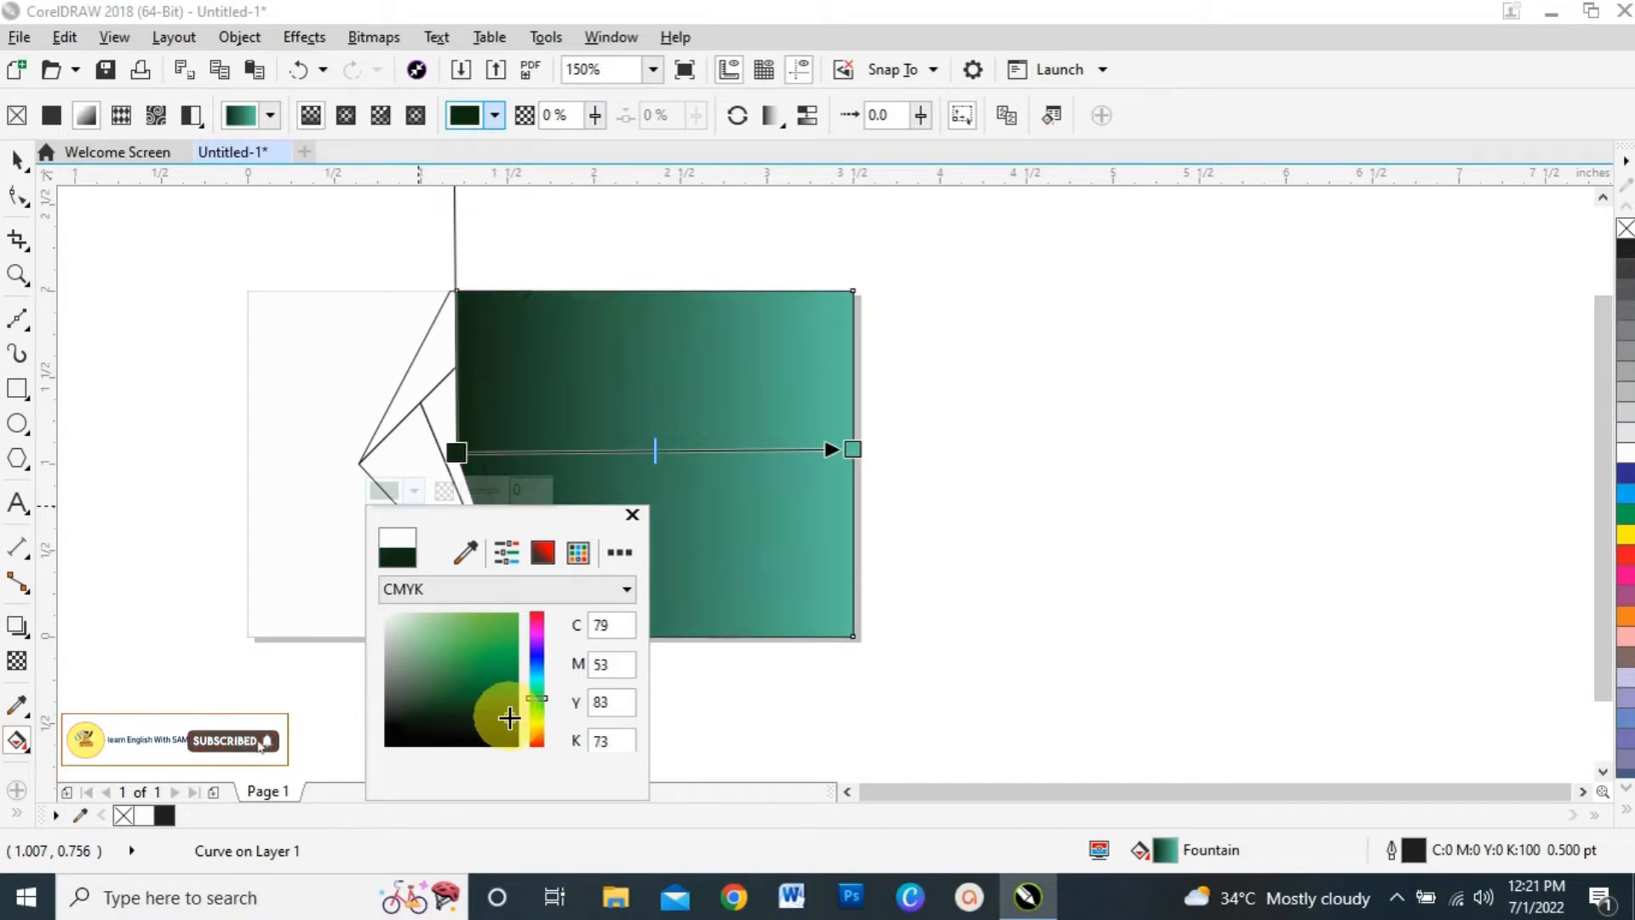
click(632, 511)
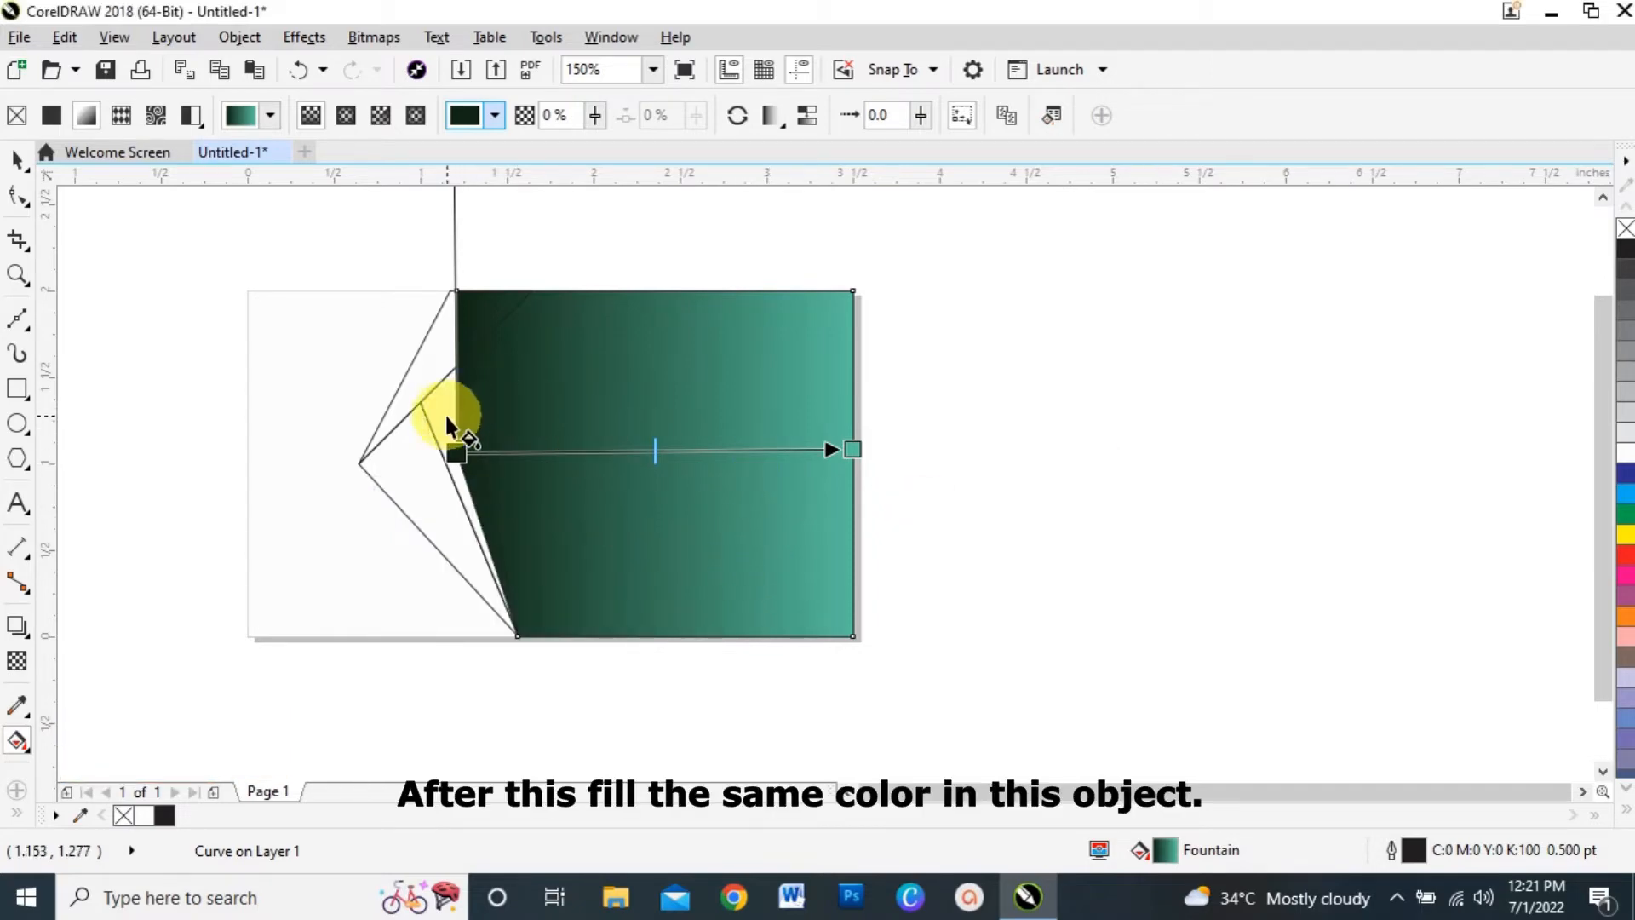
Copy the background's fountain fill to the narrow inner triangle, running it from dark at the bottom tip to teal at the top corner, skewed toward the left corner.
click(445, 412)
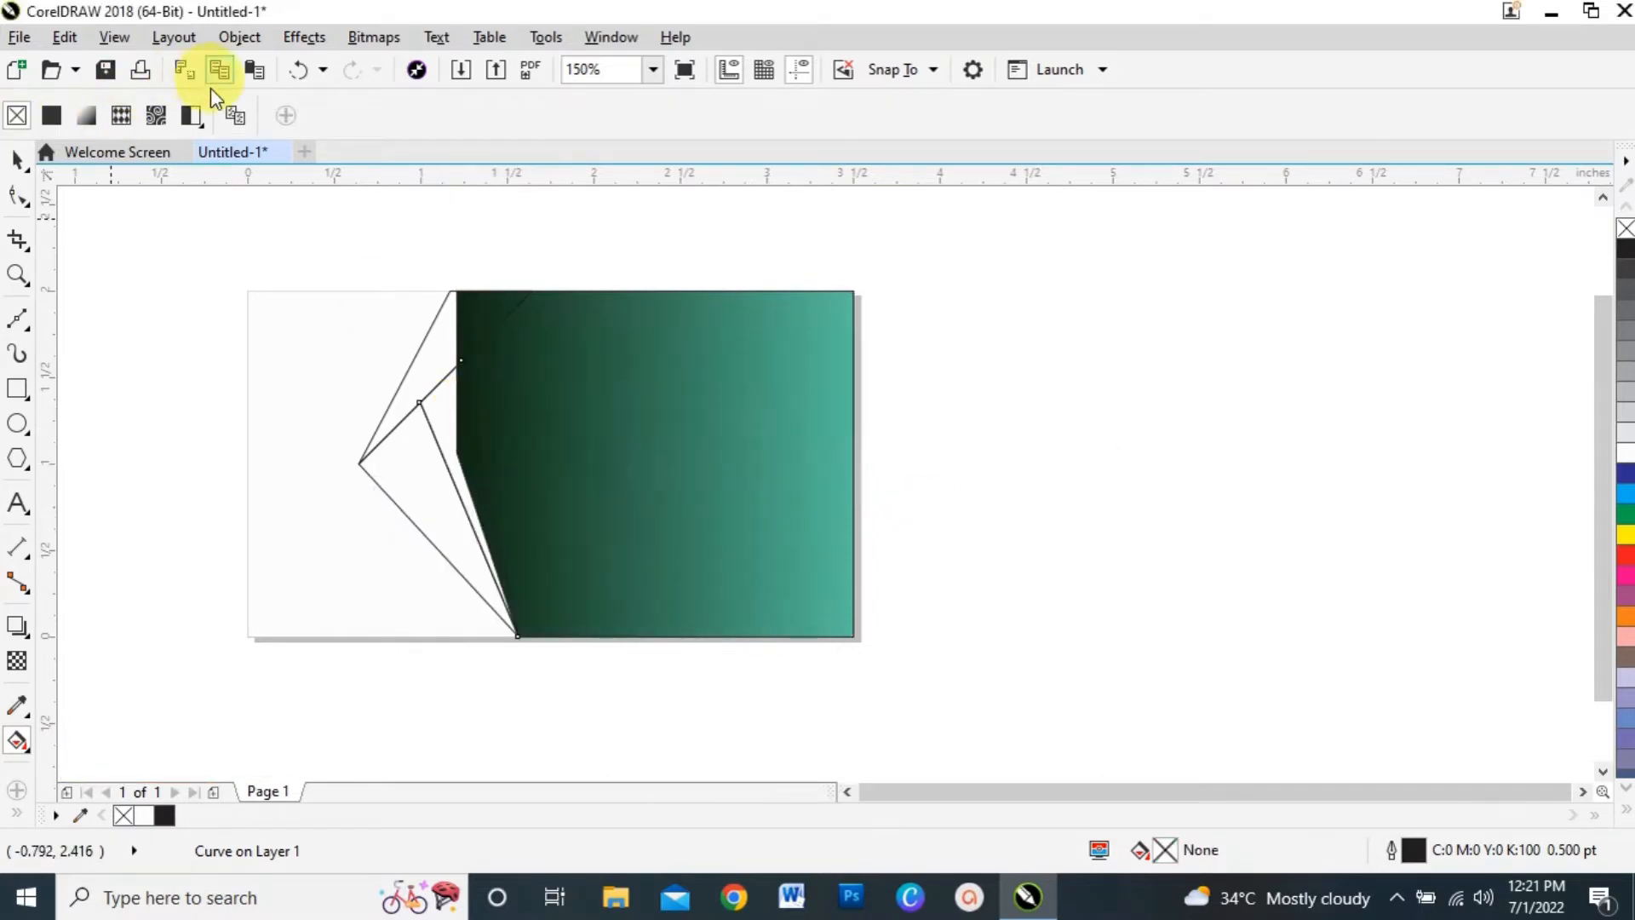
click(235, 117)
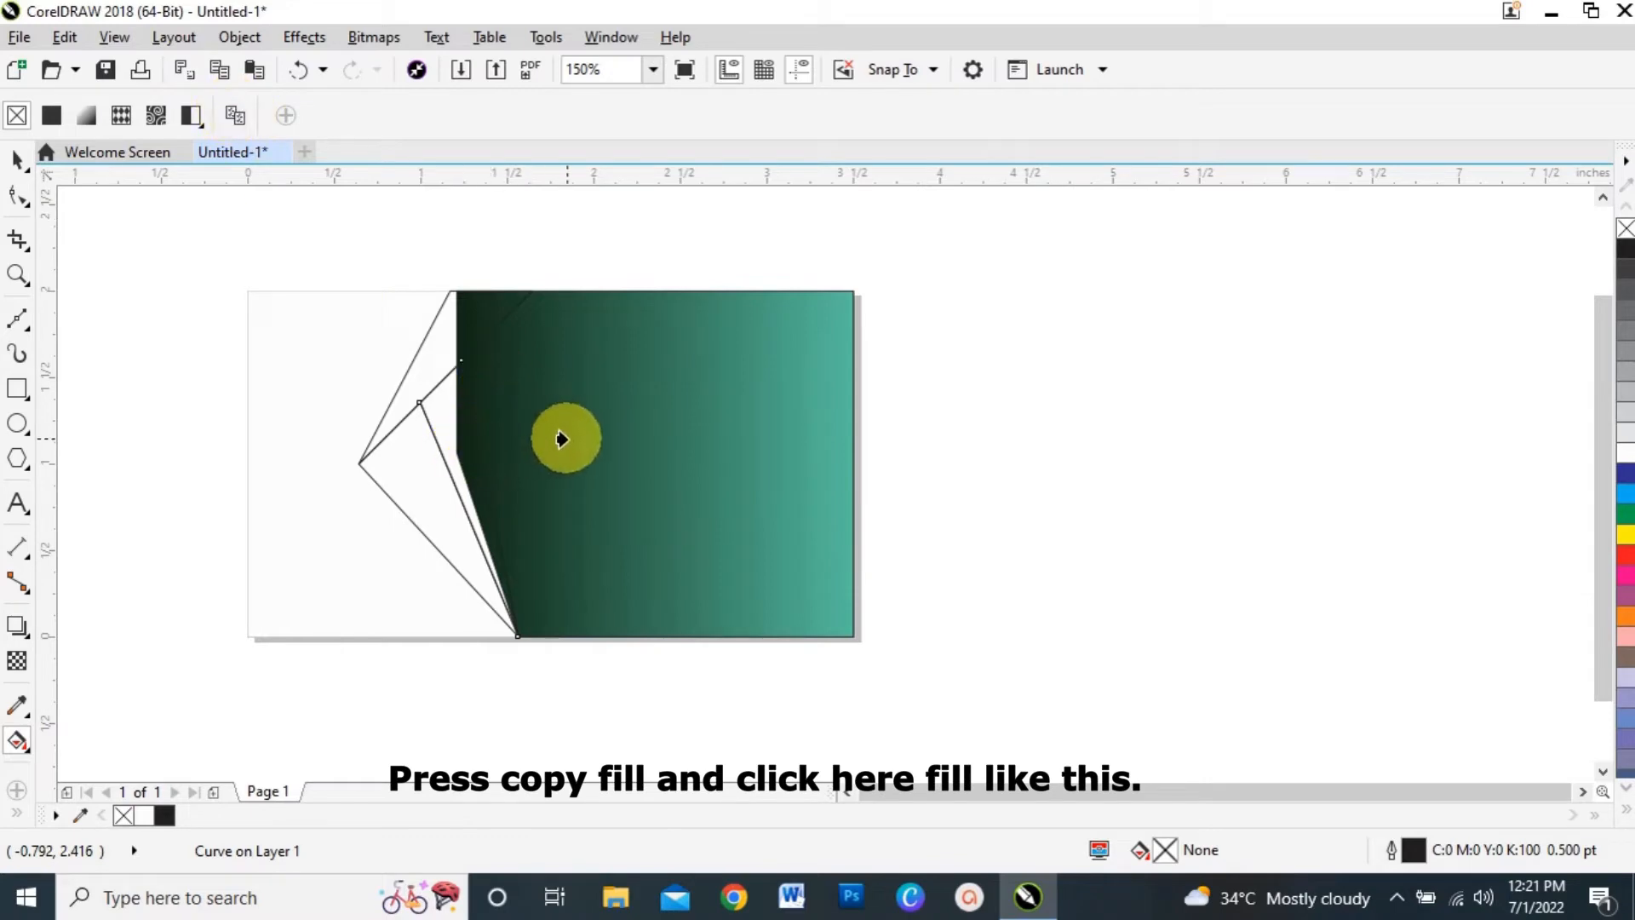
click(562, 439)
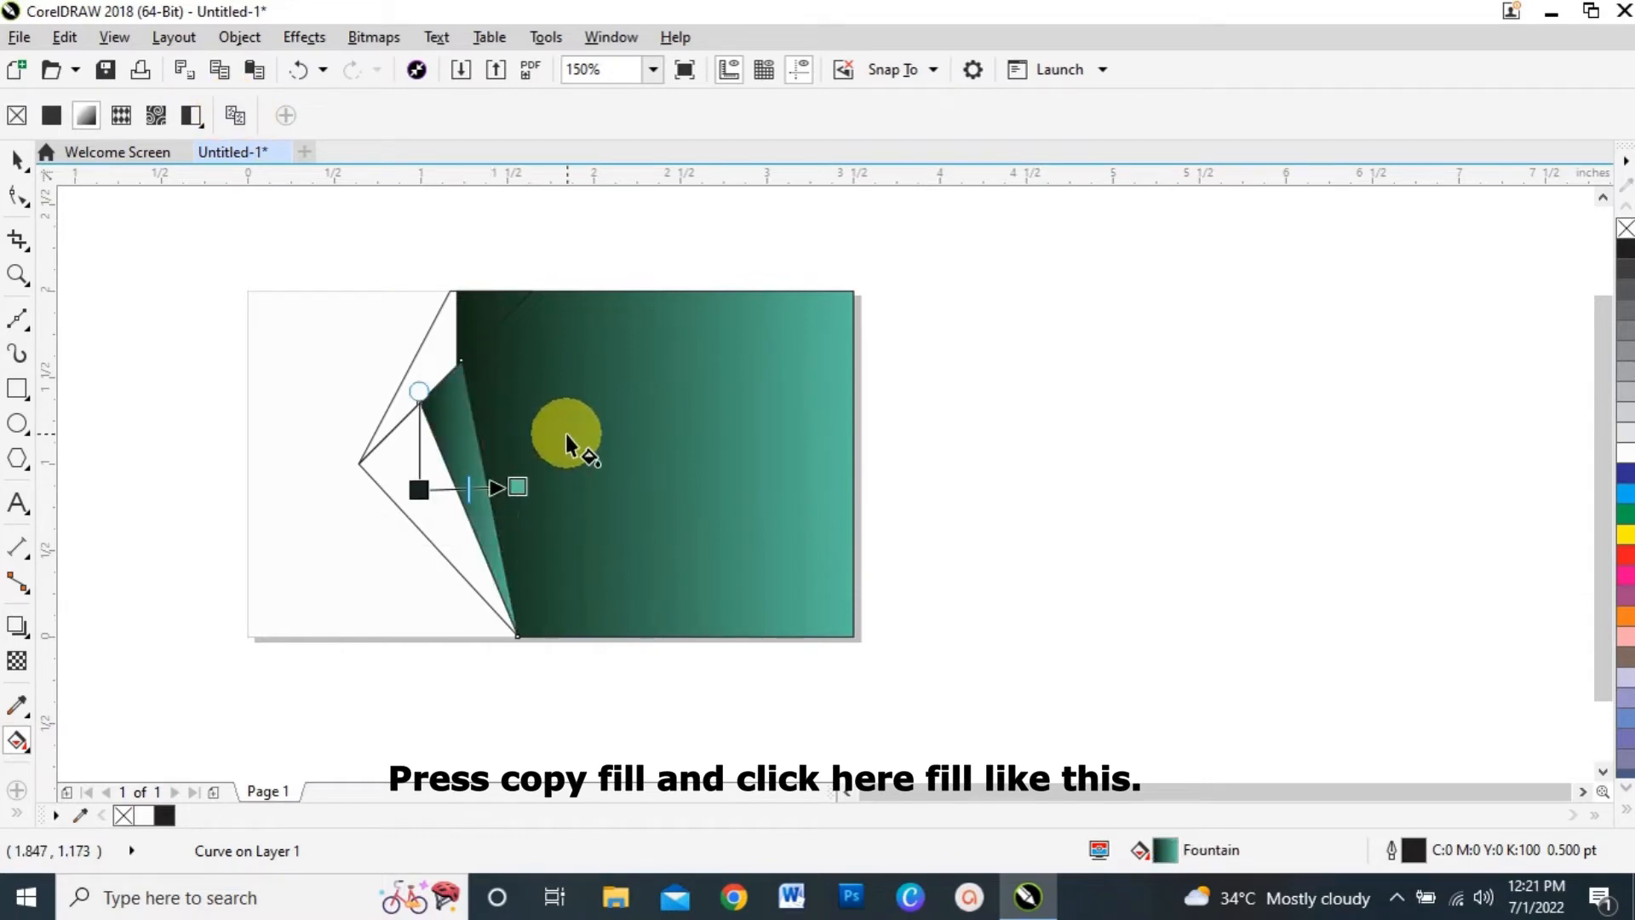
drag(418, 489, 517, 635)
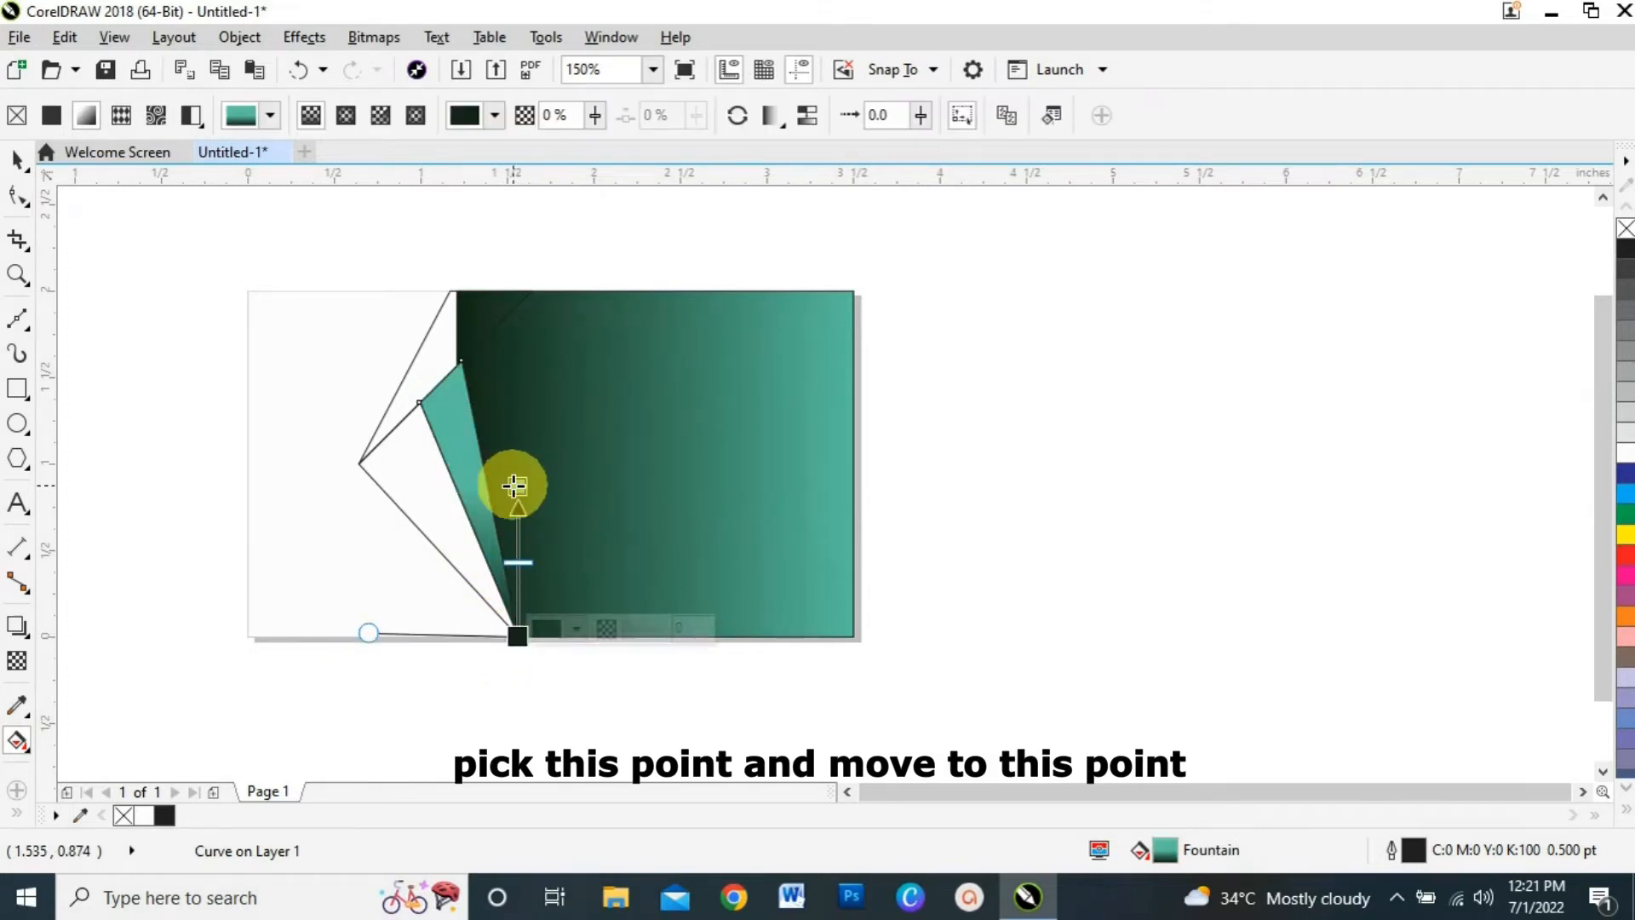
drag(514, 482, 460, 361)
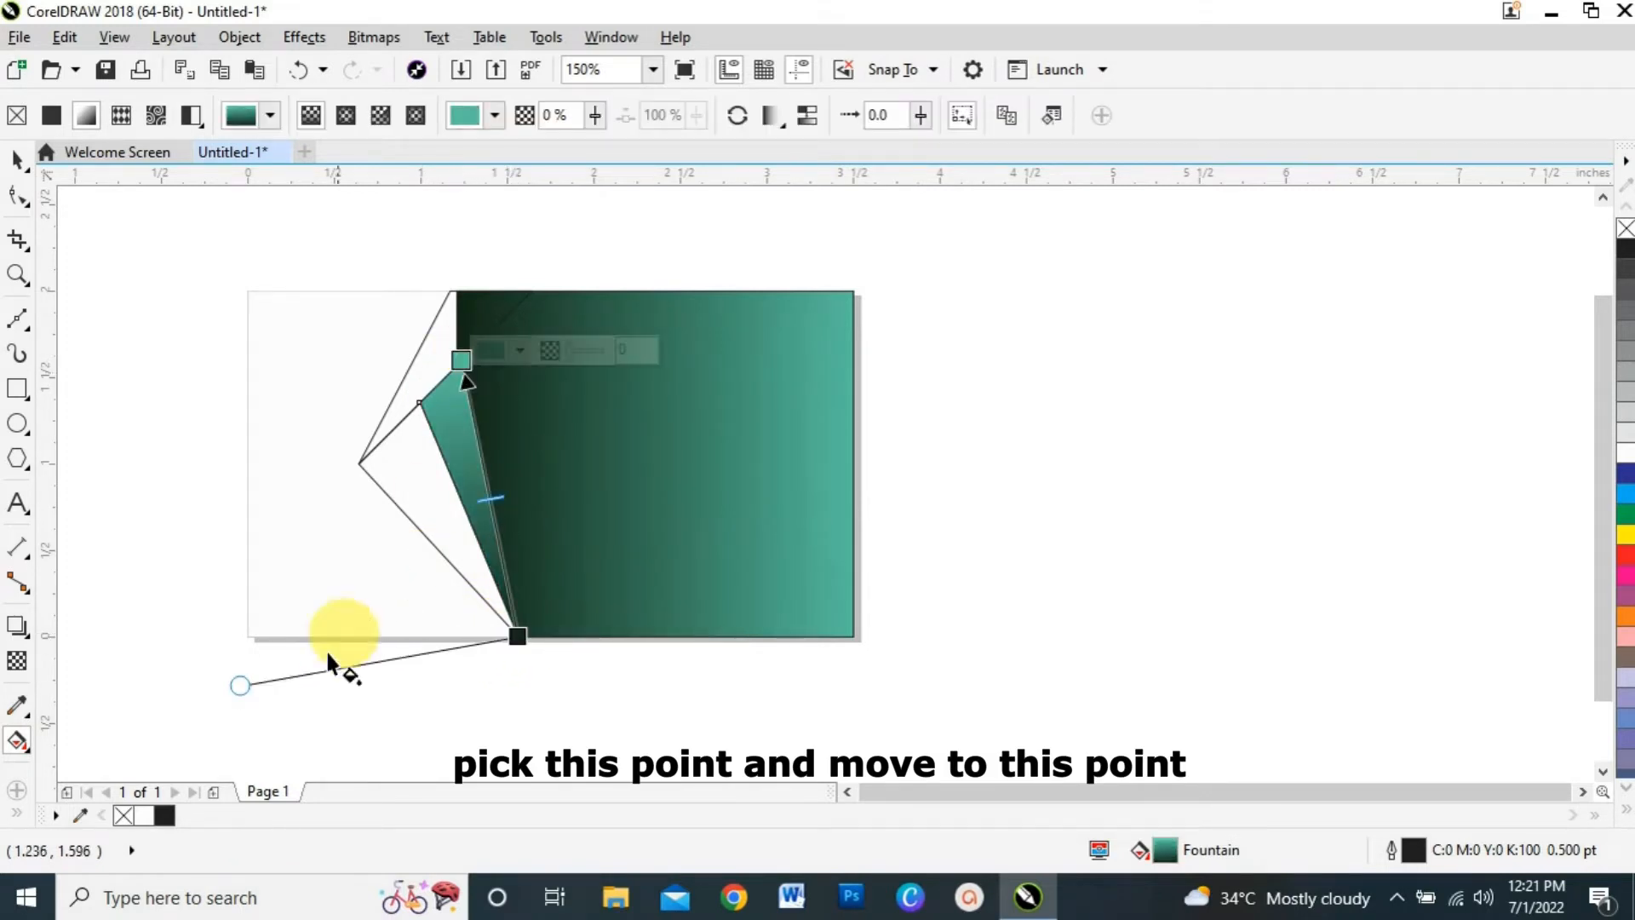
drag(240, 684, 419, 401)
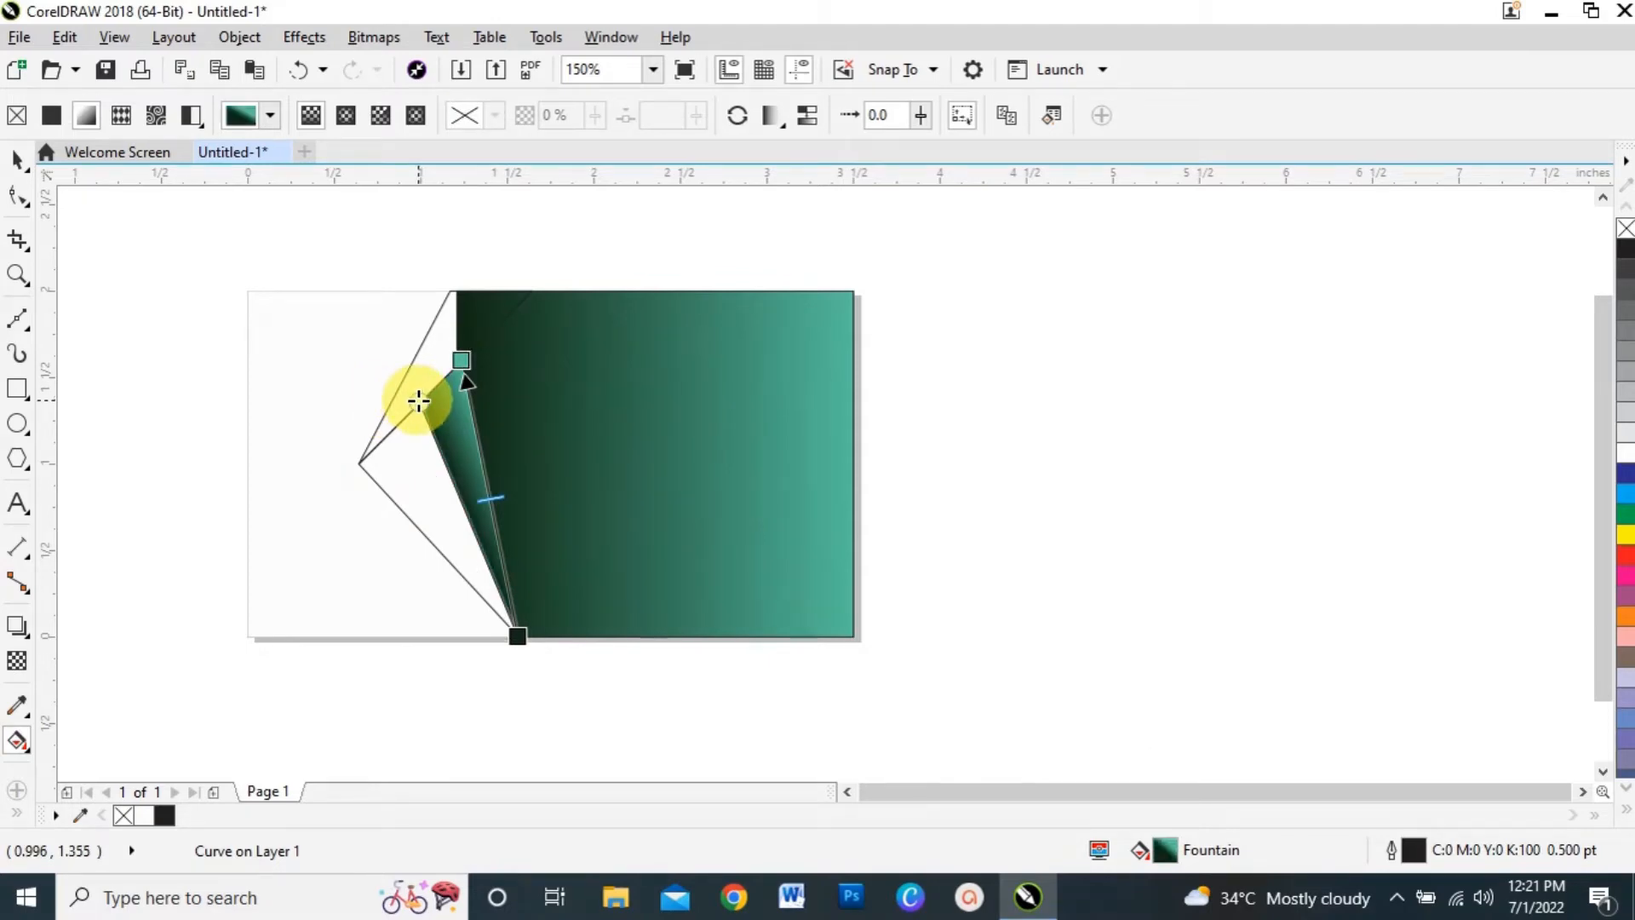
Try a black-to-white fountain fill on the upper triangle, running from its top edge down to its left tip.
click(16, 164)
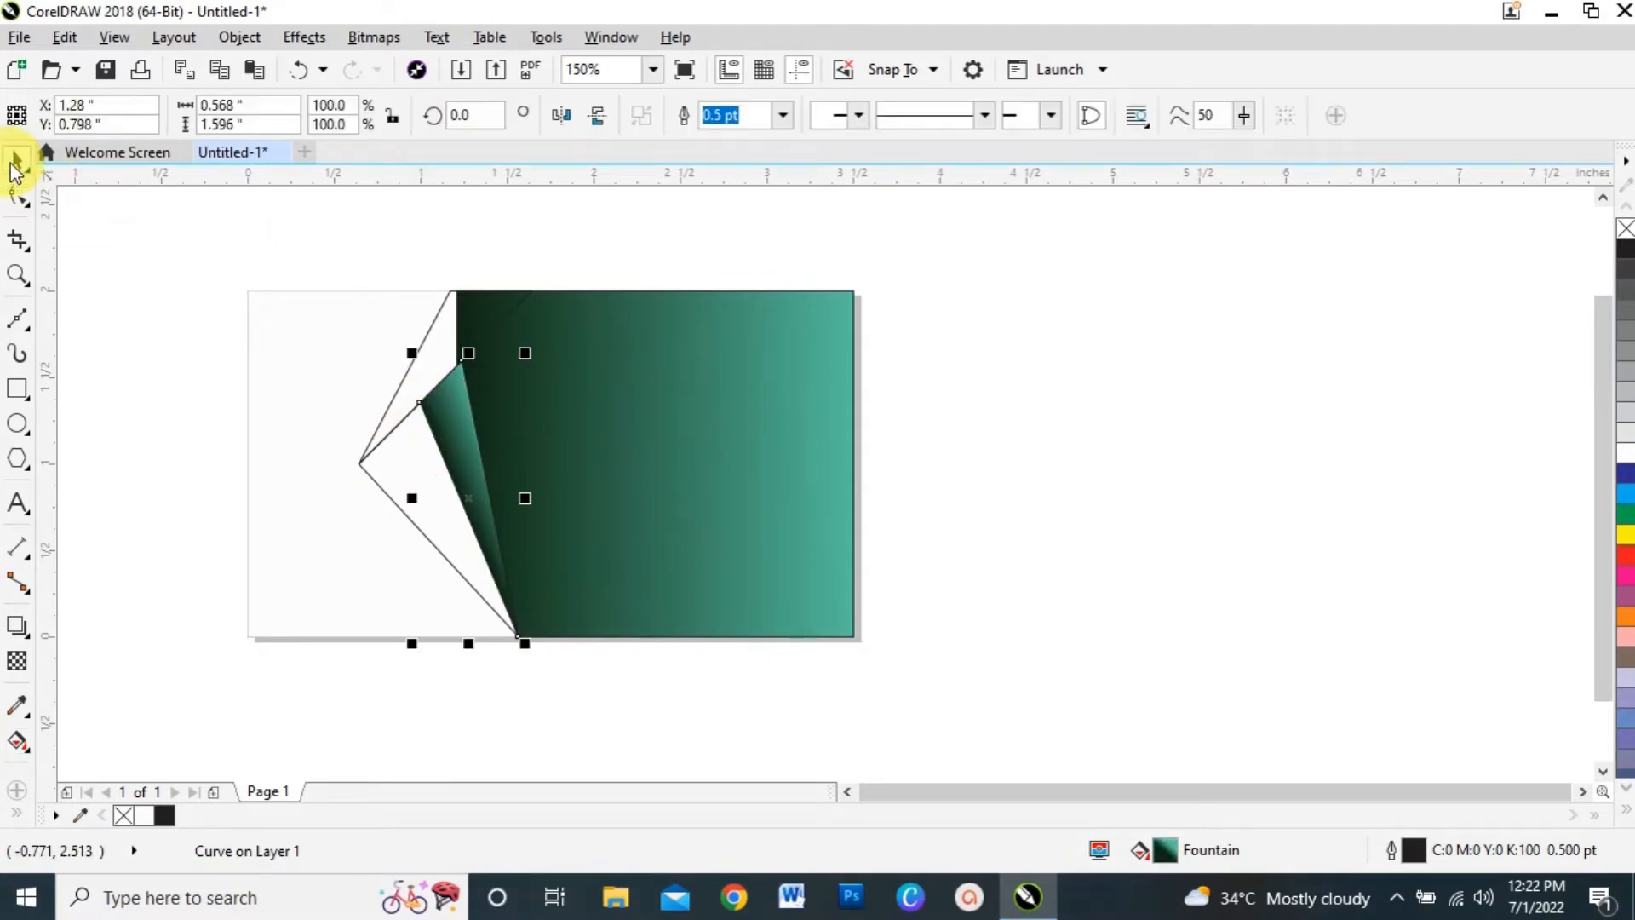
click(434, 337)
click(17, 744)
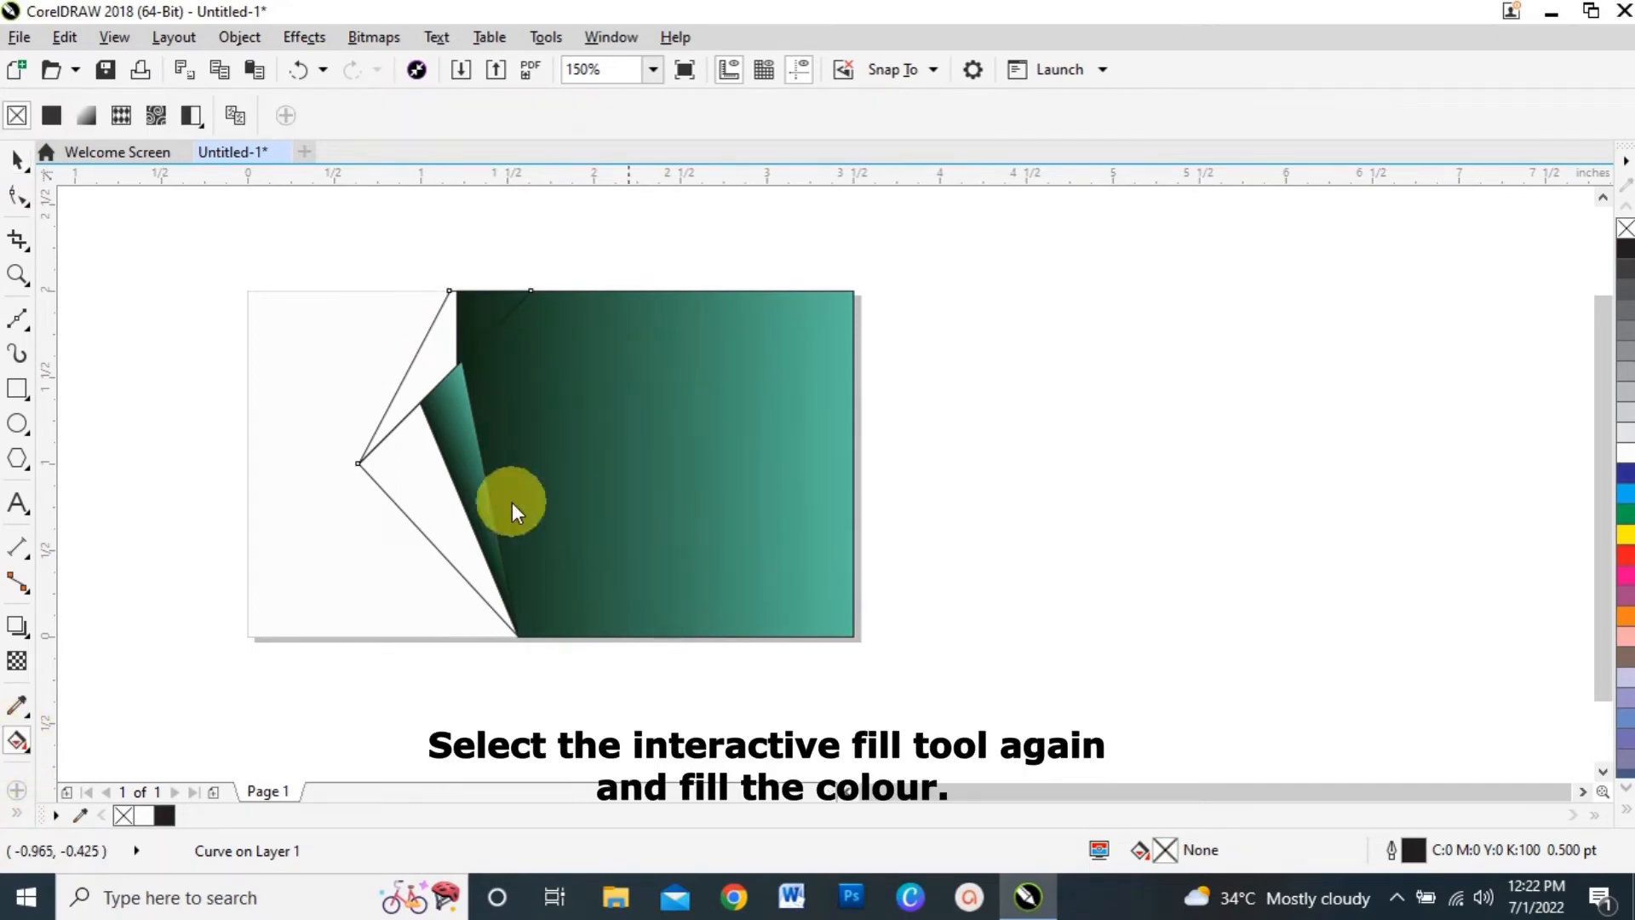
click(513, 502)
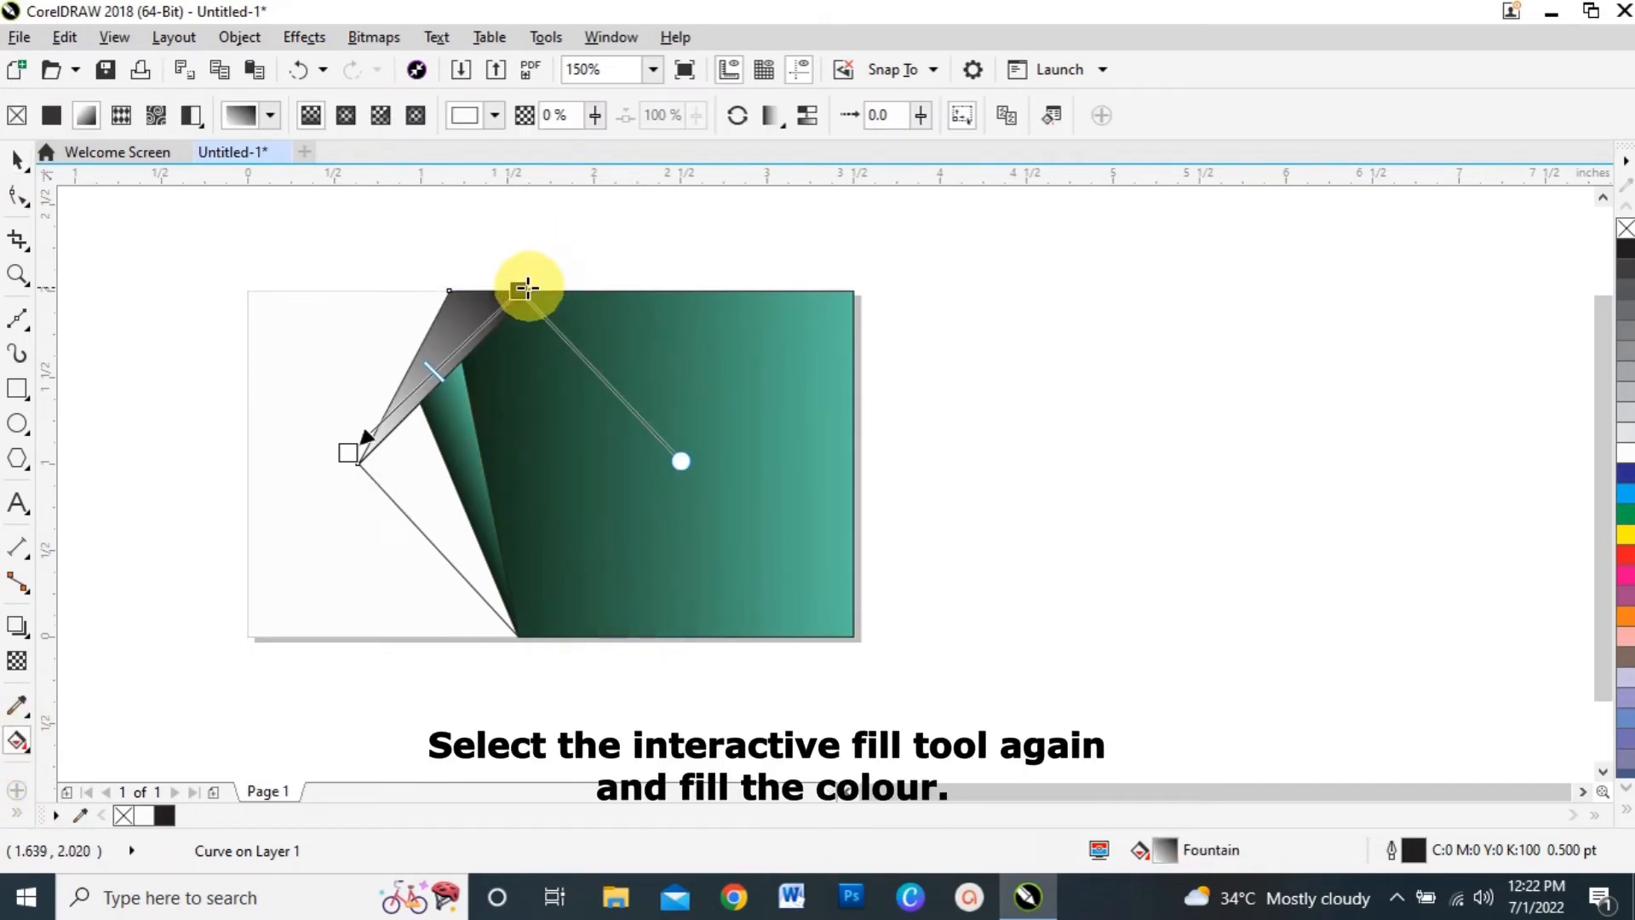
drag(522, 290, 504, 290)
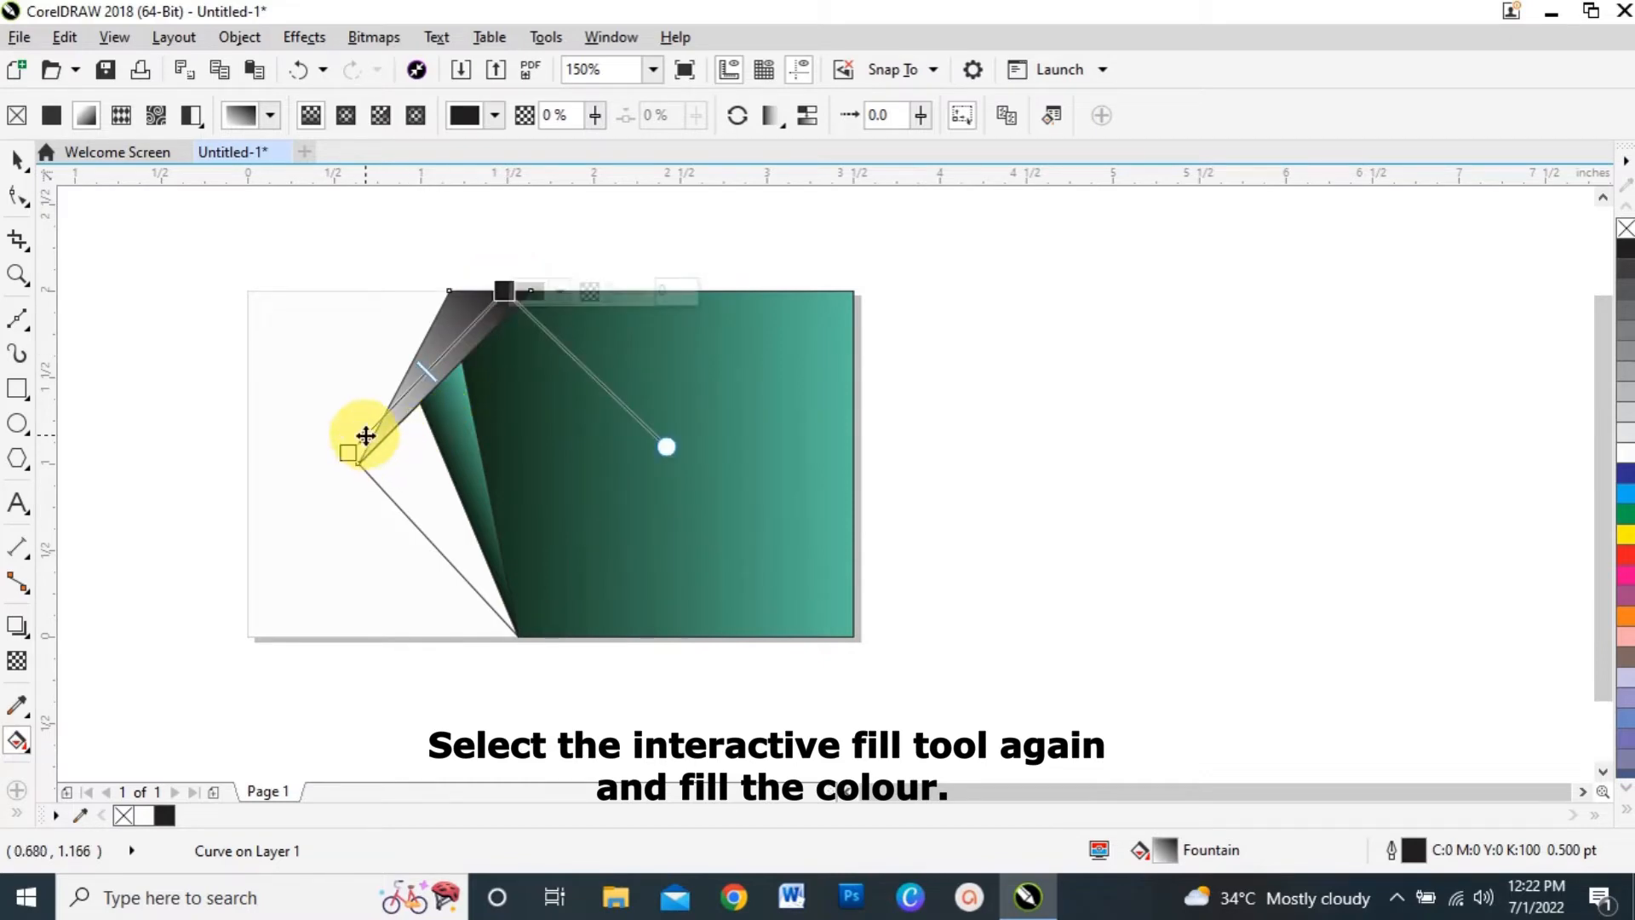
drag(366, 436, 367, 447)
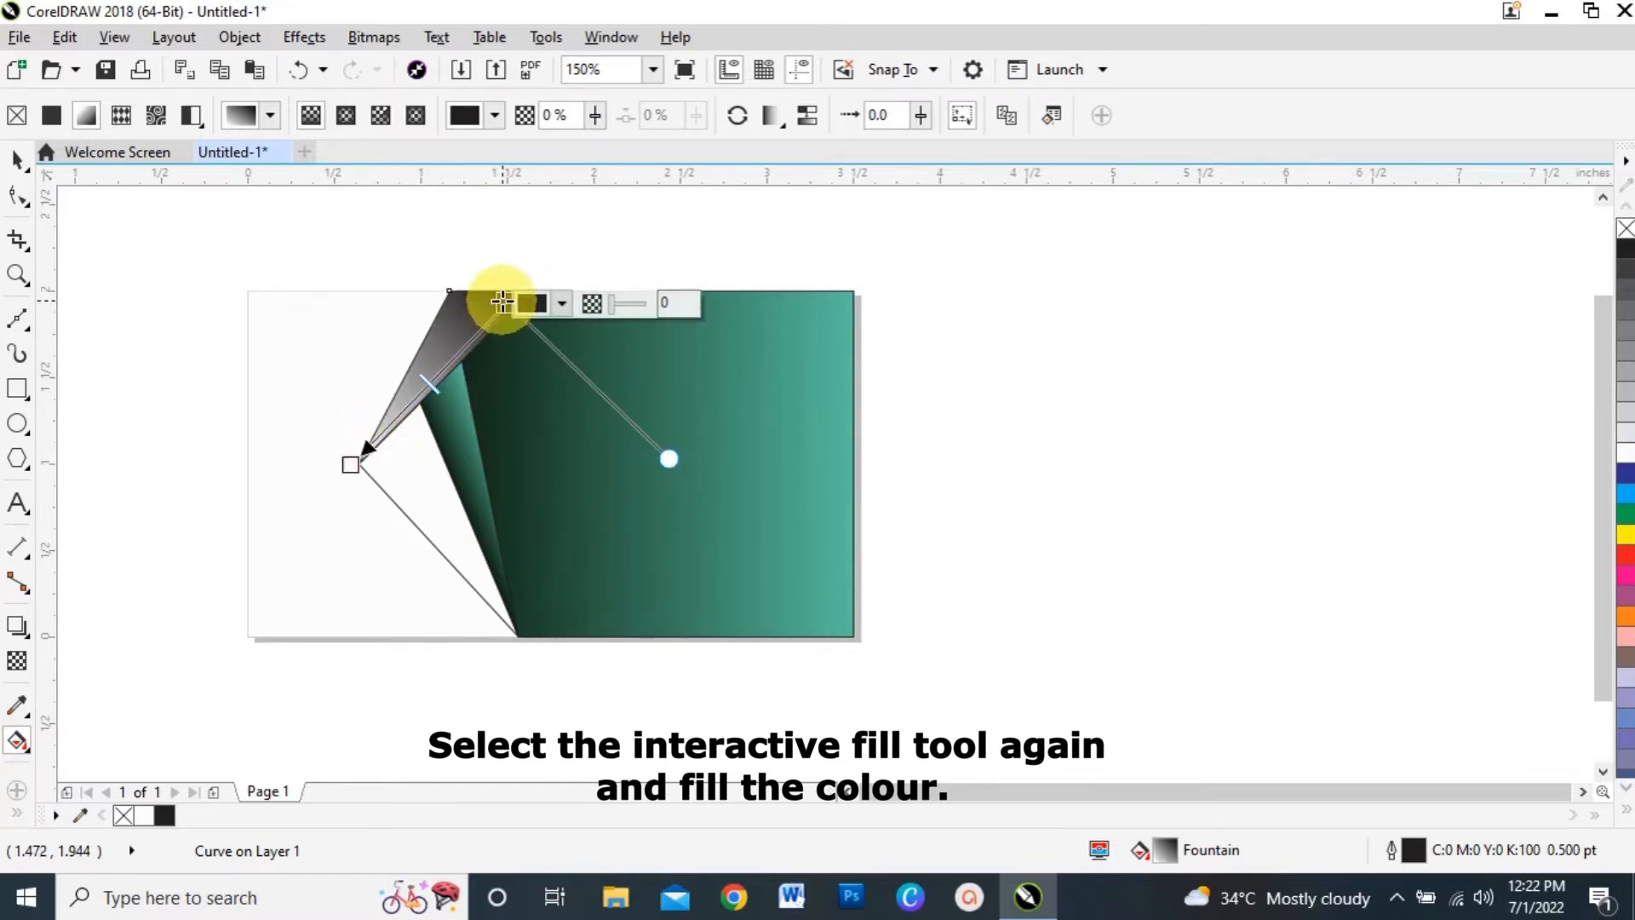
drag(501, 301, 499, 285)
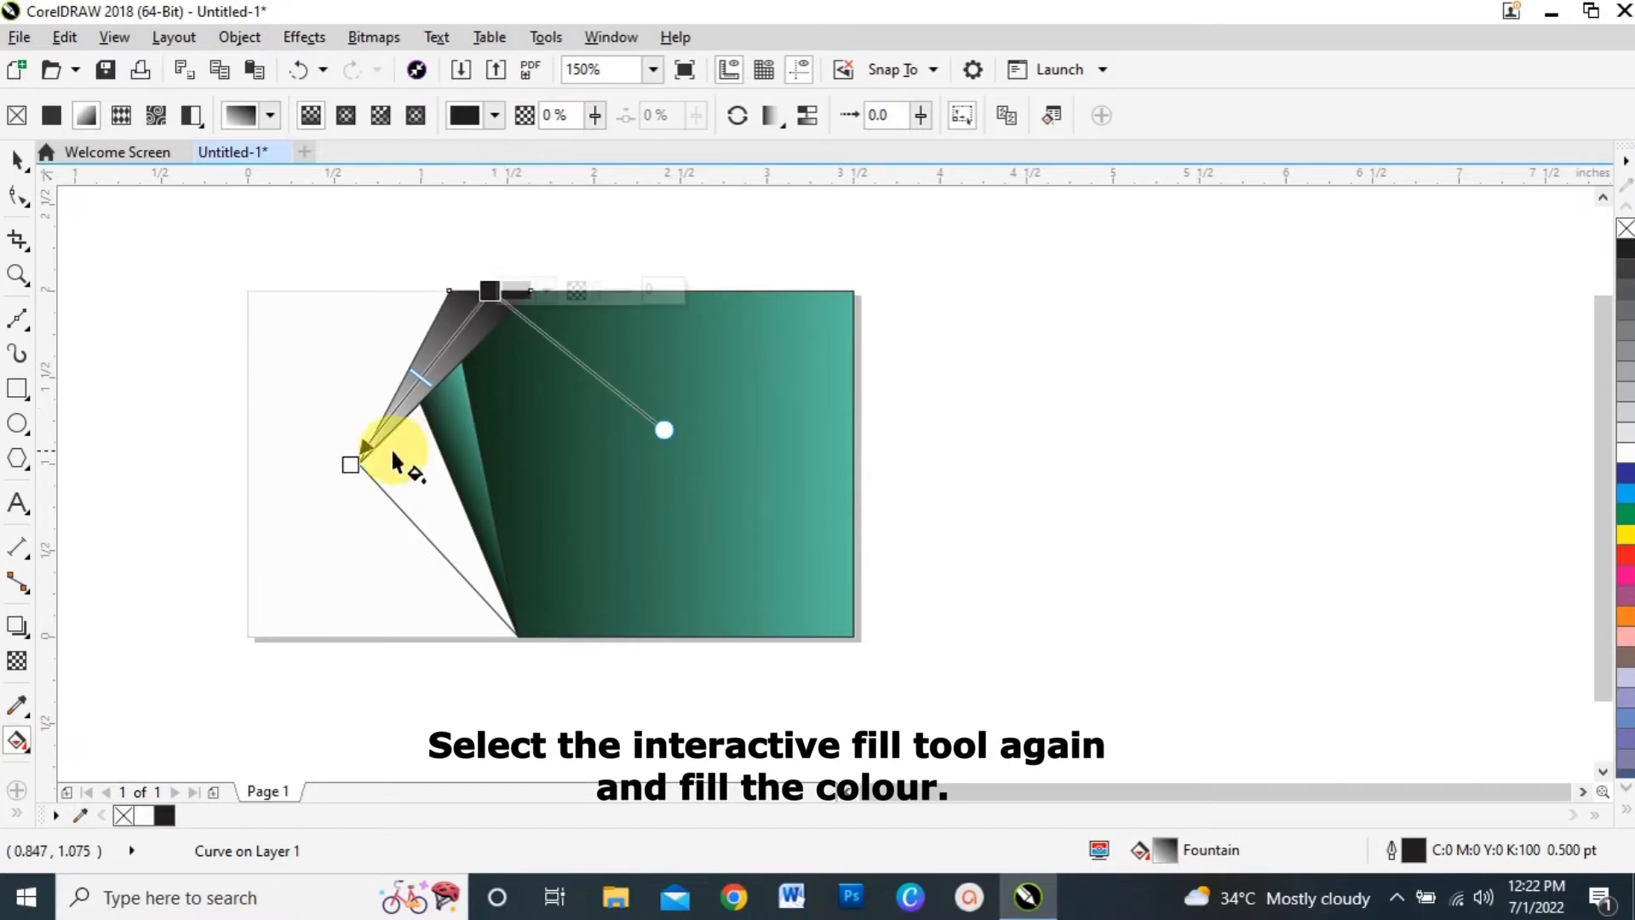
click(352, 464)
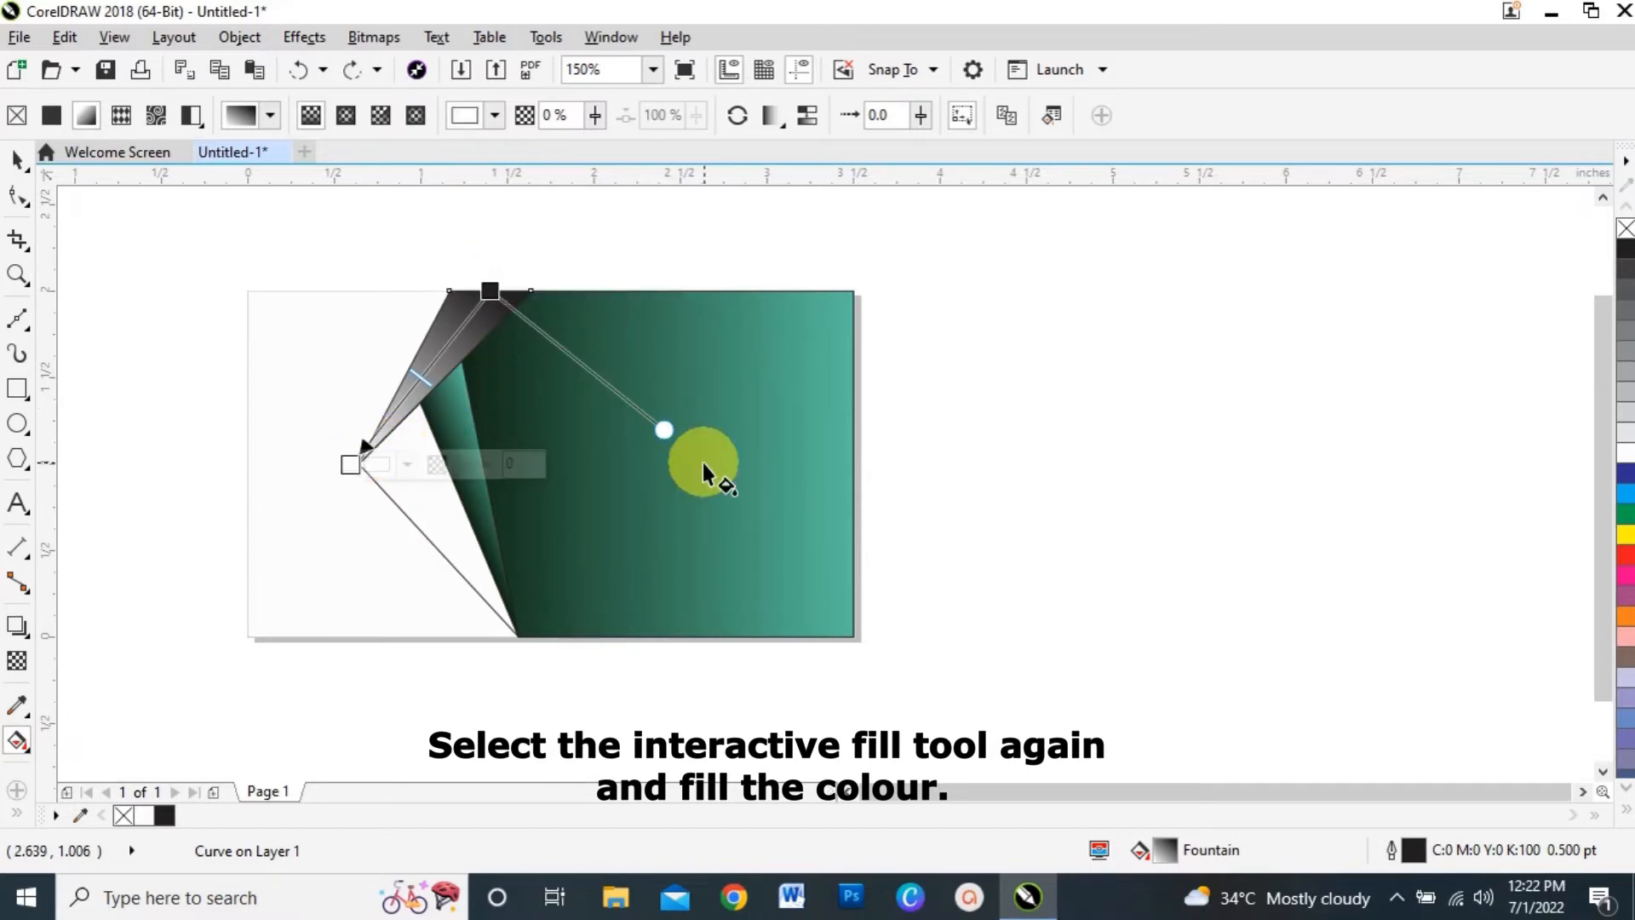
Give the upper triangle a uniform RGB orange fill of R255 G102 B0.
double_click(1162, 862)
click(932, 453)
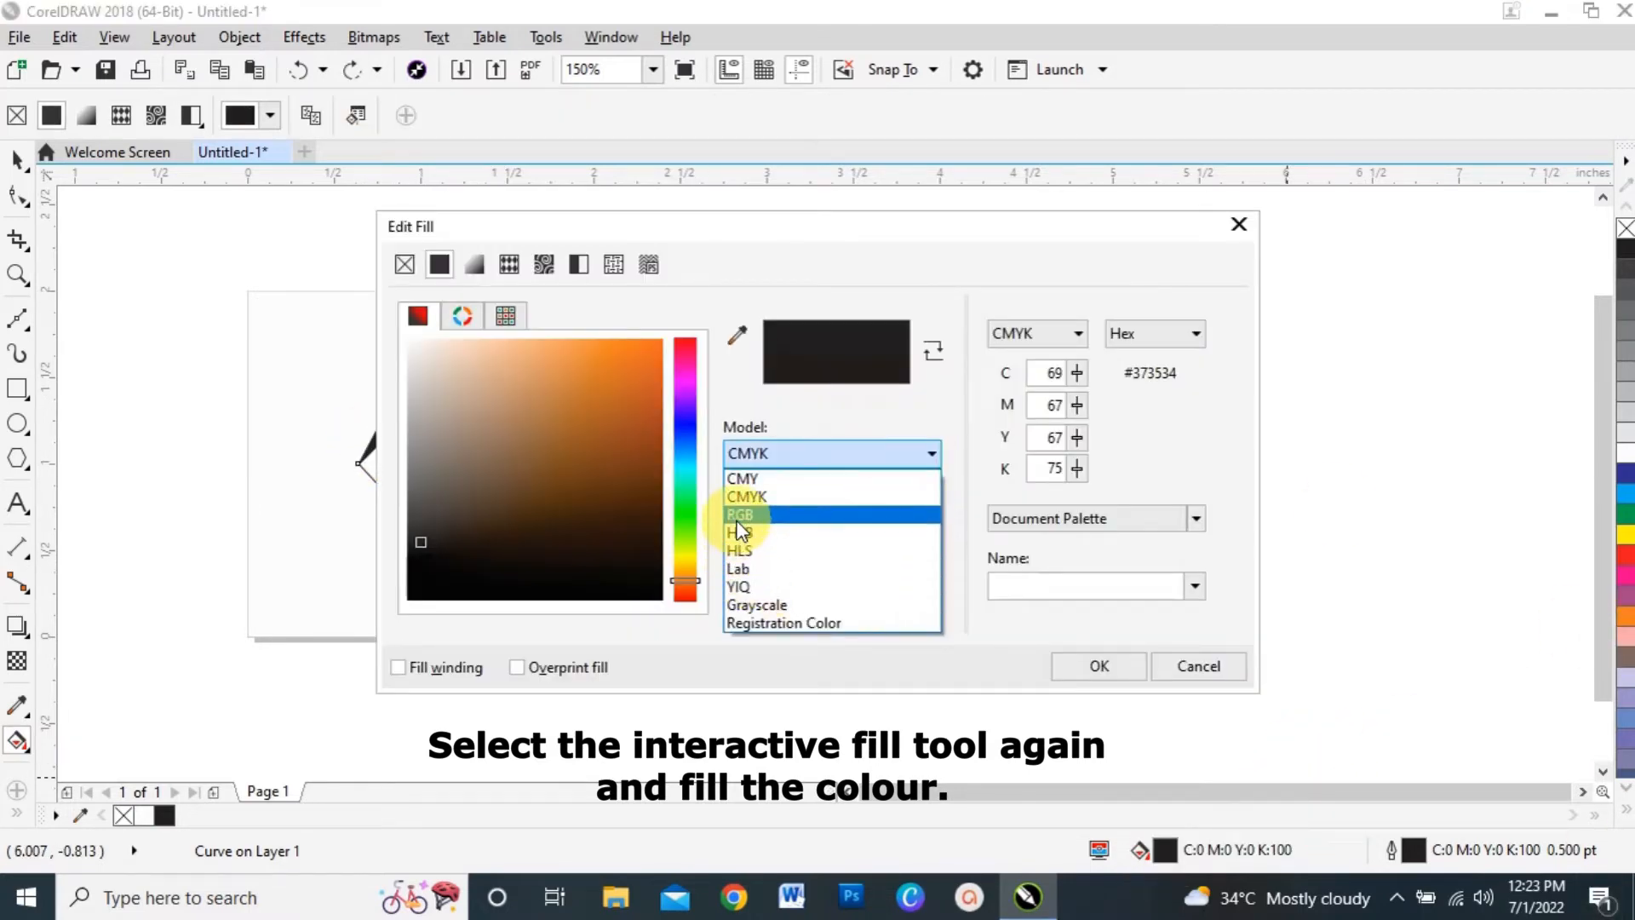
click(737, 522)
drag(1078, 373, 1080, 275)
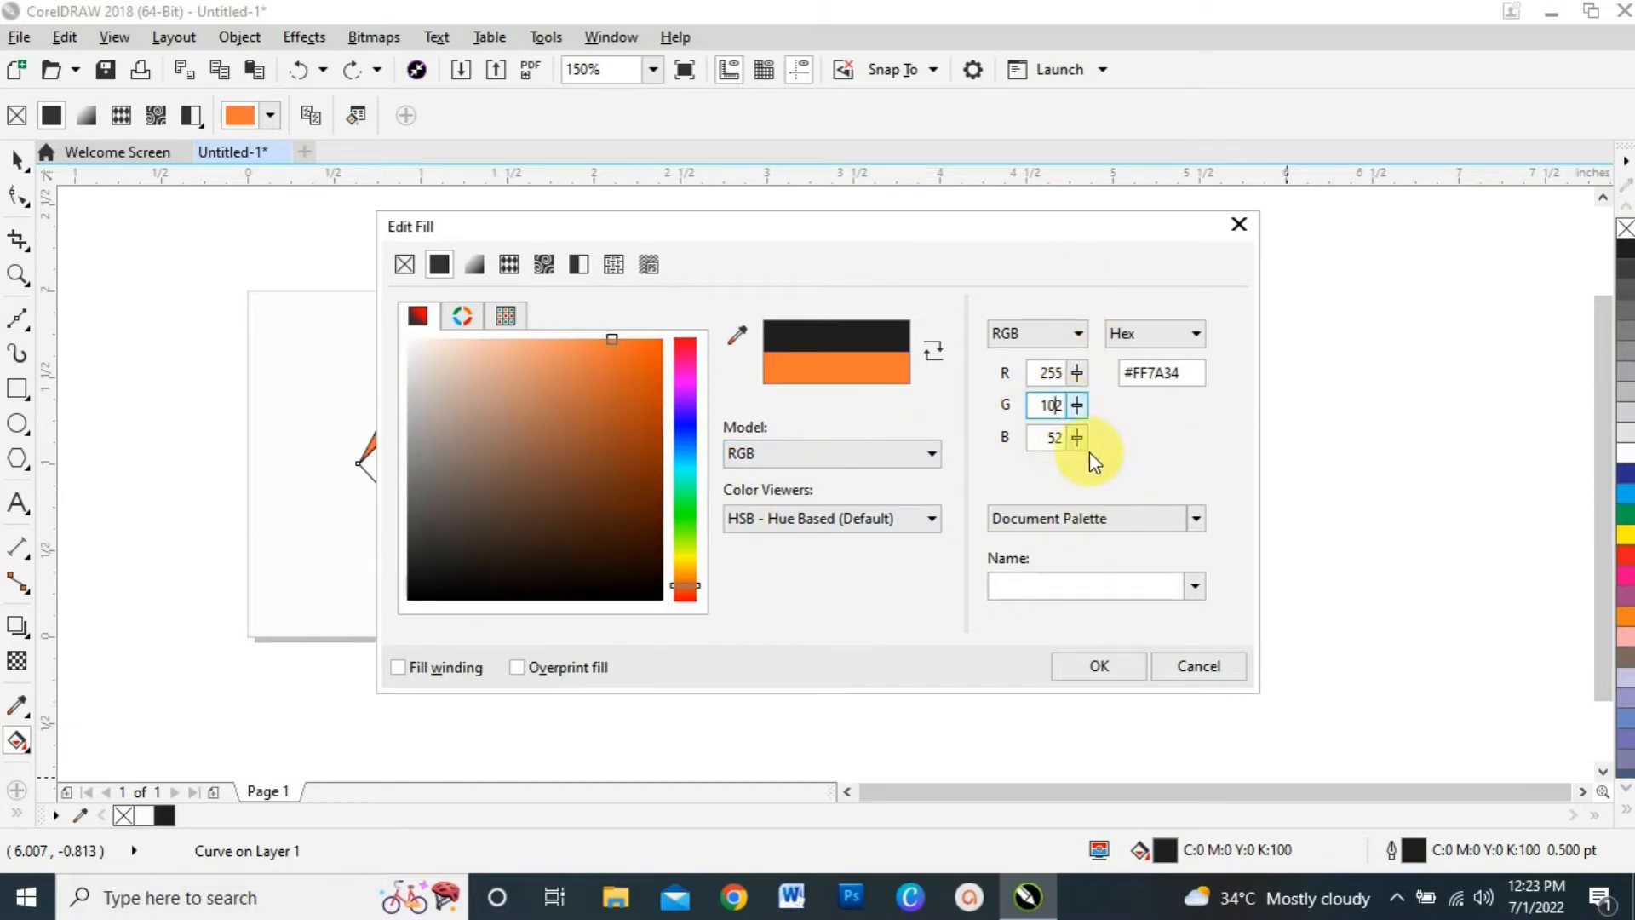
drag(1080, 438, 1085, 481)
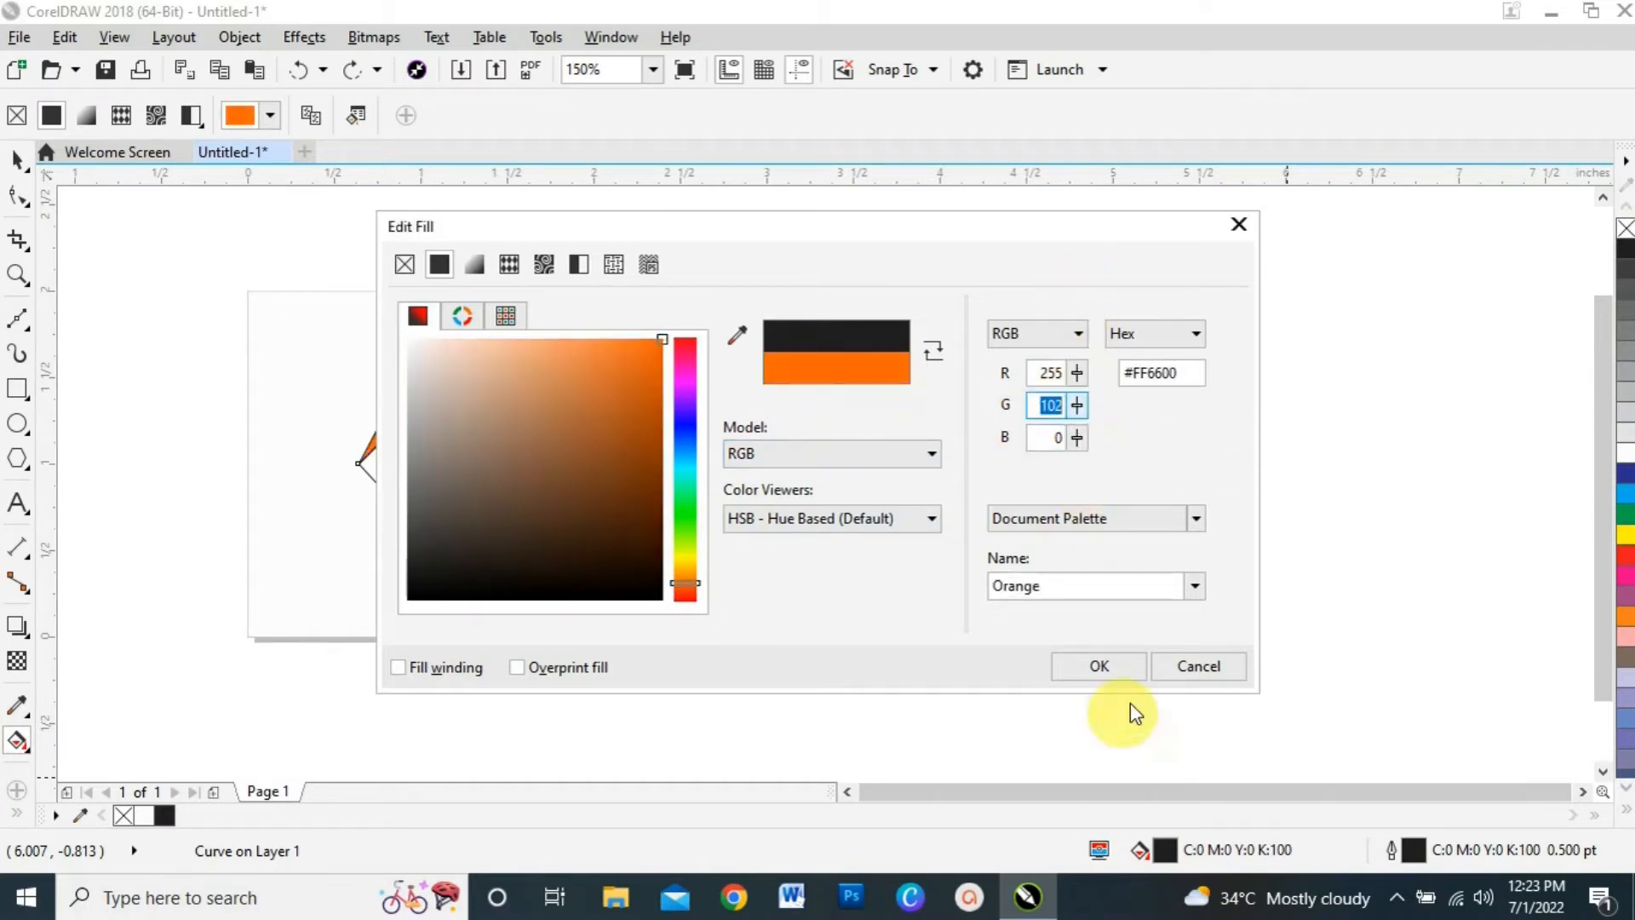
click(1104, 669)
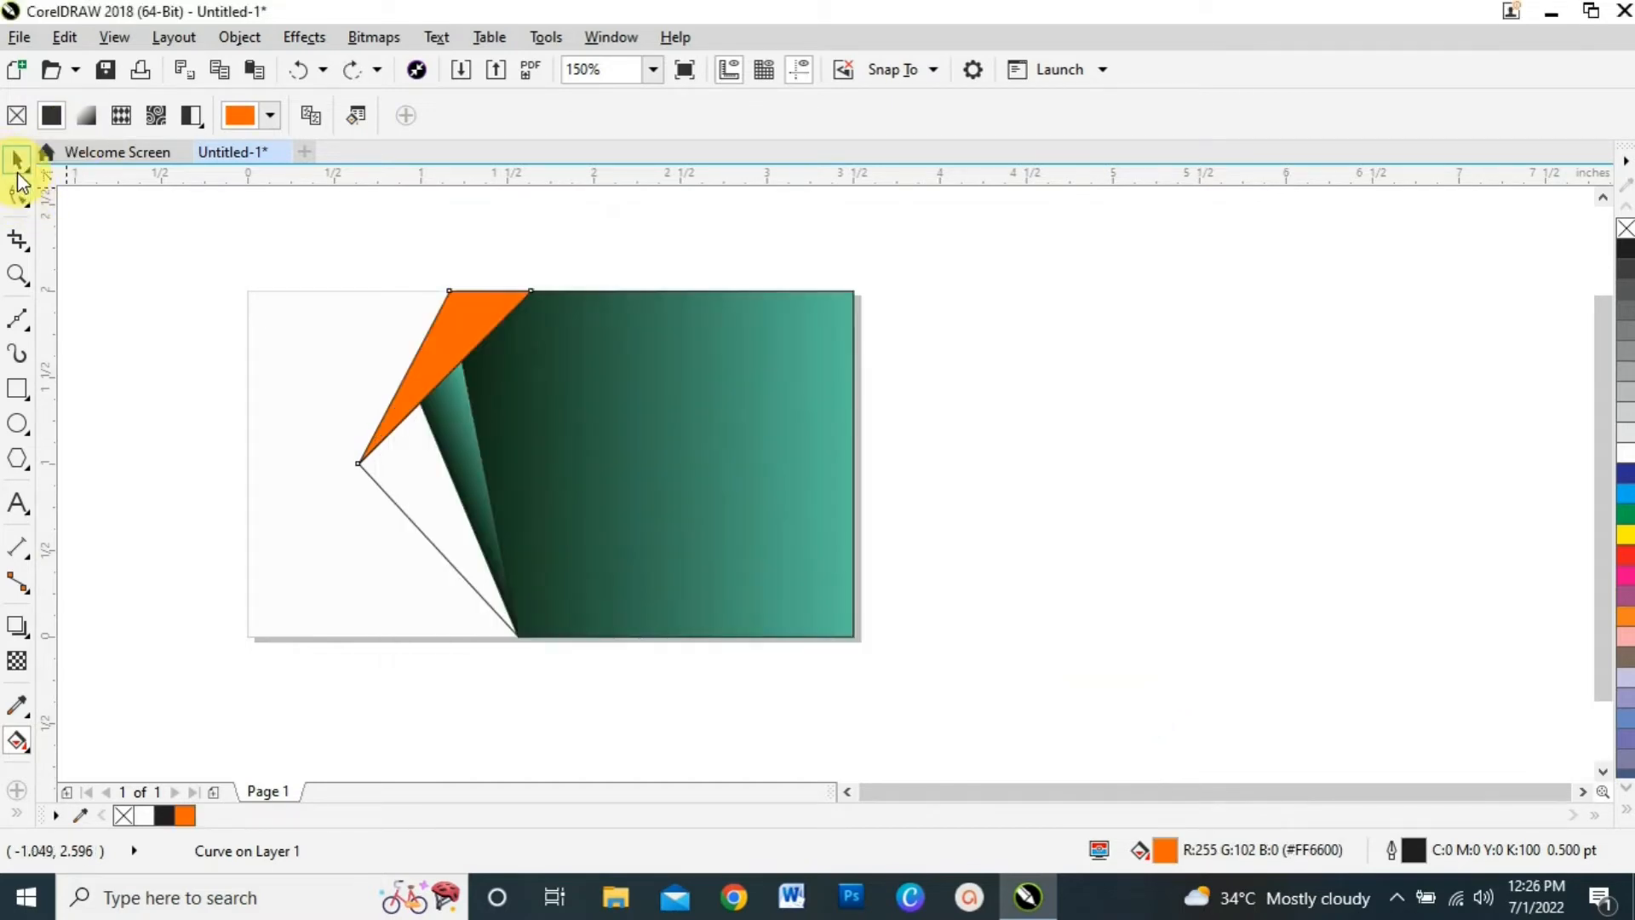
Try a black-to-orange fountain fill on the lower-left triangle, running from its upper edge to its bottom tip.
click(17, 160)
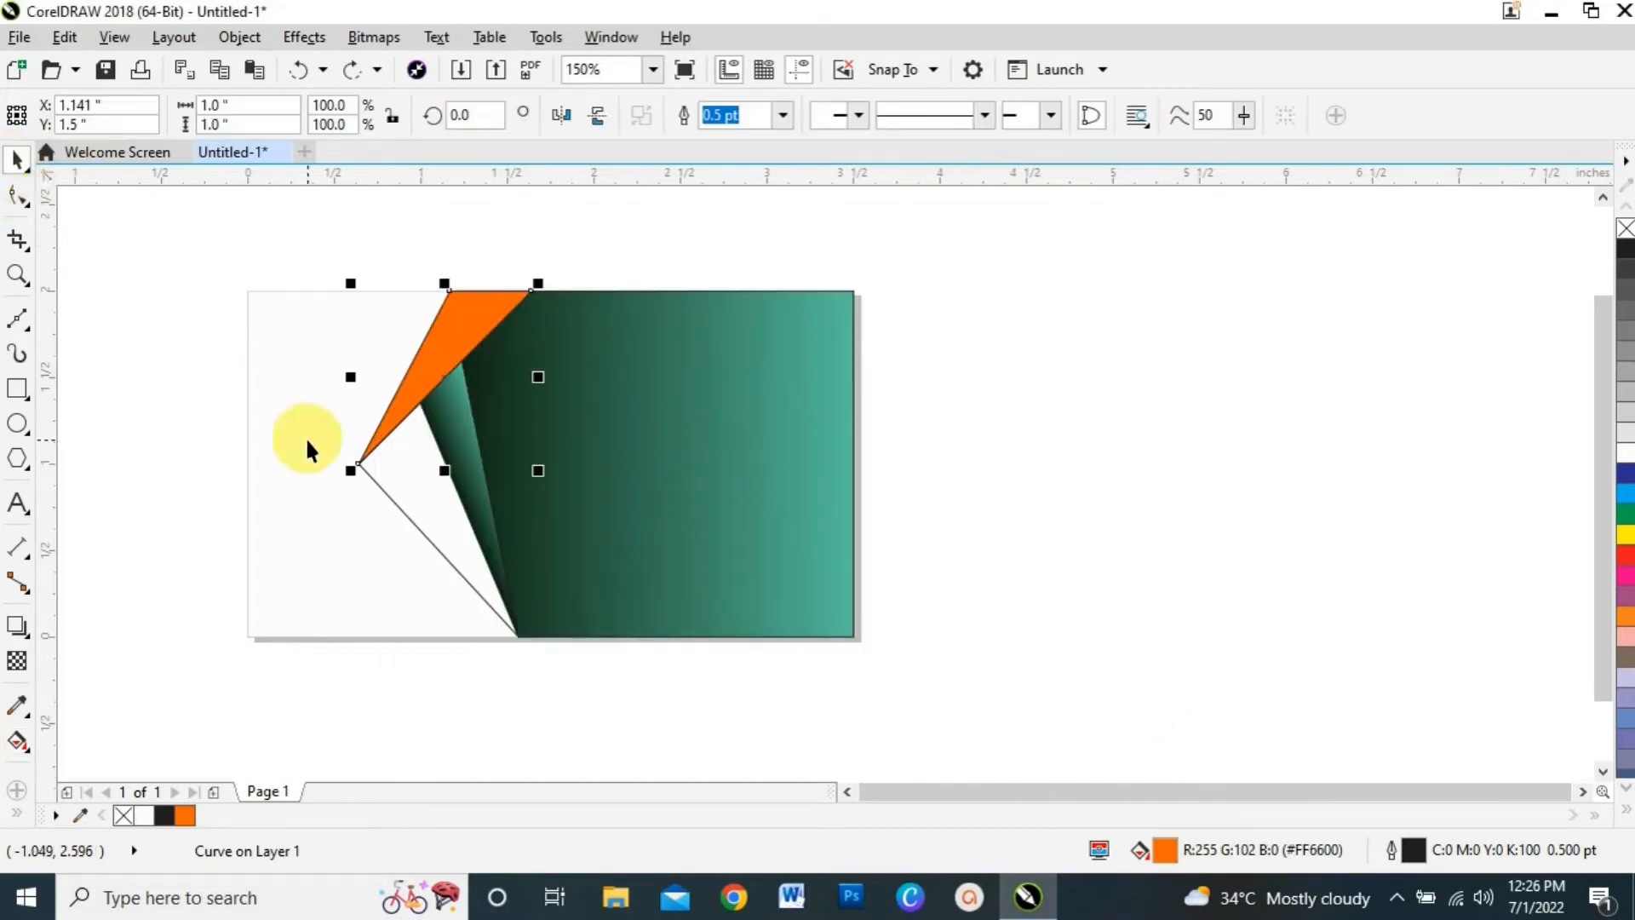
click(417, 493)
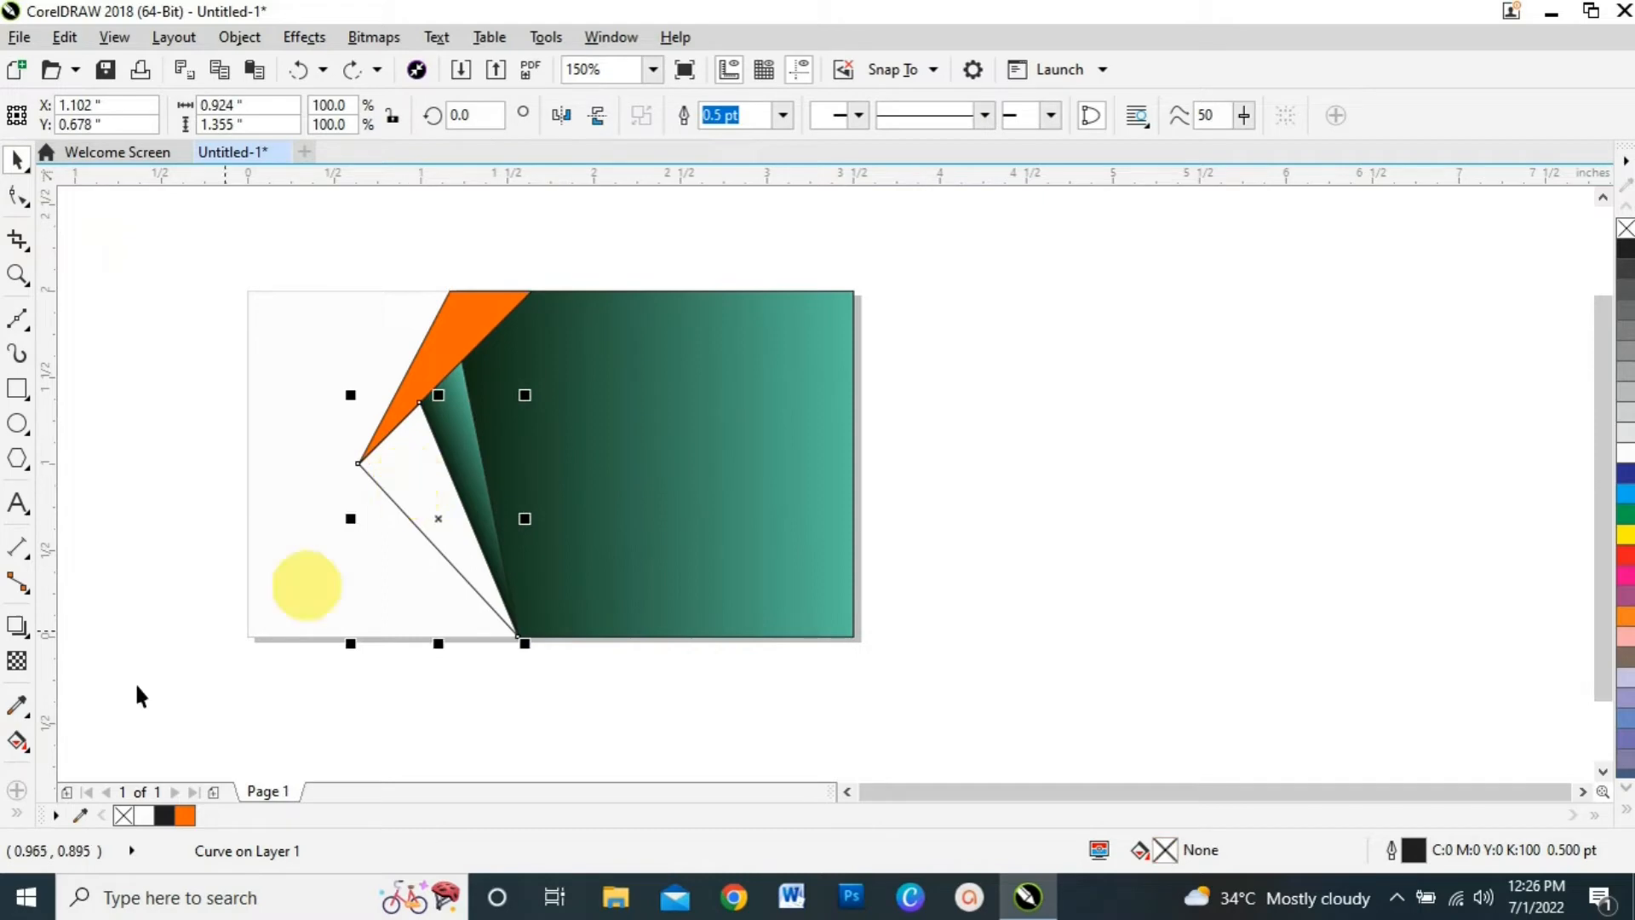
click(17, 741)
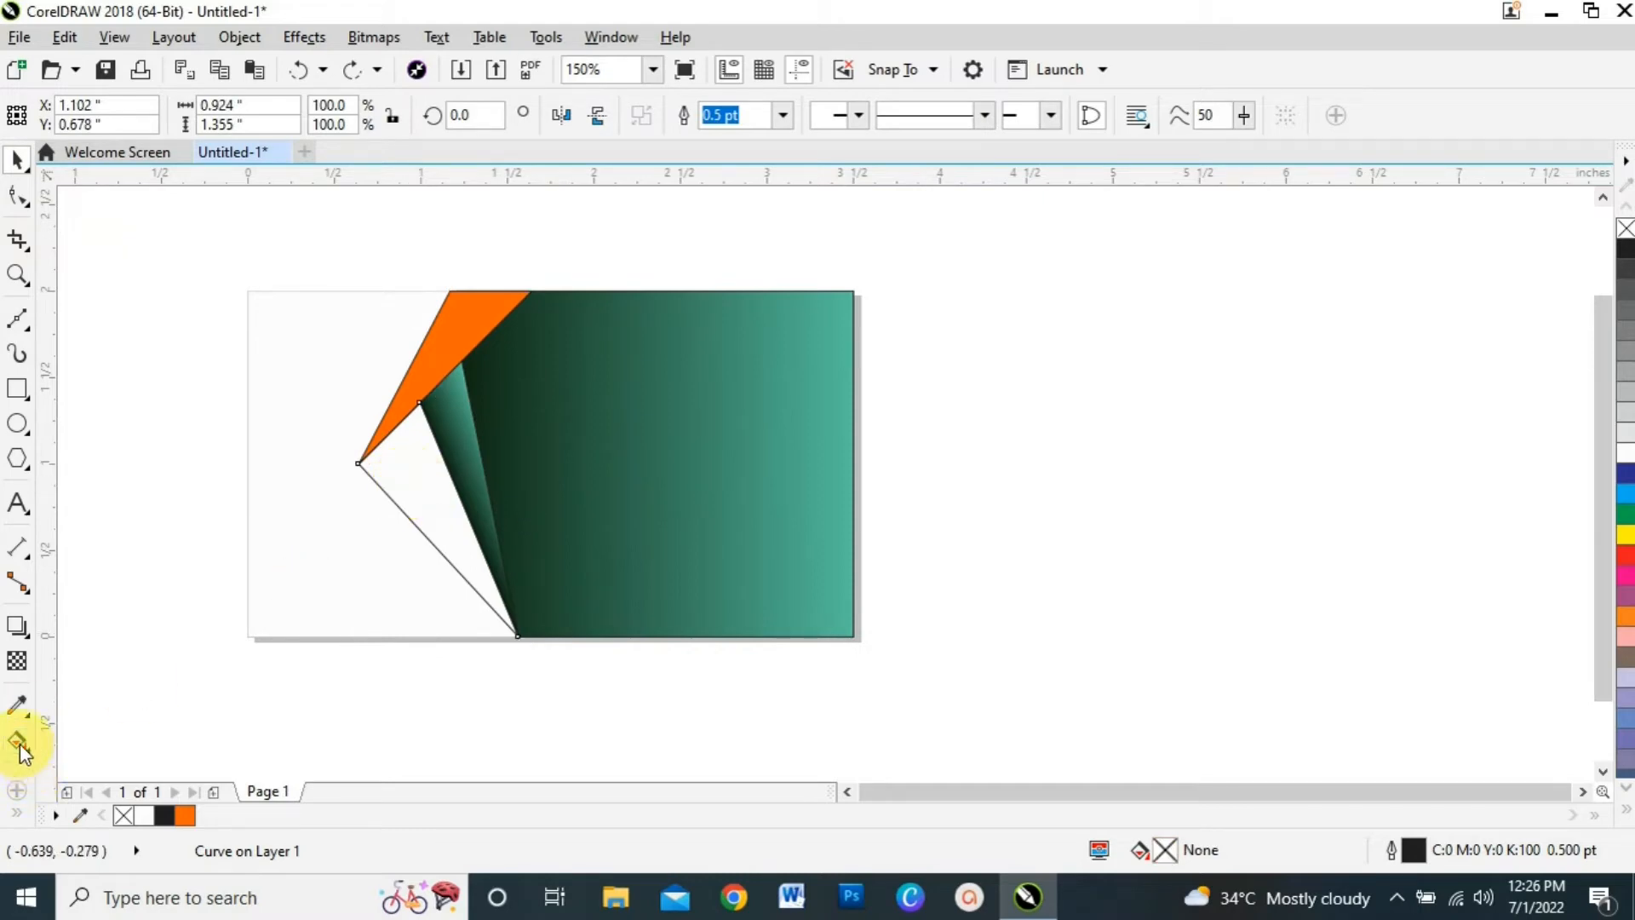
drag(385, 434, 532, 654)
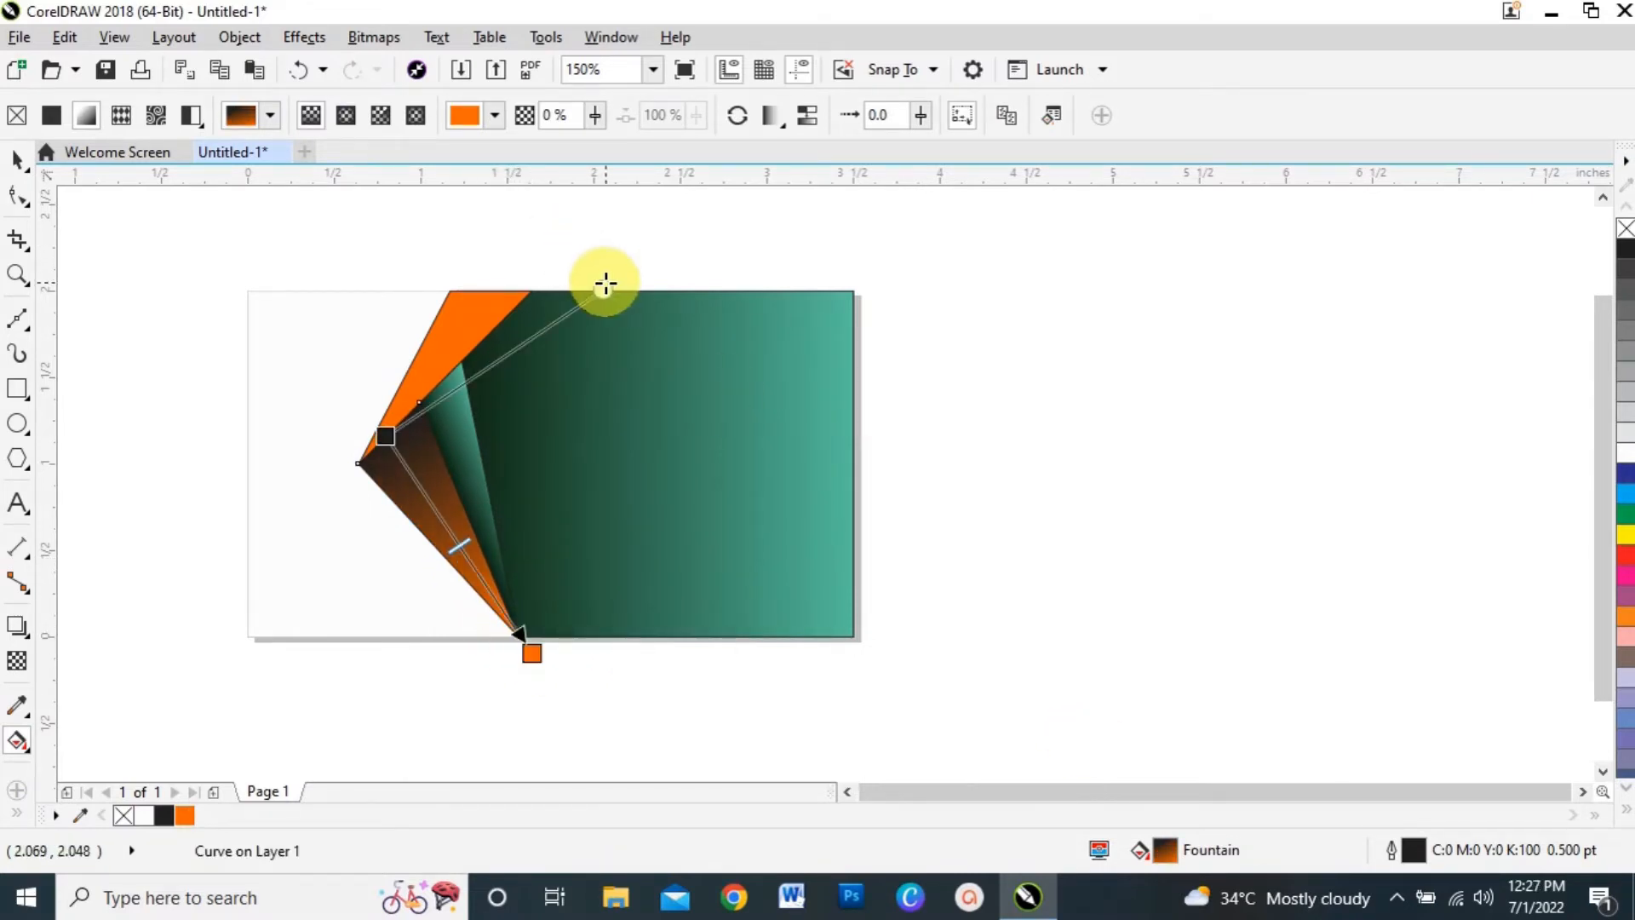
drag(604, 284, 580, 244)
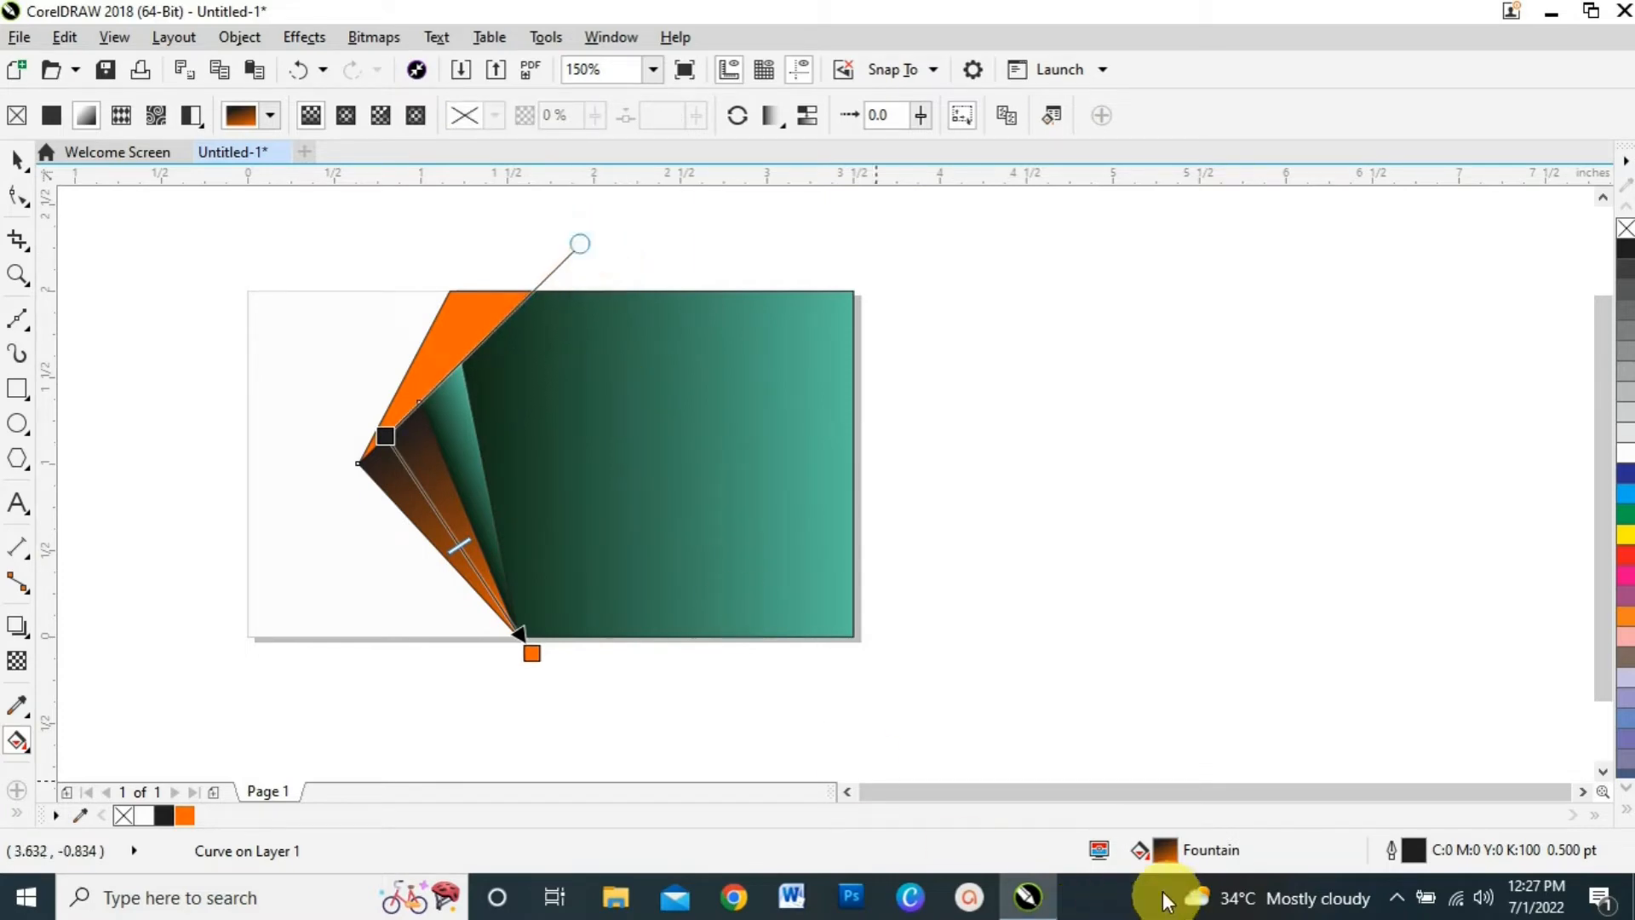
Give the lower-left triangle a uniform RGB orange fill of R255 G102 B0.
double_click(1159, 849)
click(932, 453)
click(795, 514)
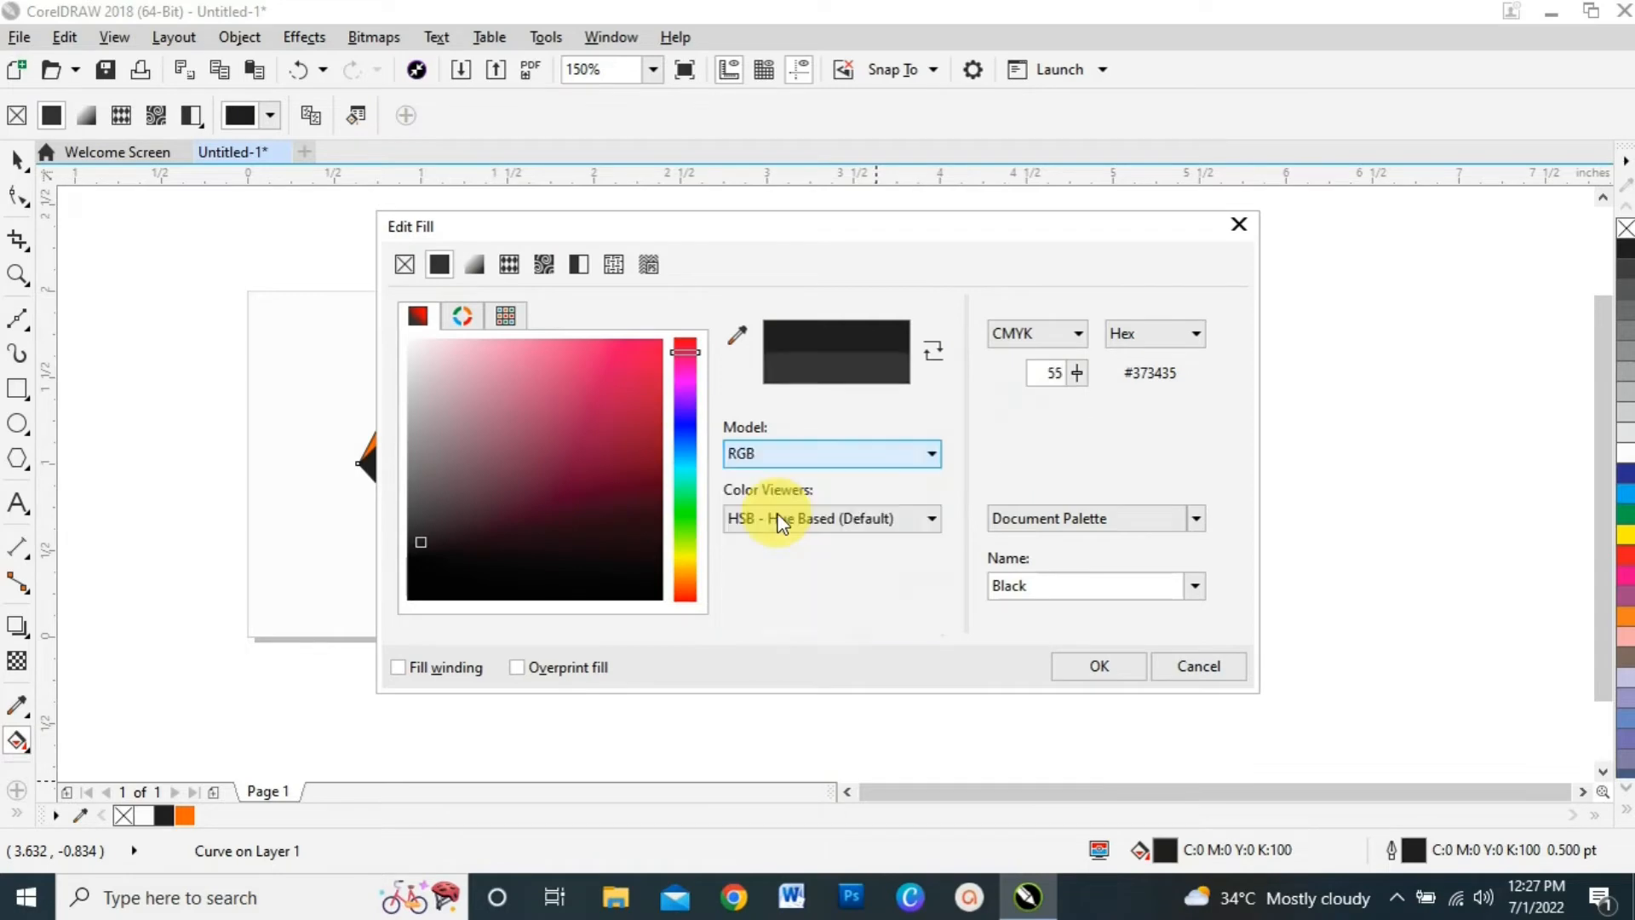
drag(1080, 380, 1084, 281)
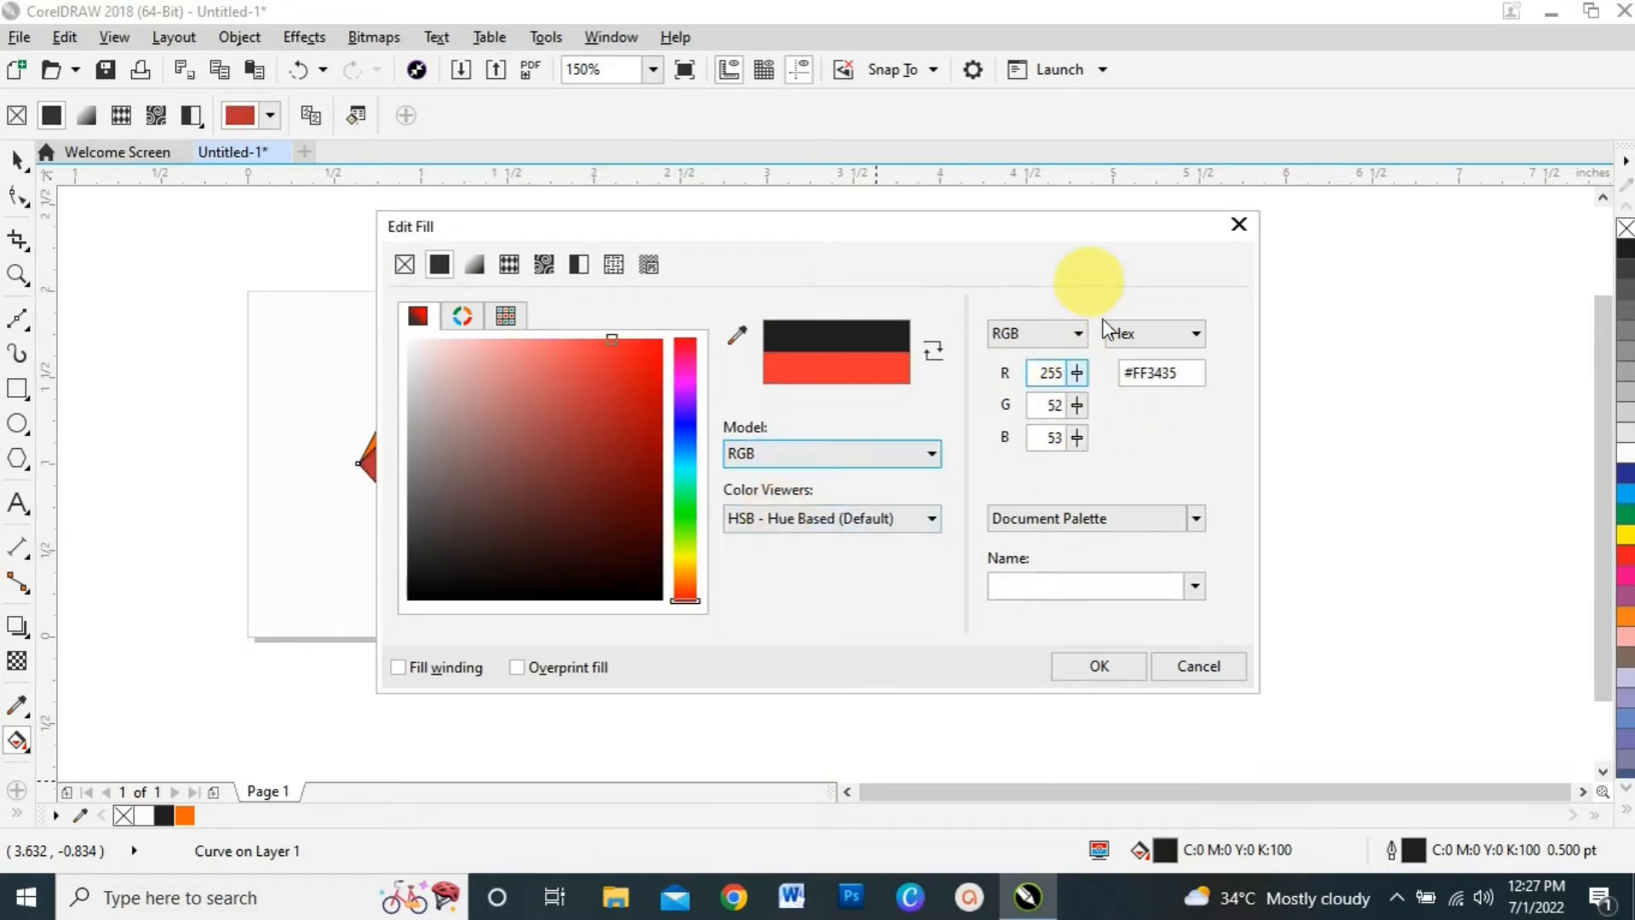
click(1033, 404)
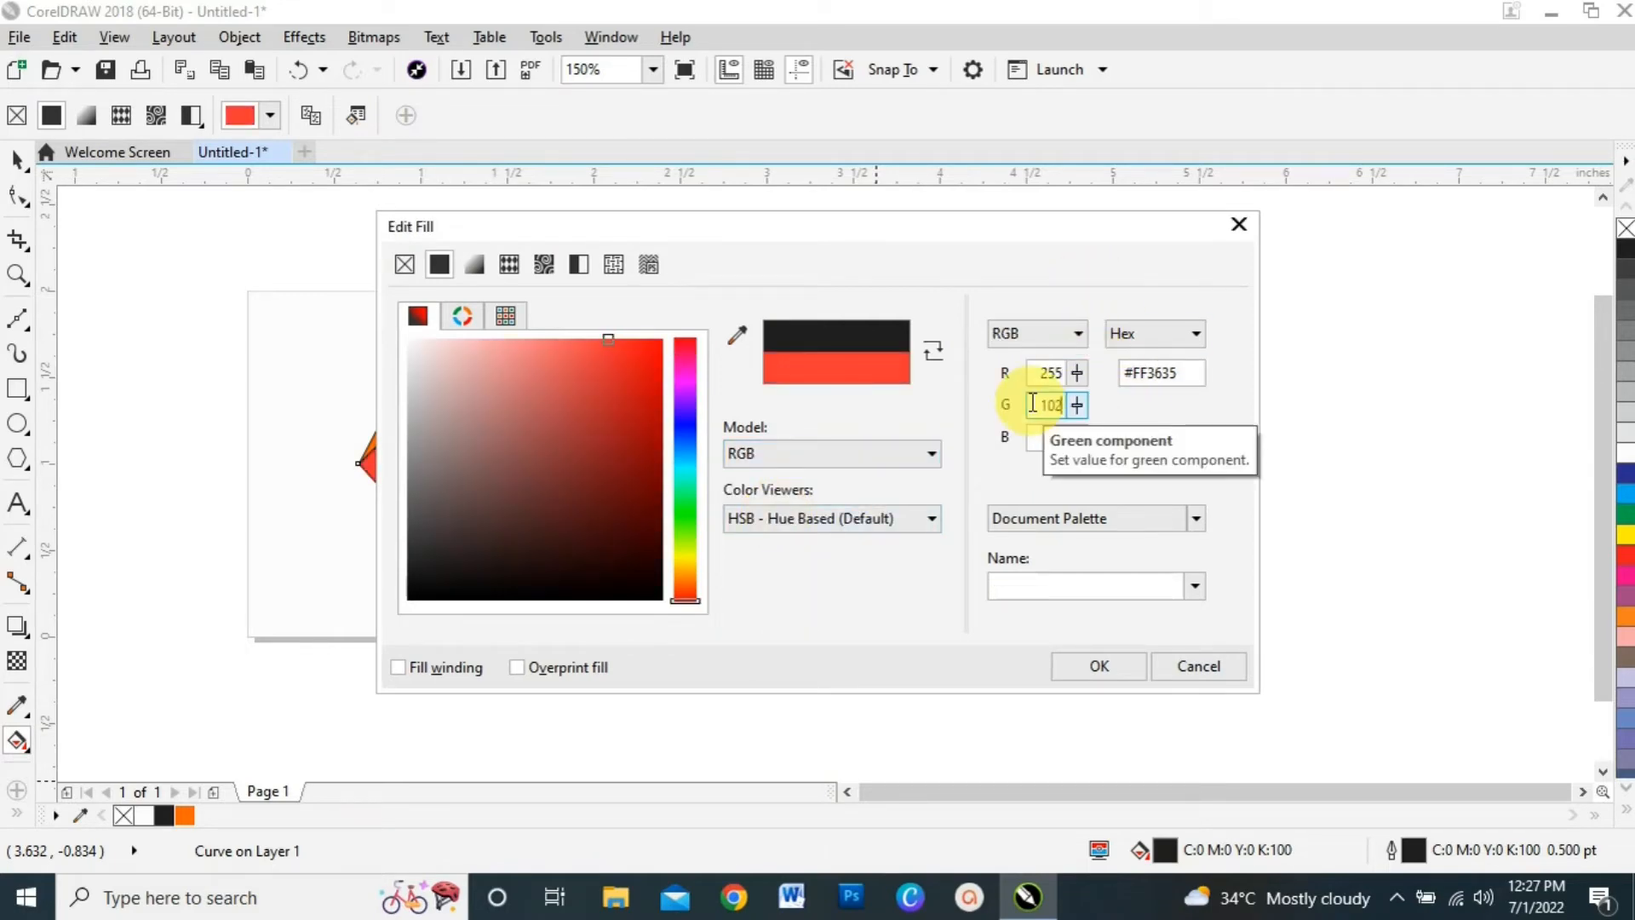
drag(1078, 439, 1092, 504)
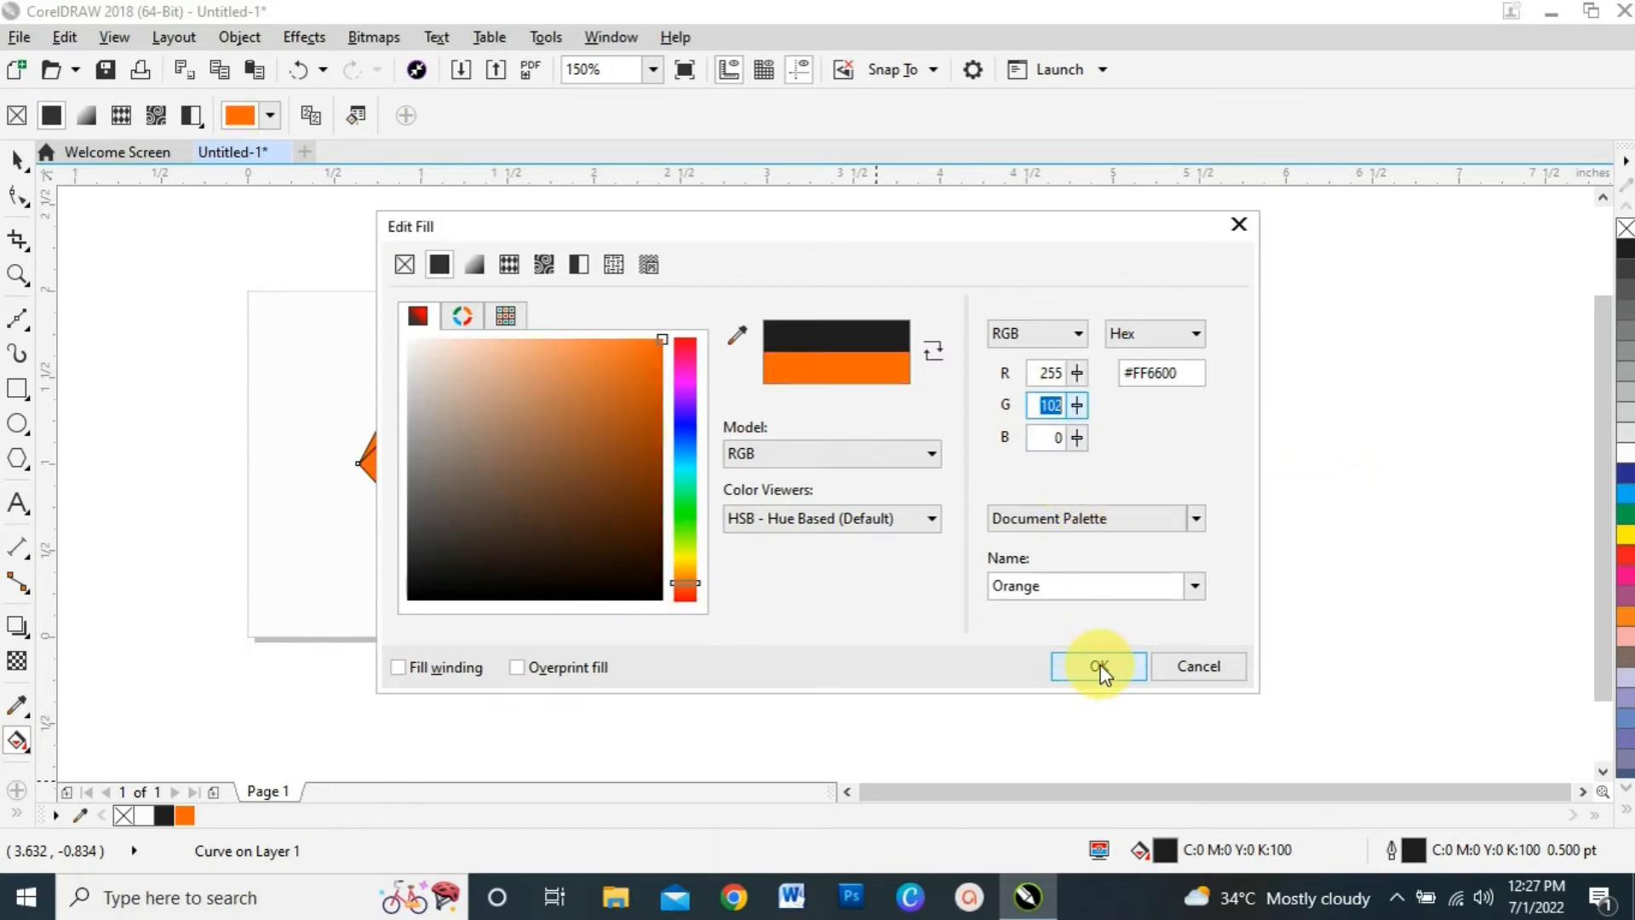
click(1099, 666)
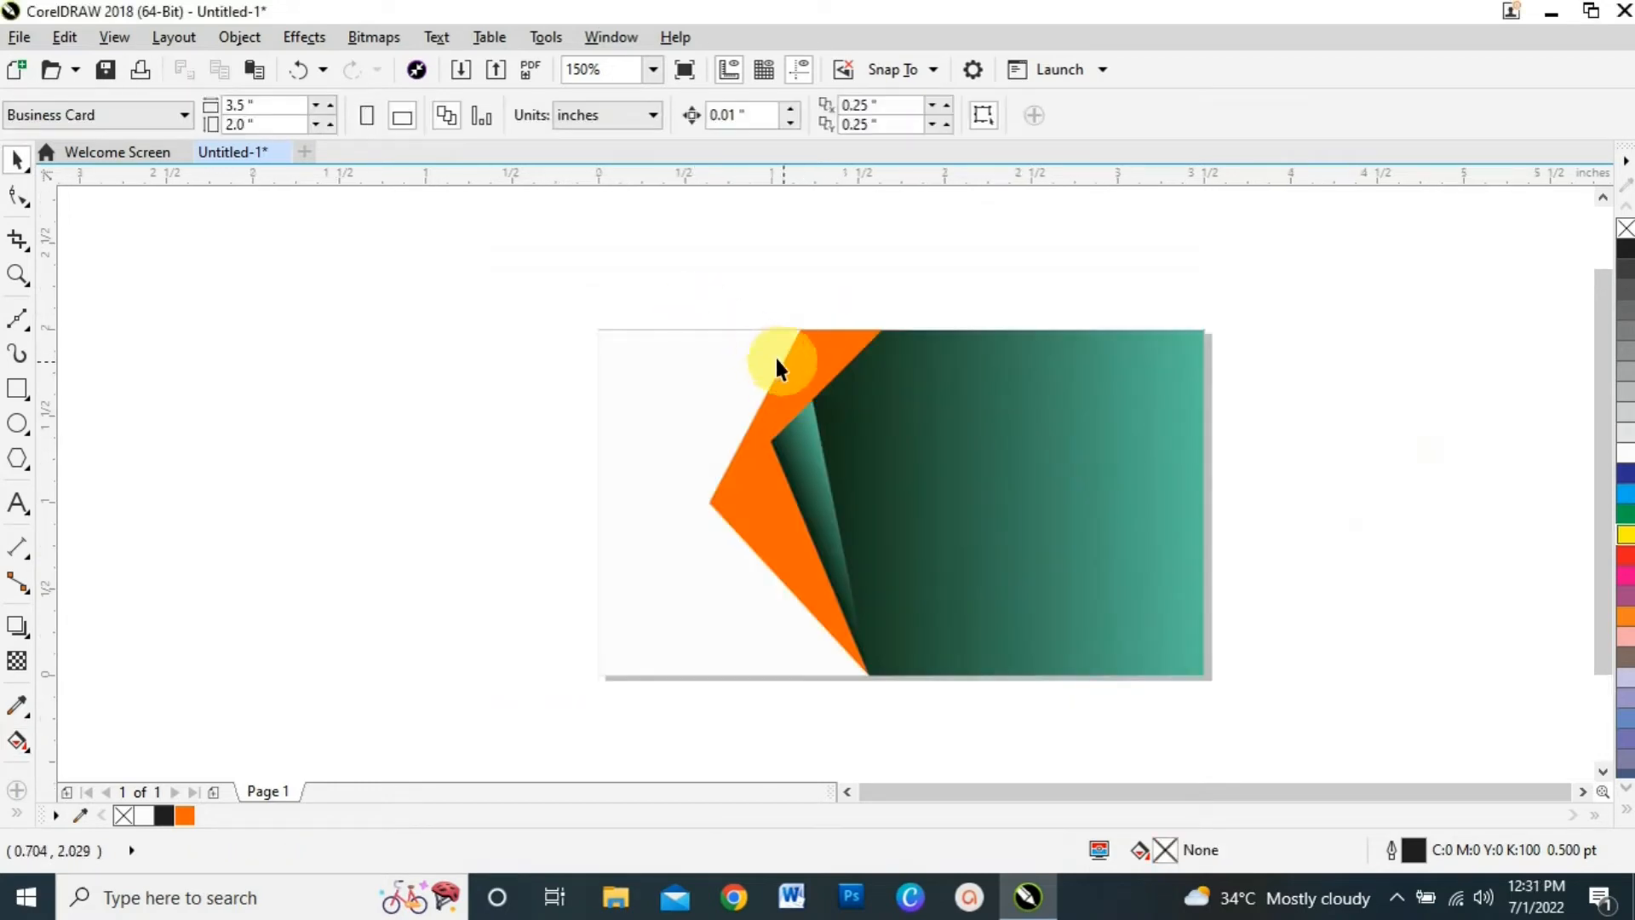
Recolour the upper and lower-left orange triangles with a uniform RGB red-orange fill of R255 G47 B0.
click(801, 378)
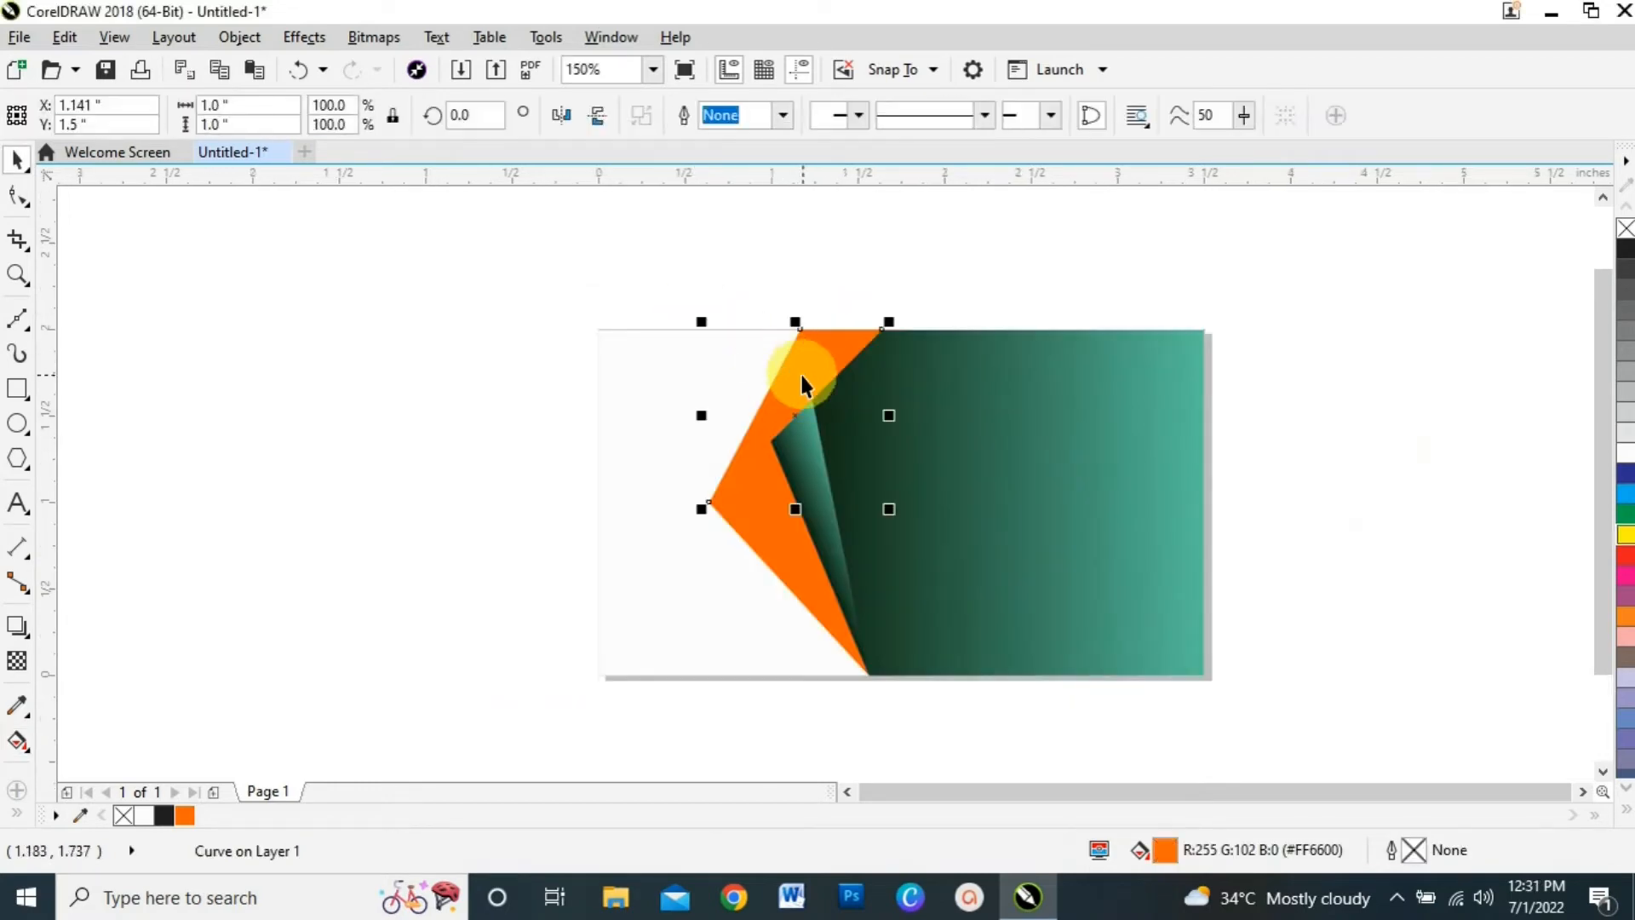
key(shift+F11)
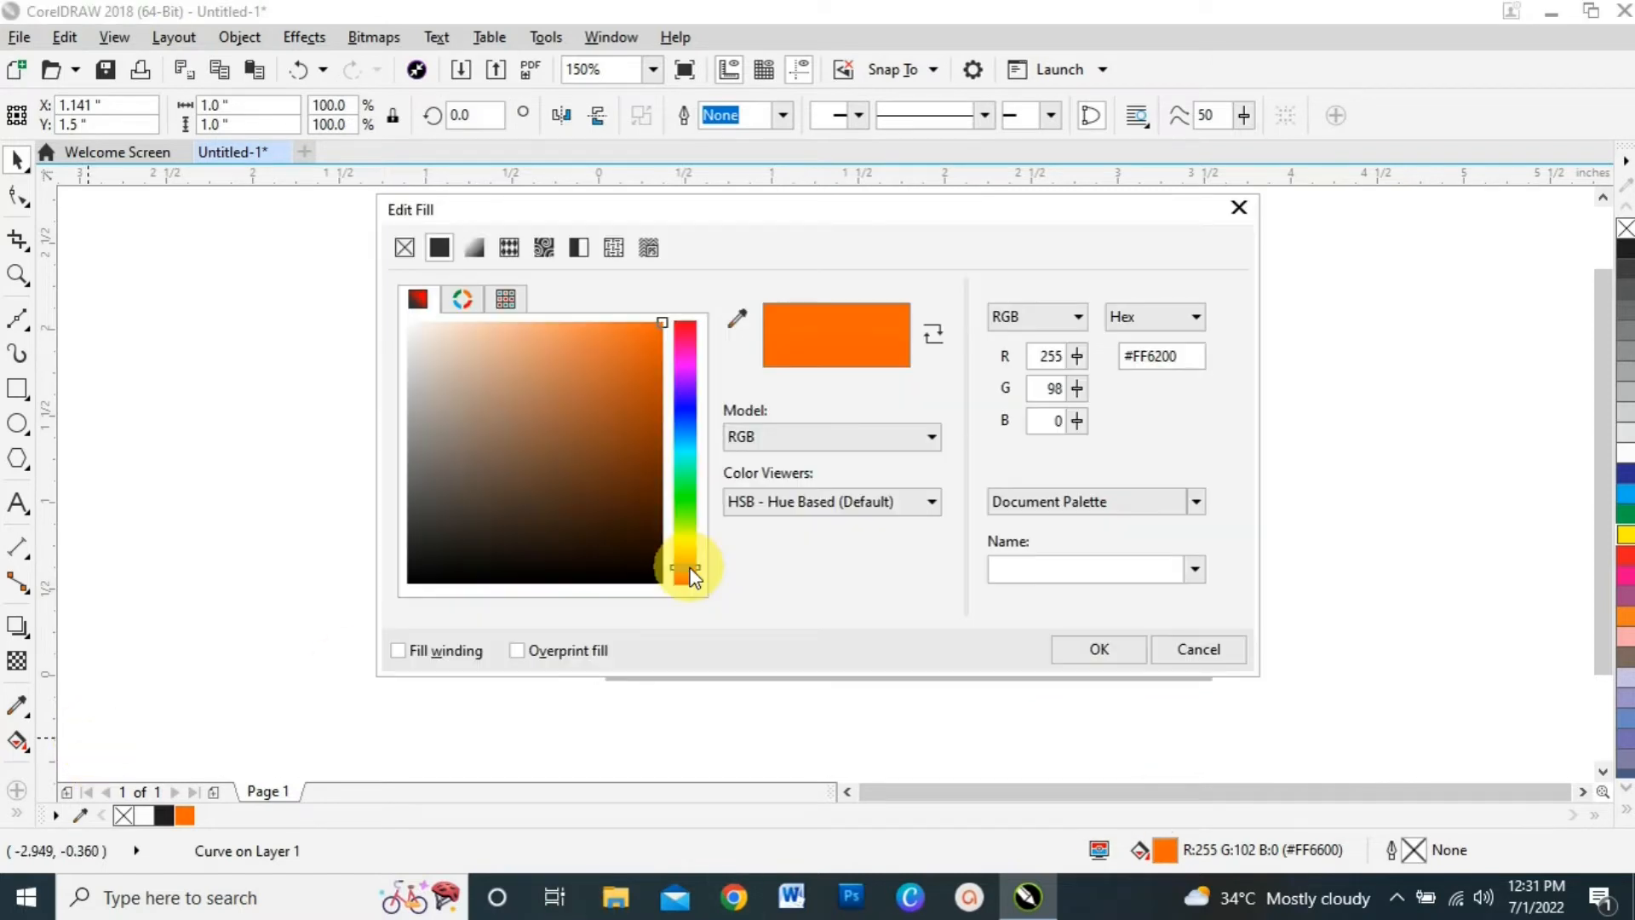
drag(690, 568, 690, 577)
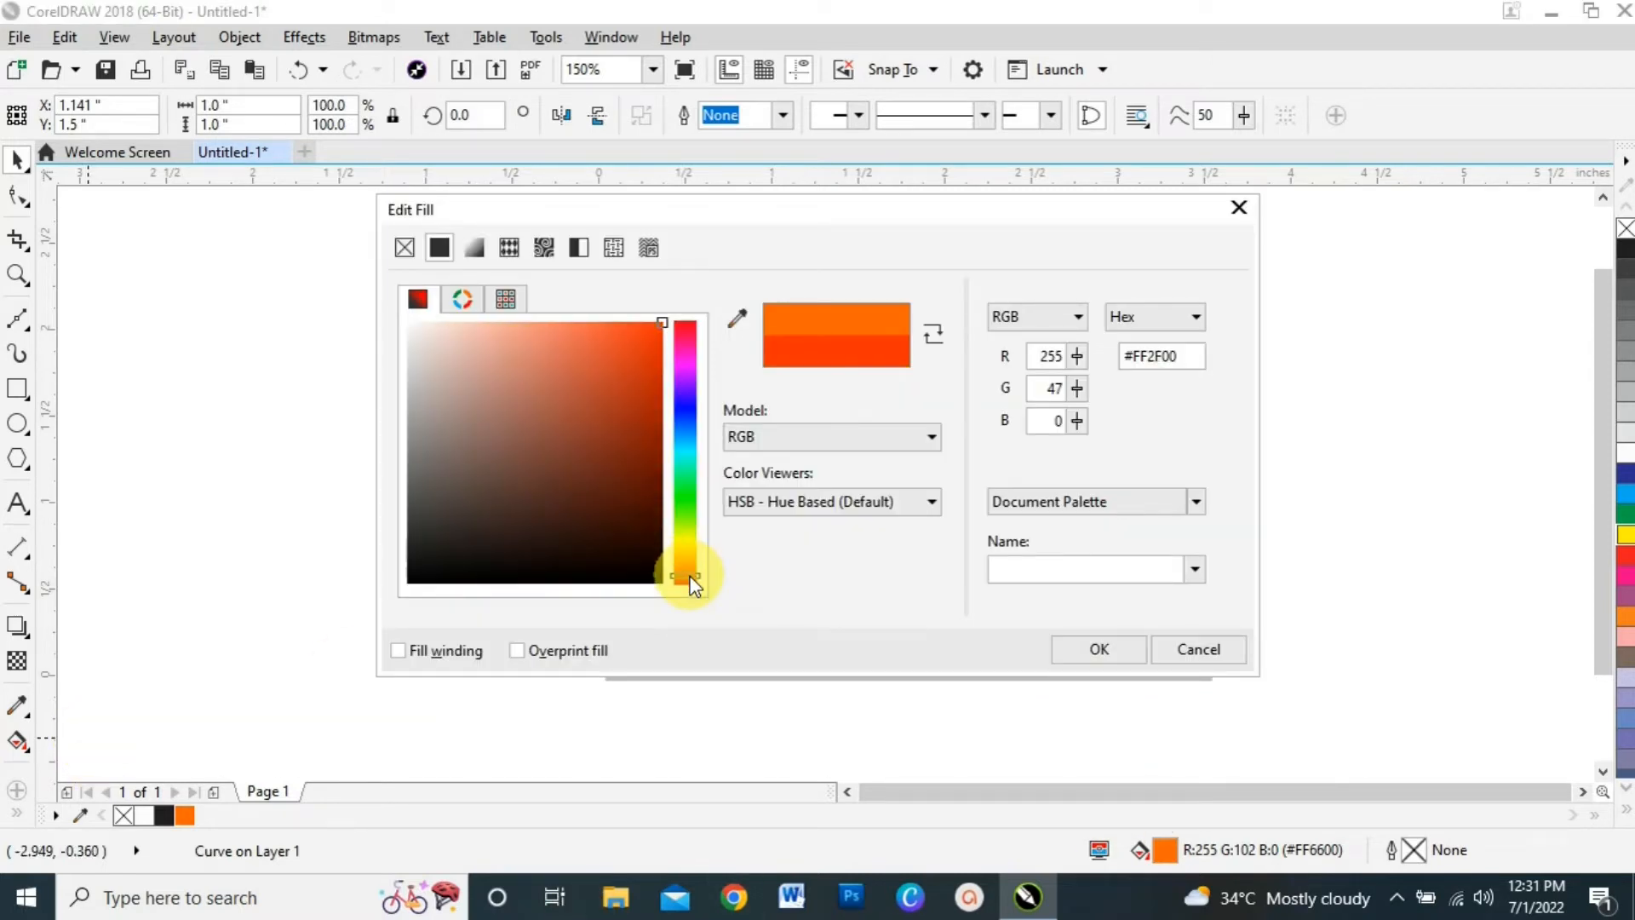
click(1099, 649)
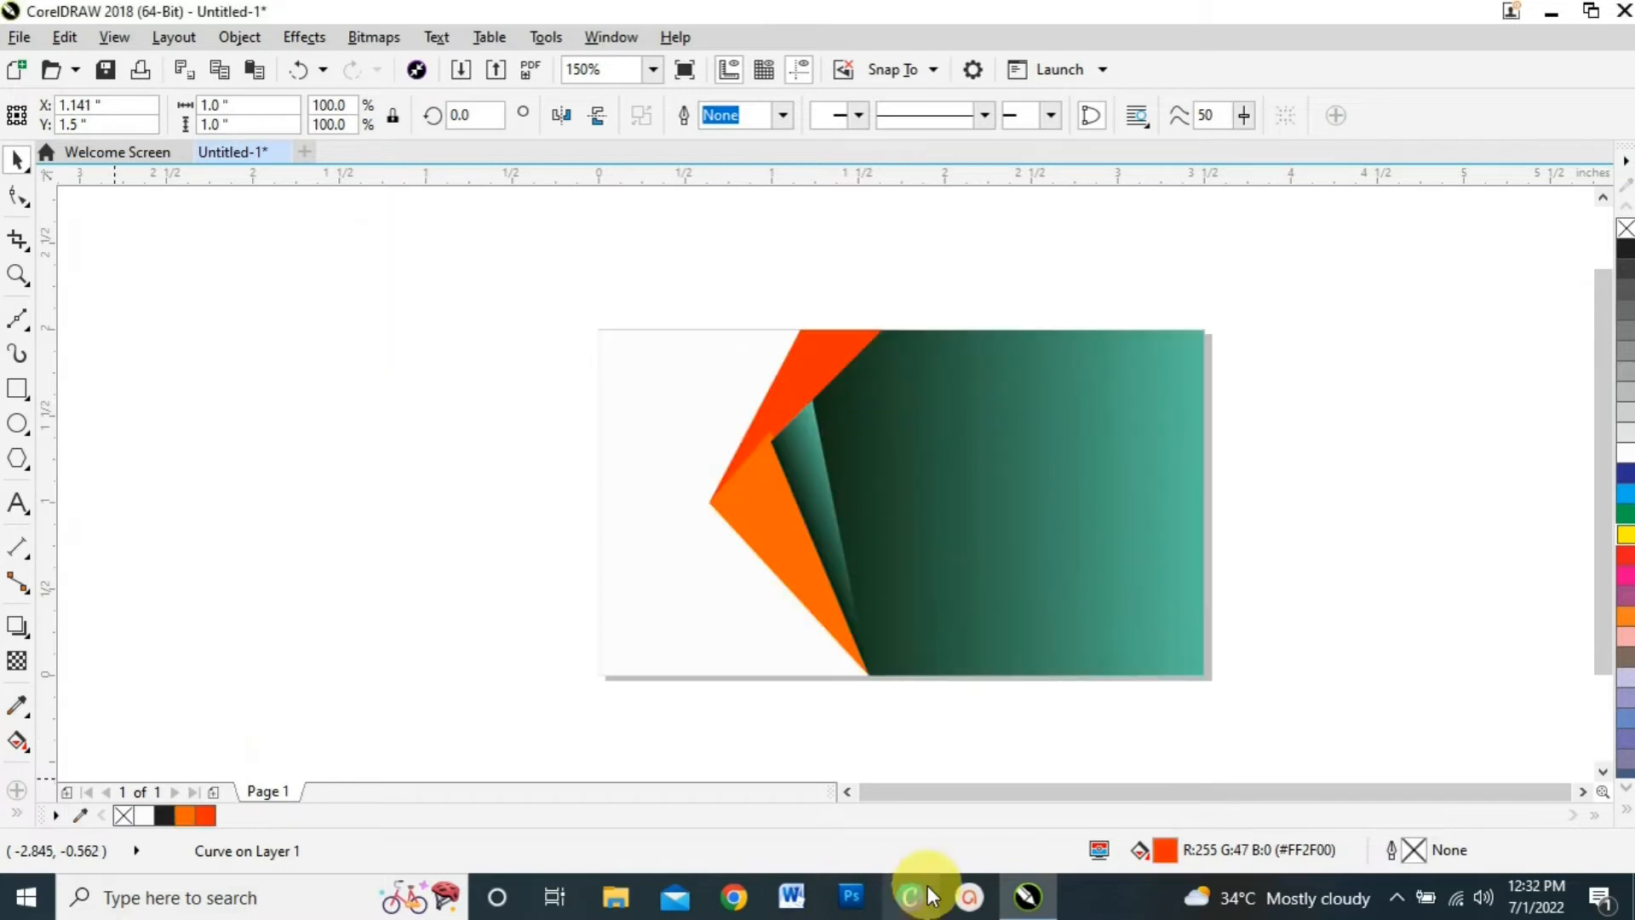
click(790, 523)
click(207, 816)
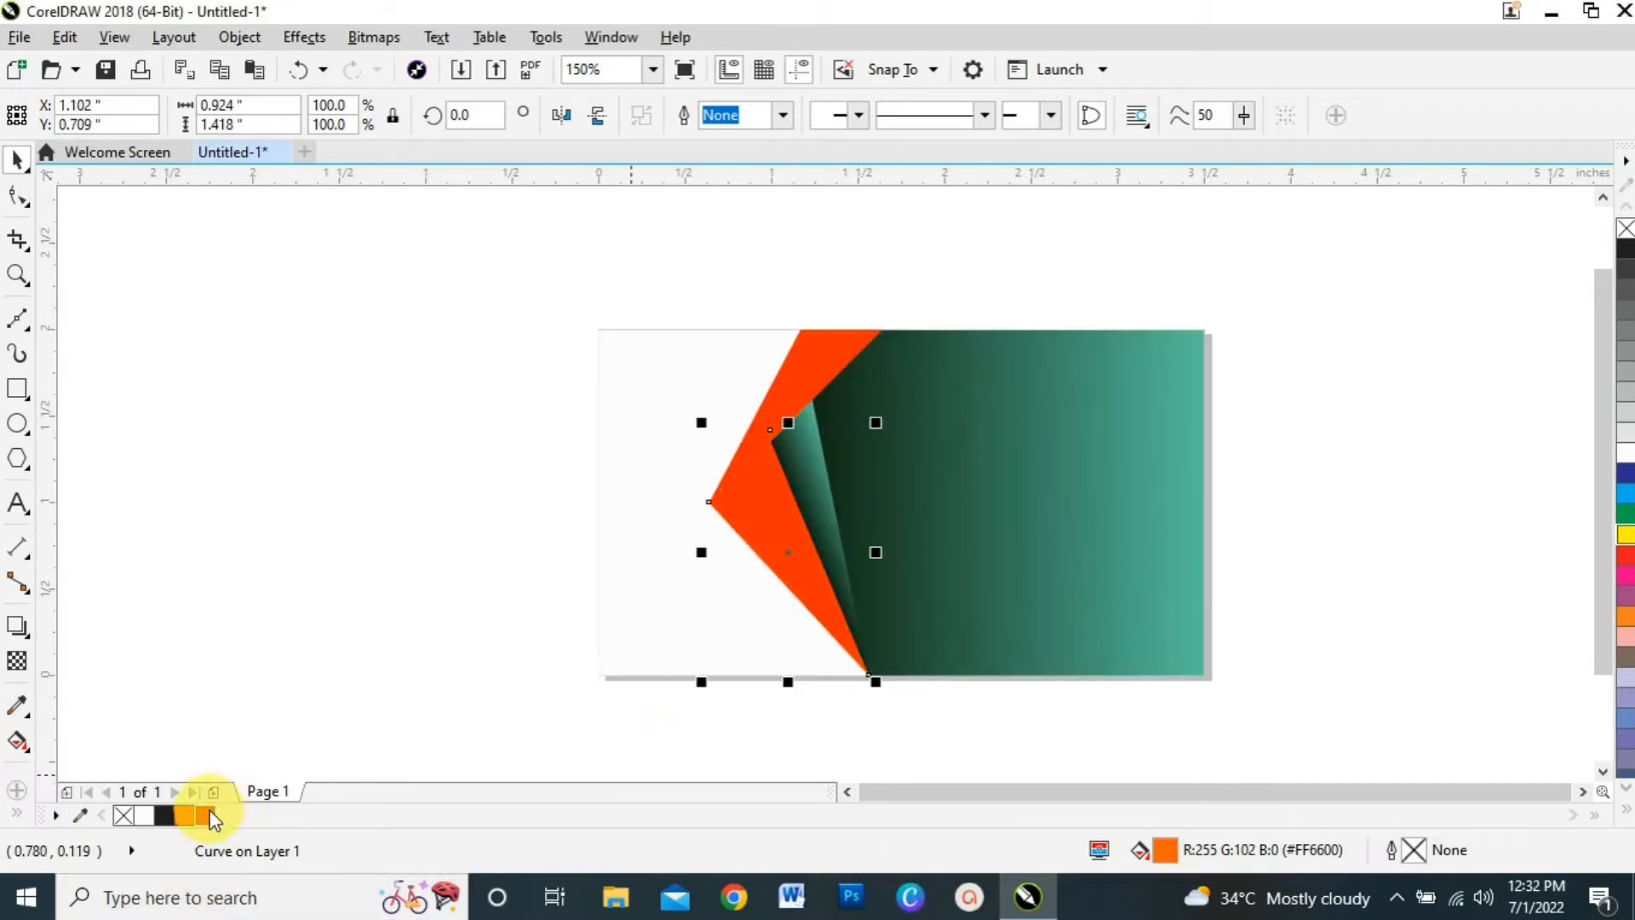
click(395, 368)
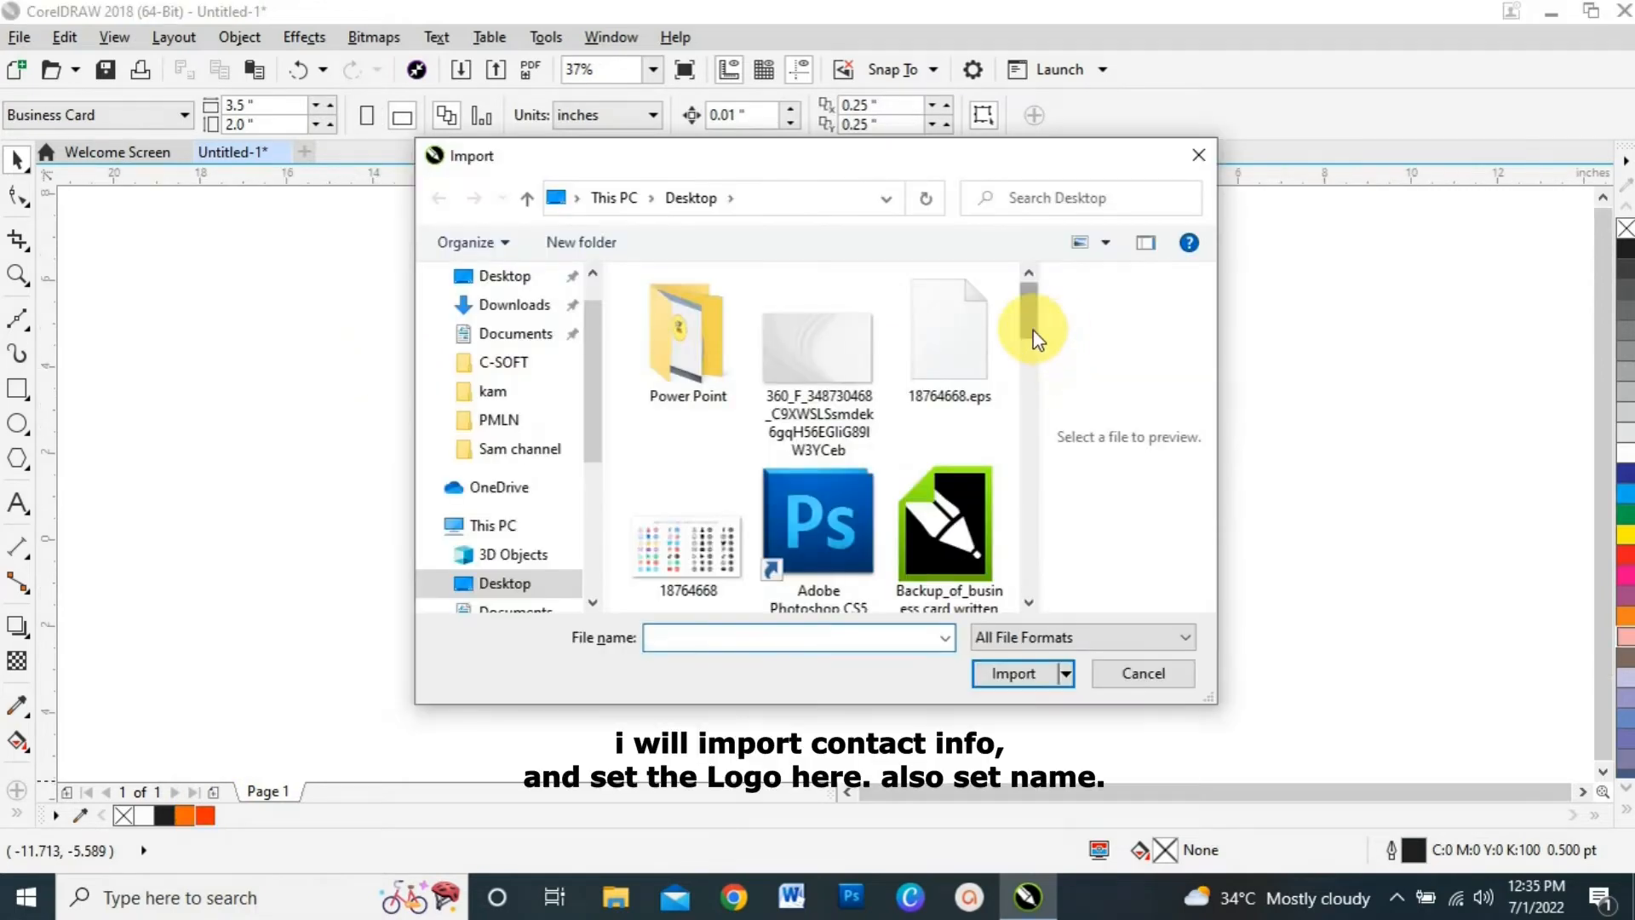
Import the file "Backup_of_business card written symbl" beside the card and move its MG logo into the card's upper-left corner.
drag(1036, 339, 1029, 376)
click(947, 336)
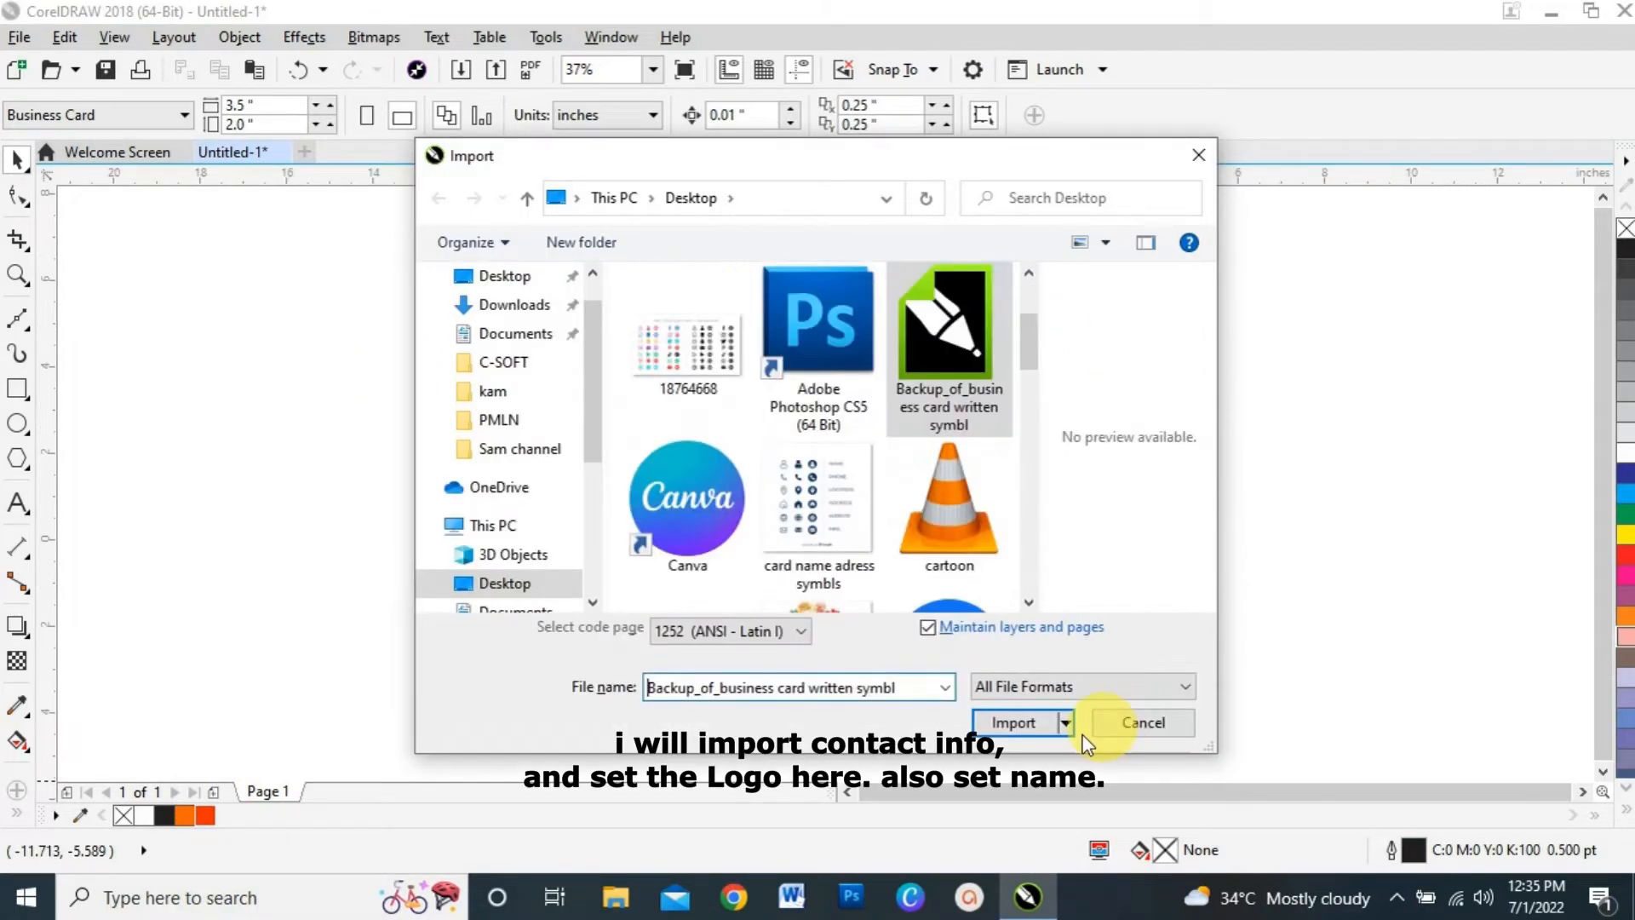
click(1031, 721)
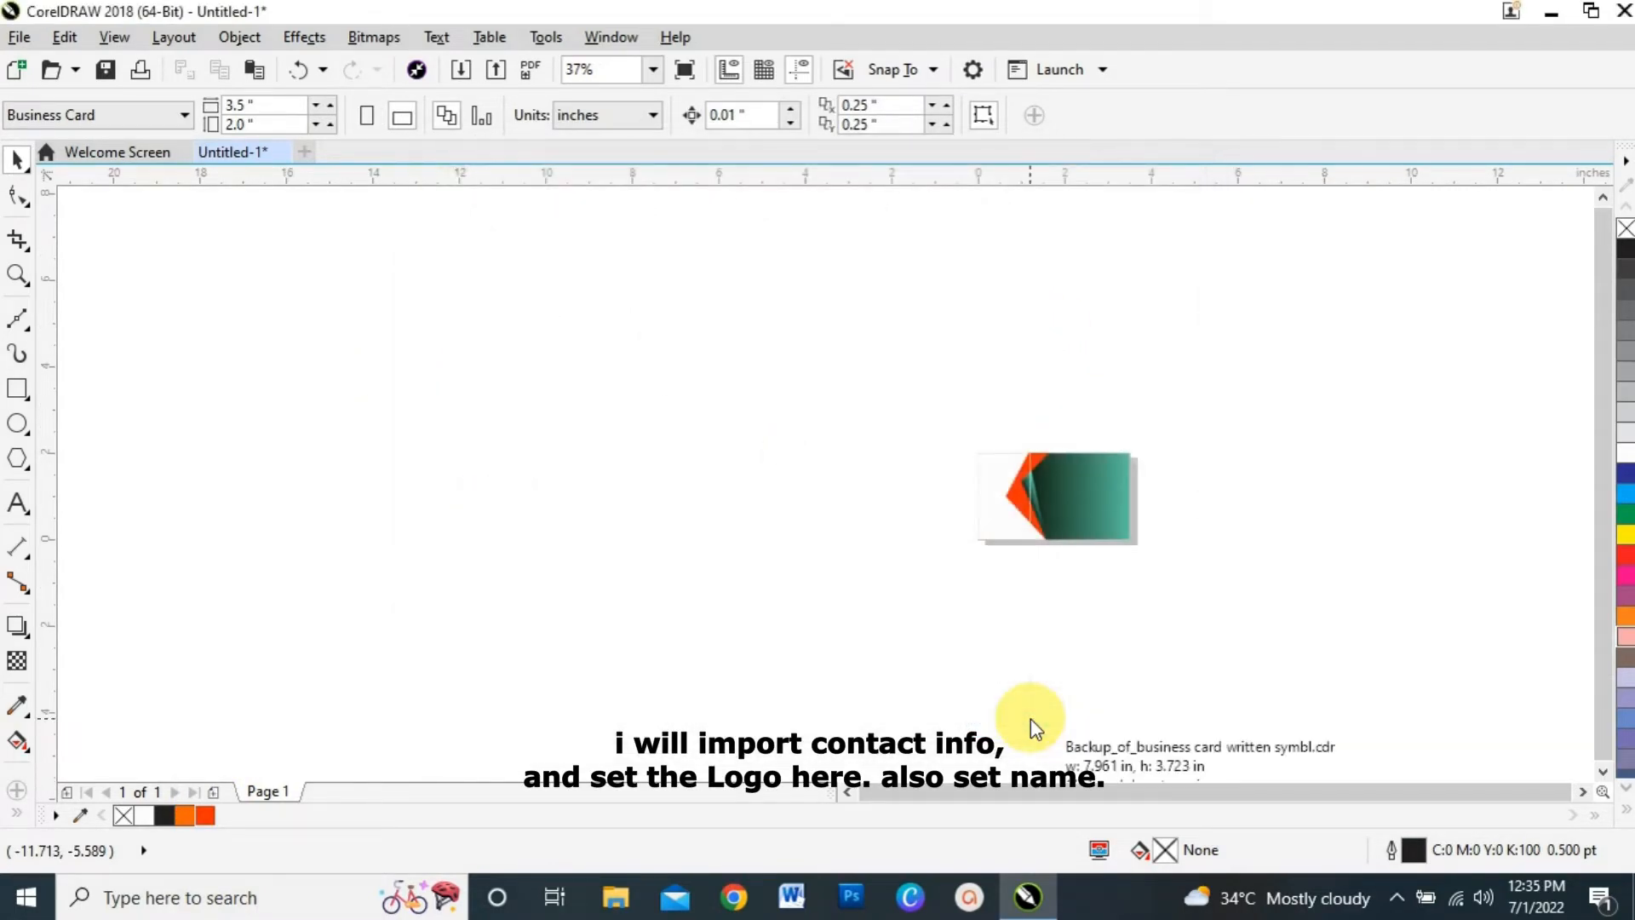
click(219, 311)
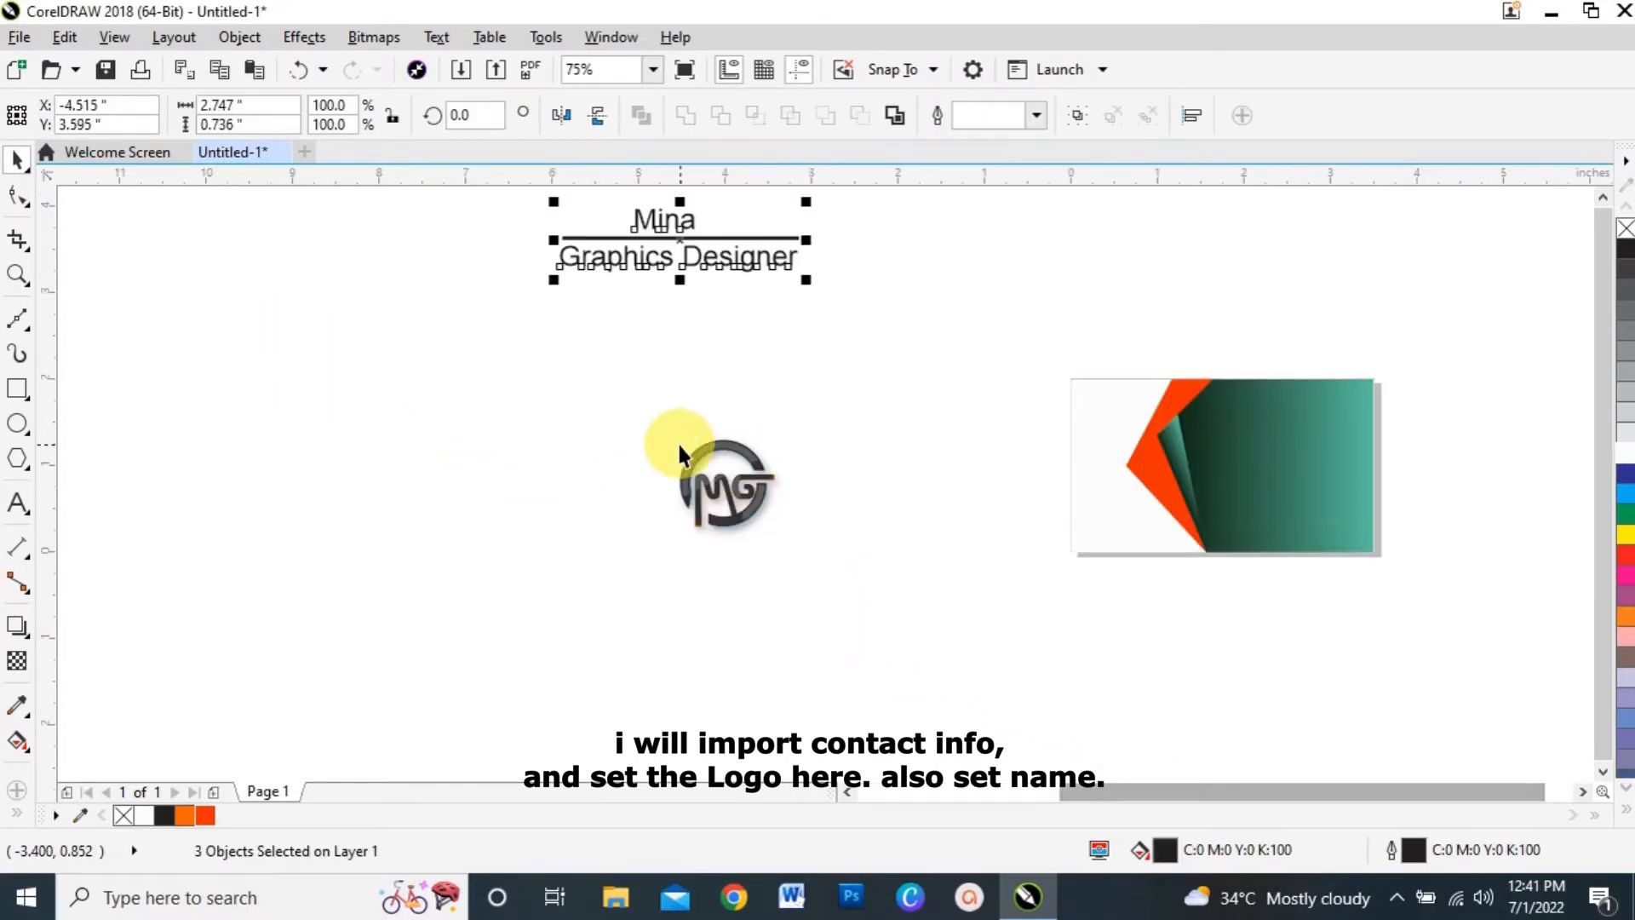
drag(720, 475, 1096, 410)
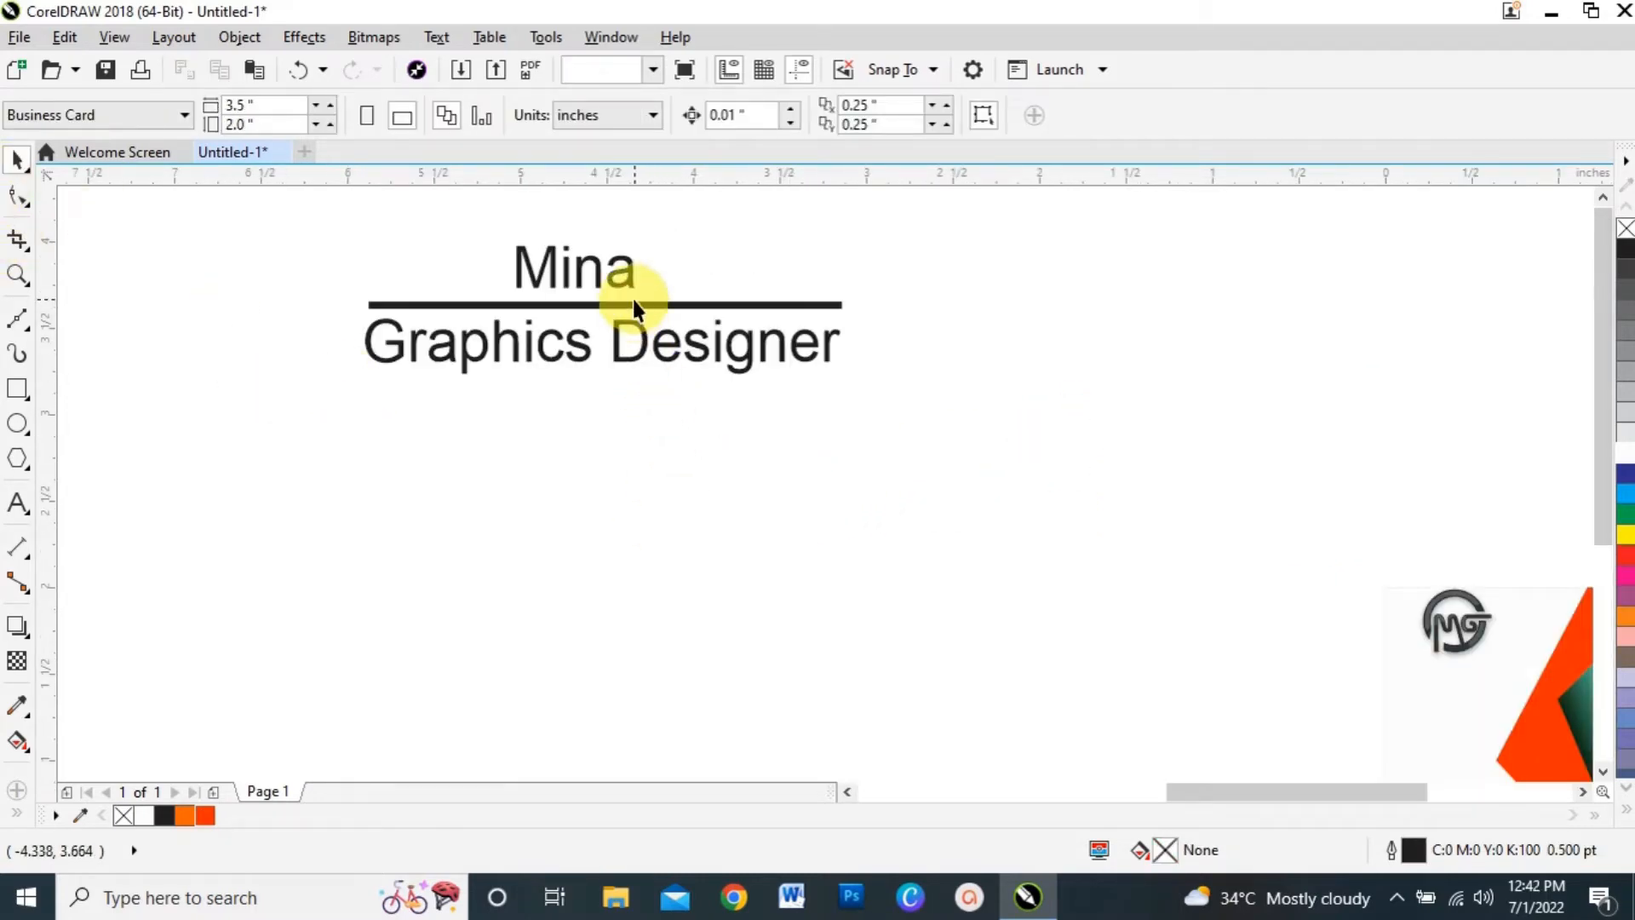
Delete the imported divider line, place the name in front of "Graphics Designer" on one line, and group the two texts.
click(632, 304)
key(Delete)
click(545, 271)
drag(545, 271, 295, 334)
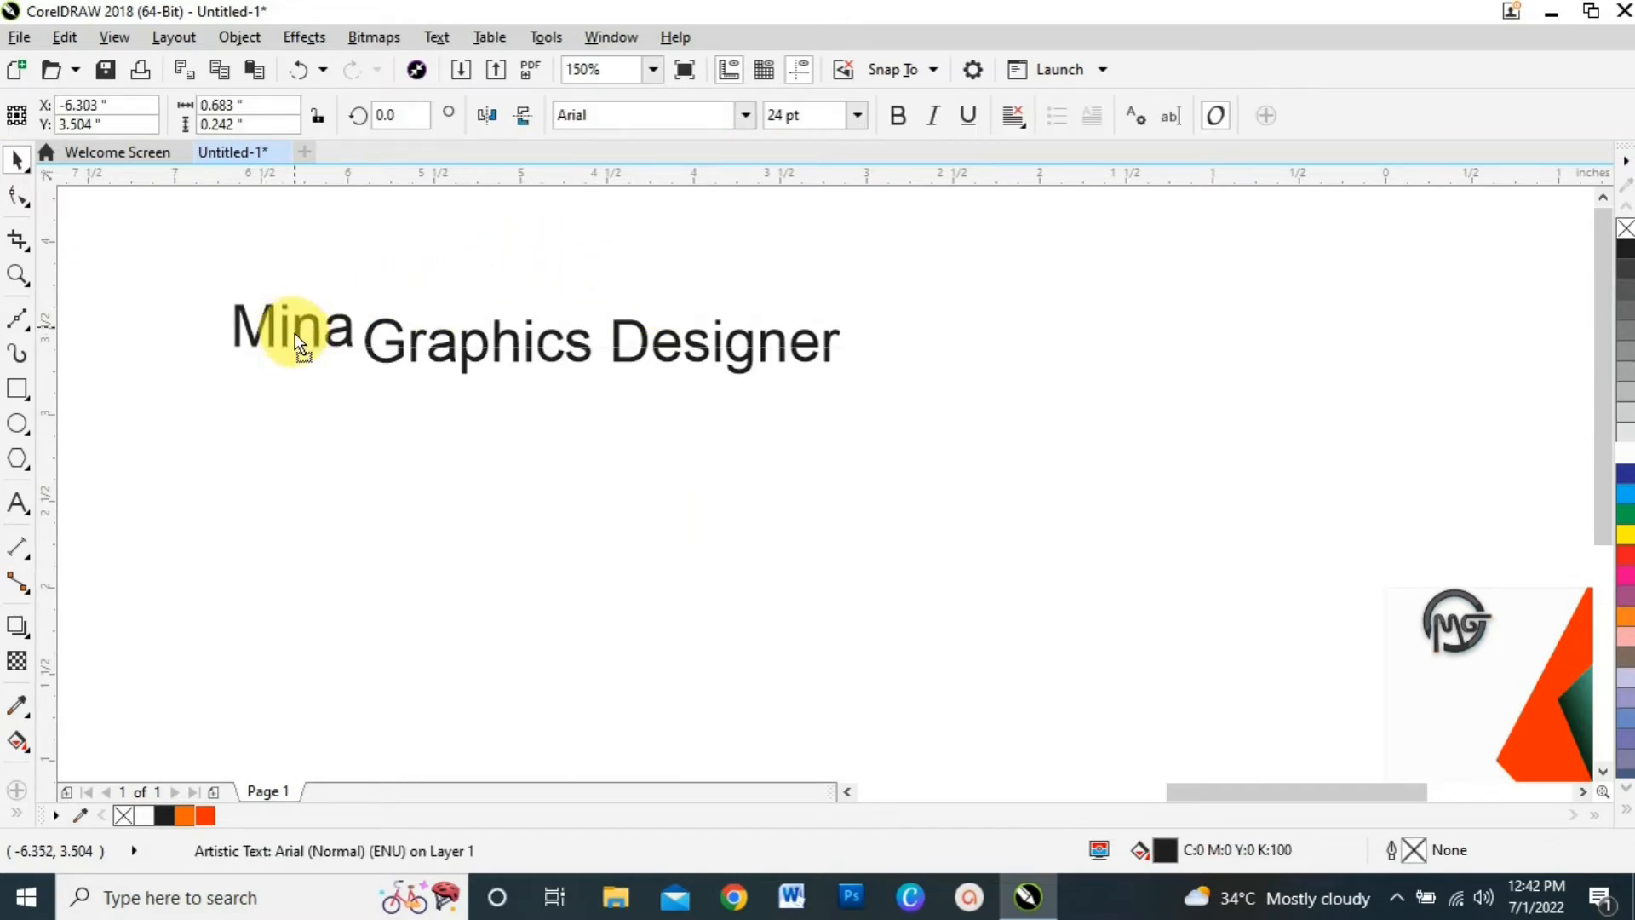
shift+click(557, 345)
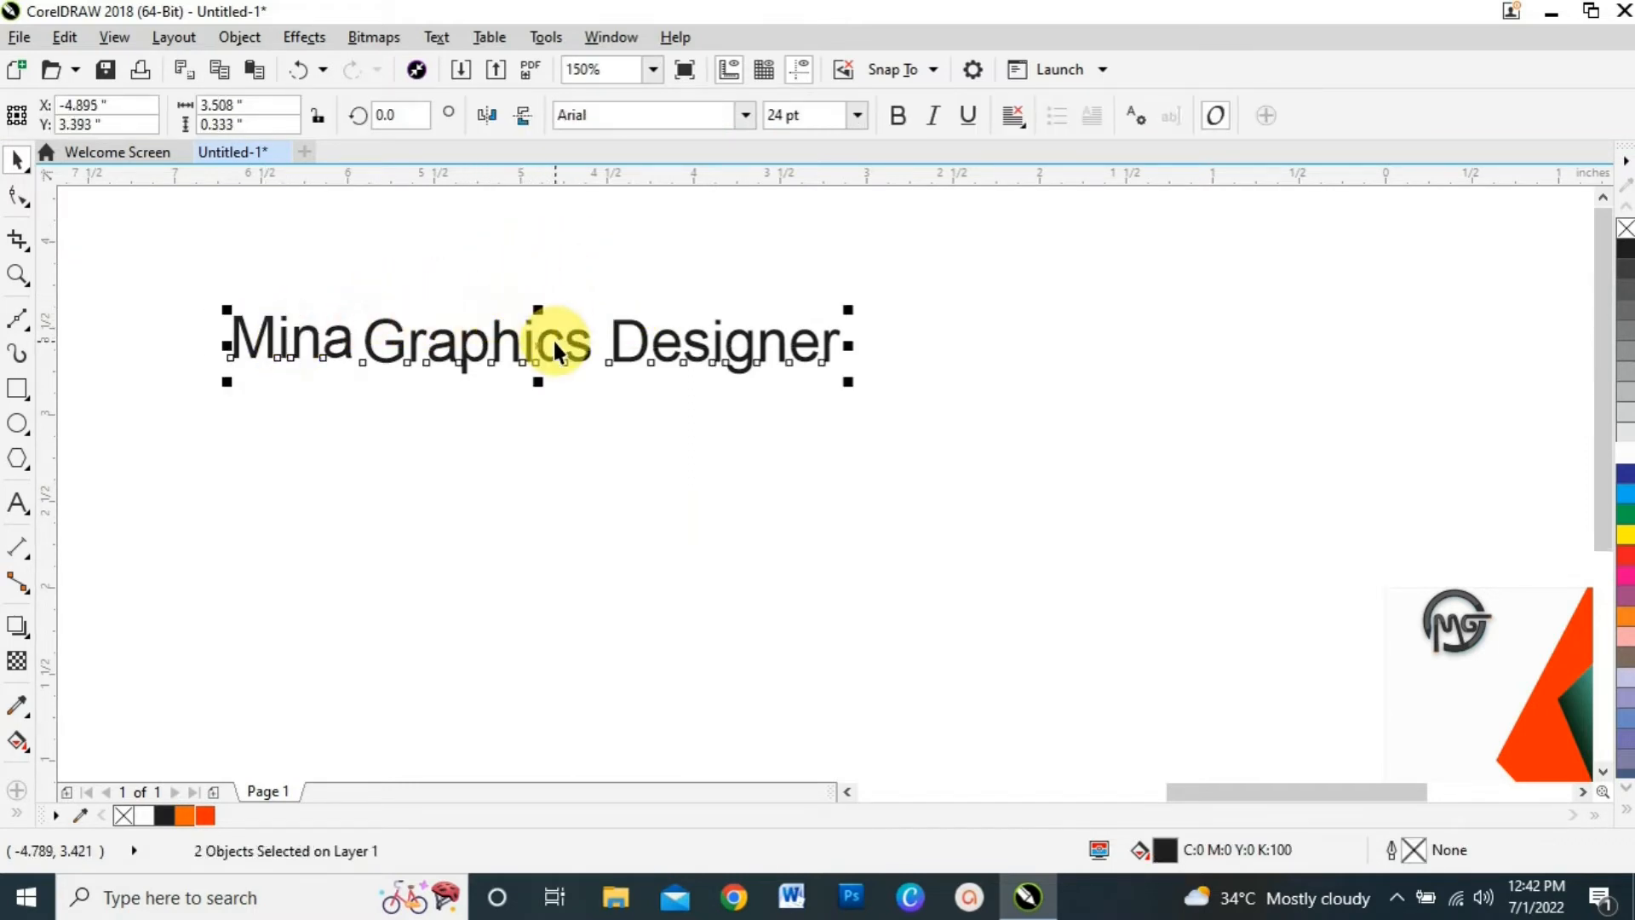
key(ctrl+g)
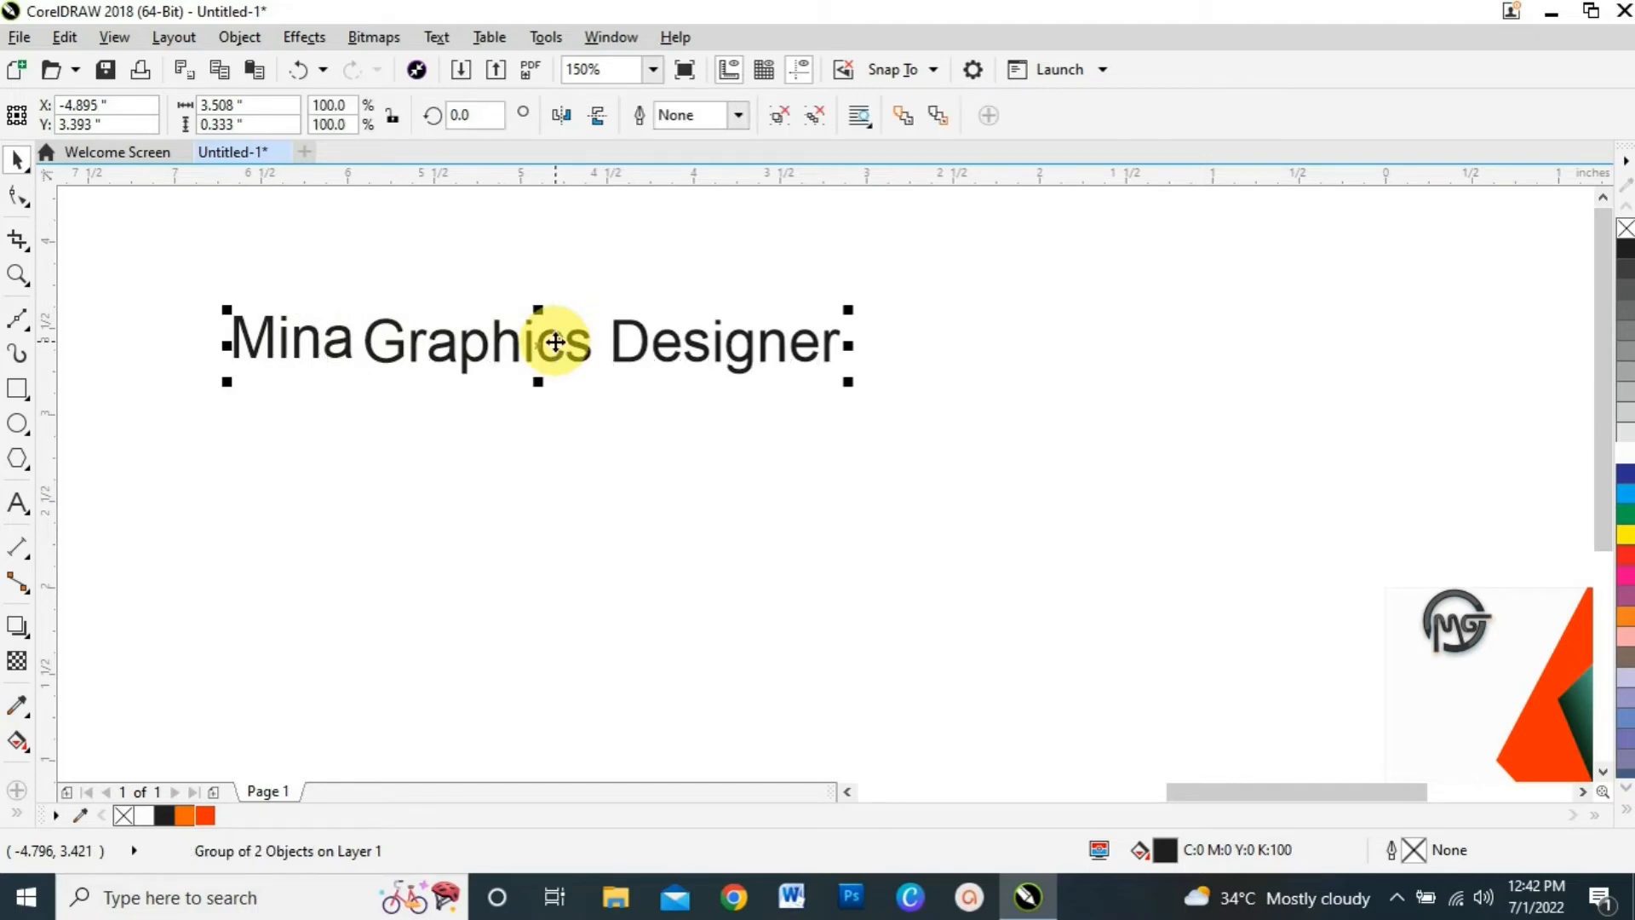
Shrink the grouped name and "Graphics Designer" text to about 0.98 by 0.19 inches and place it below the logo on the card.
drag(845, 347, 651, 358)
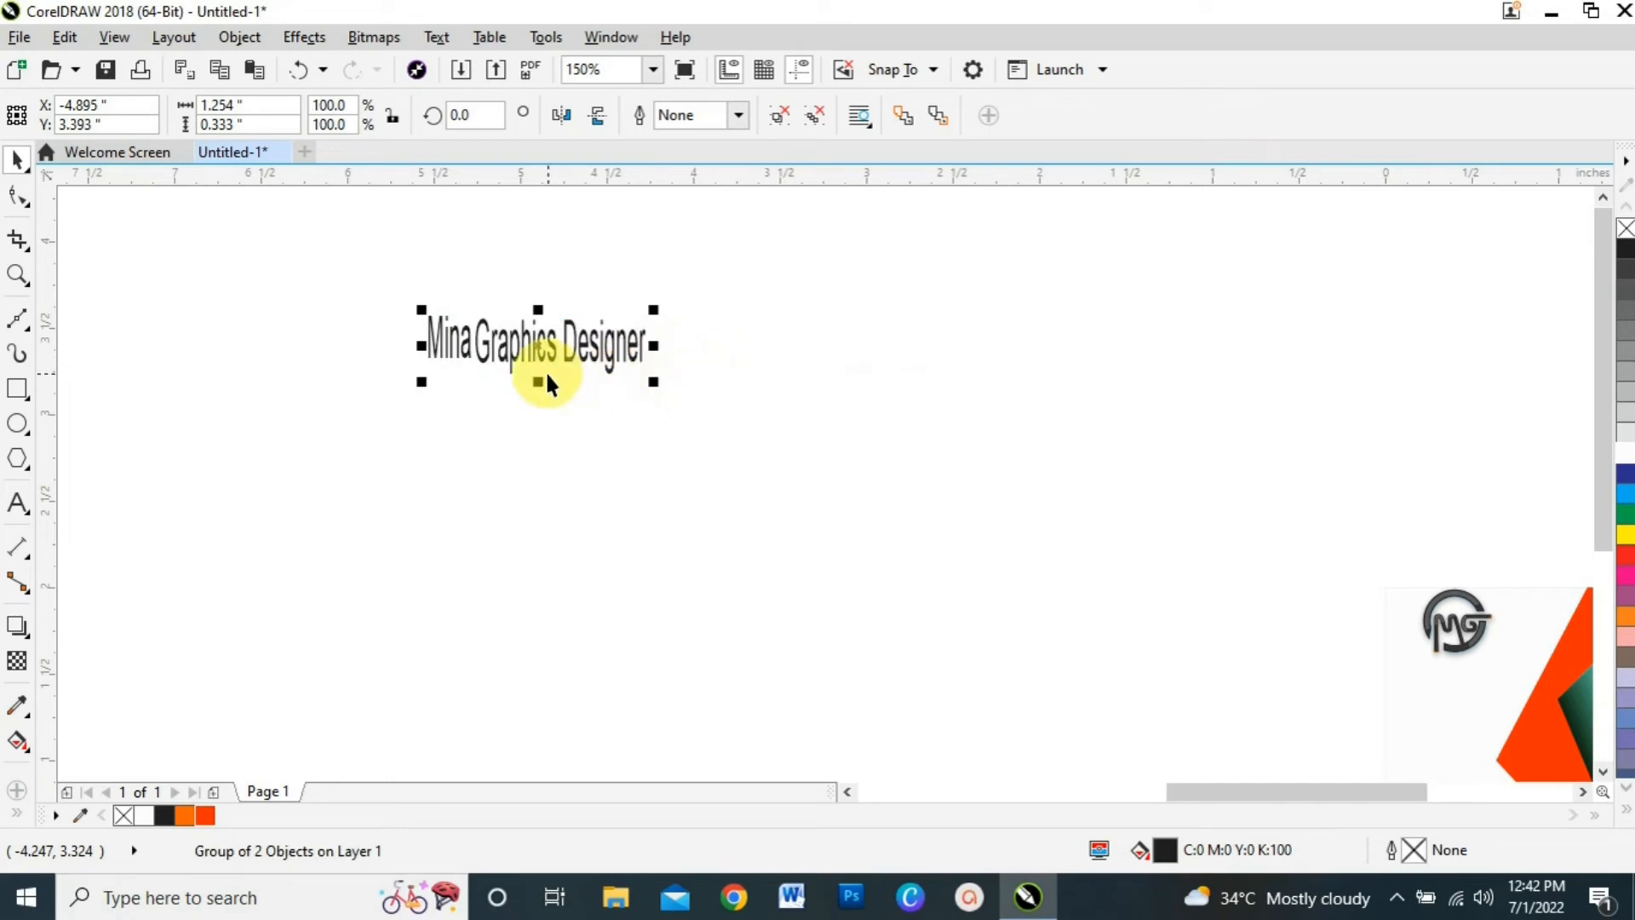
key(ctrl+z)
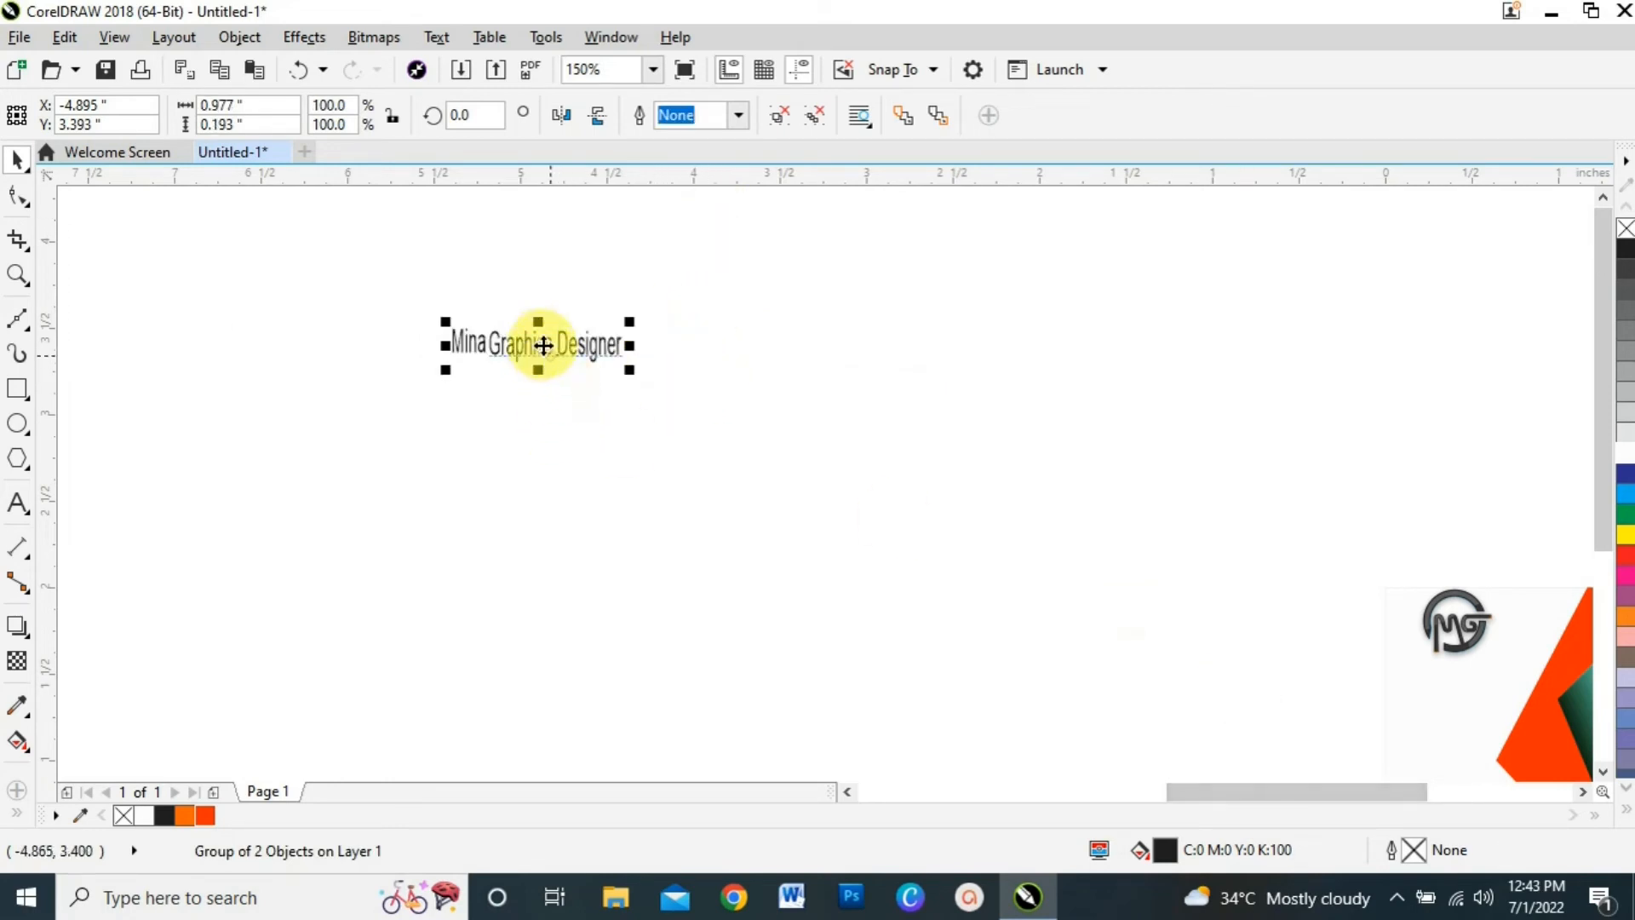
drag(536, 339, 762, 462)
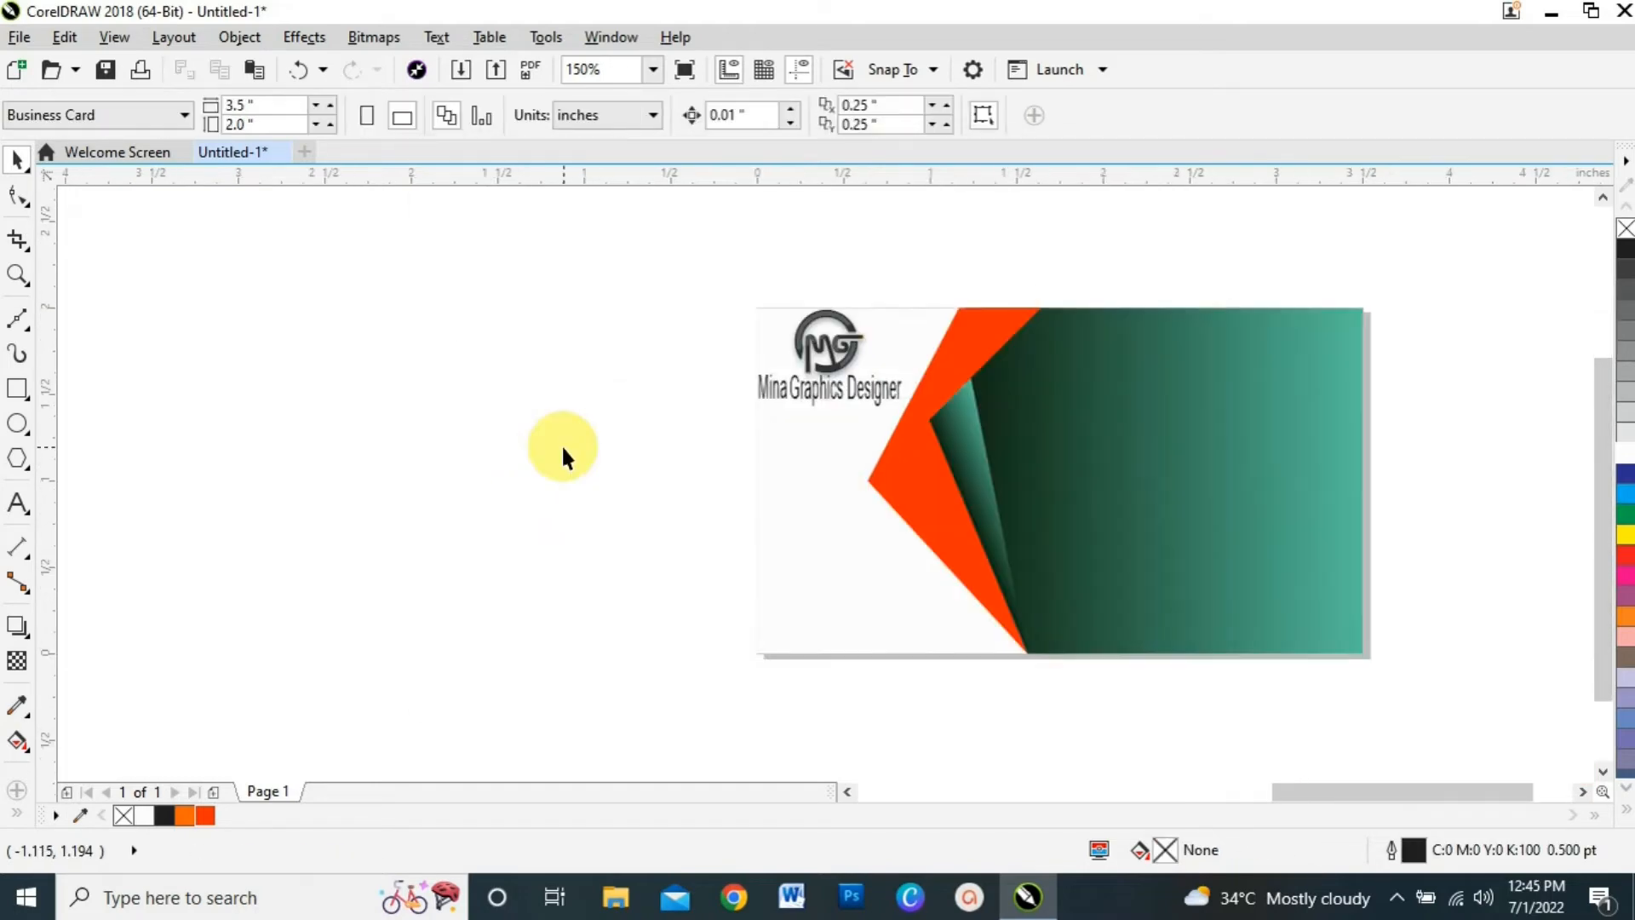
Import "qr-code sam channel" and place it in the card's lower-left area, scaled down to about 0.48 inches square.
key(ctrl+i)
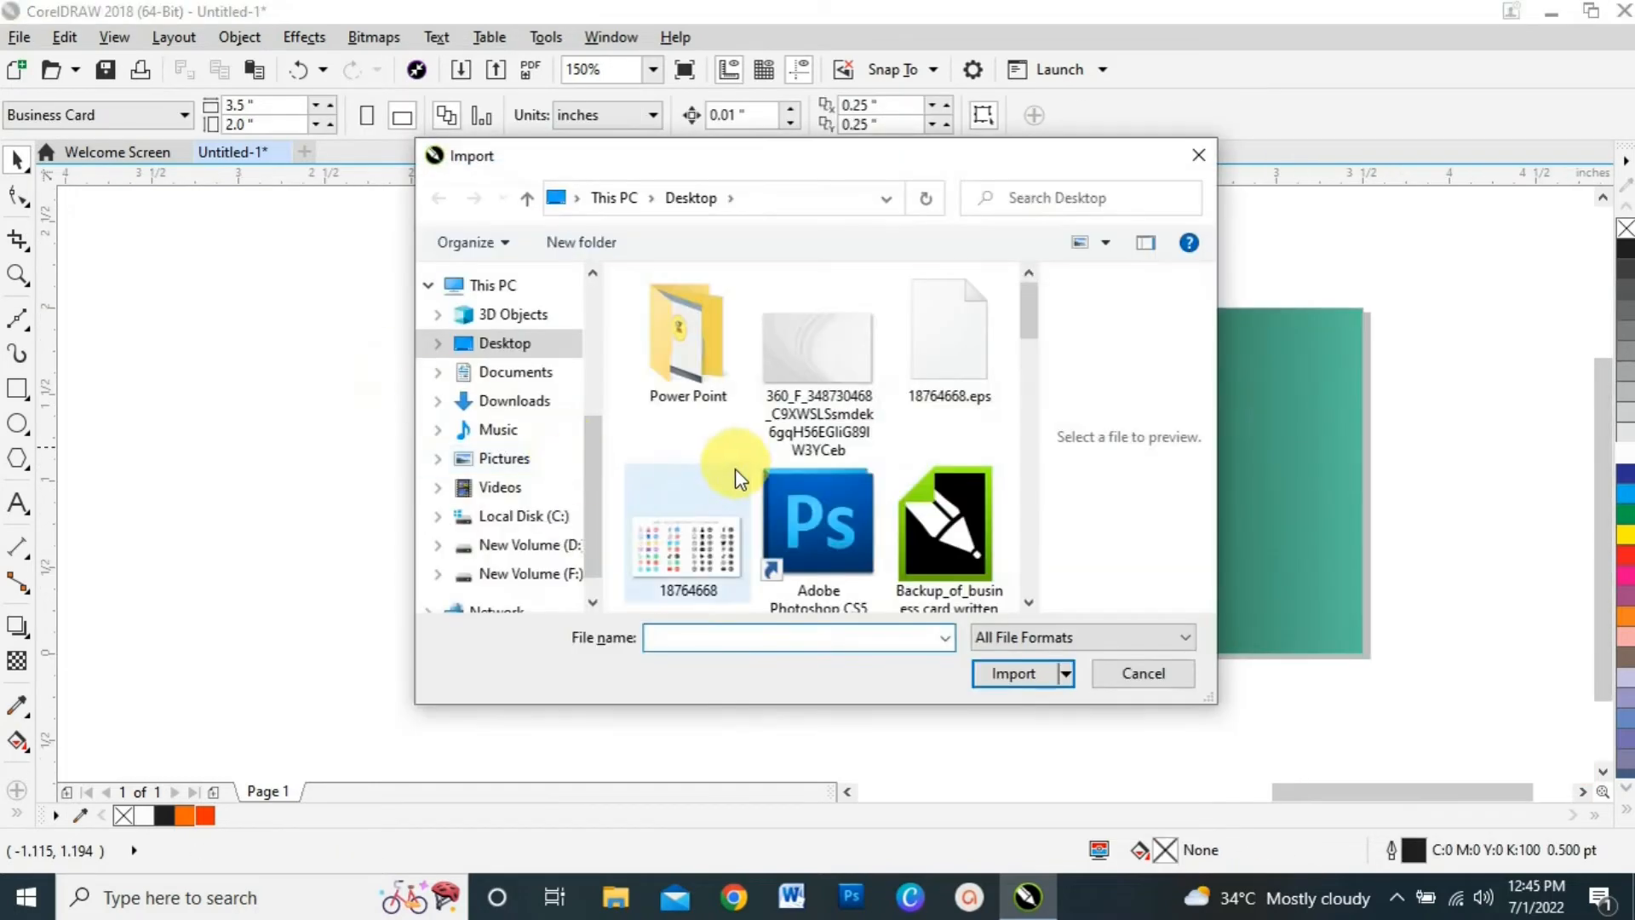
drag(1034, 323, 1071, 561)
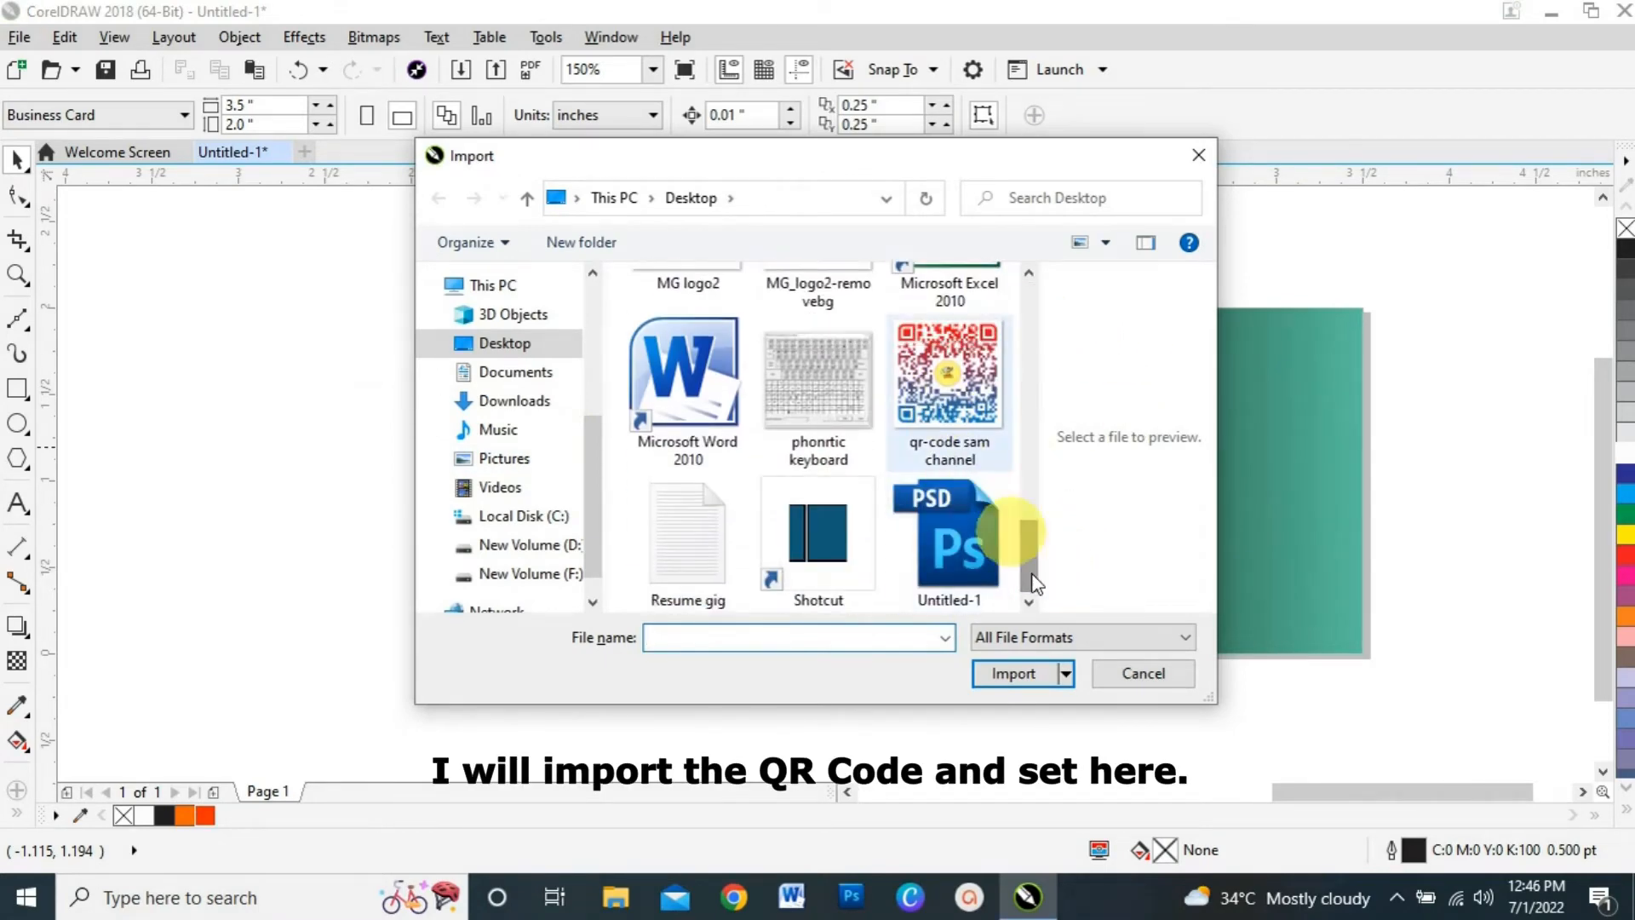
click(950, 392)
click(1012, 674)
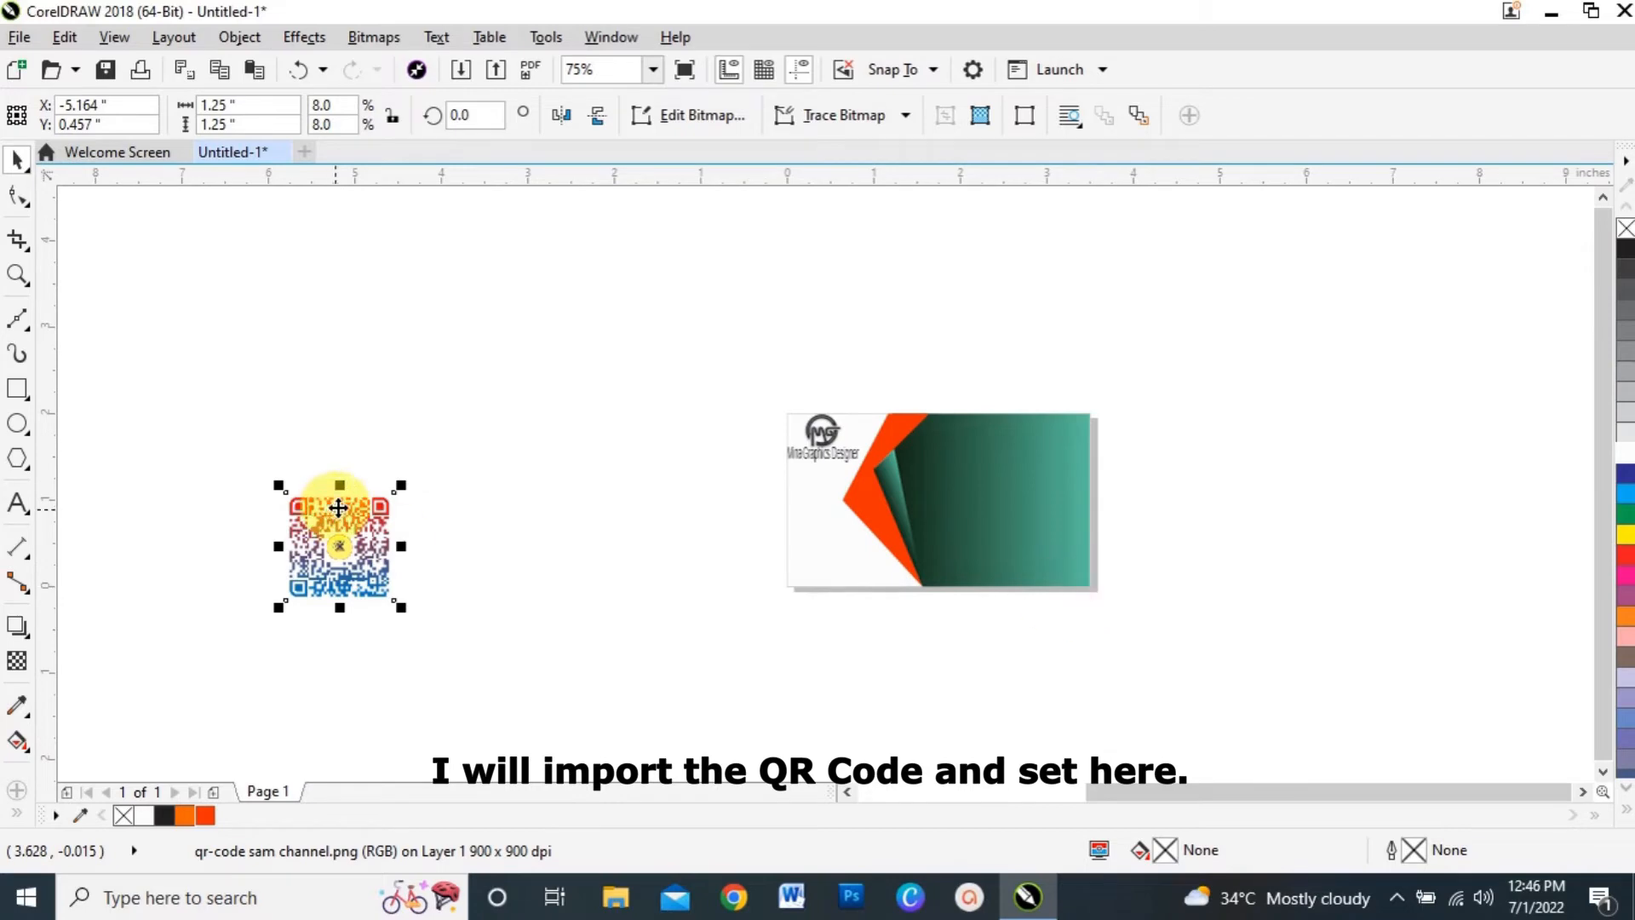
drag(339, 548, 838, 552)
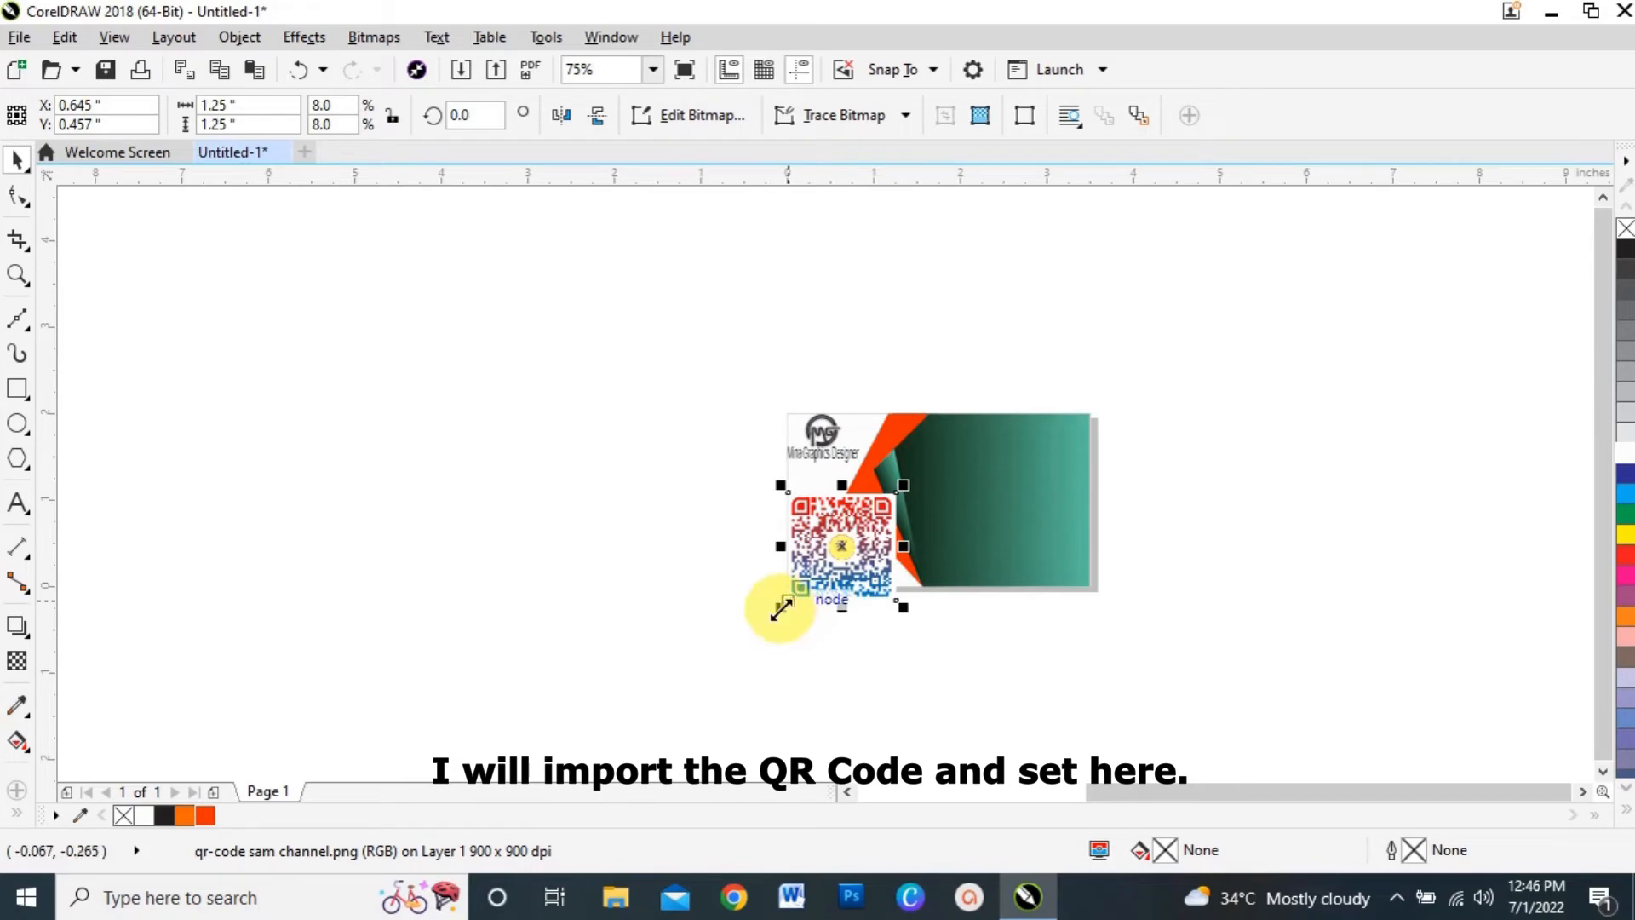
drag(781, 608, 810, 575)
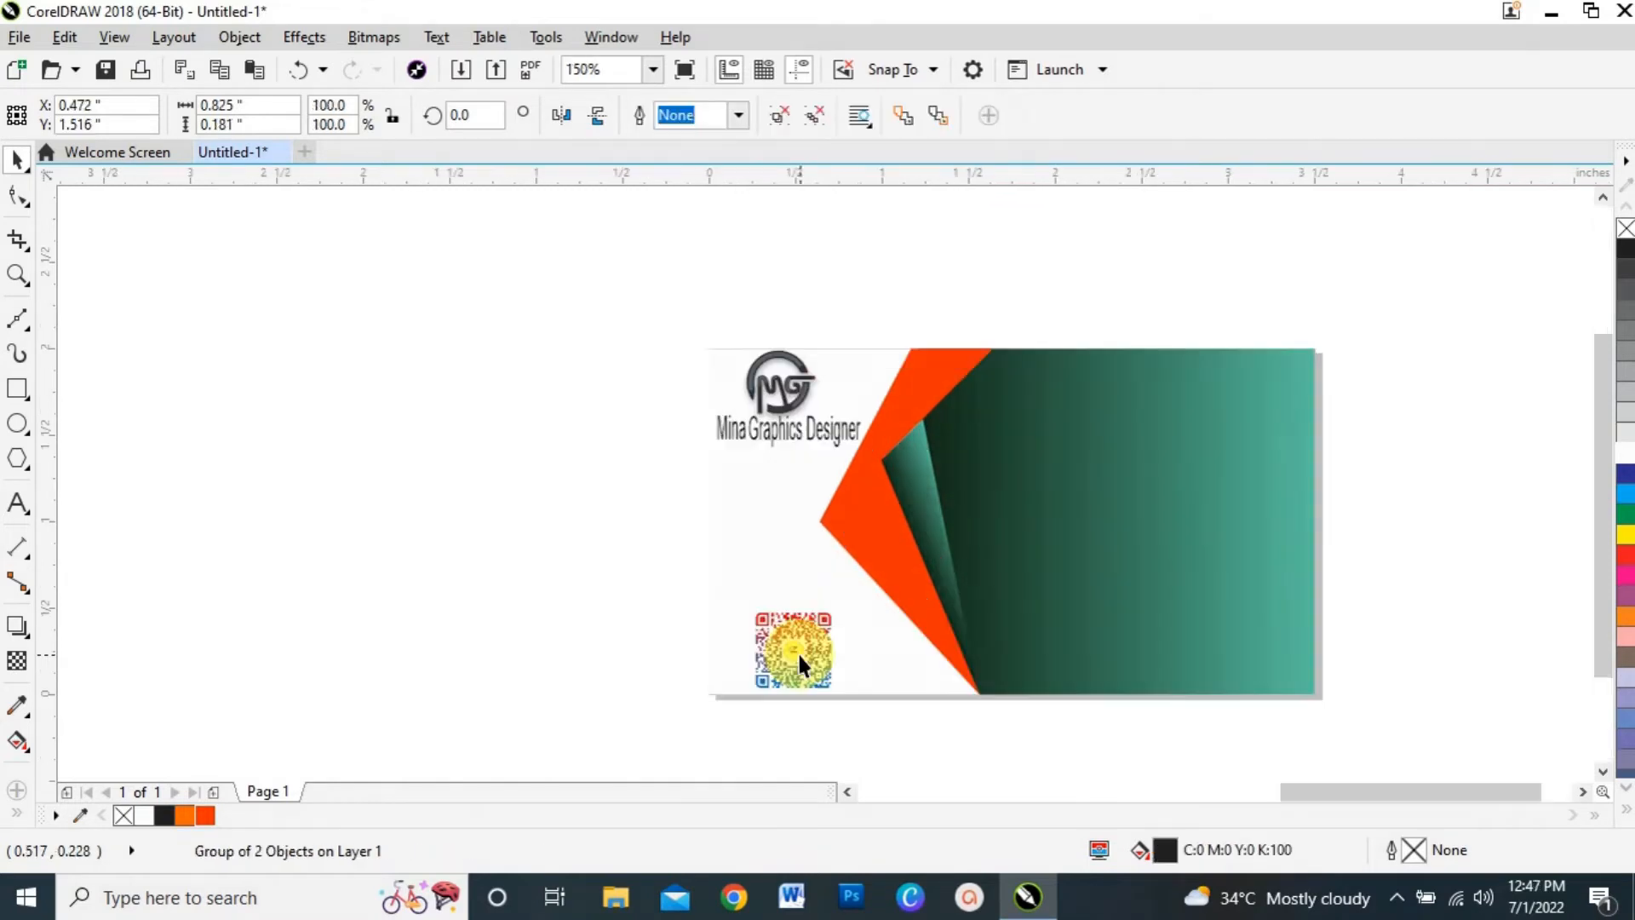
Enlarge the QR code to about 0.71 inches square and nudge it slightly left under the logo.
click(799, 654)
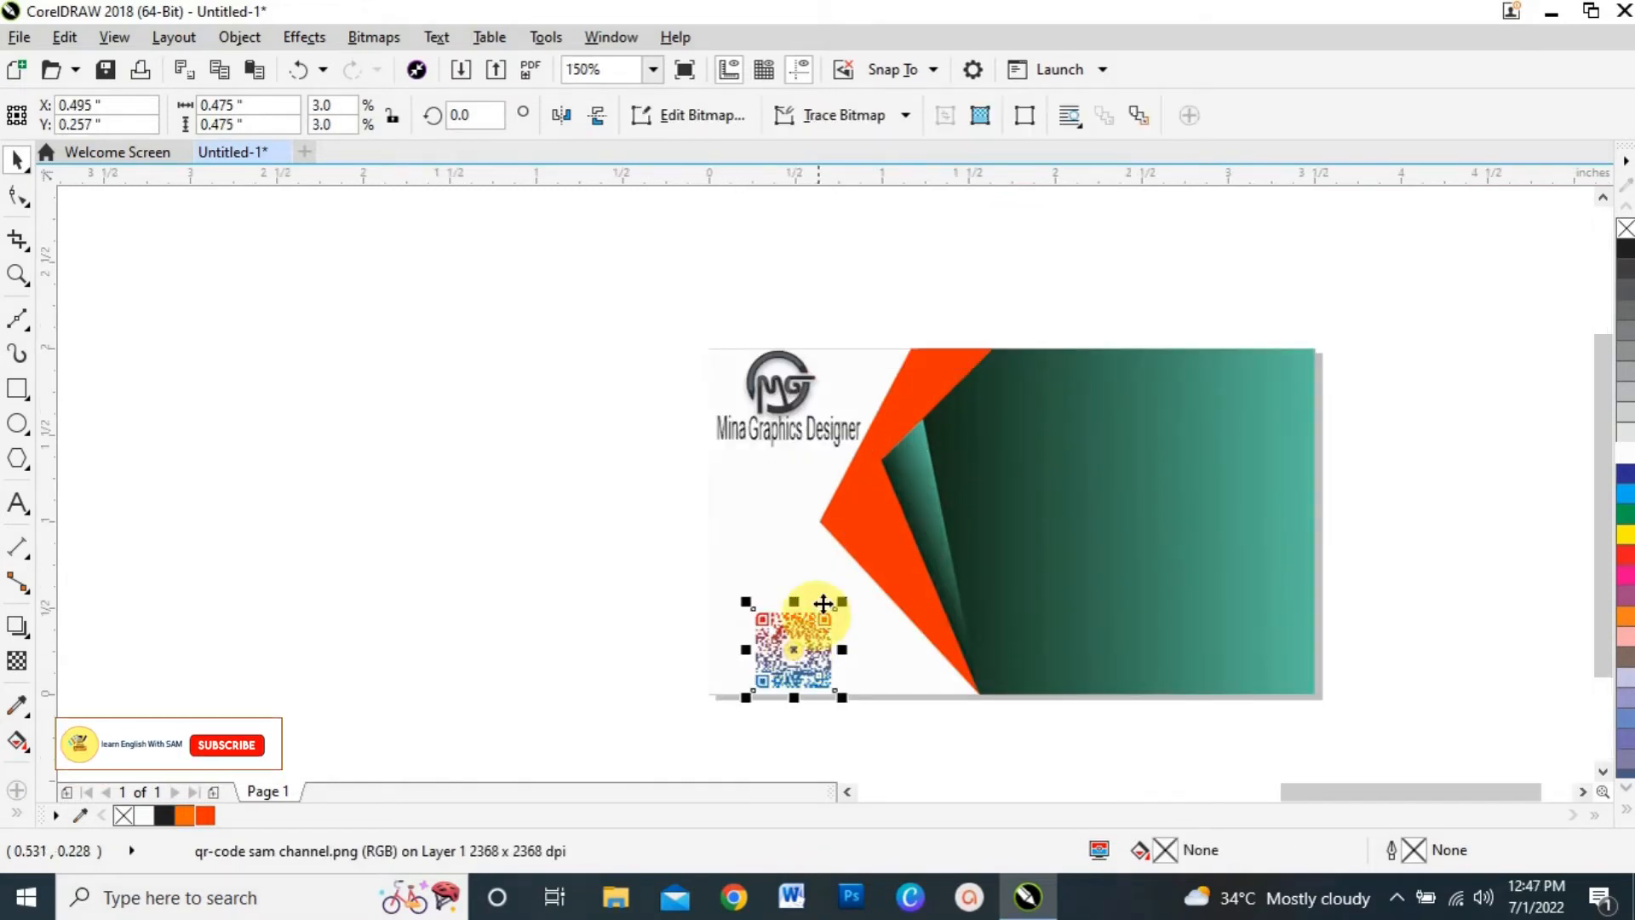
drag(845, 603, 860, 566)
key(Left)
key(Left)
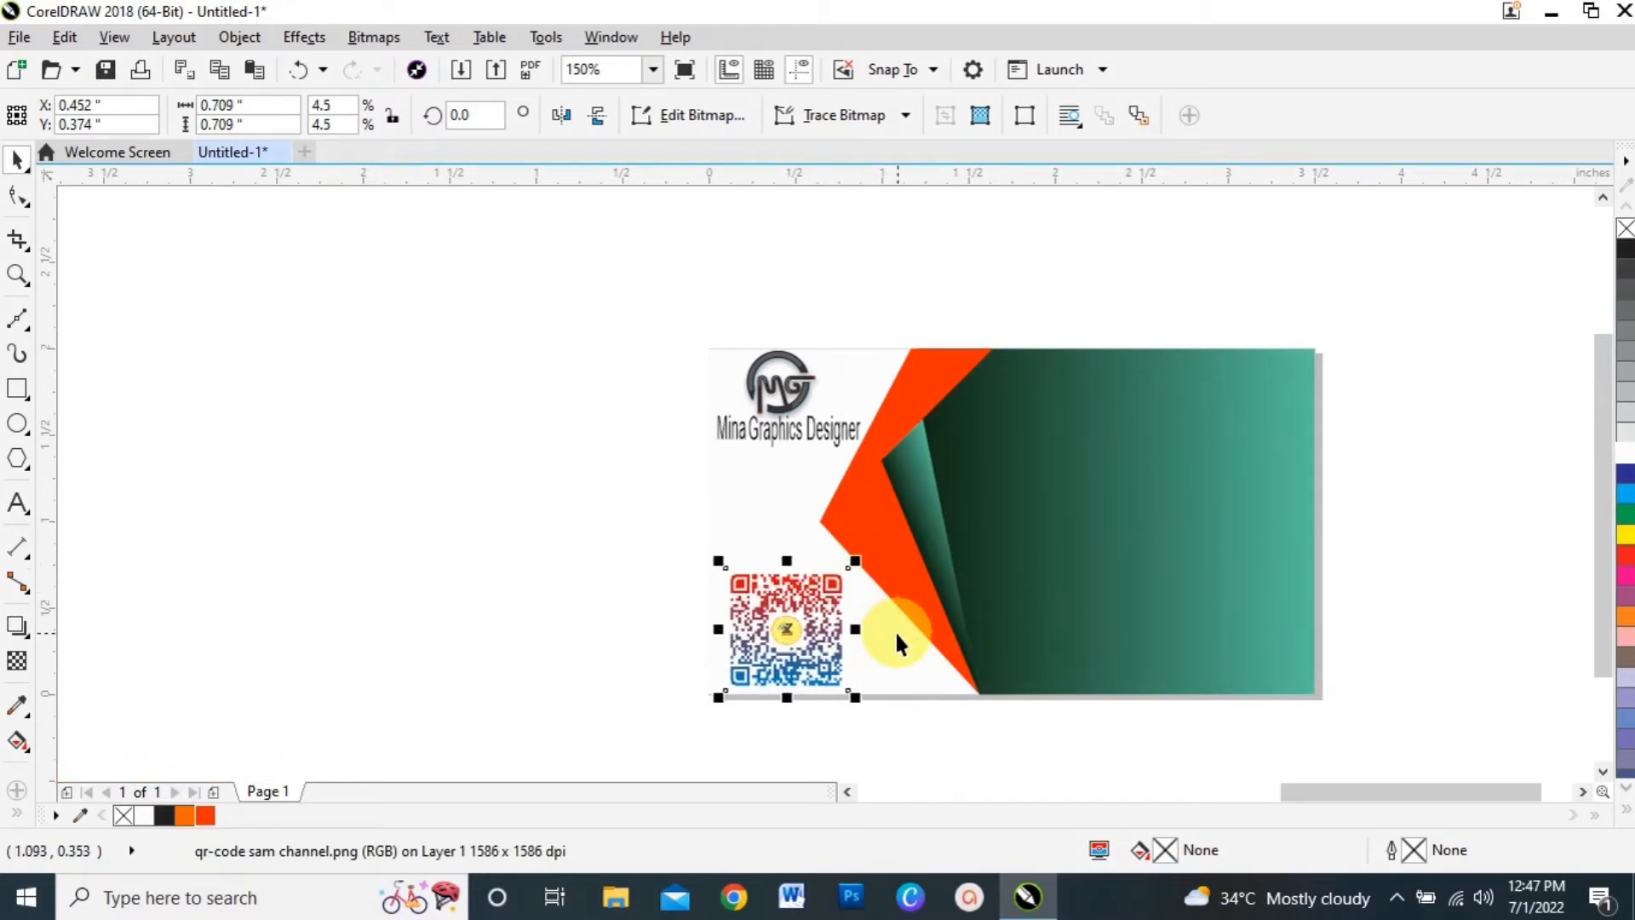
click(585, 532)
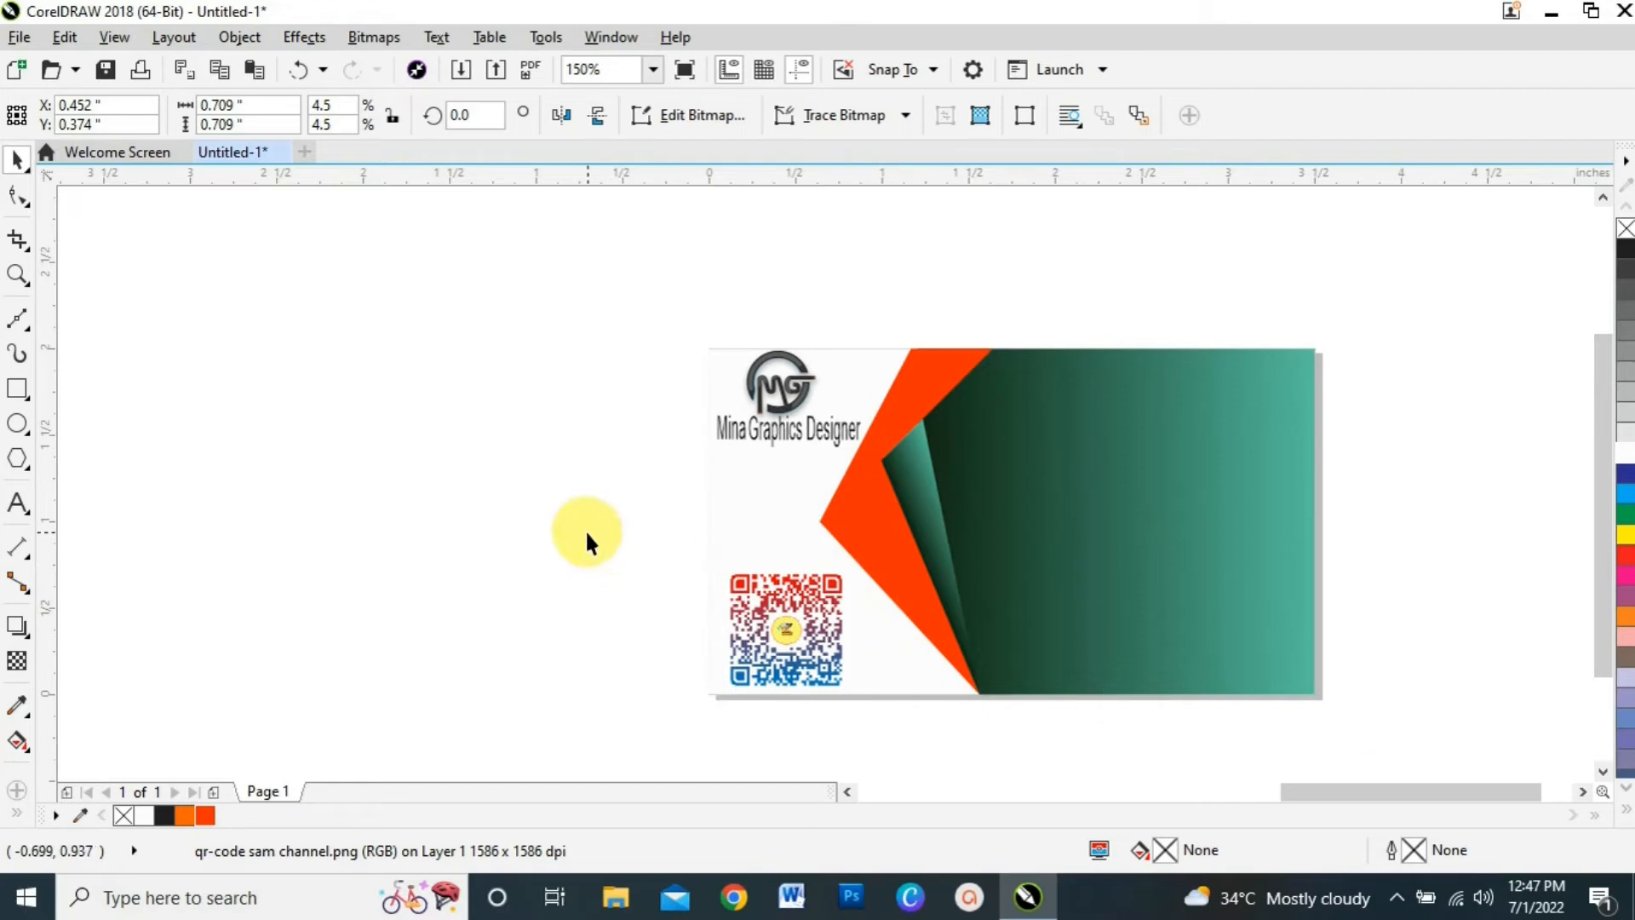
Add the artistic text "Your Name" on the empty area left of the card and stretch it to about 0.89 inches wide.
click(18, 510)
click(290, 412)
text(Y)
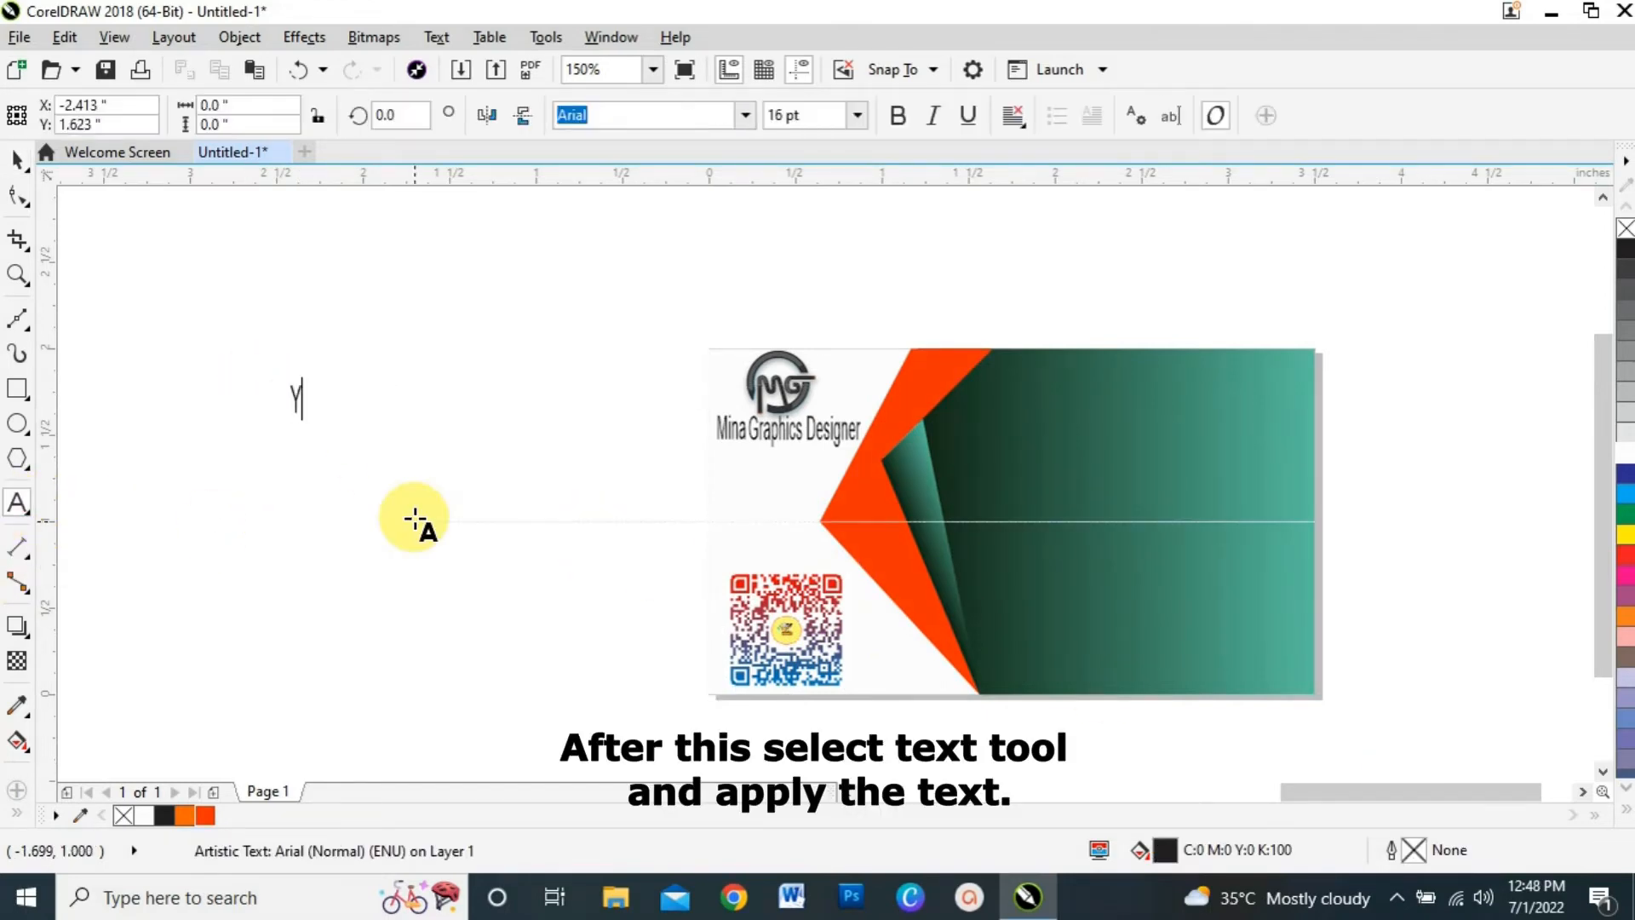
text(ou)
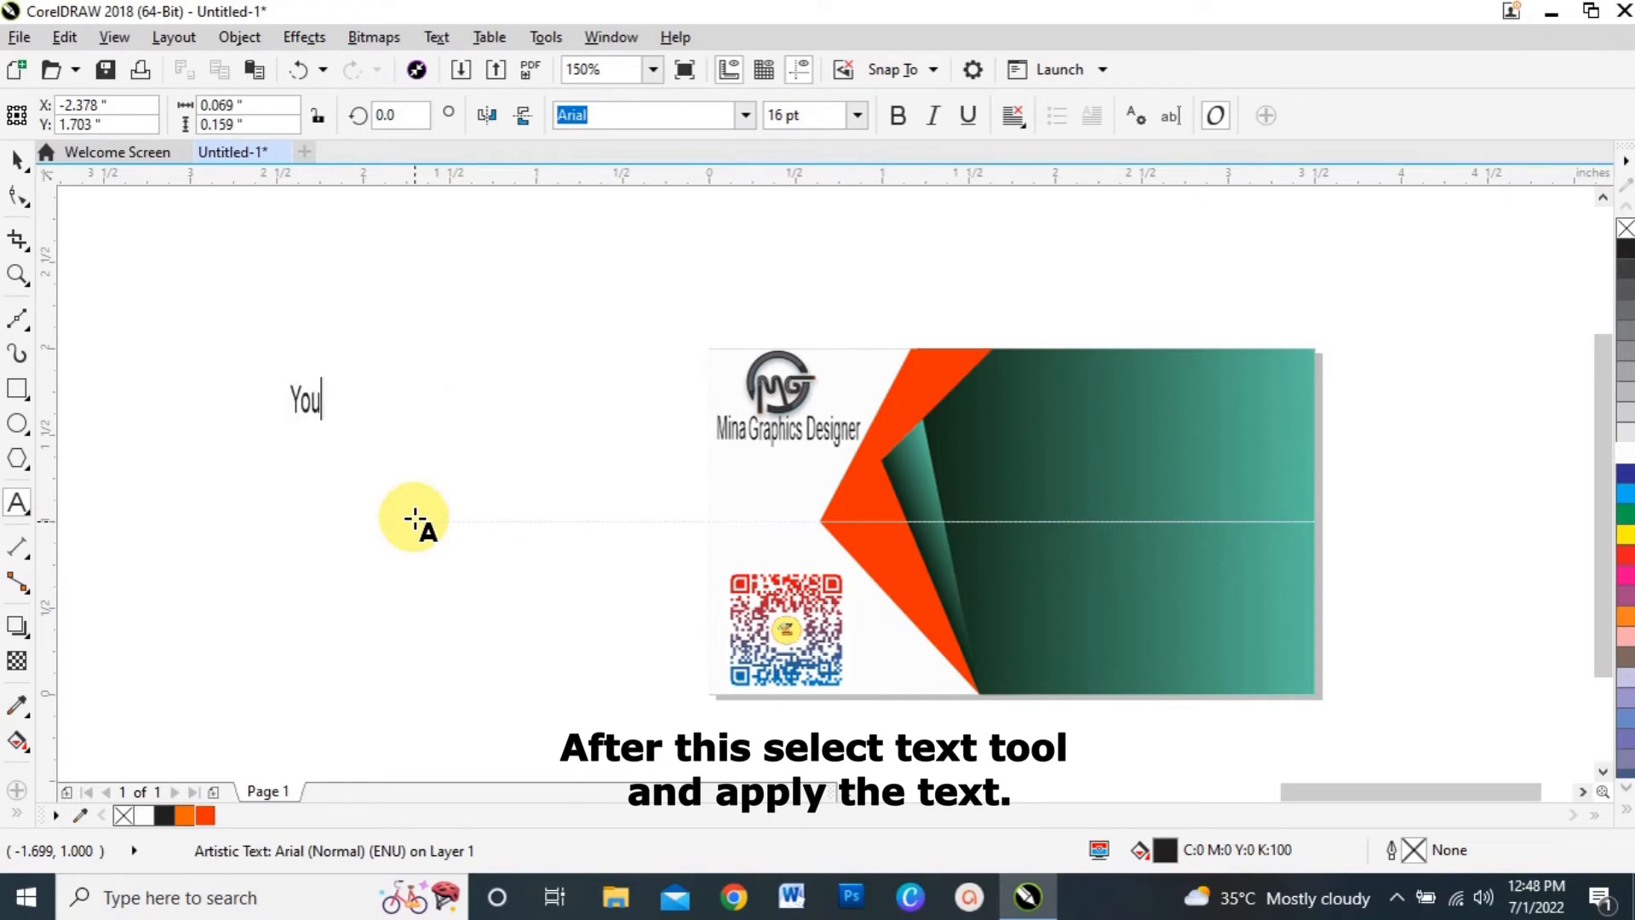
text(r Name)
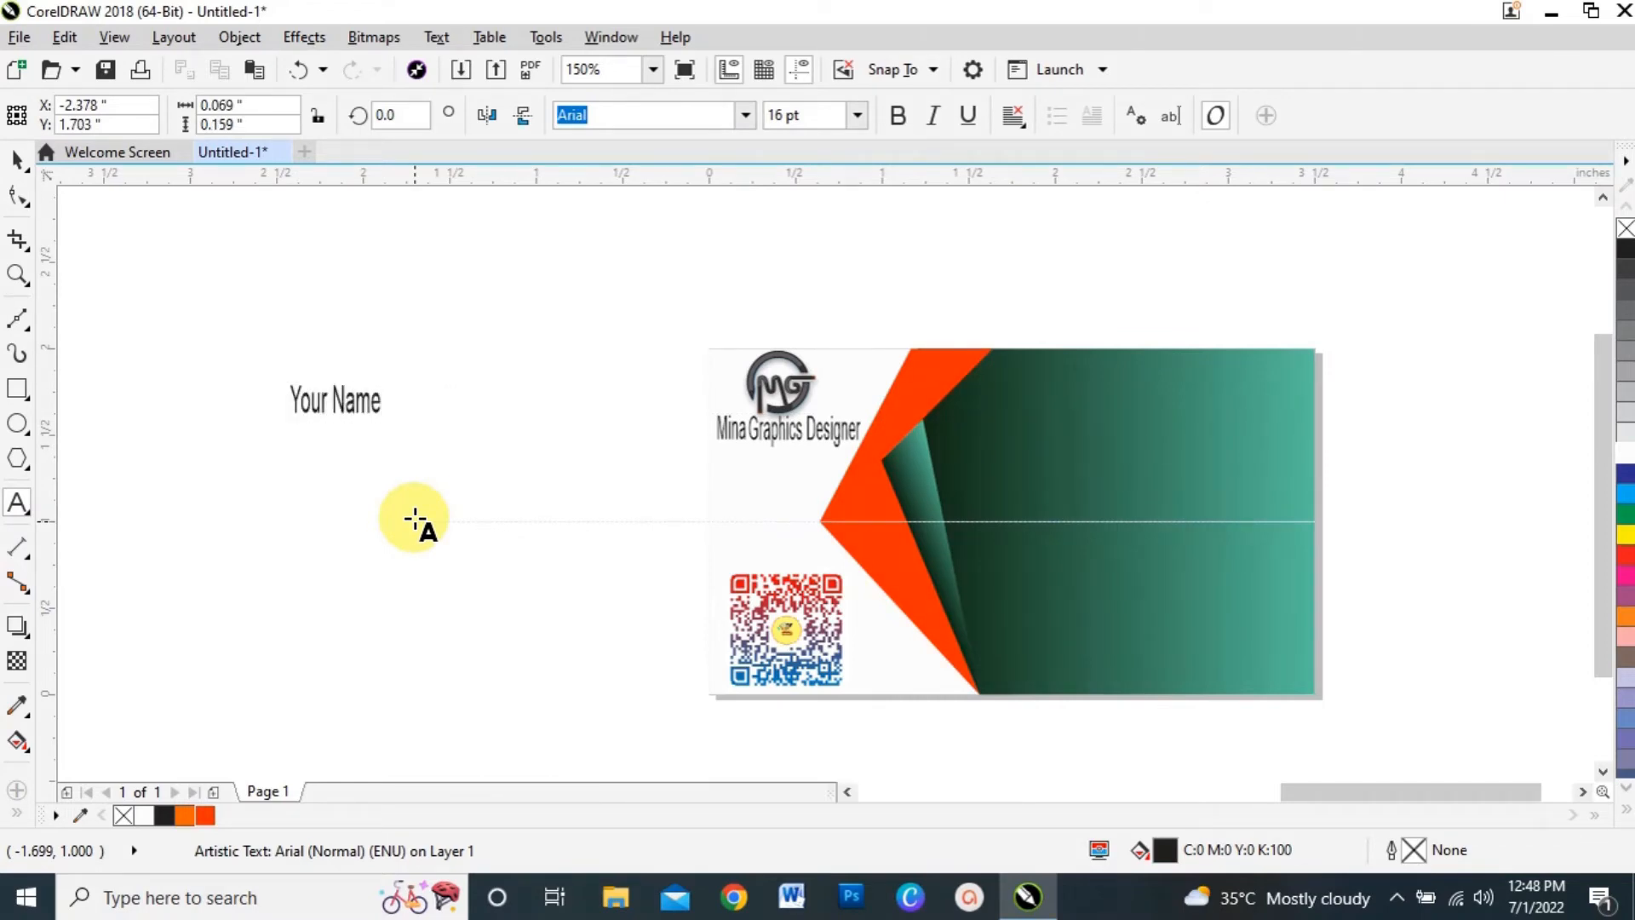
click(385, 409)
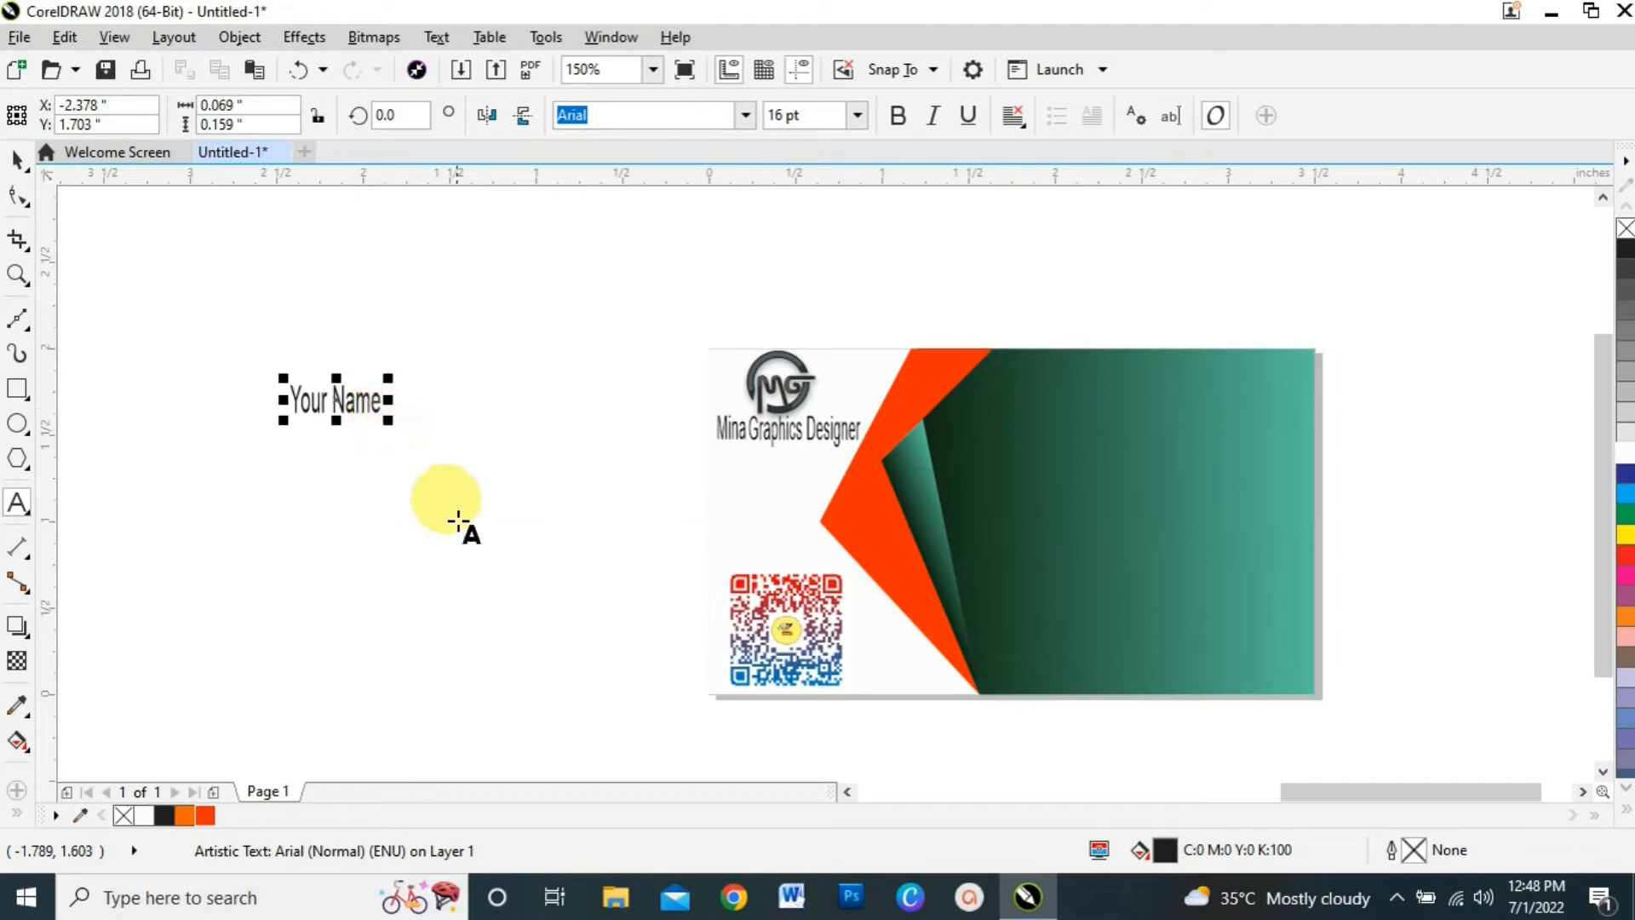
drag(389, 401, 453, 406)
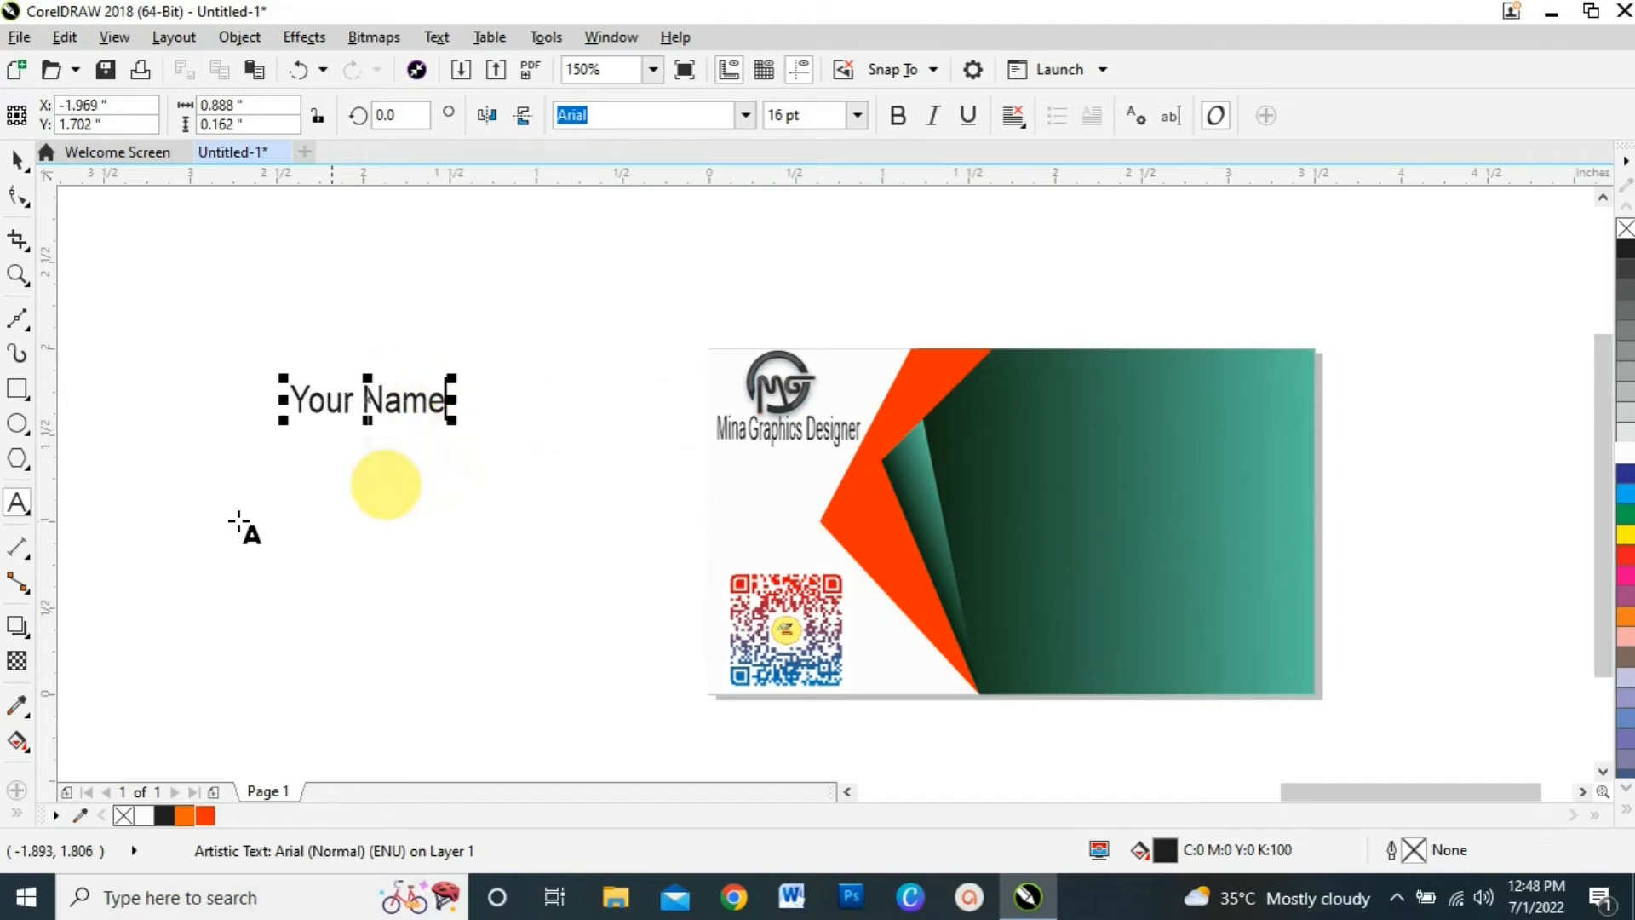
Draw a horizontal 0.5 pt connector line directly beneath "Your Name", spanning the width of the text.
click(19, 552)
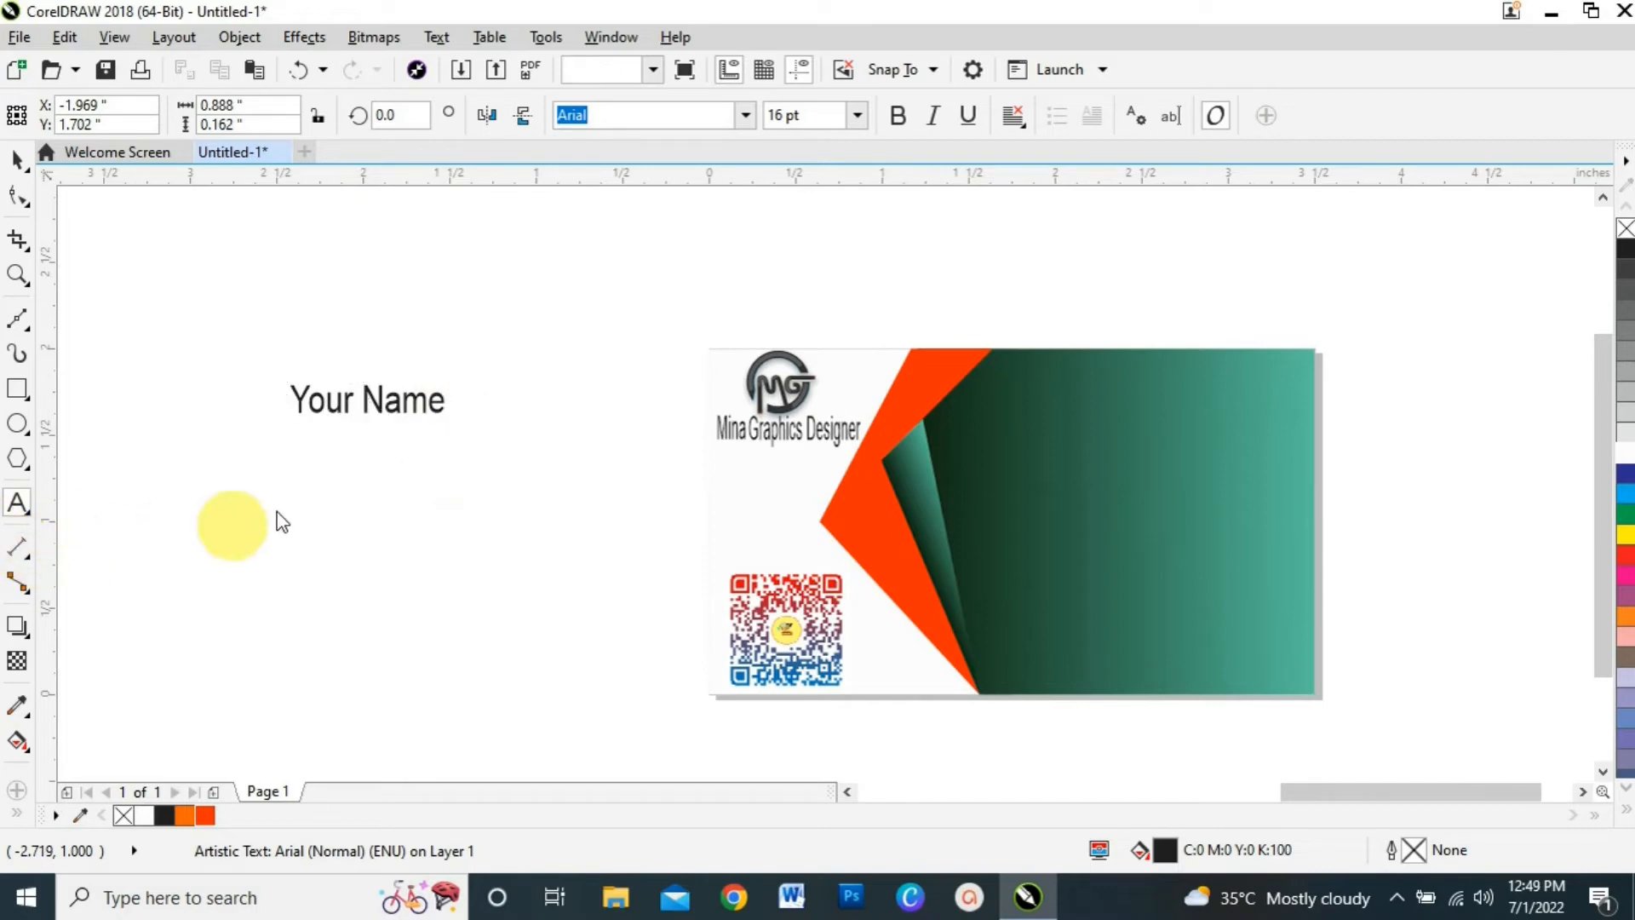
drag(291, 426, 460, 439)
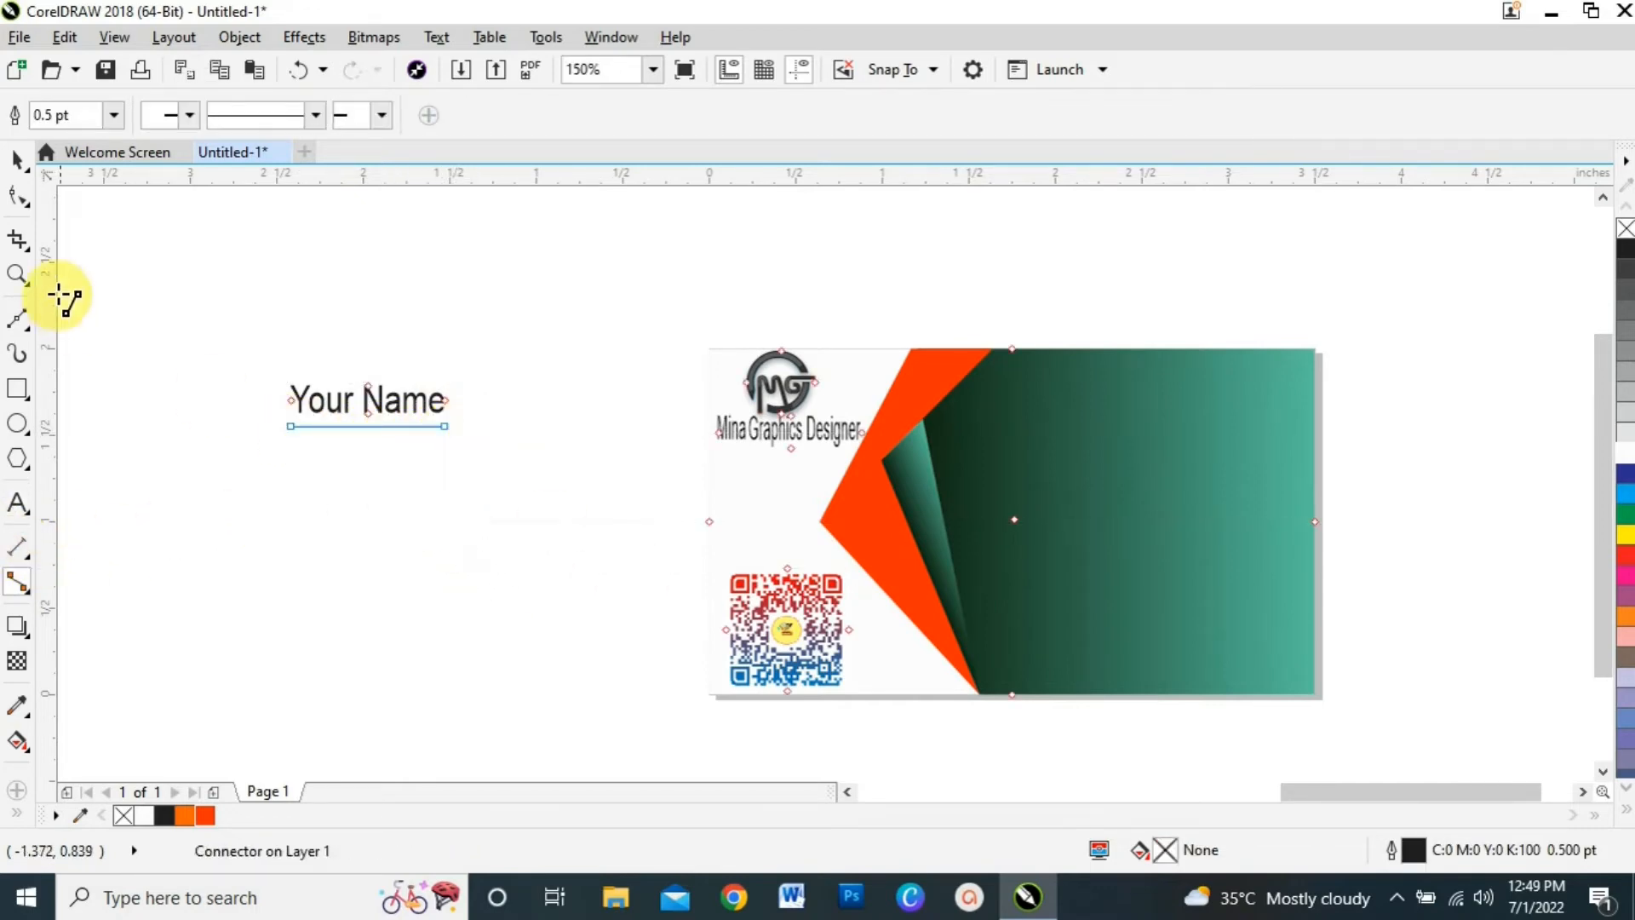
click(16, 162)
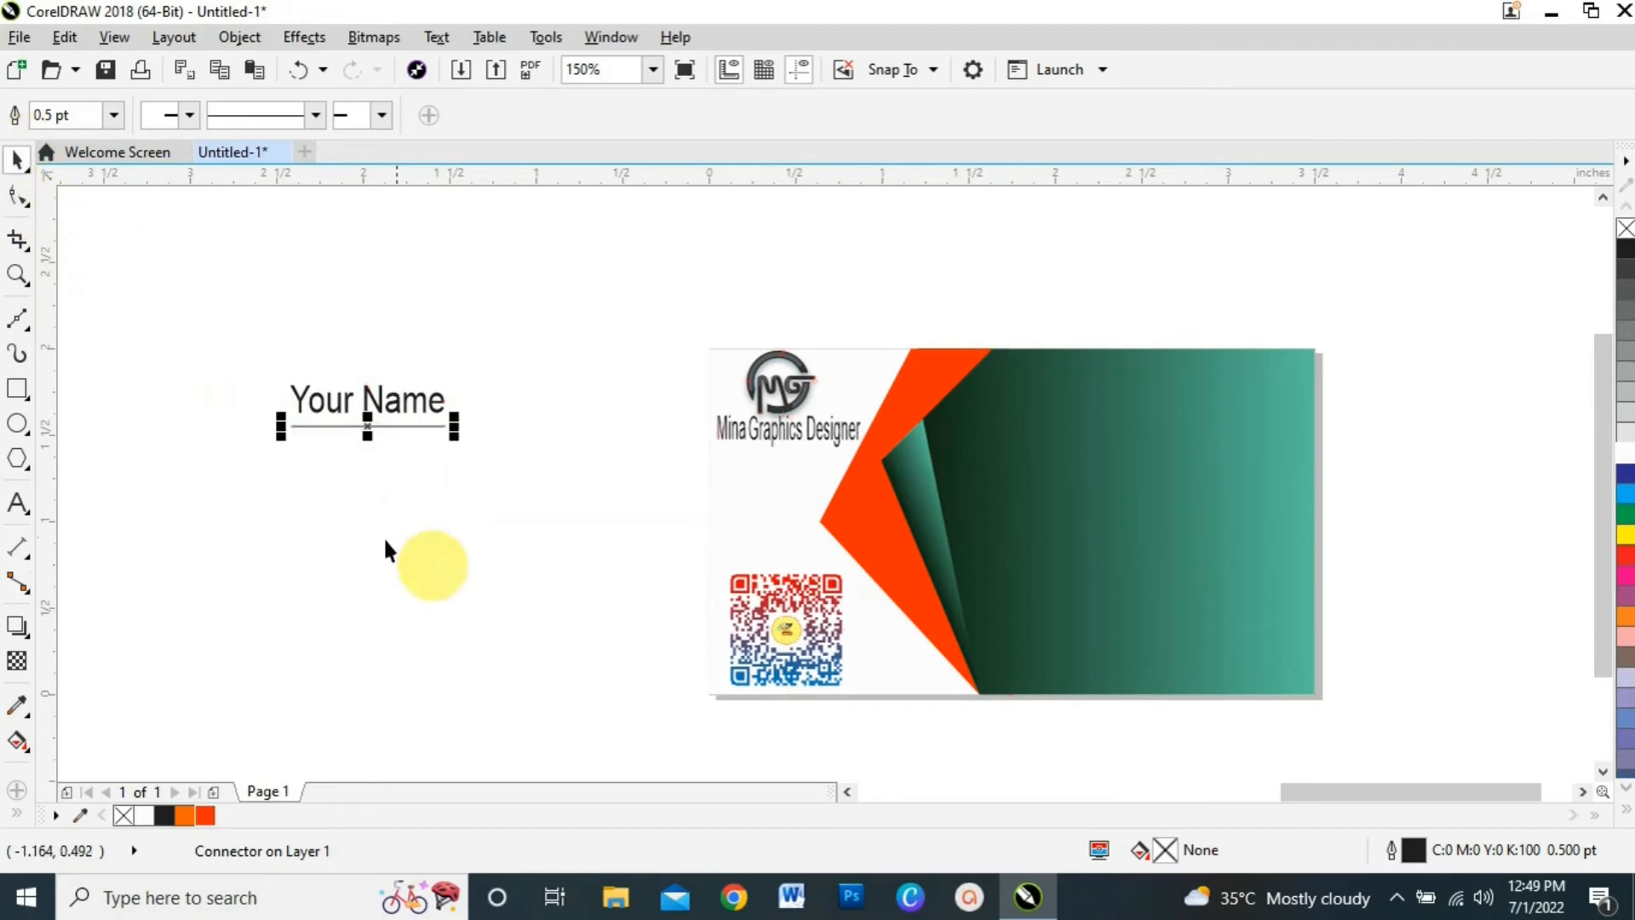
click(310, 447)
Add the artistic text "Job Designation" below the "Your Name" underline.
click(22, 529)
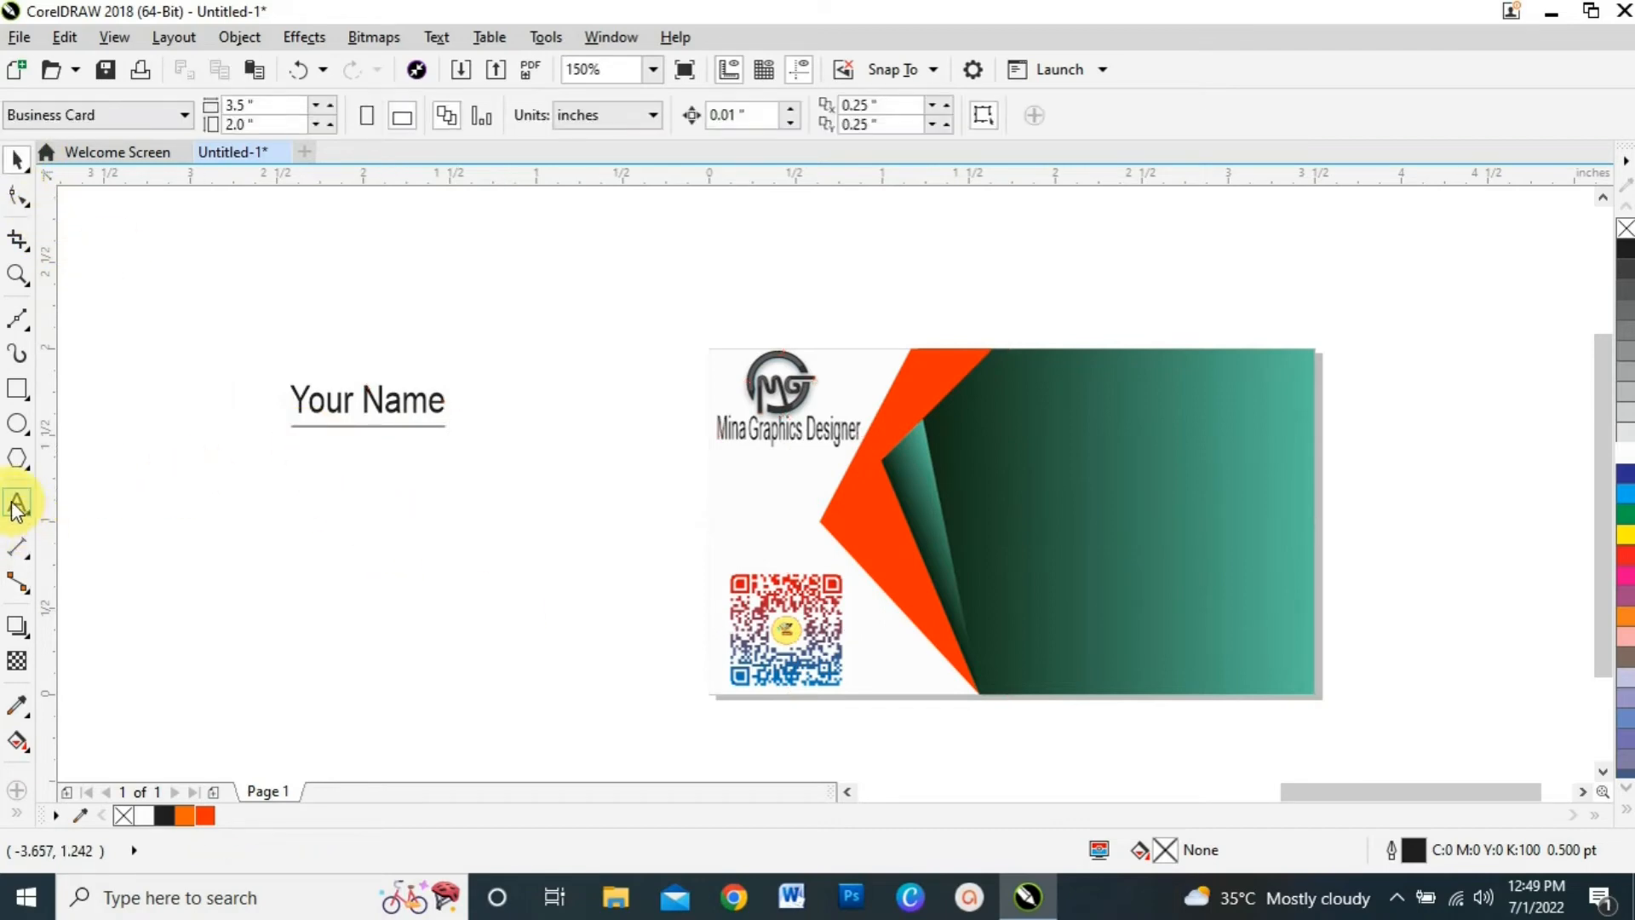
click(17, 504)
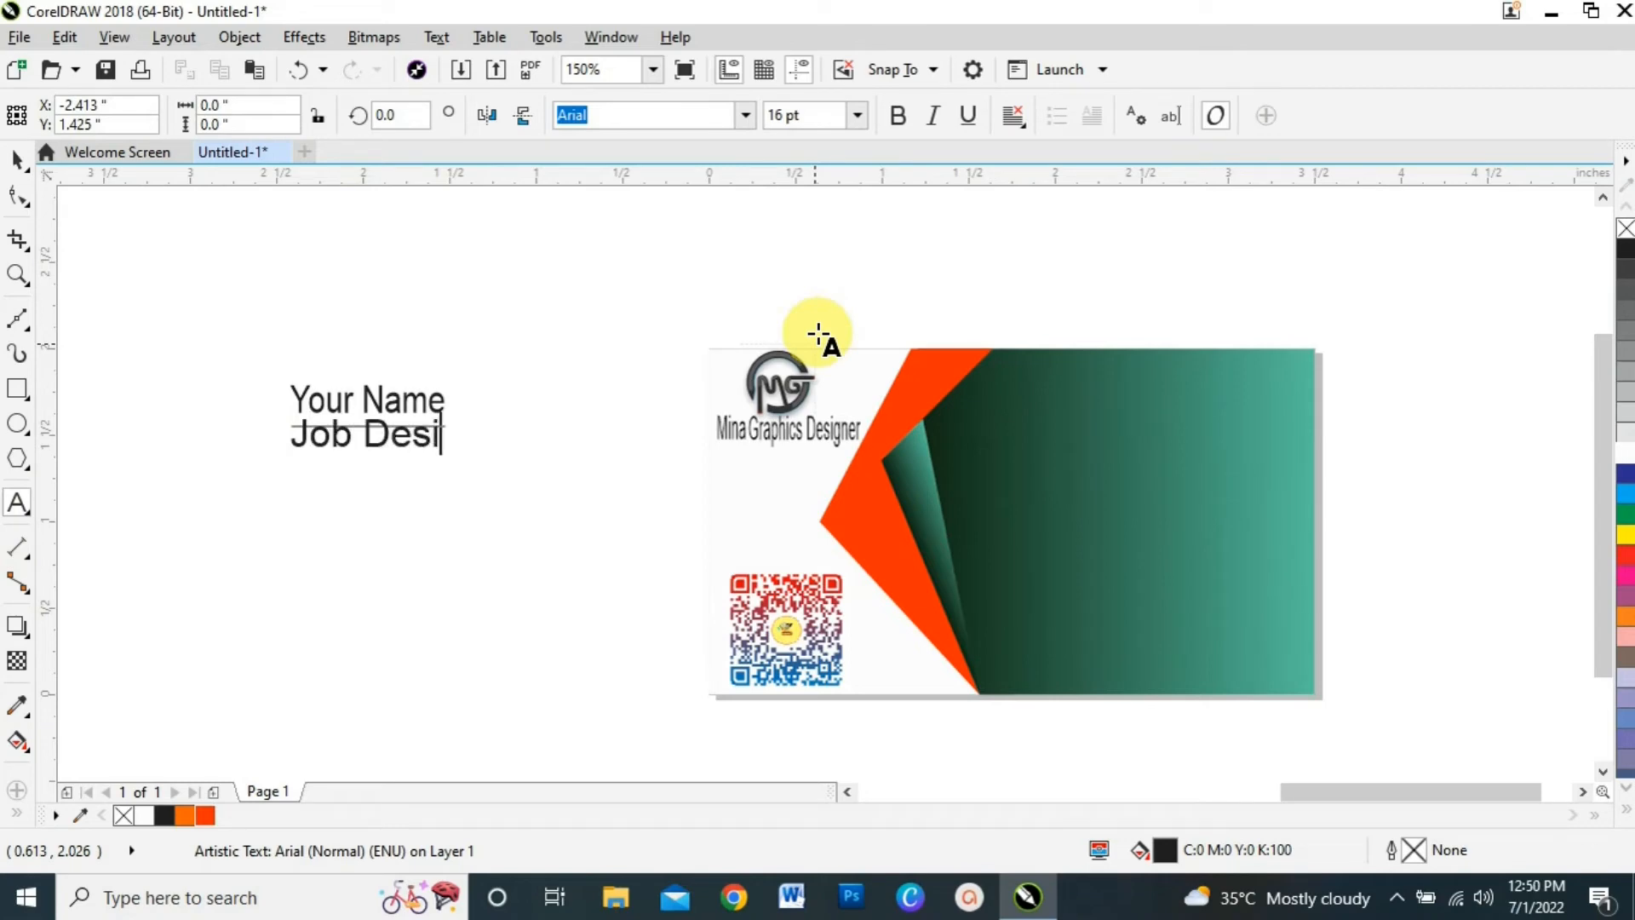
text(ion)
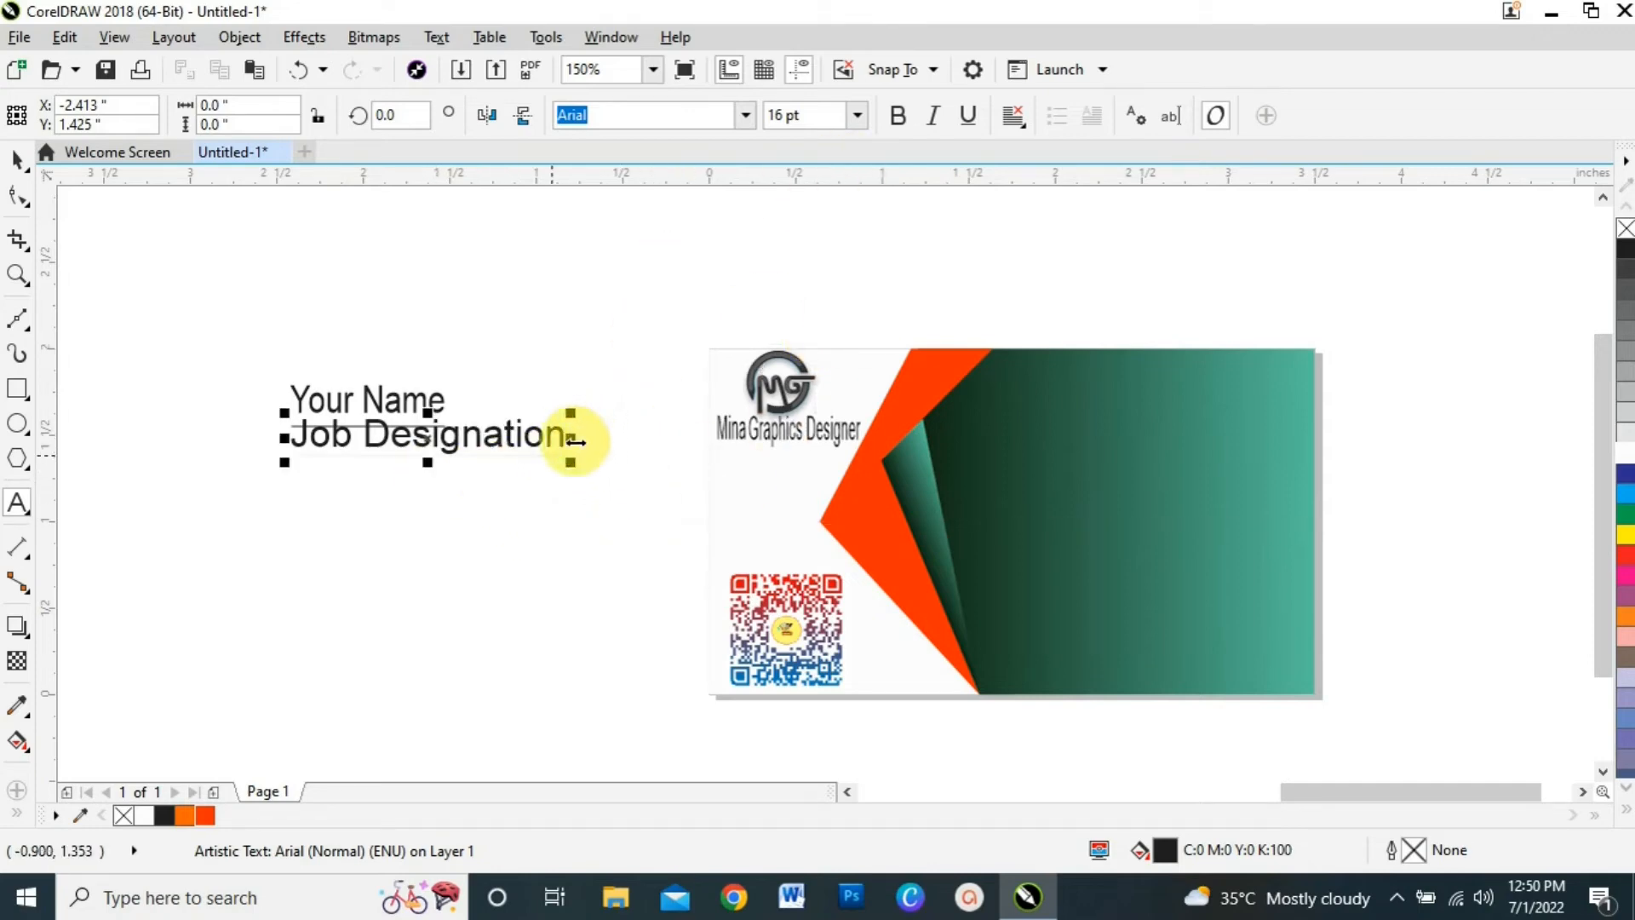
Narrow the "Job Designation" text to roughly the width of "Your Name" and move it down below the underline.
drag(571, 437, 472, 449)
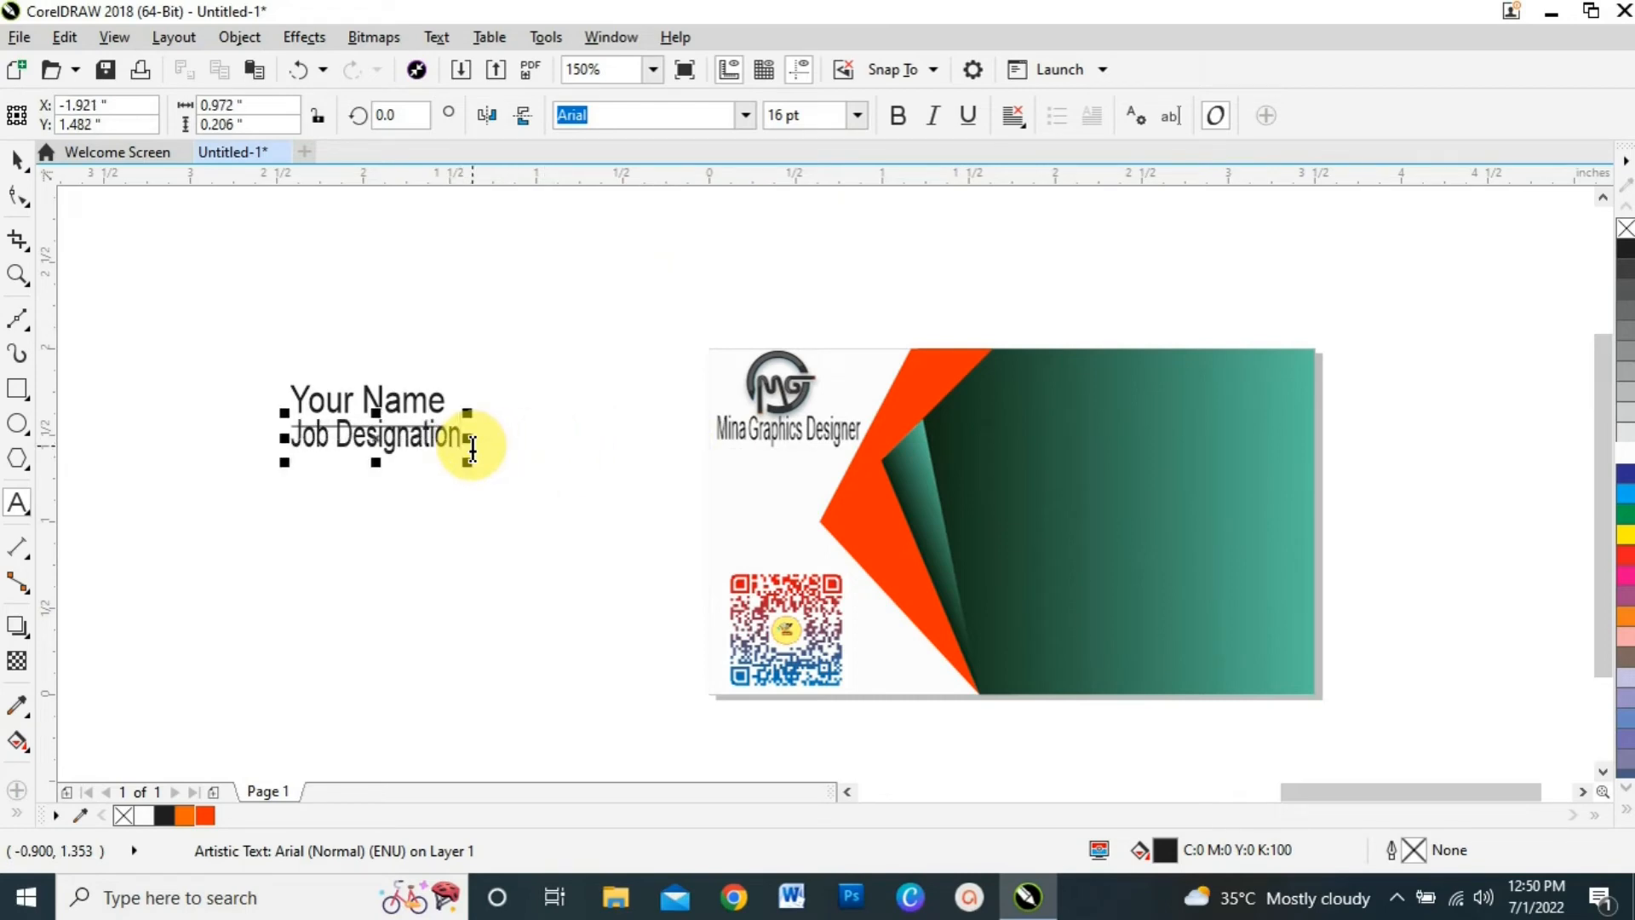
click(17, 169)
key(Down)
key(Down)
key(Down)
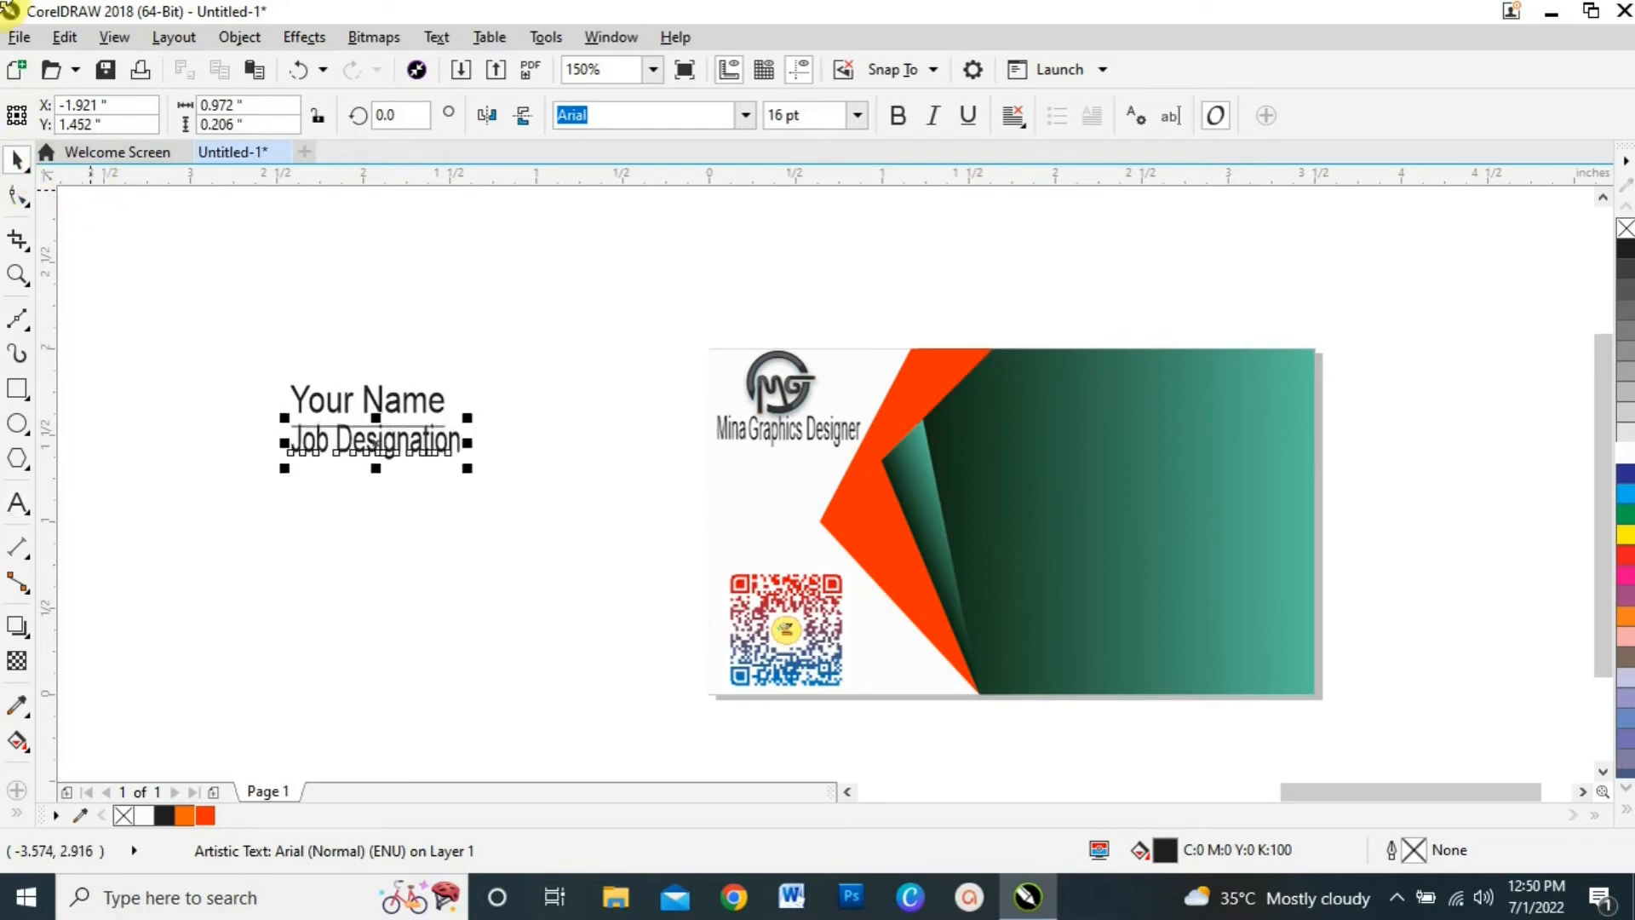
key(Down)
key(Down)
key(Down)
key(Down)
key(Down)
click(474, 504)
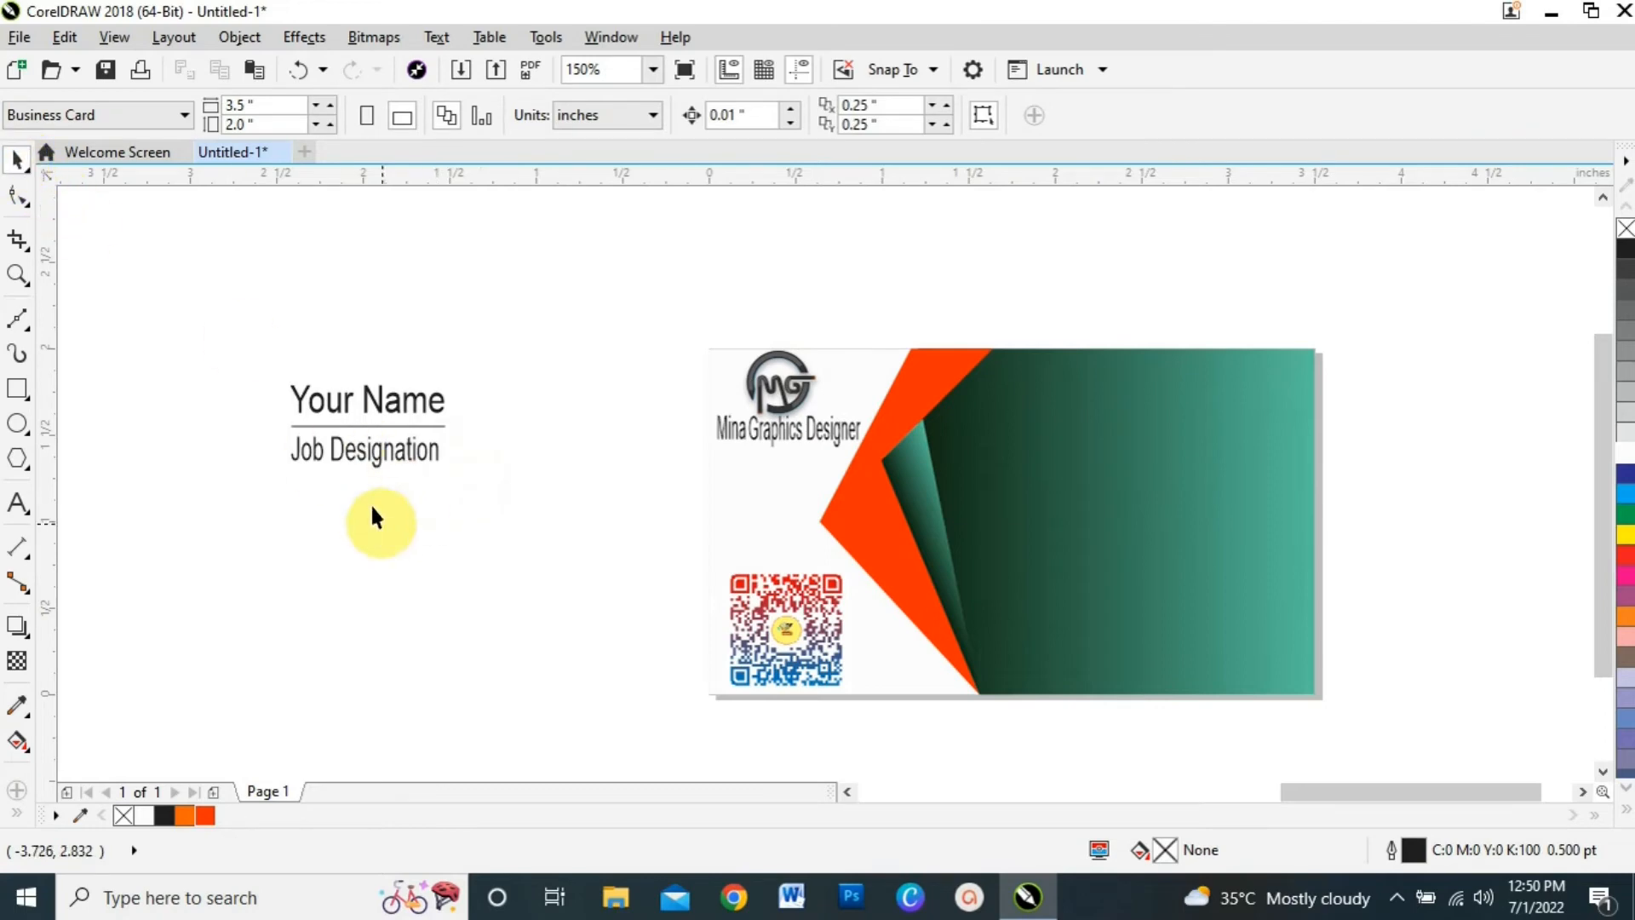
Place the name, line and job title in the card's upper-right corner at about 0.68 inches wide and fill the text white.
drag(474, 500, 473, 502)
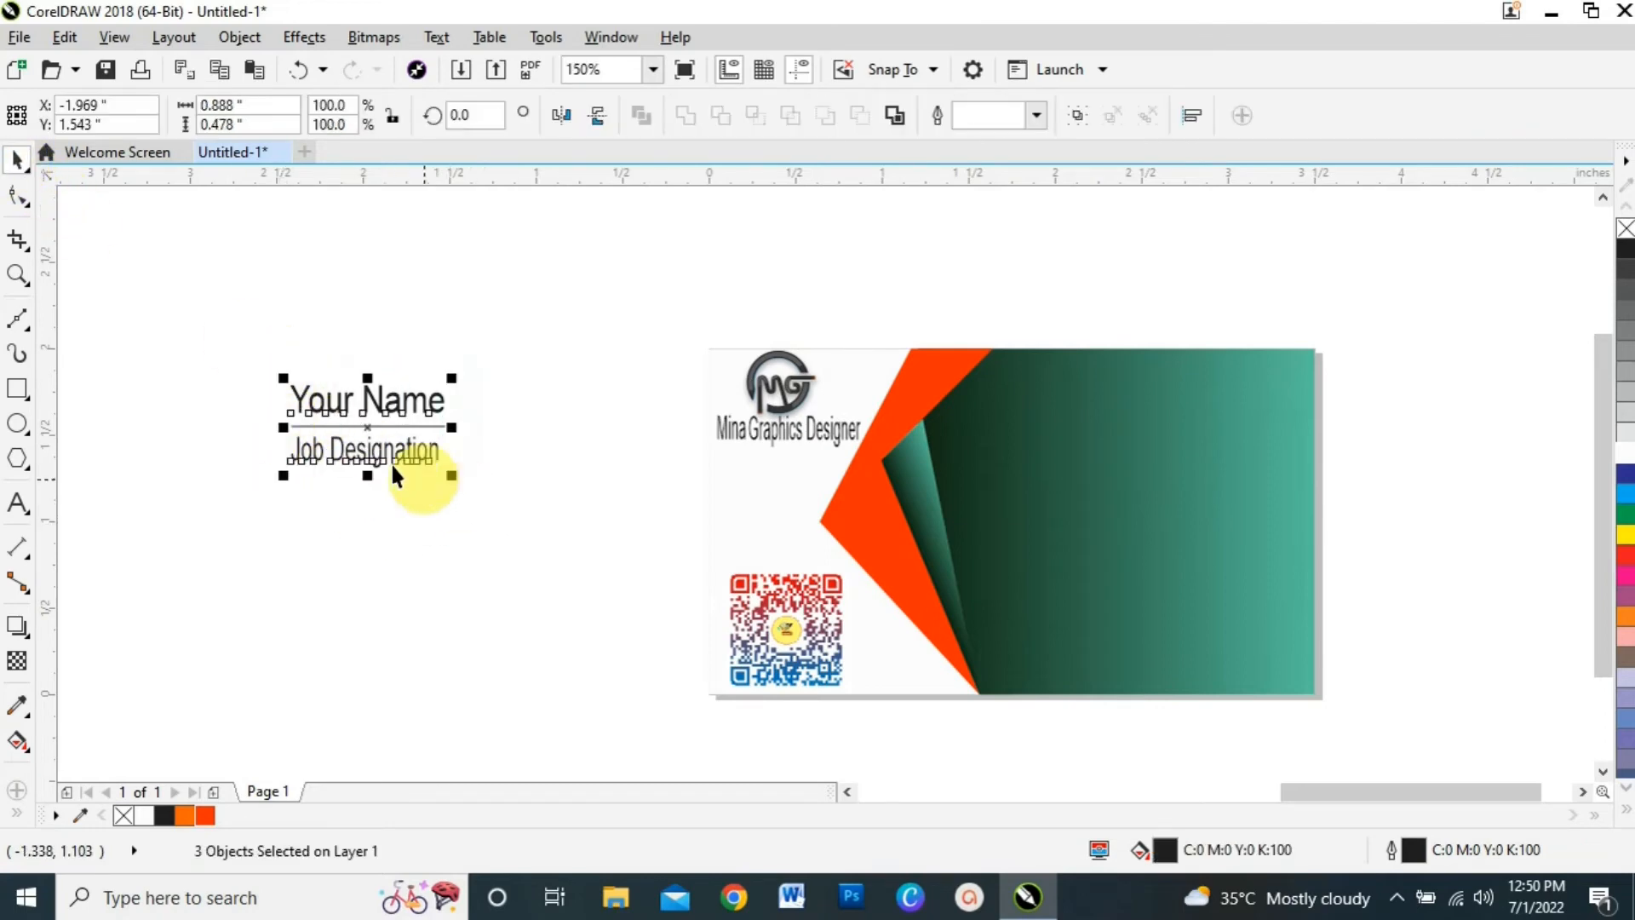
drag(369, 431, 1194, 400)
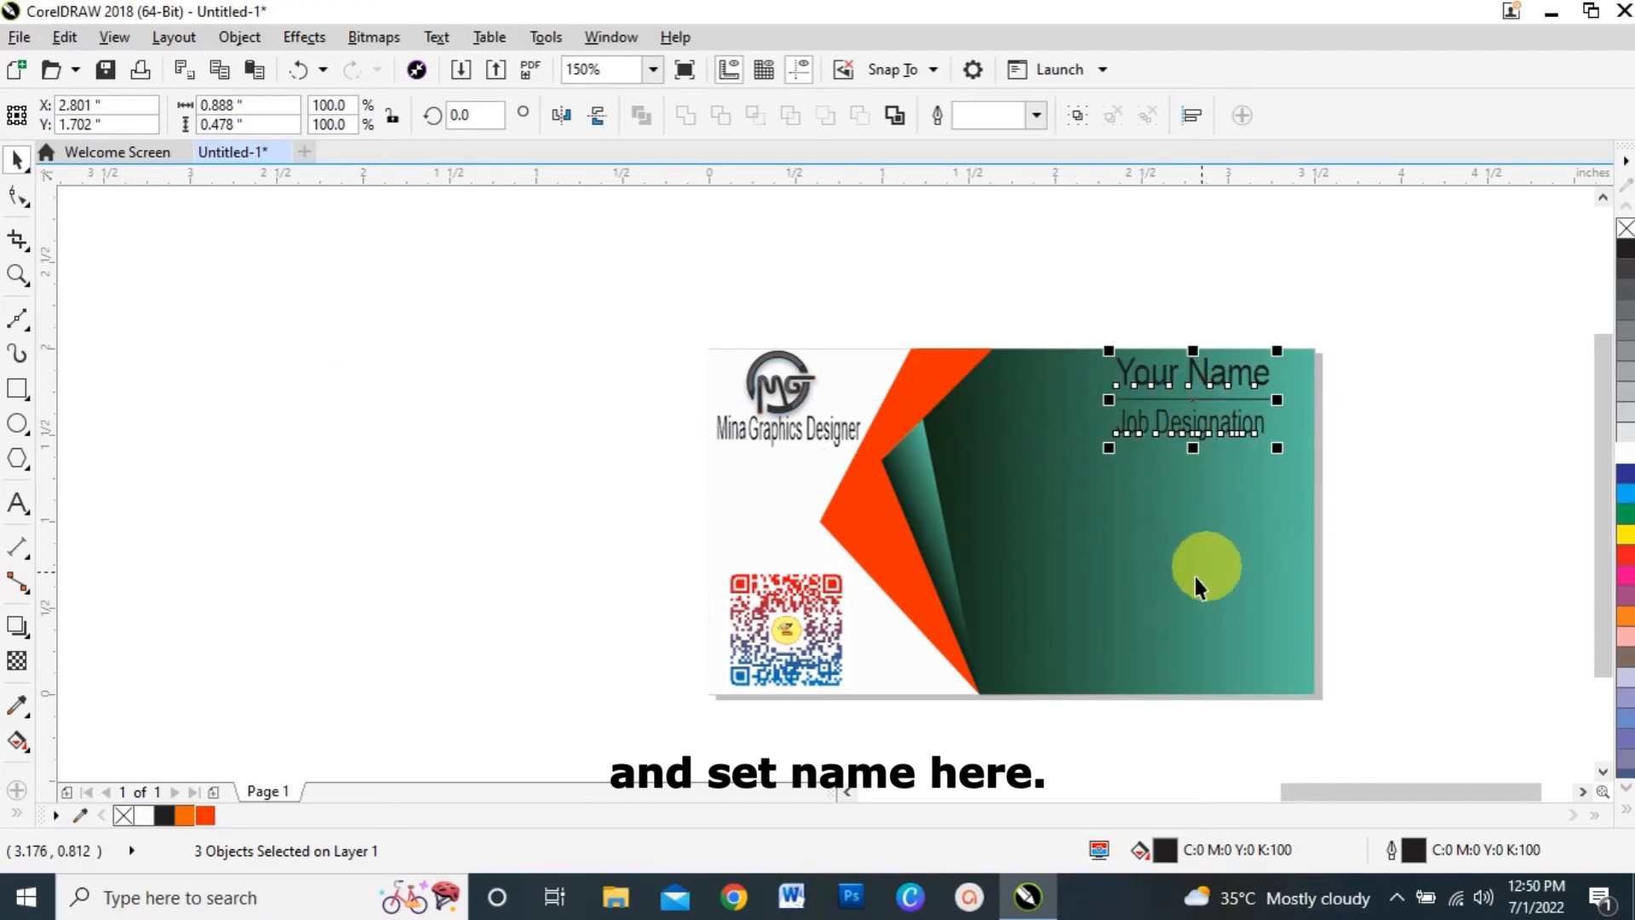
drag(1111, 449, 1129, 430)
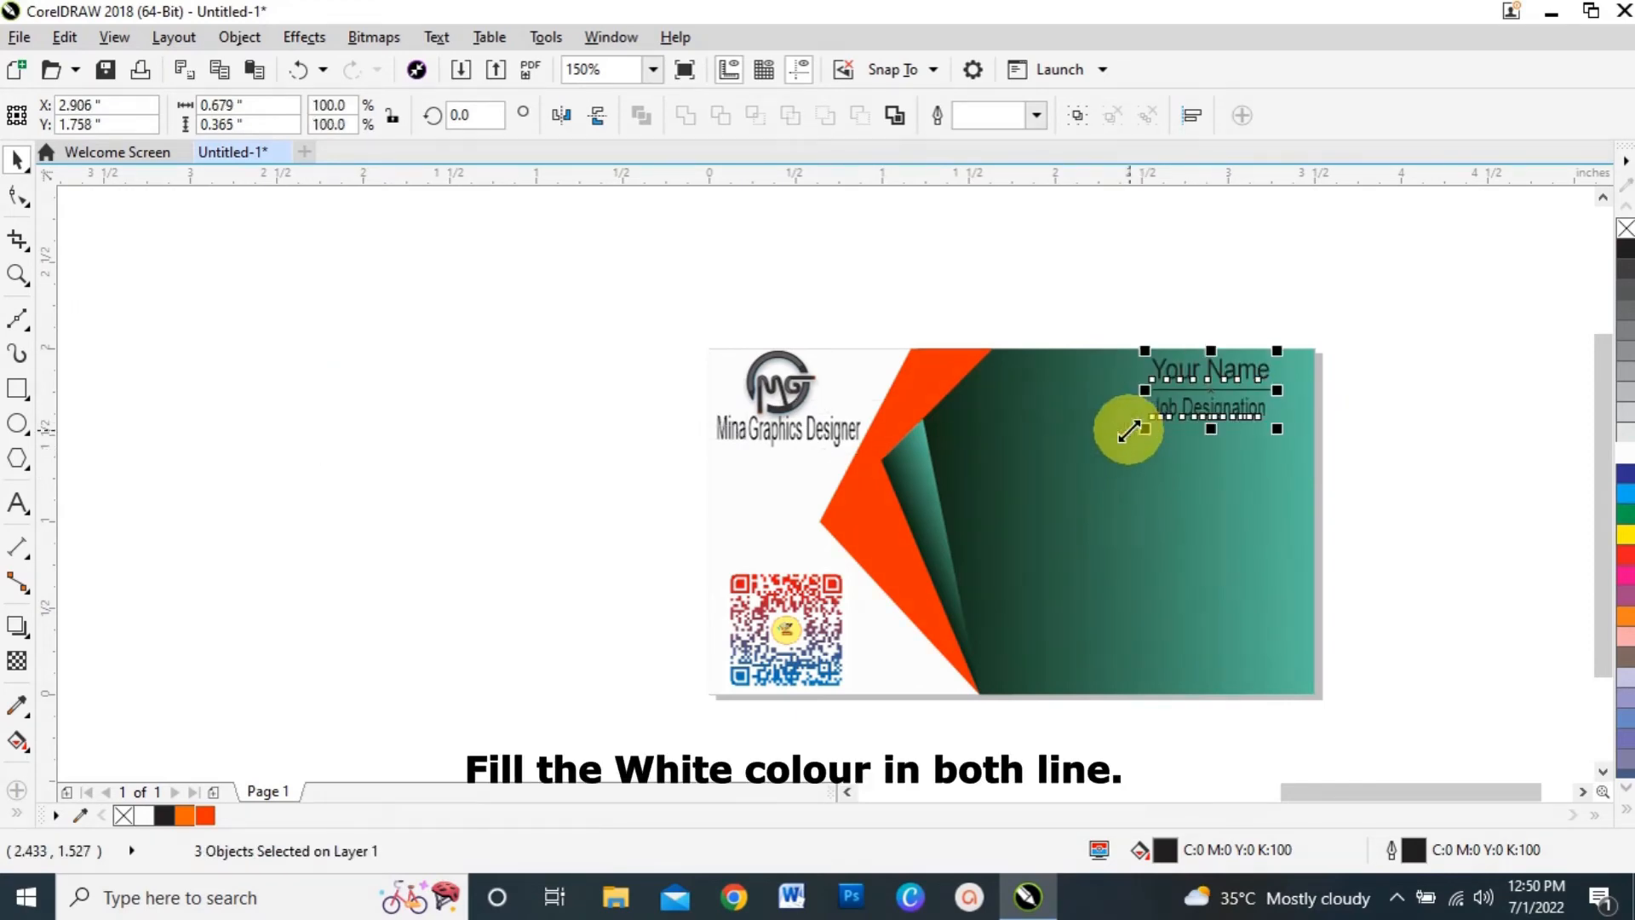
click(1627, 460)
click(1438, 467)
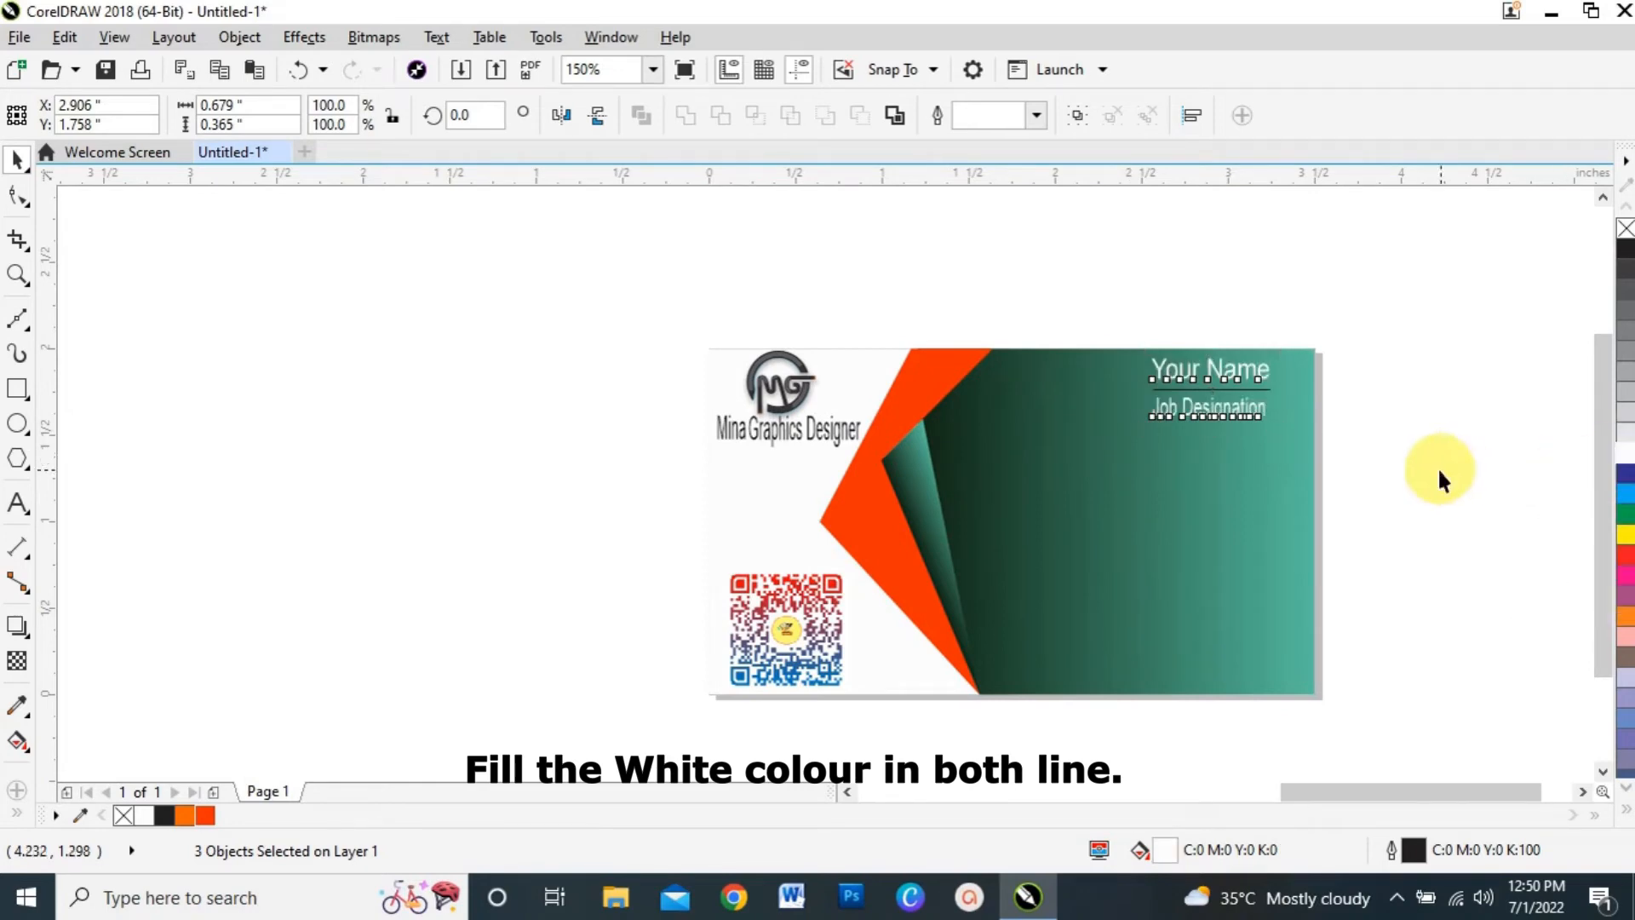
Colour the line between "Your Name" and "Job Designation" red and set its width to 1.5 pt.
click(1261, 390)
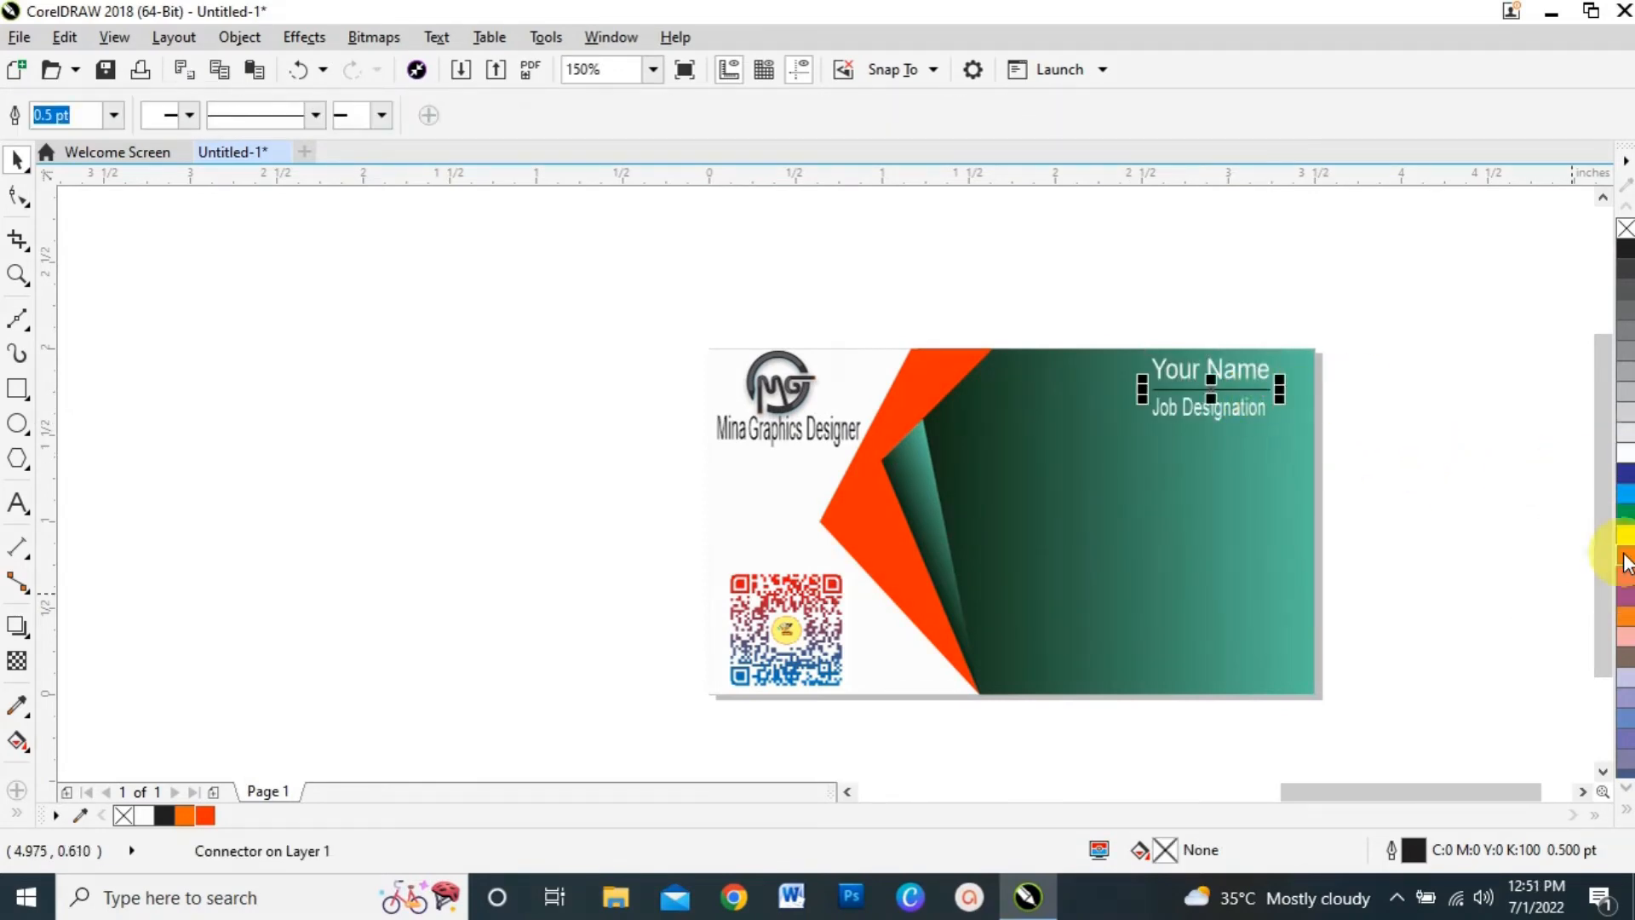
click(1405, 488)
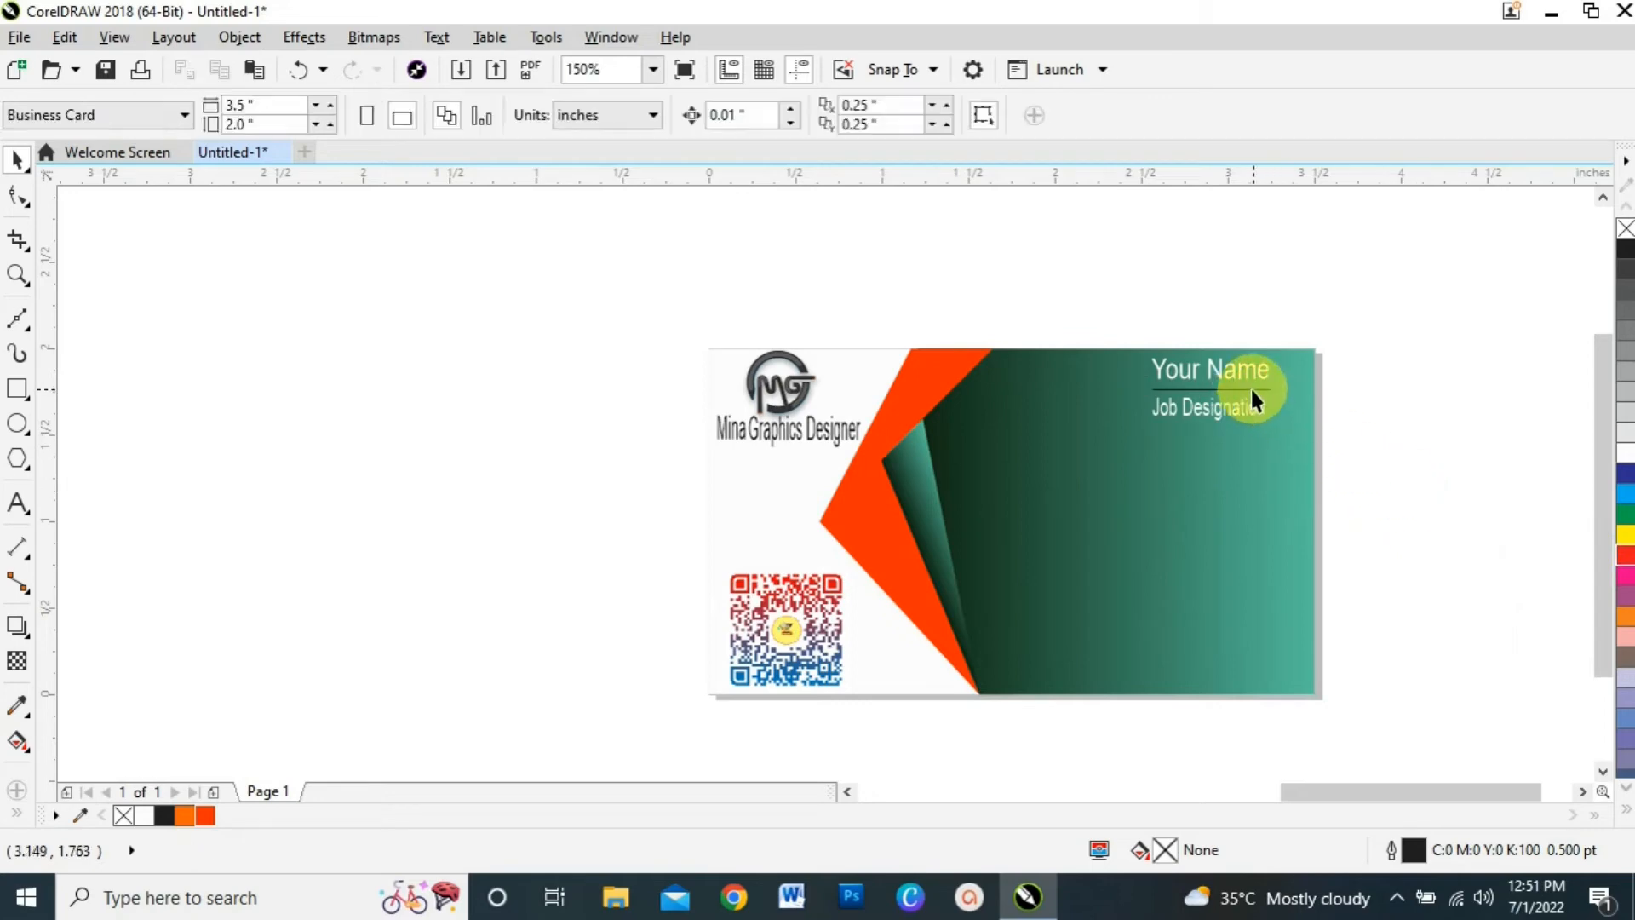
click(1250, 387)
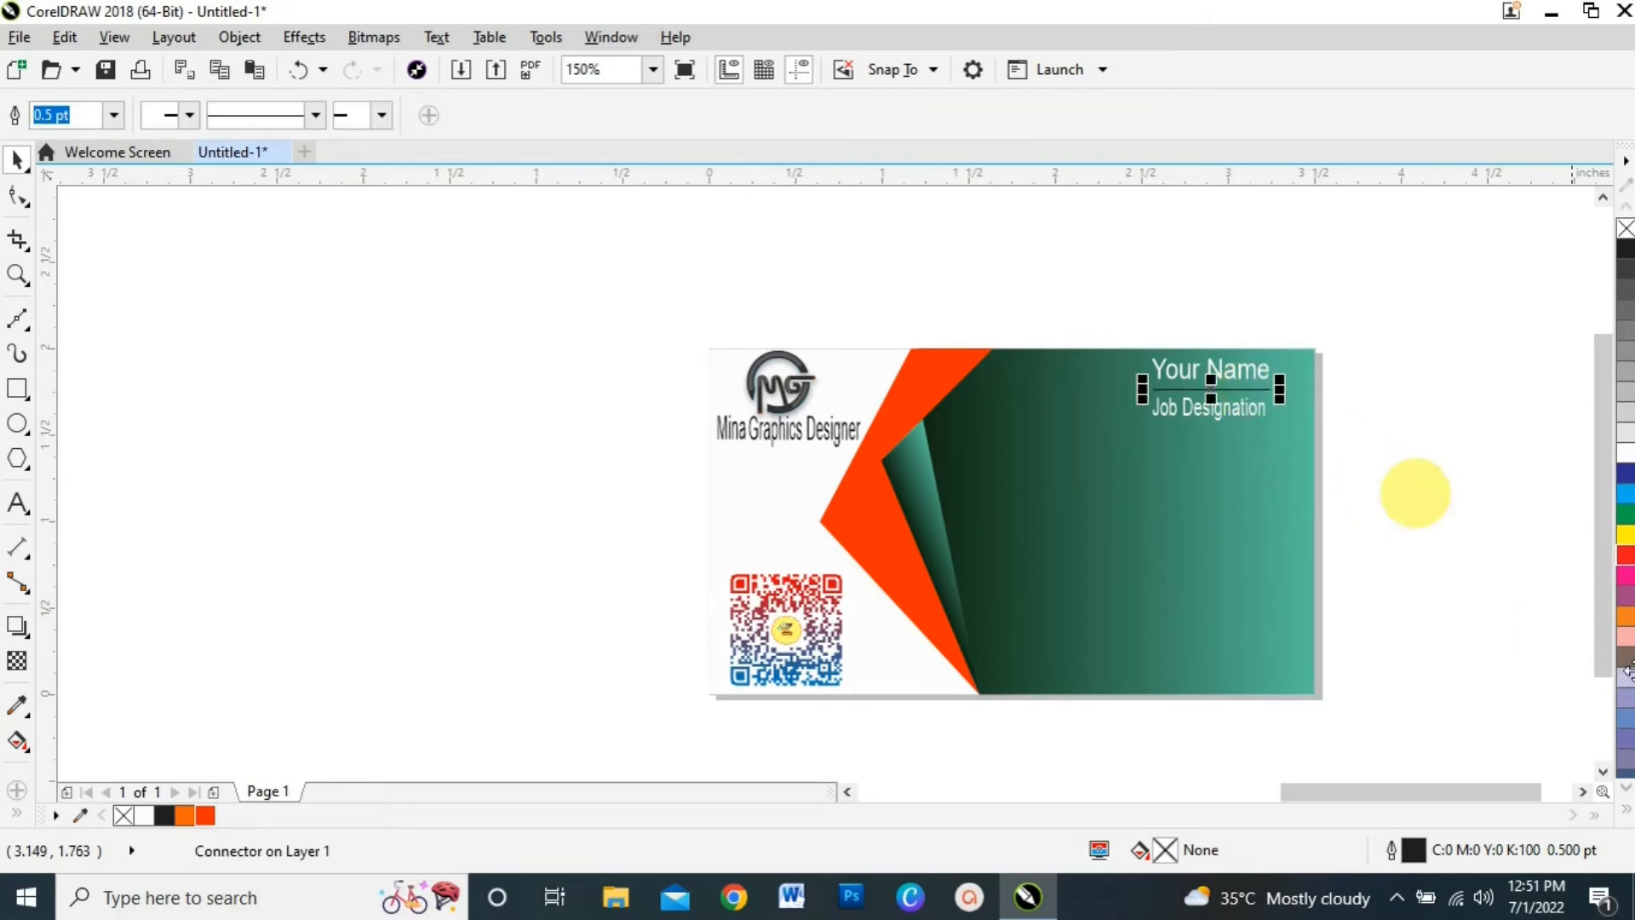
right_click(1626, 564)
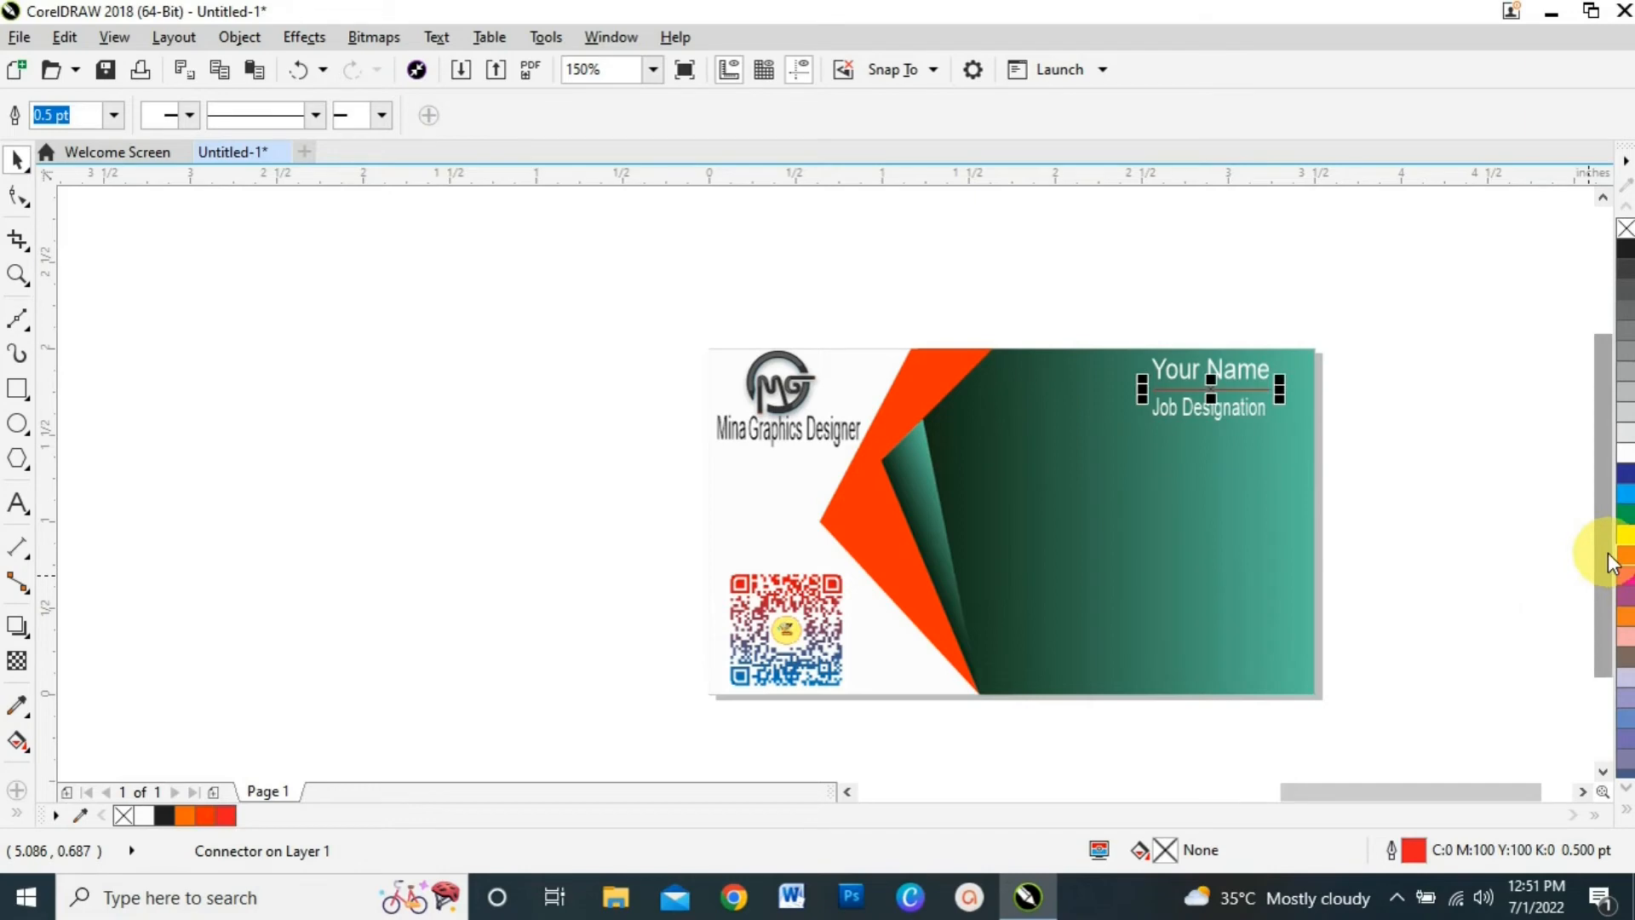
click(114, 115)
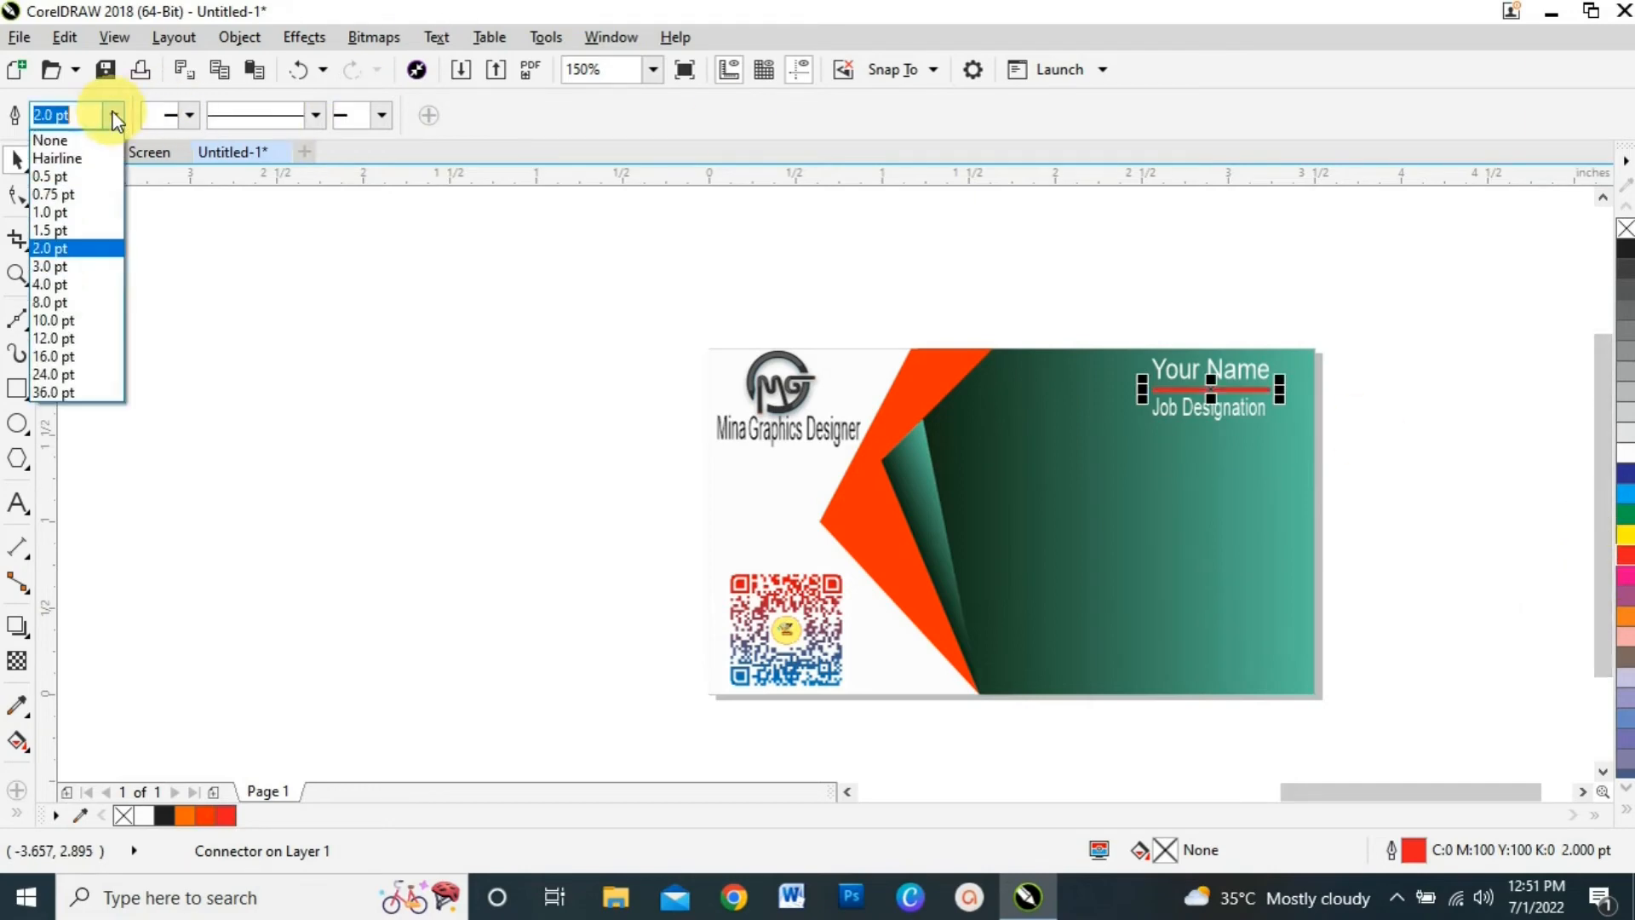
click(81, 232)
click(523, 391)
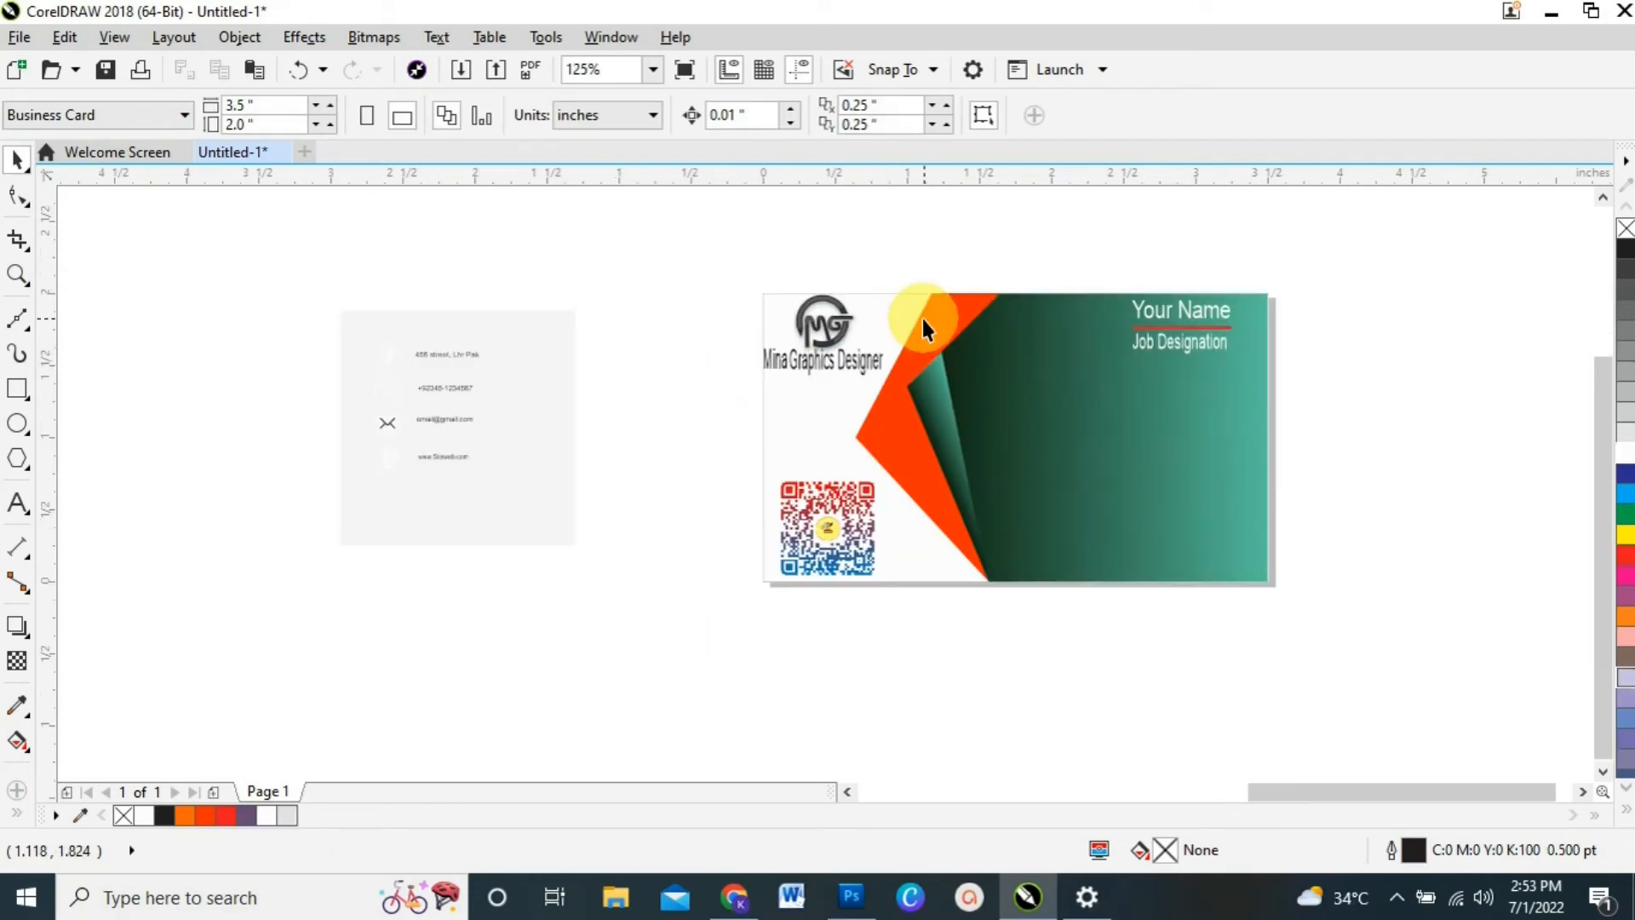
Nudge the MG logo 0.05 inches to the right on the card.
click(825, 327)
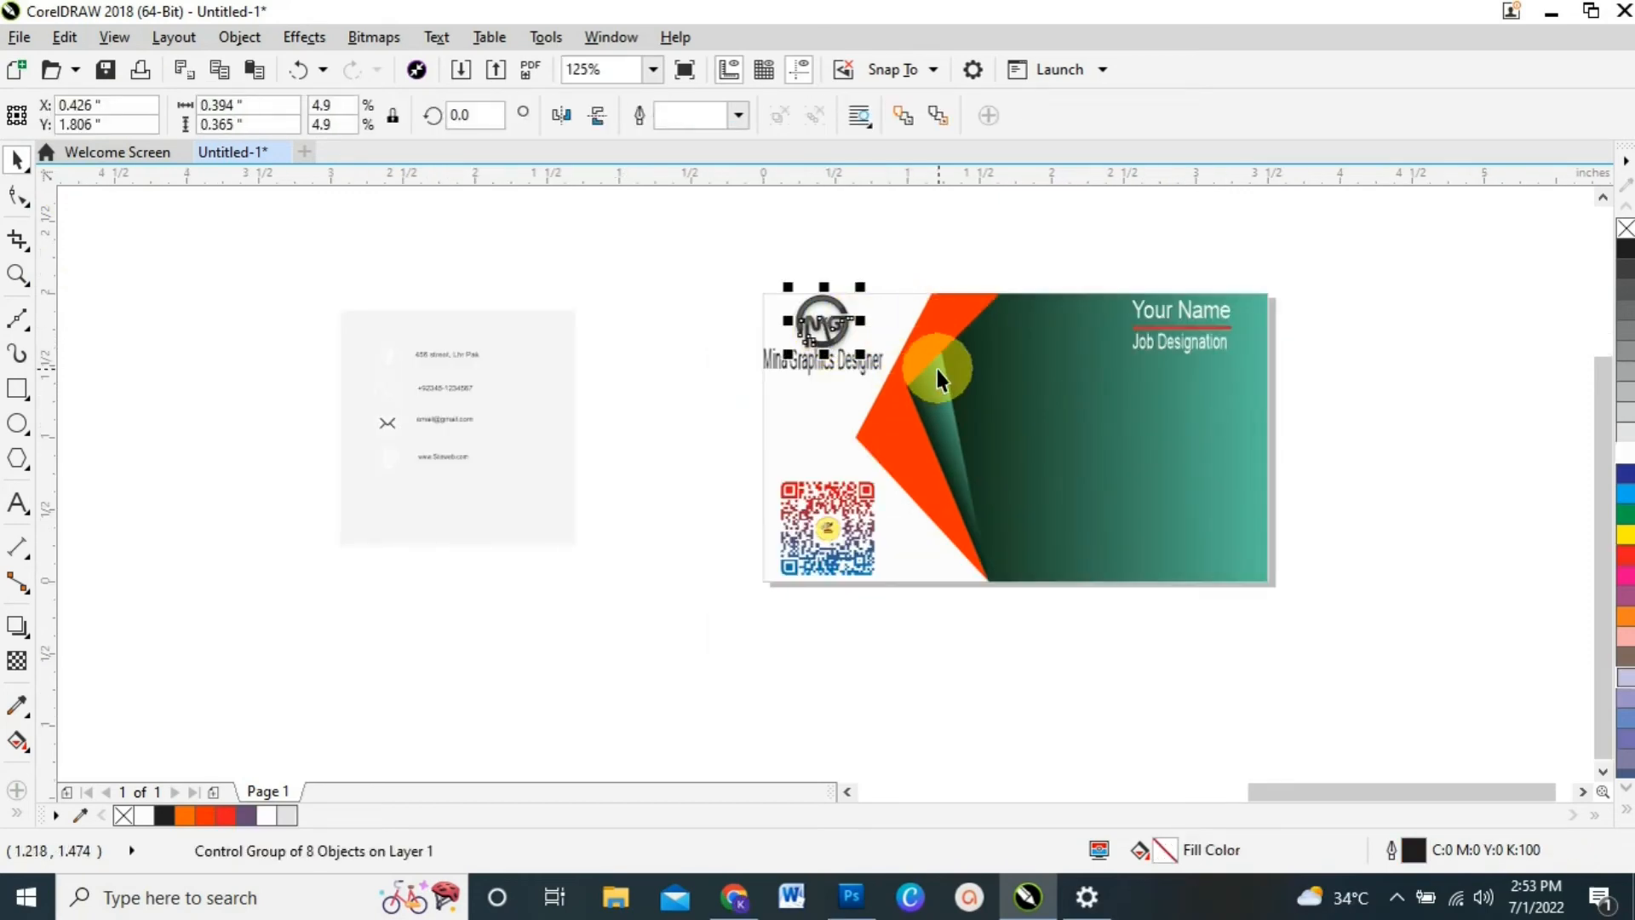
key(Right)
key(Right)
key(Right)
key(Right)
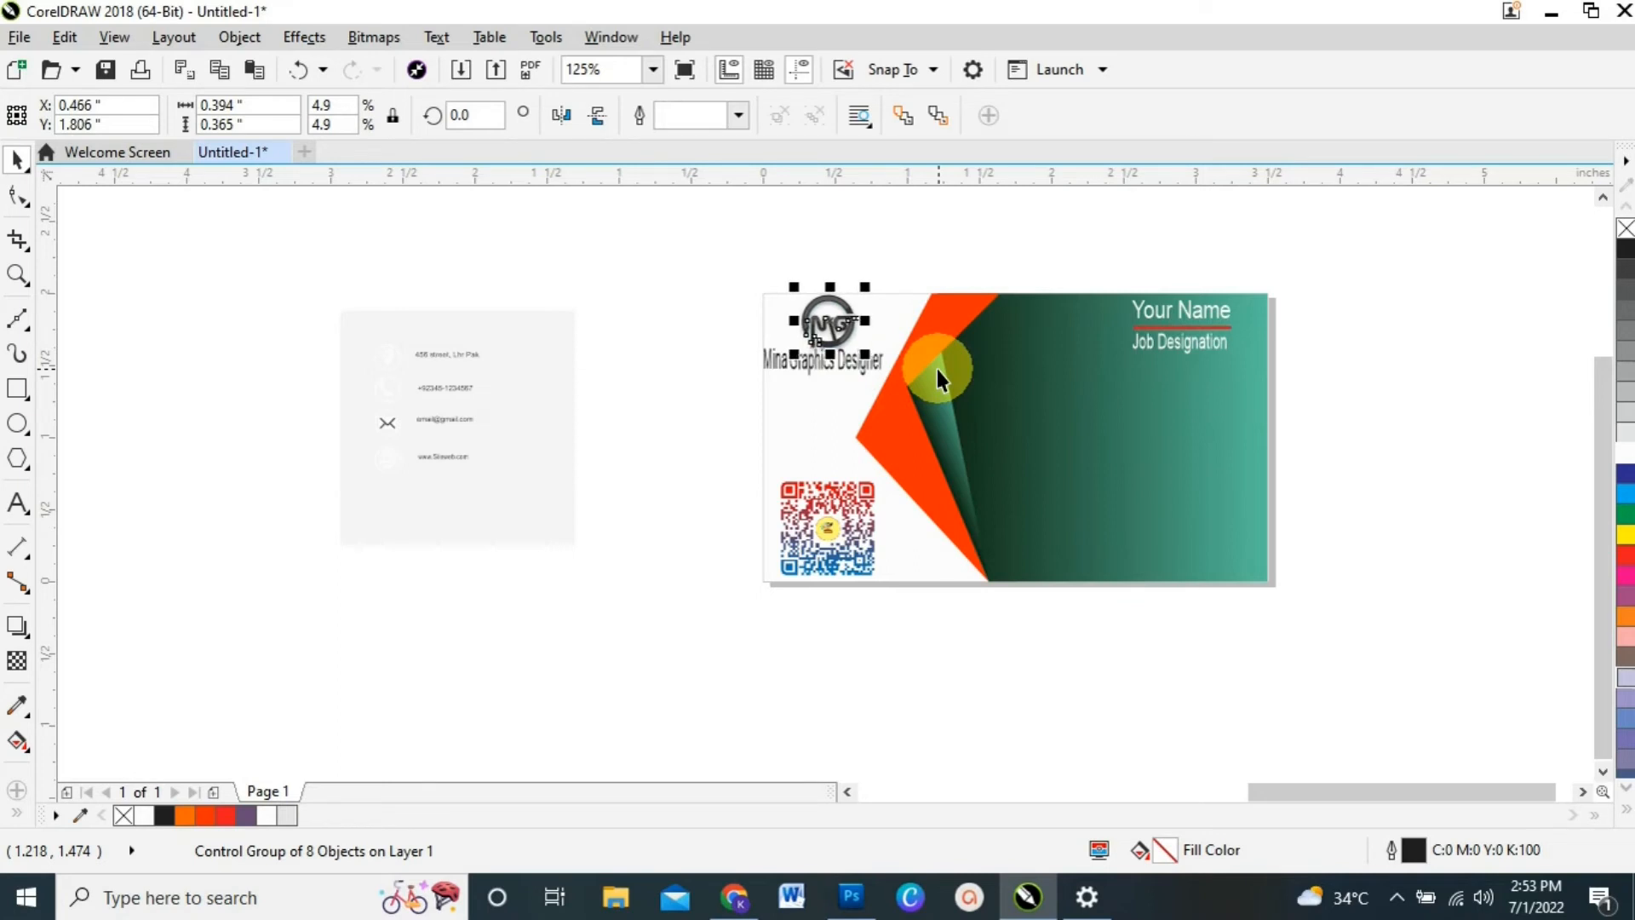
key(Right)
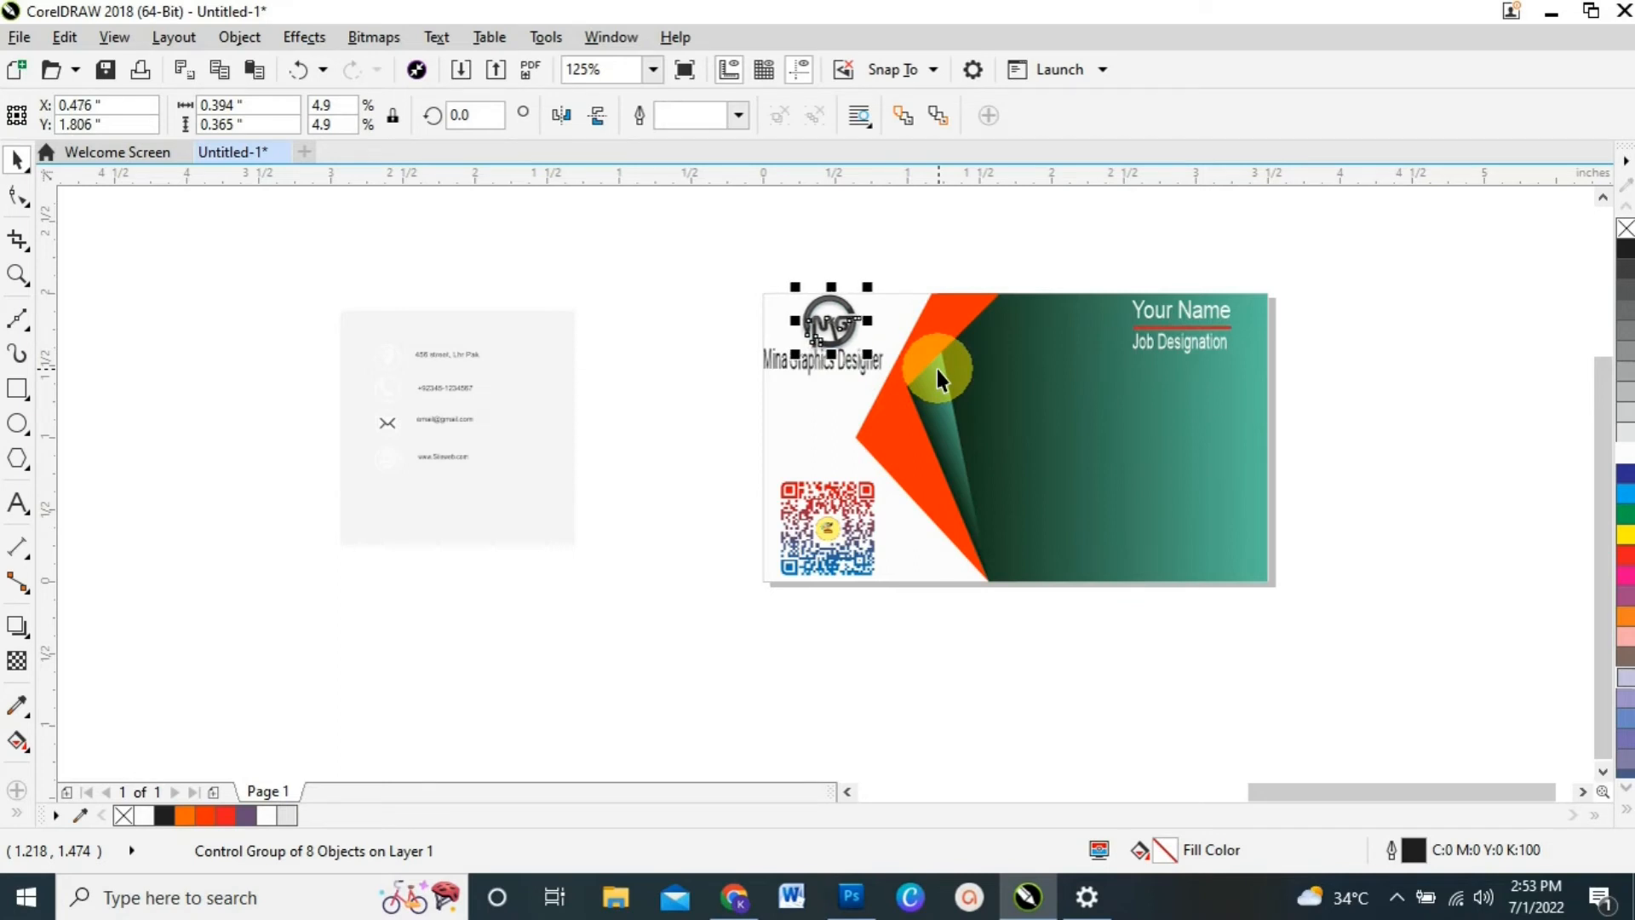
Centre the "Mina Graphics Designer" text horizontally on the logo above it.
click(796, 426)
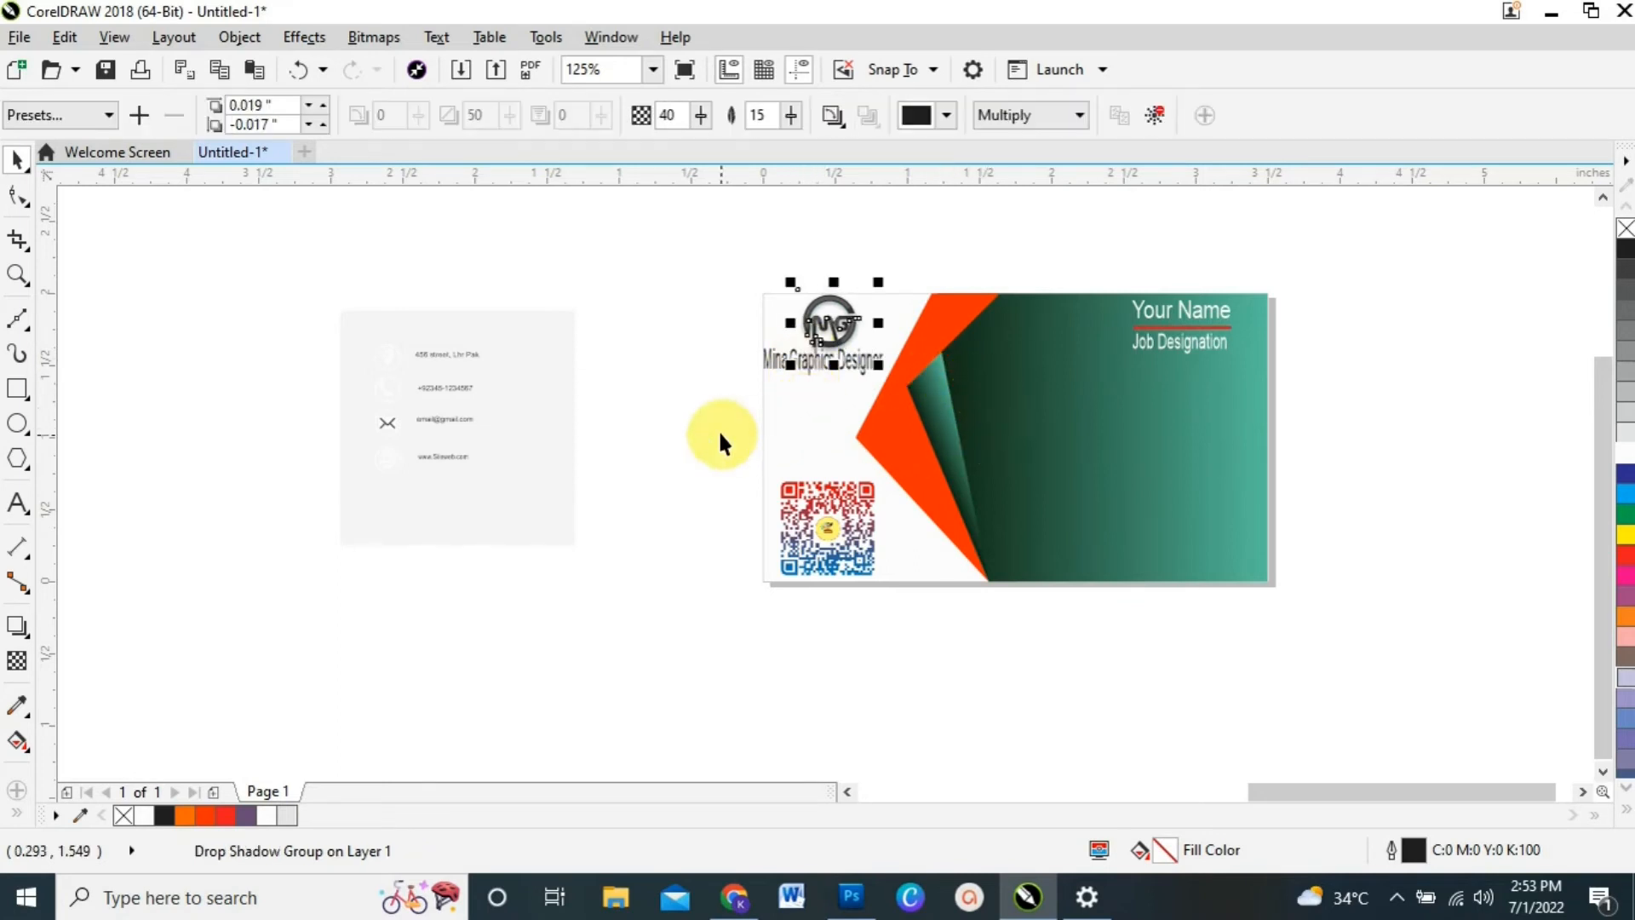
click(674, 429)
click(780, 366)
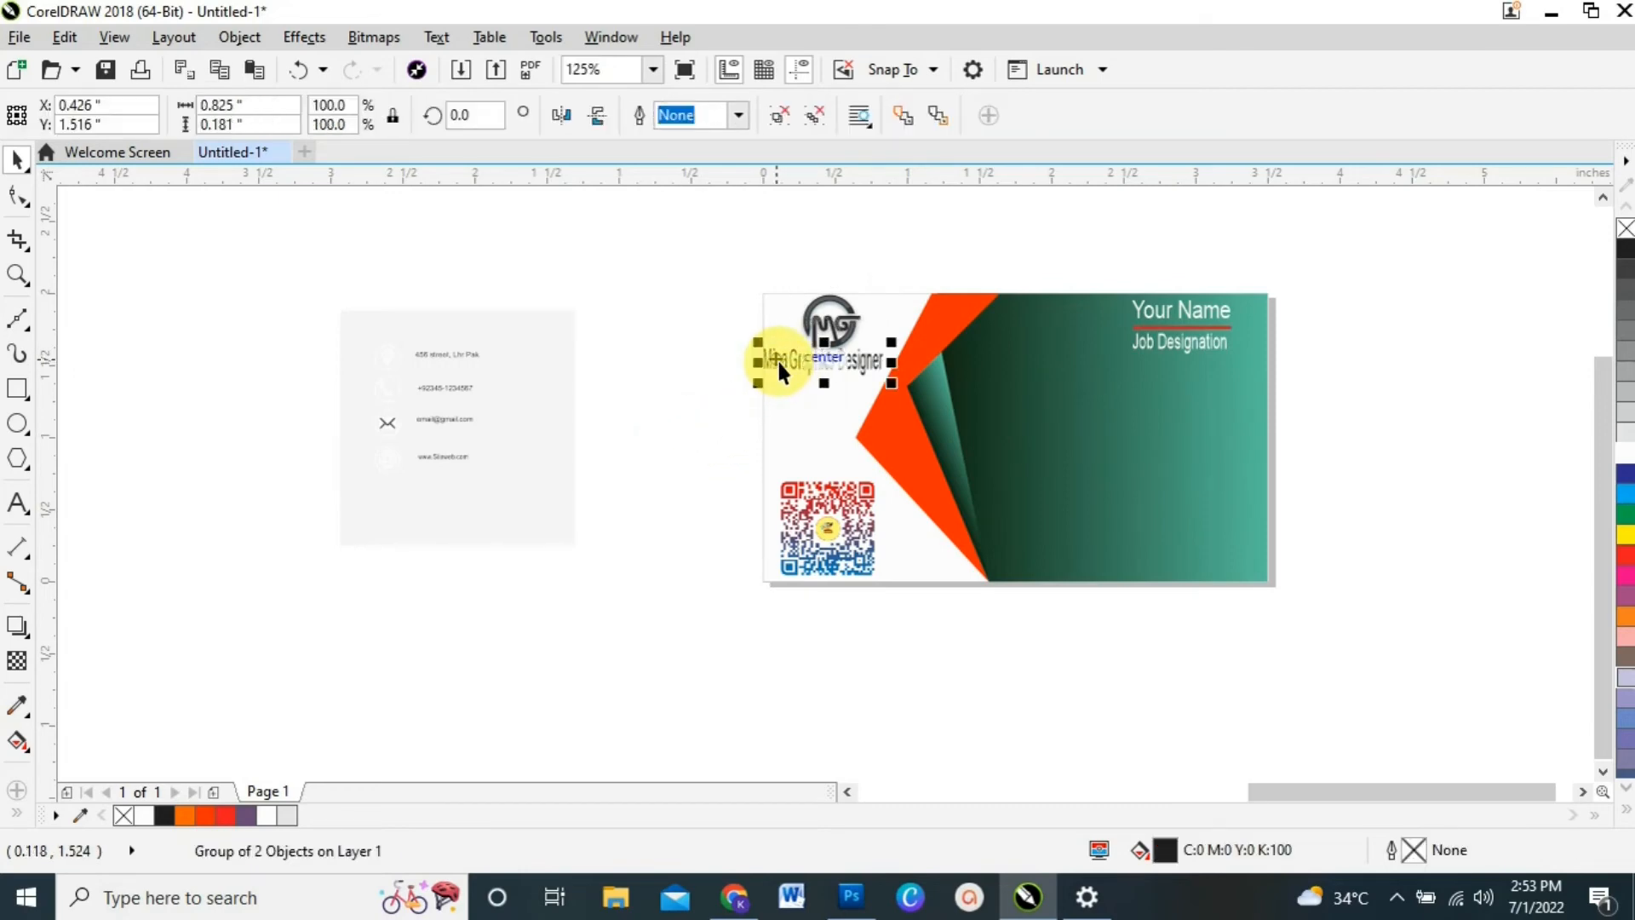
shift+click(848, 327)
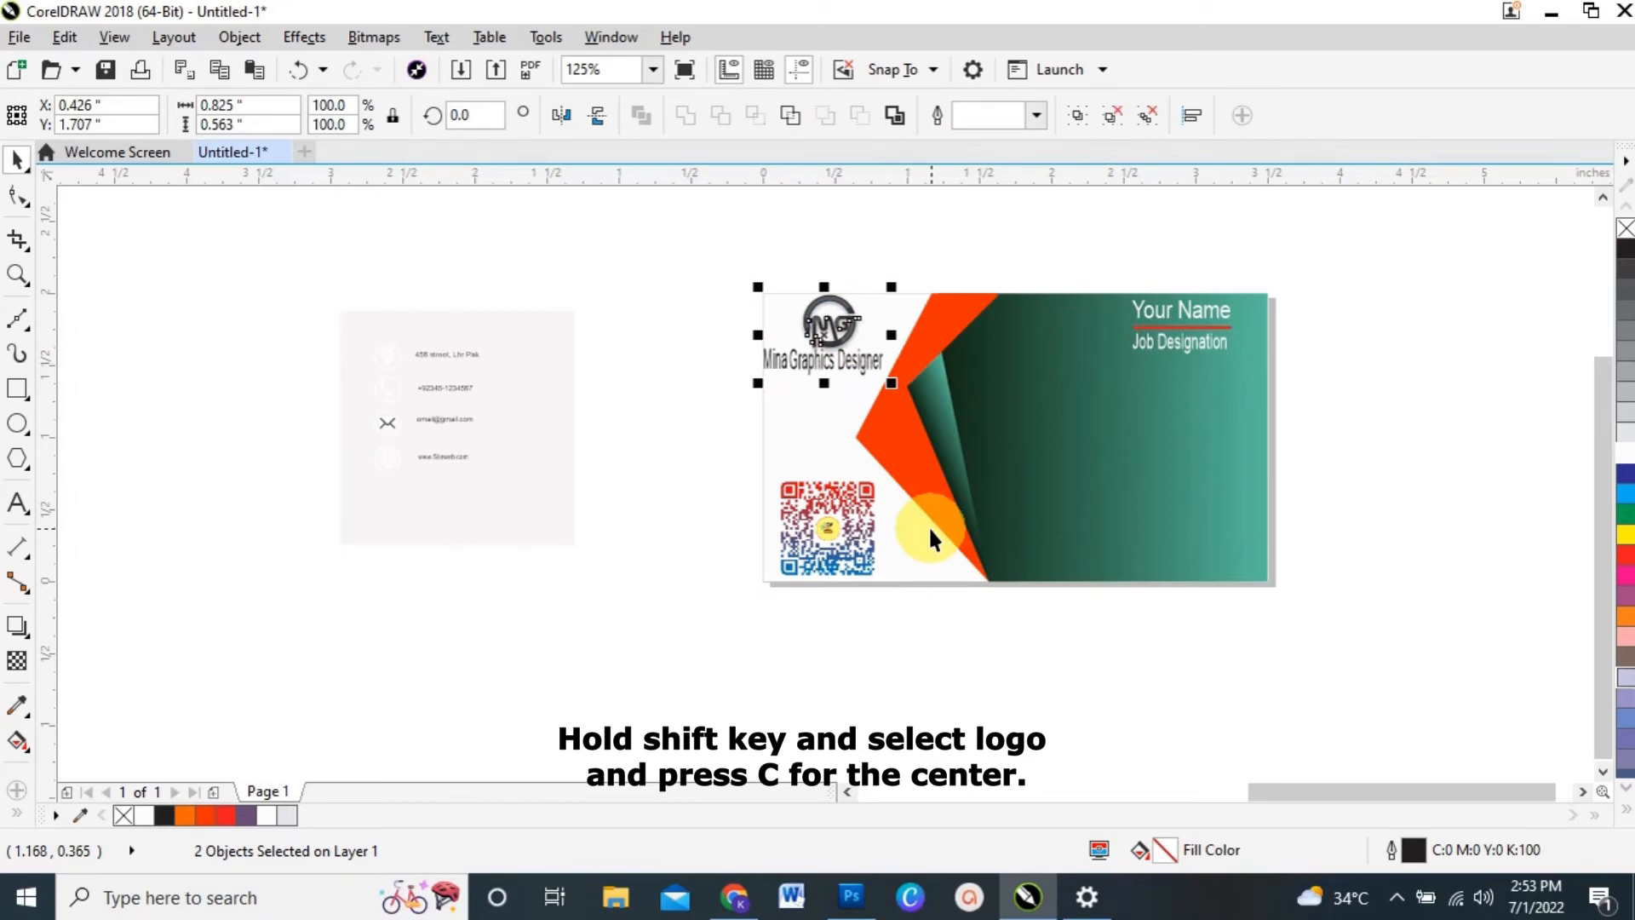
key(c)
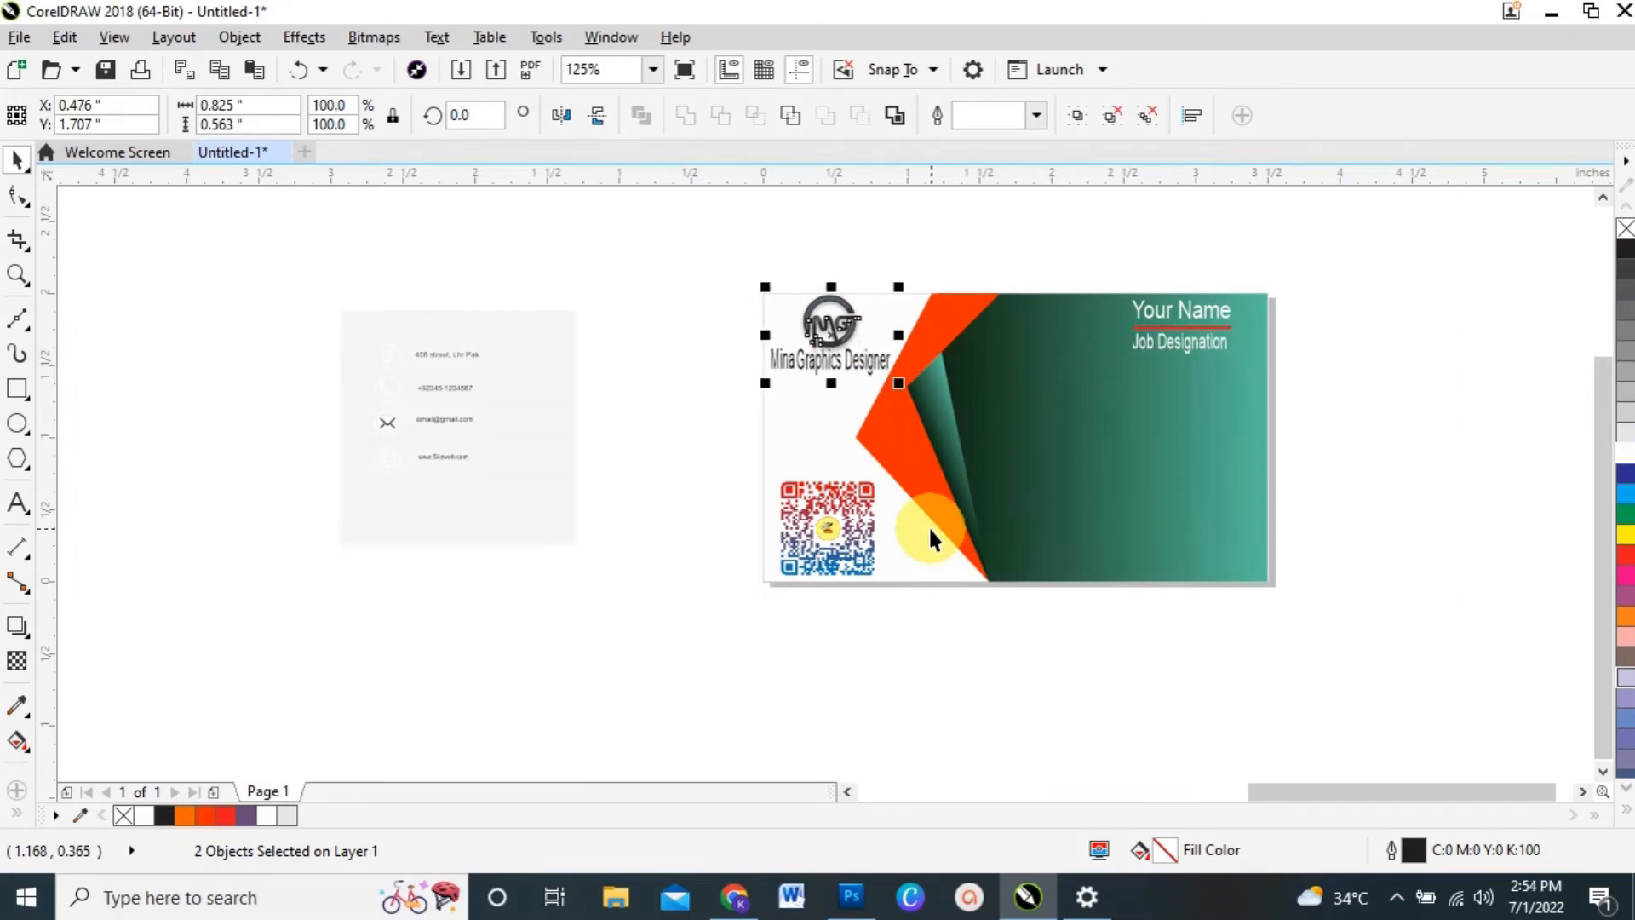
click(651, 518)
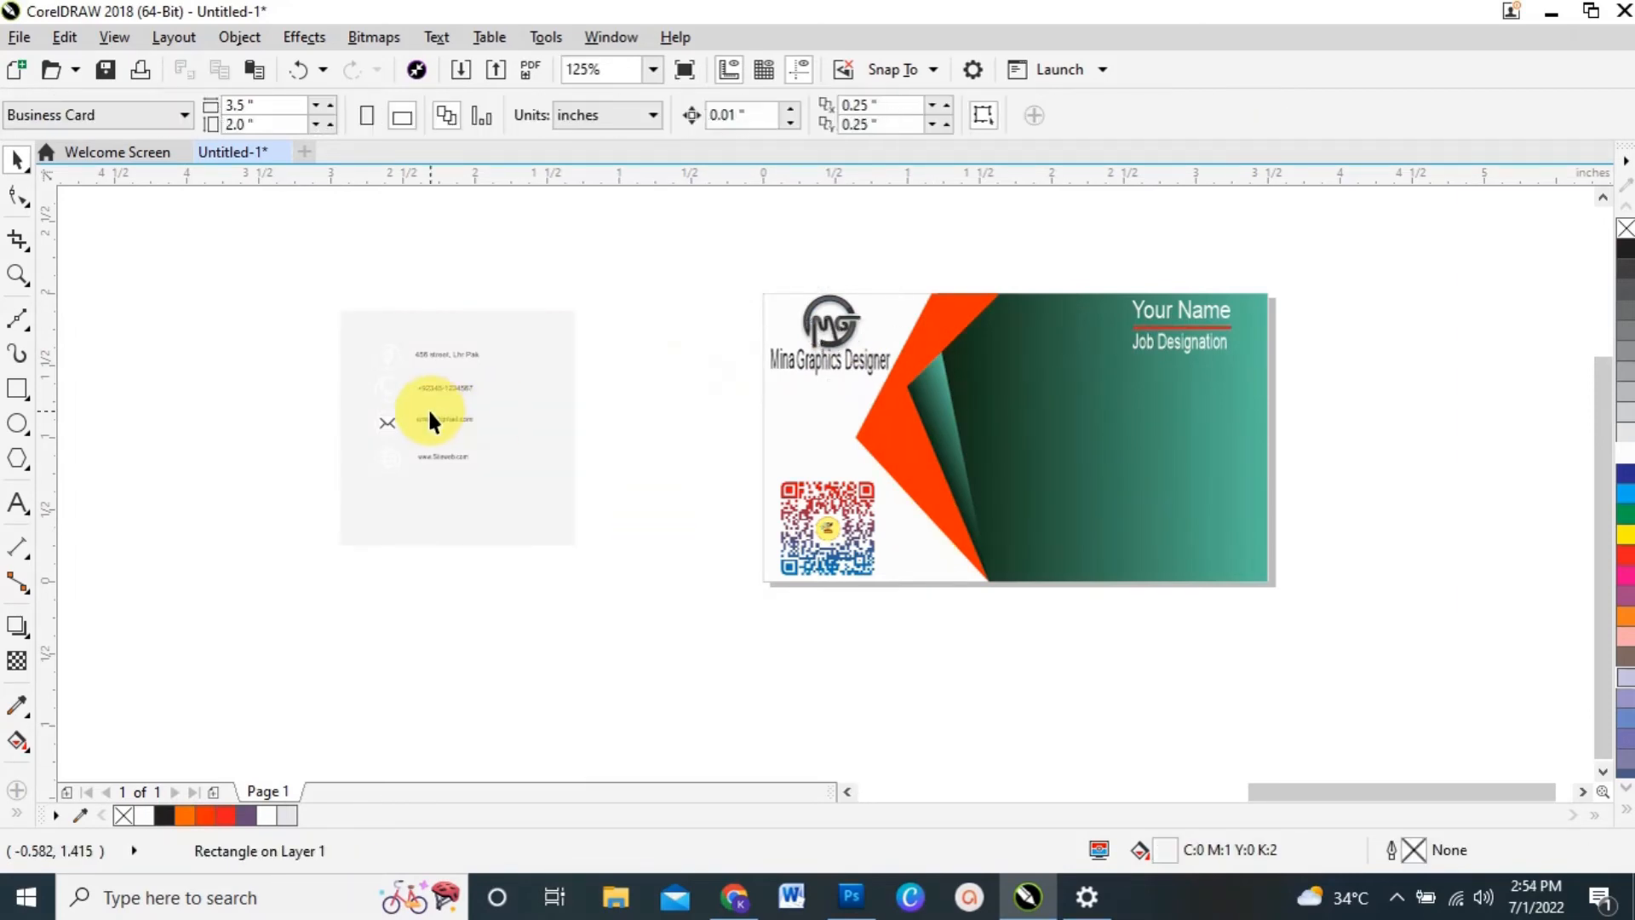
Move the contact icons onto the card's green area and place the address, phone, email and website texts beside their matching icons.
click(386, 414)
drag(386, 413, 1028, 465)
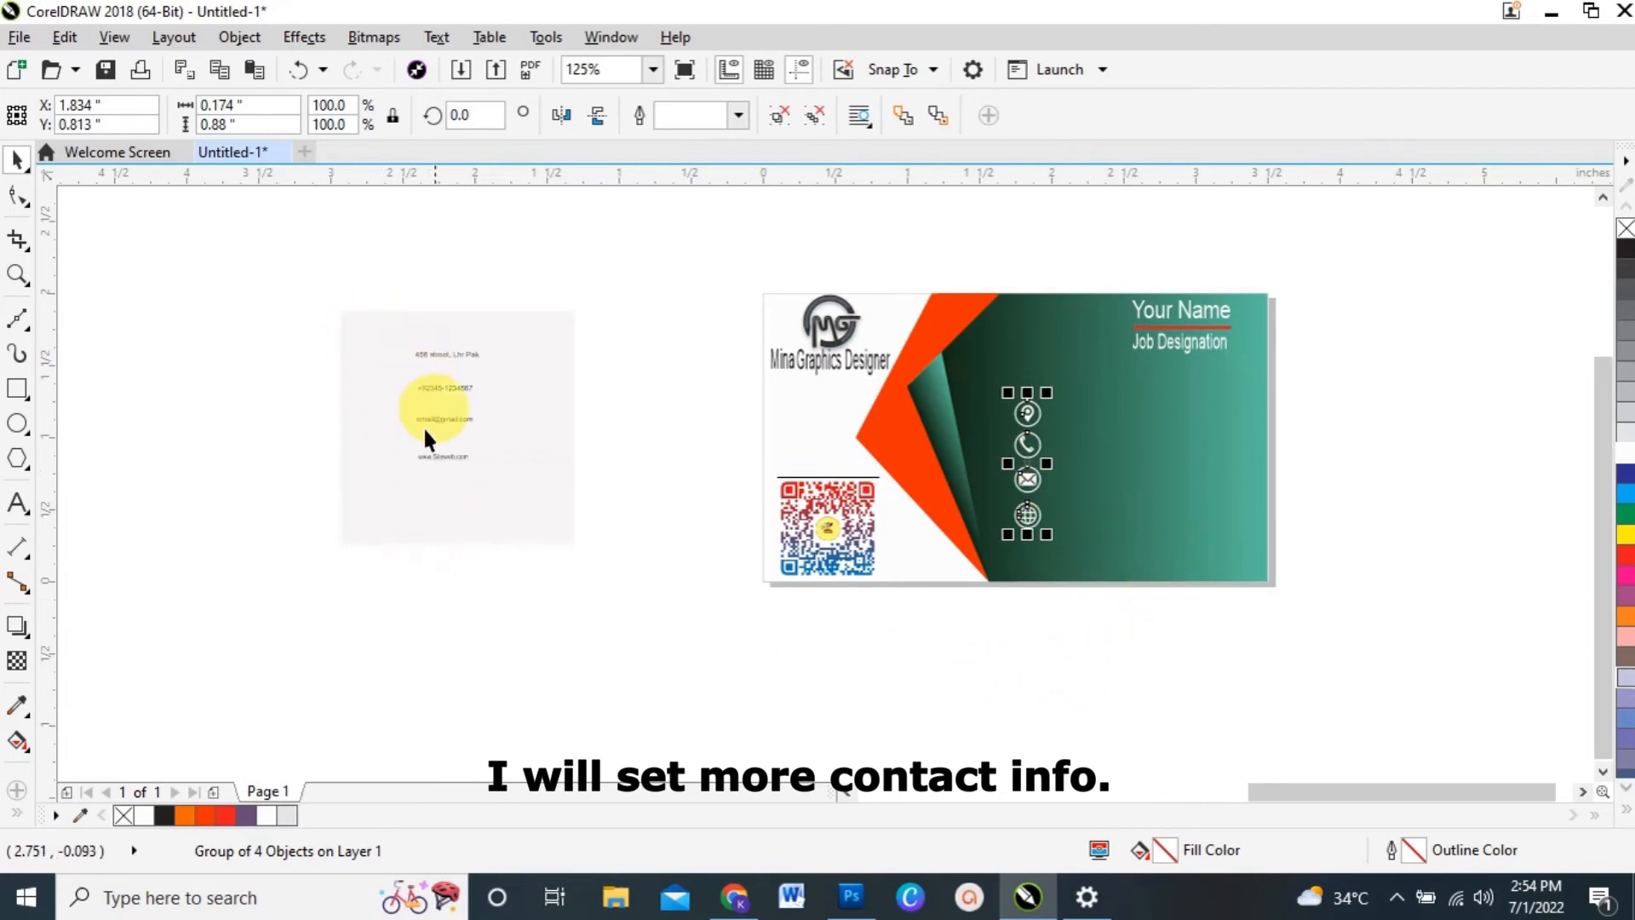
click(449, 354)
click(446, 354)
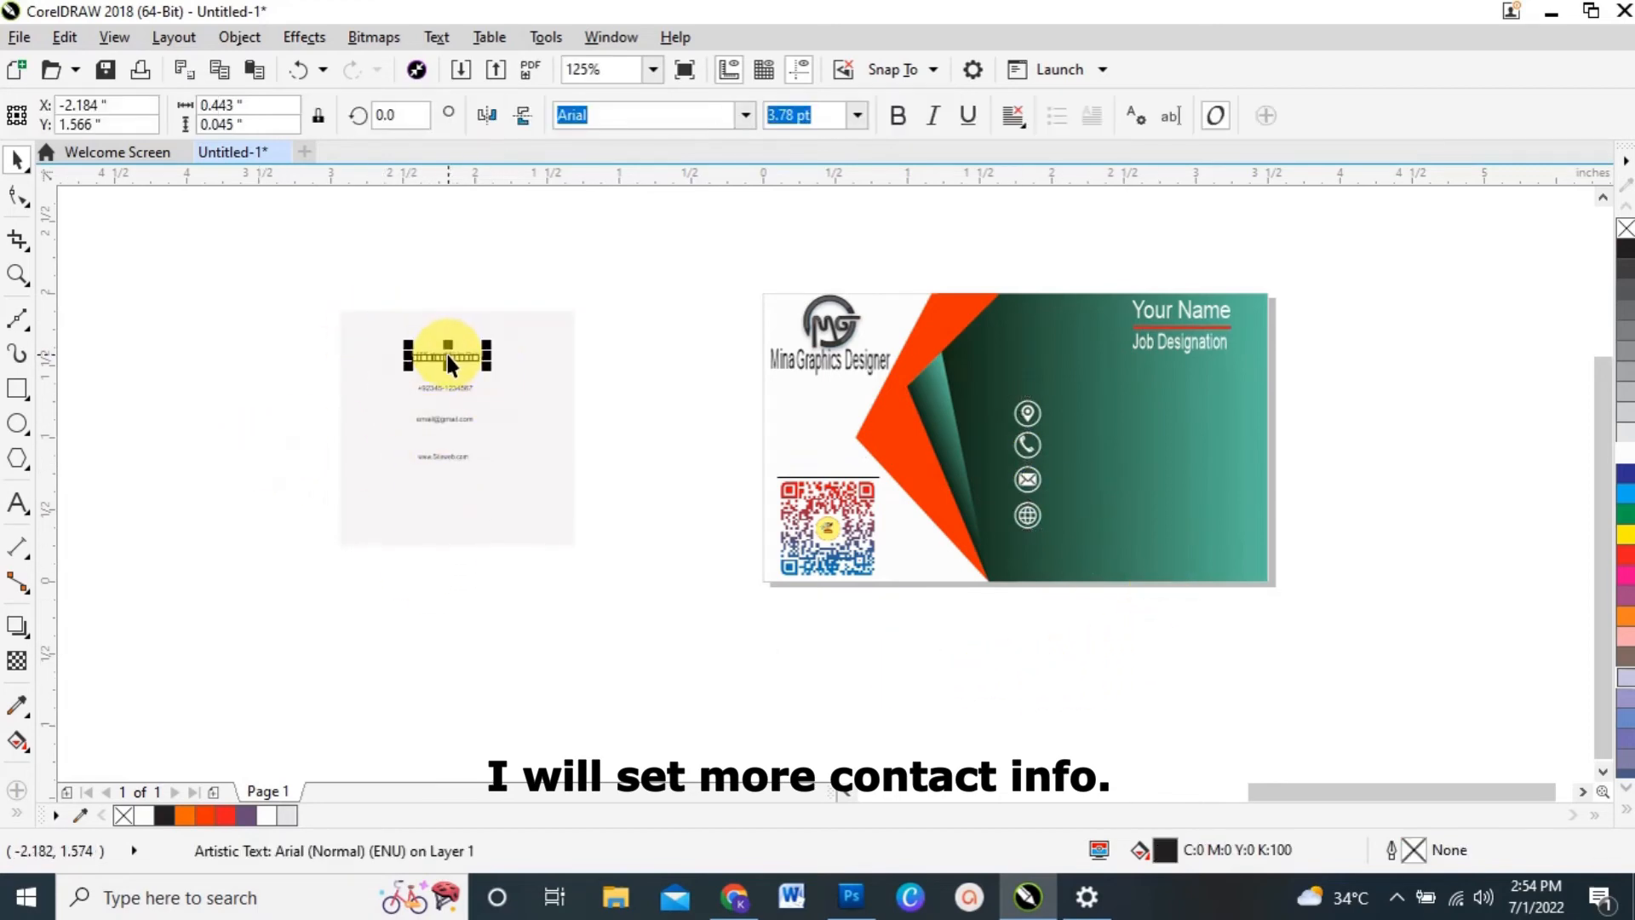
drag(447, 353, 1107, 415)
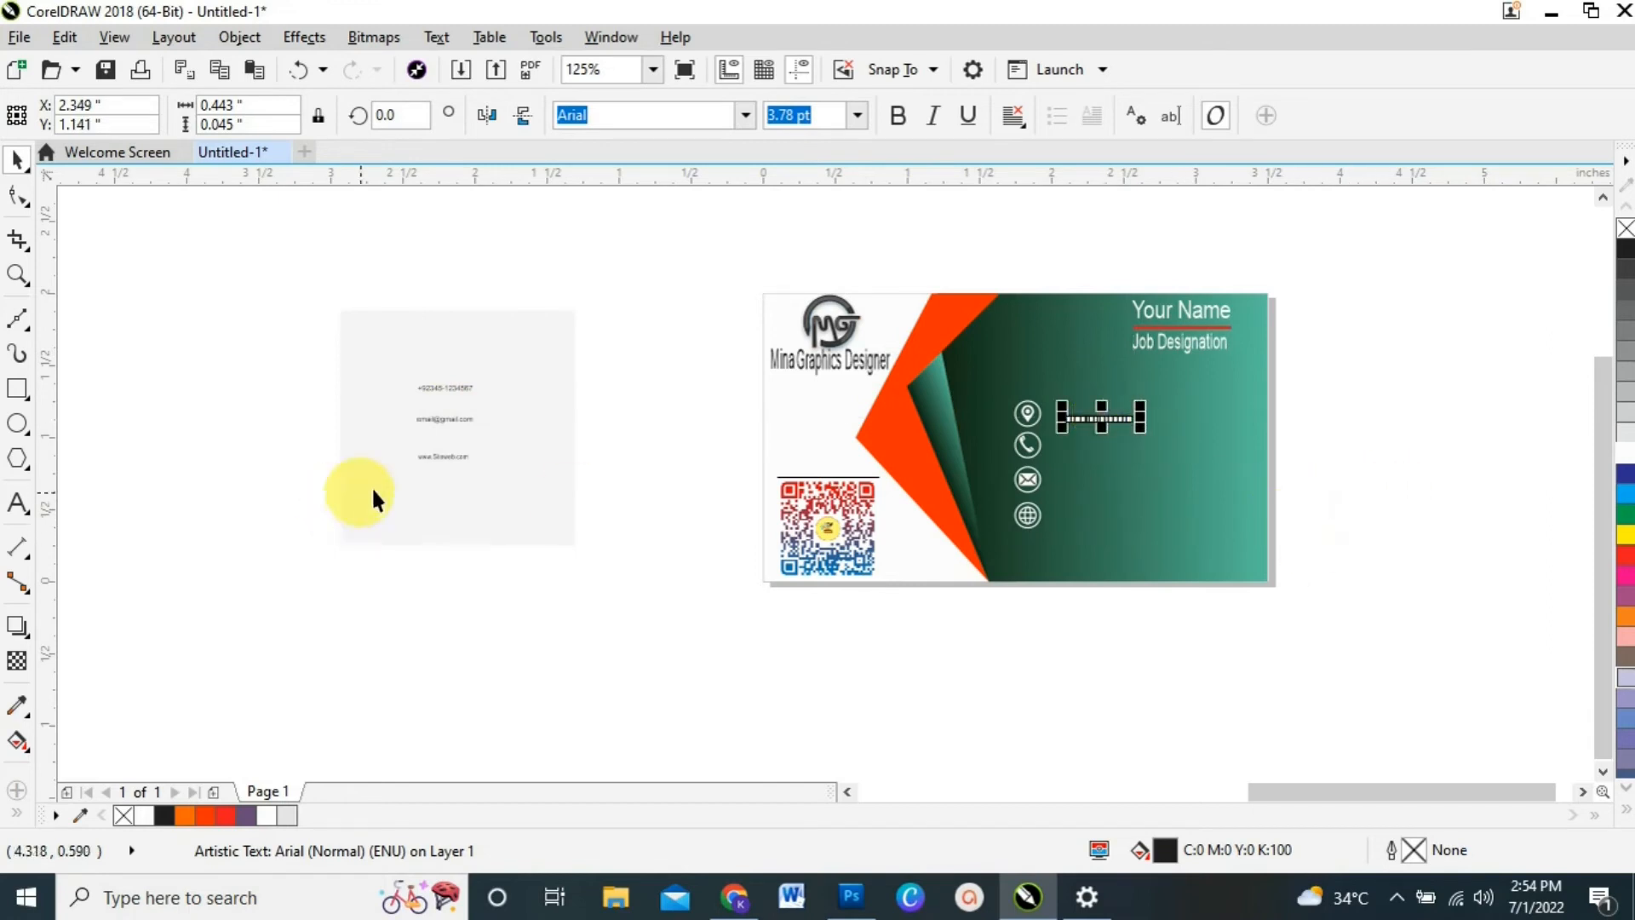
drag(437, 387, 1096, 452)
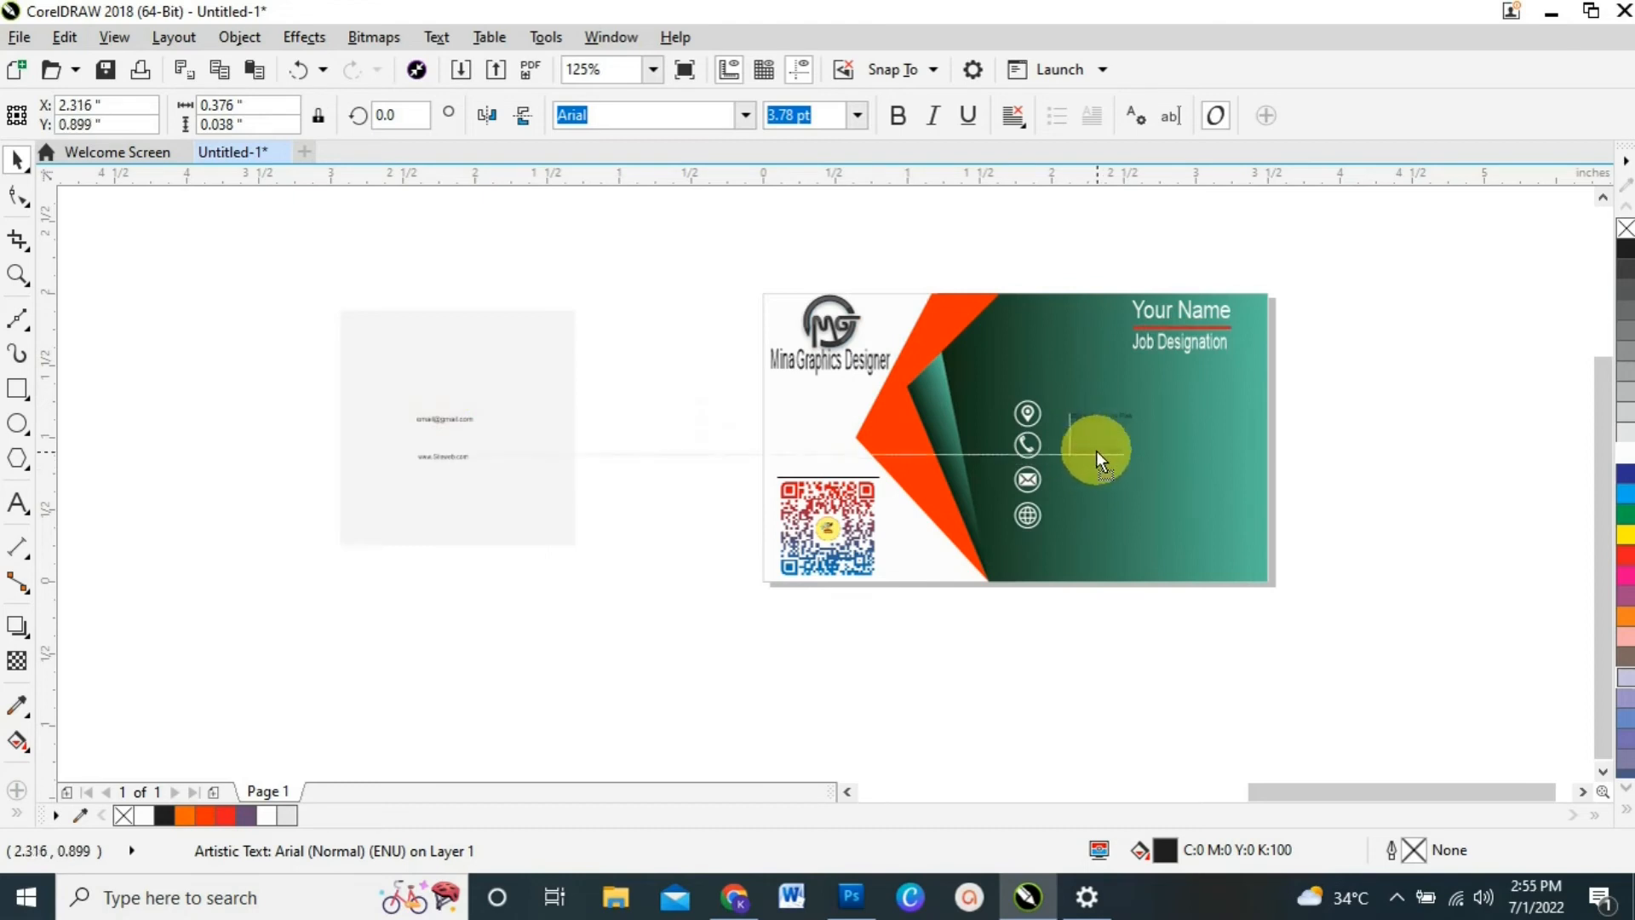
drag(463, 424, 1094, 481)
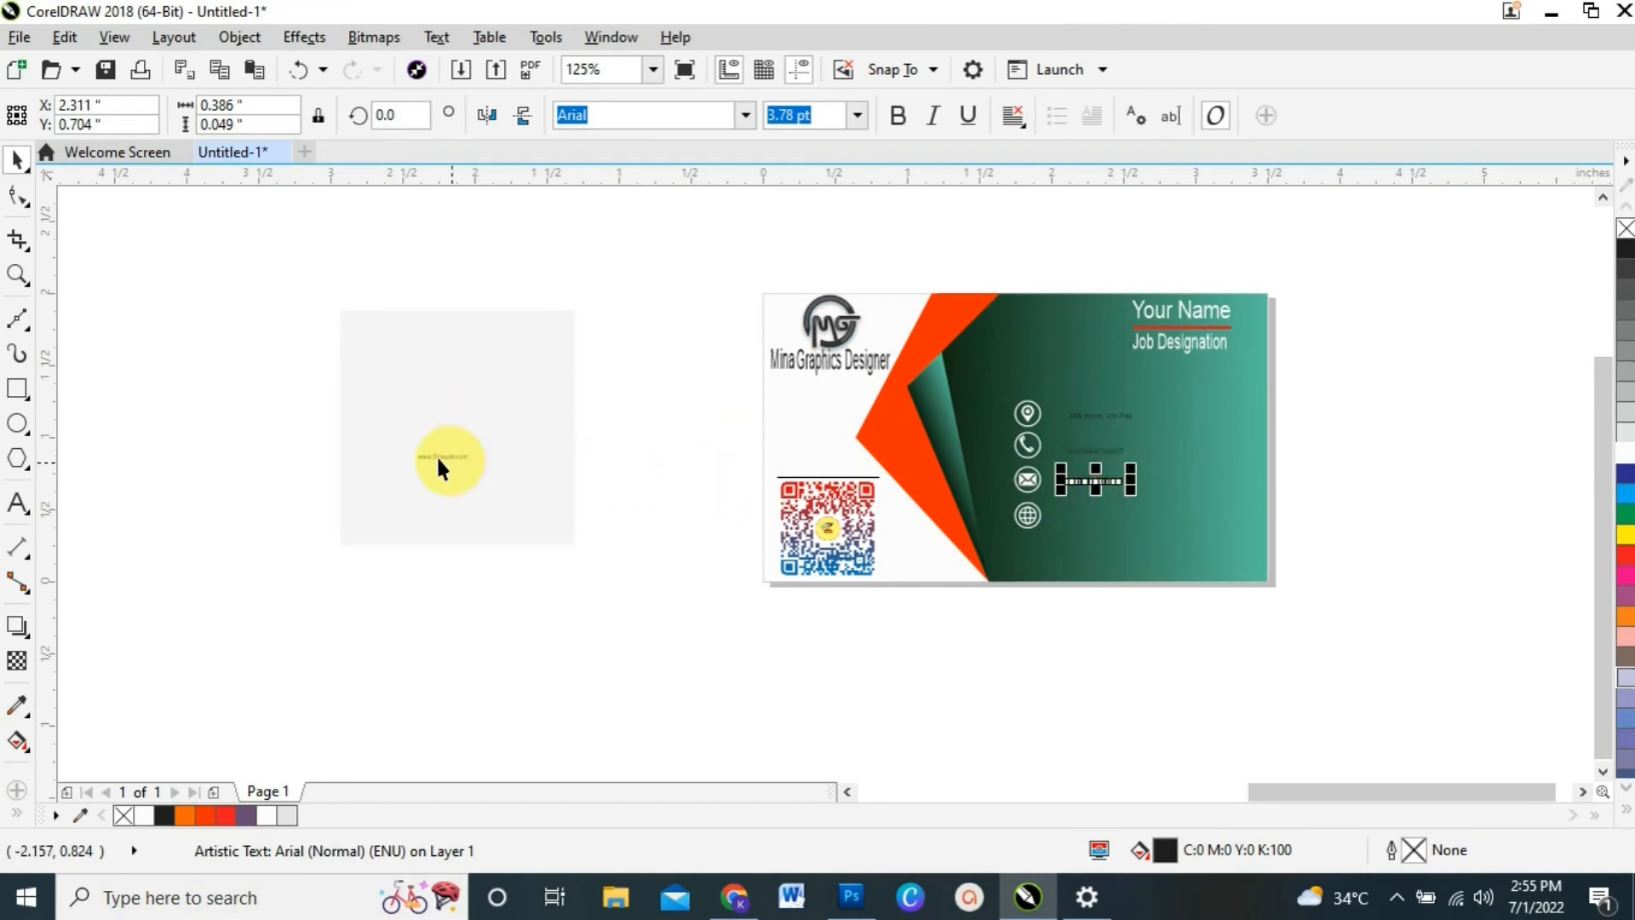
drag(432, 457, 1094, 521)
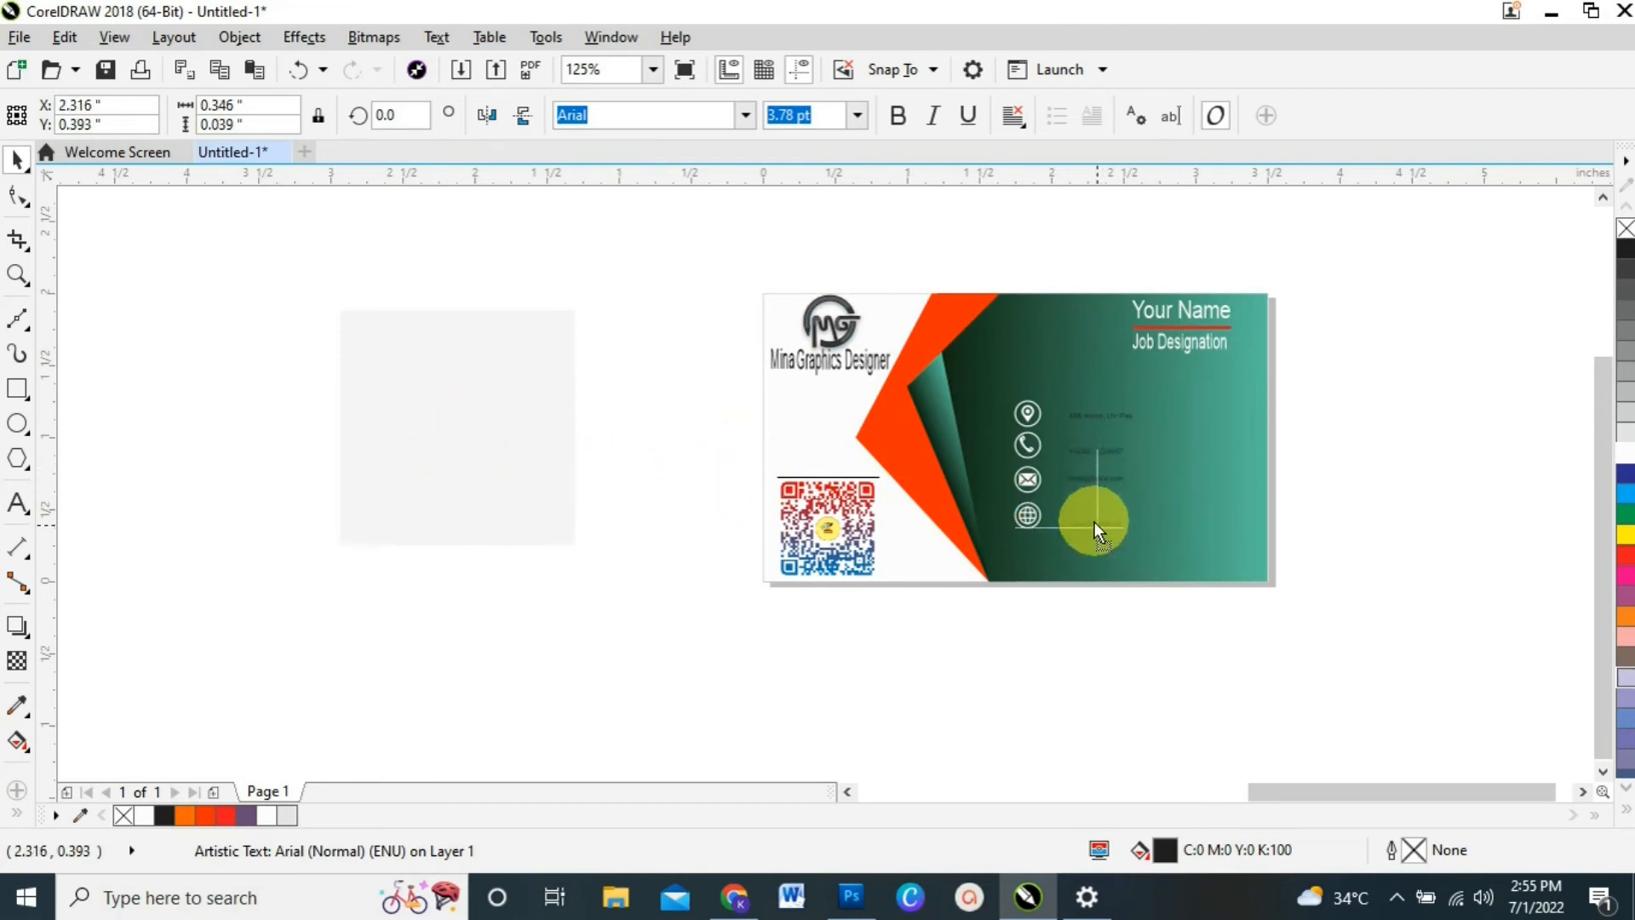
Fill the address text white and enlarge it to about 0.83 inches wide beside the location icon.
click(1096, 407)
click(1131, 416)
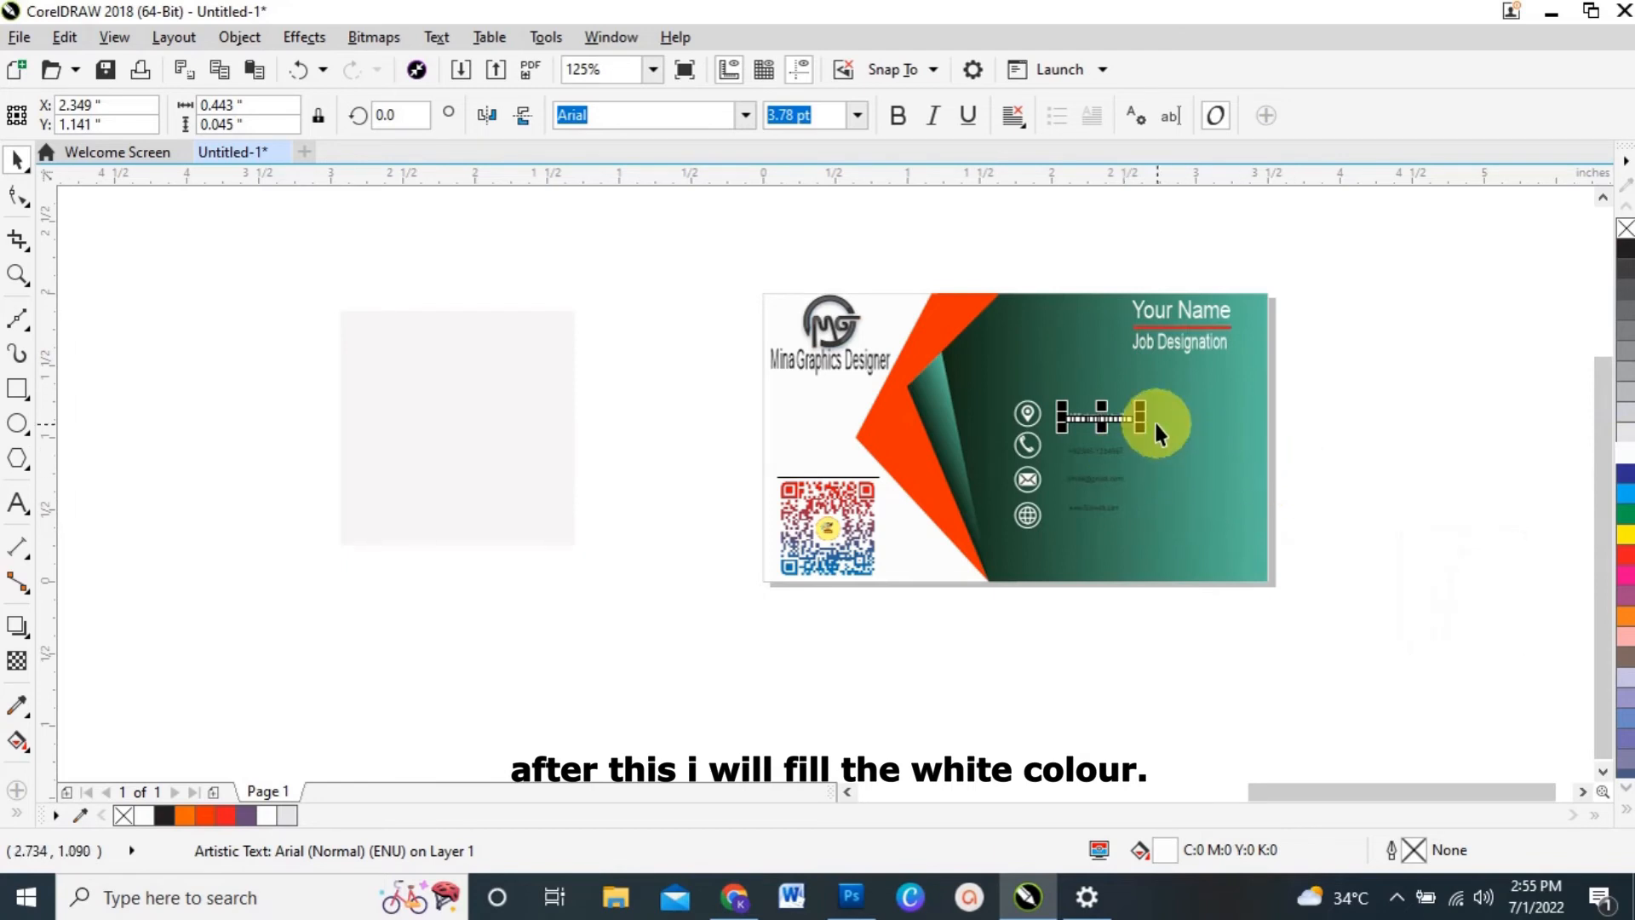
drag(1141, 416, 1169, 415)
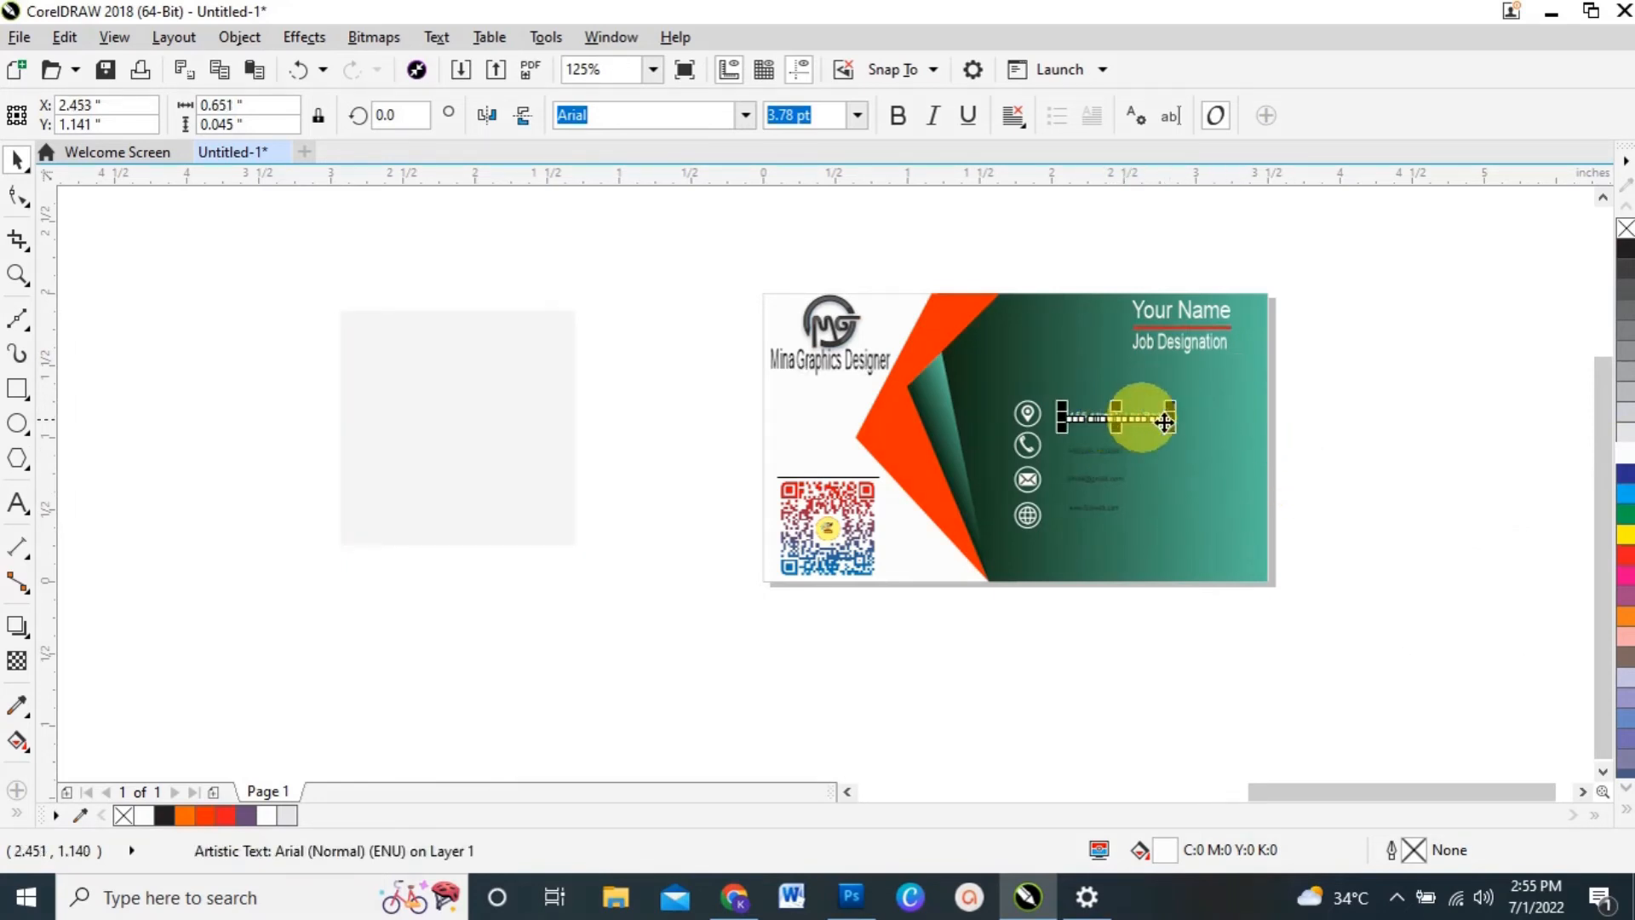
click(1131, 411)
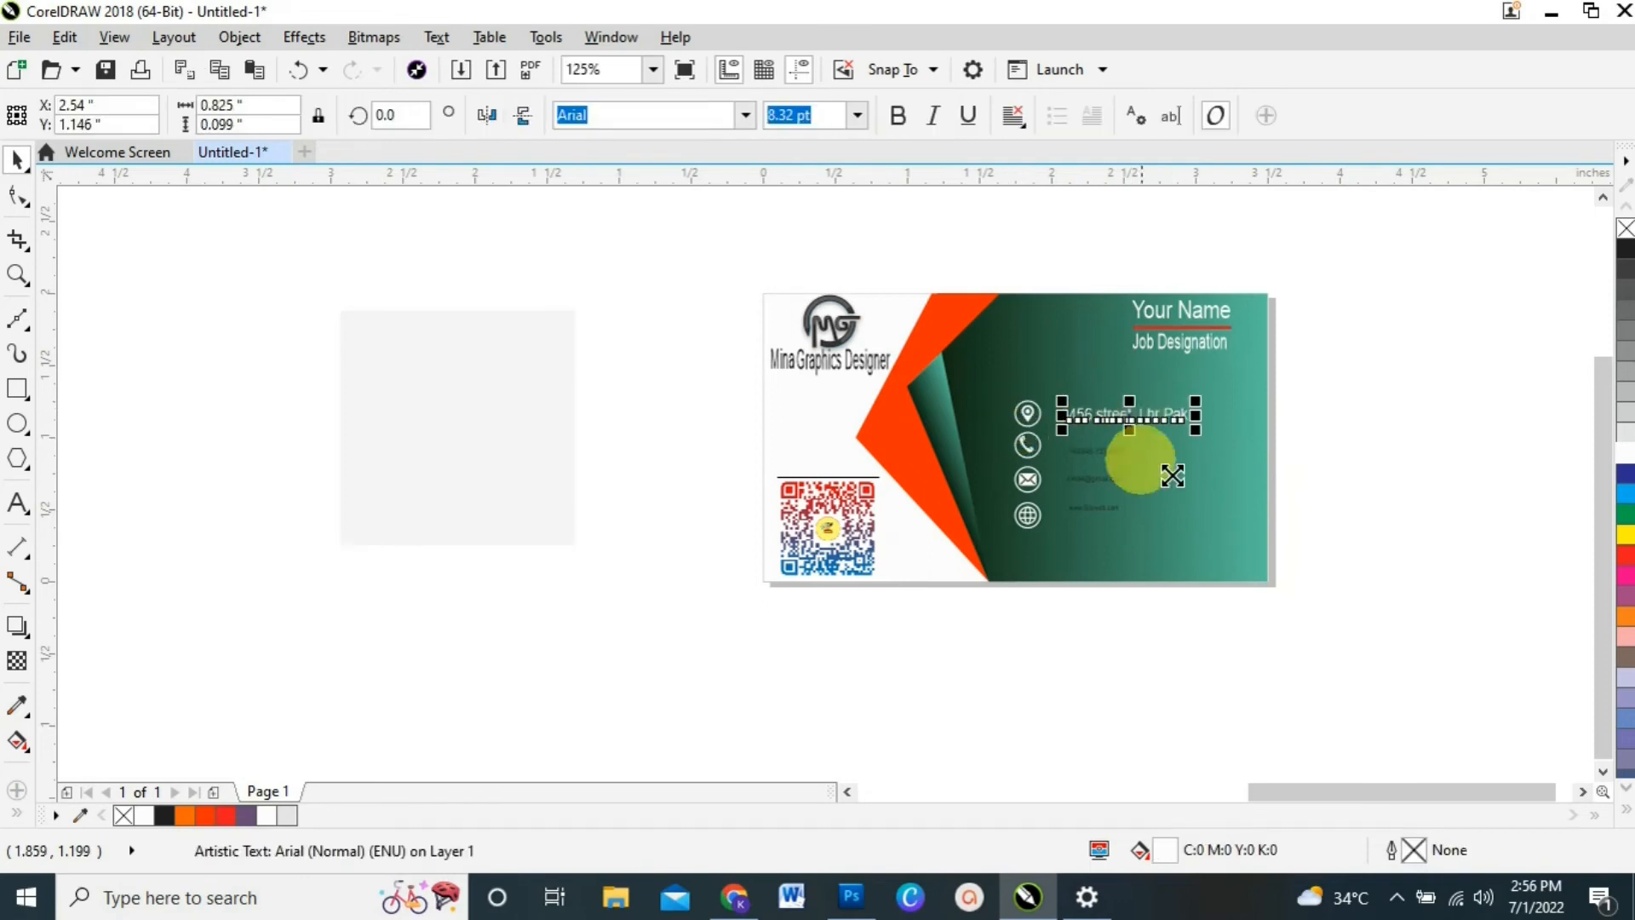
click(1384, 545)
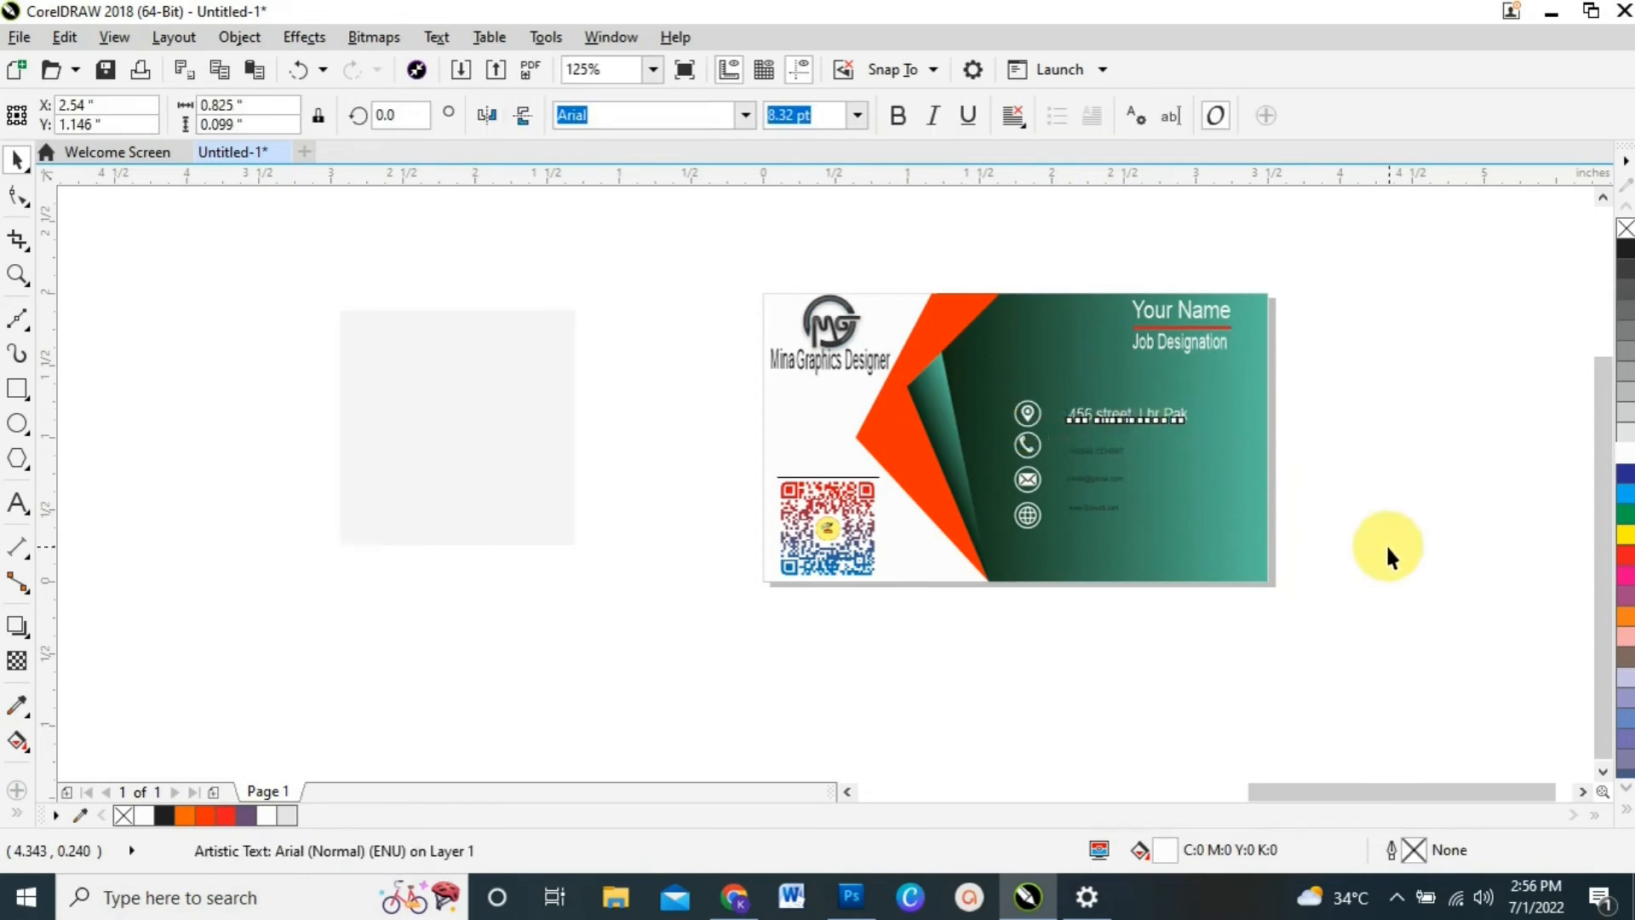
Ungroup the four contact icons on the green area.
click(1028, 443)
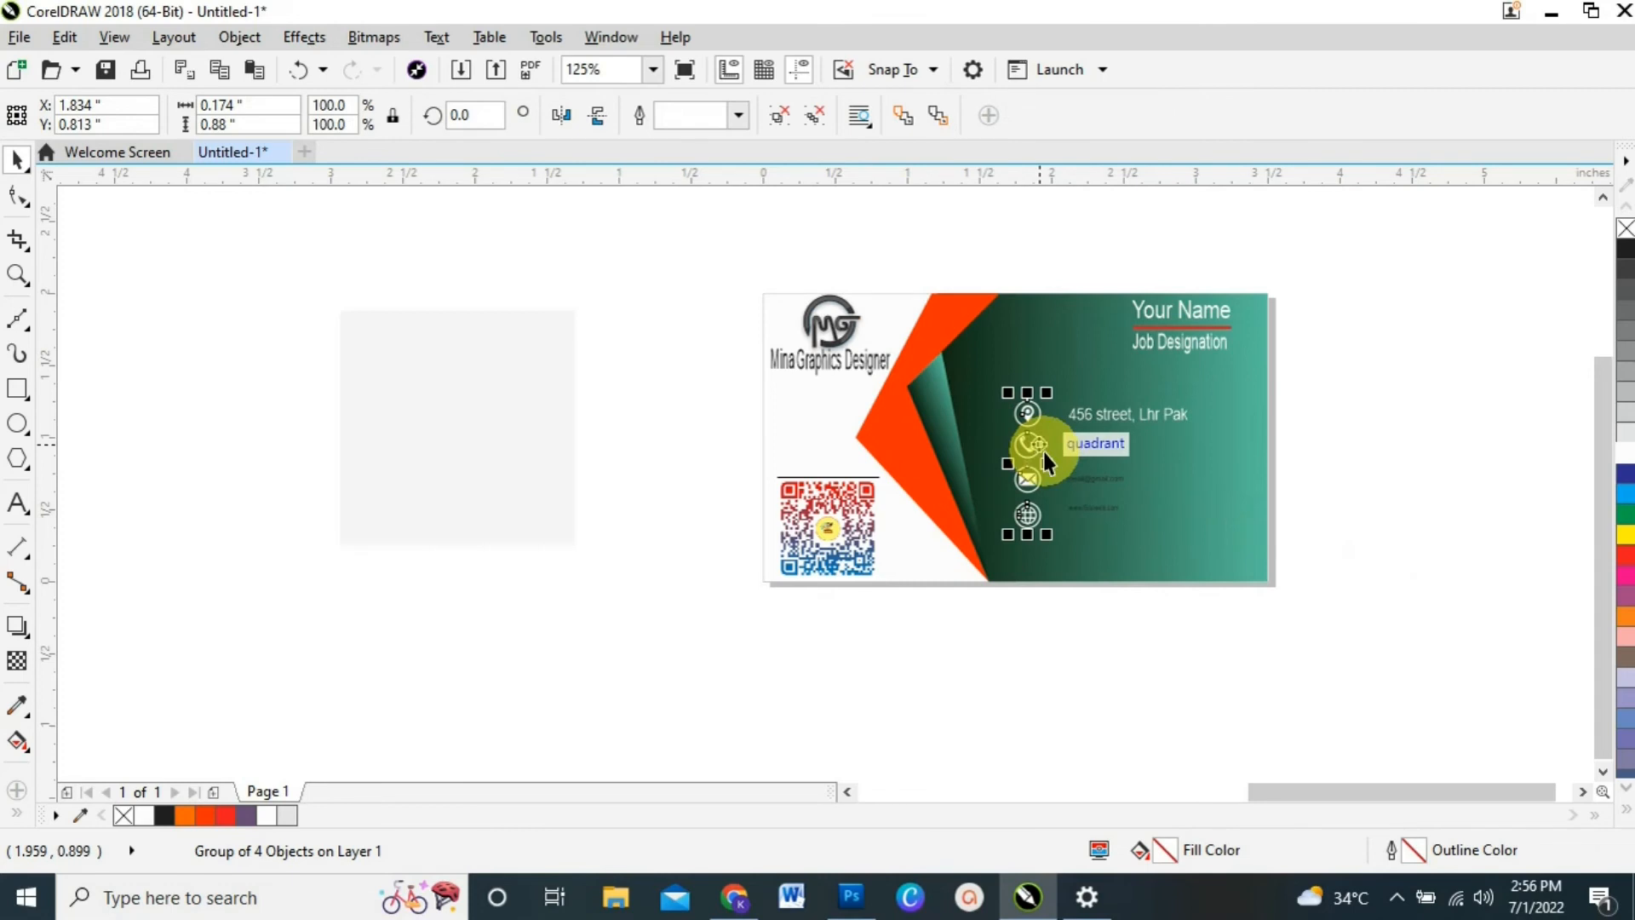
key(ctrl+u)
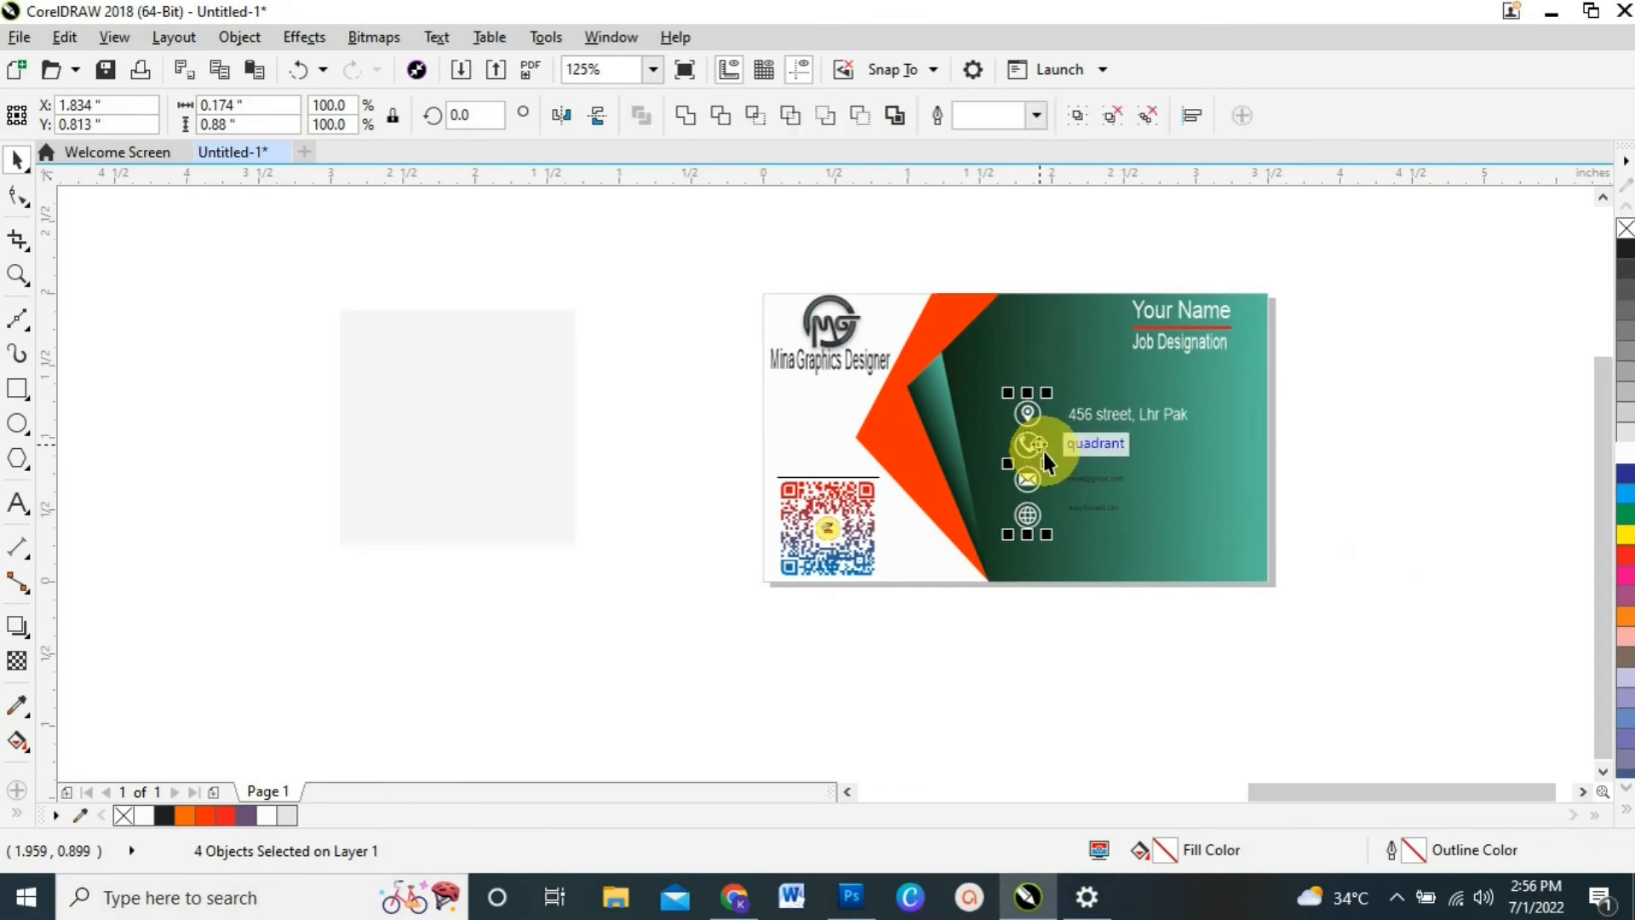
click(1138, 702)
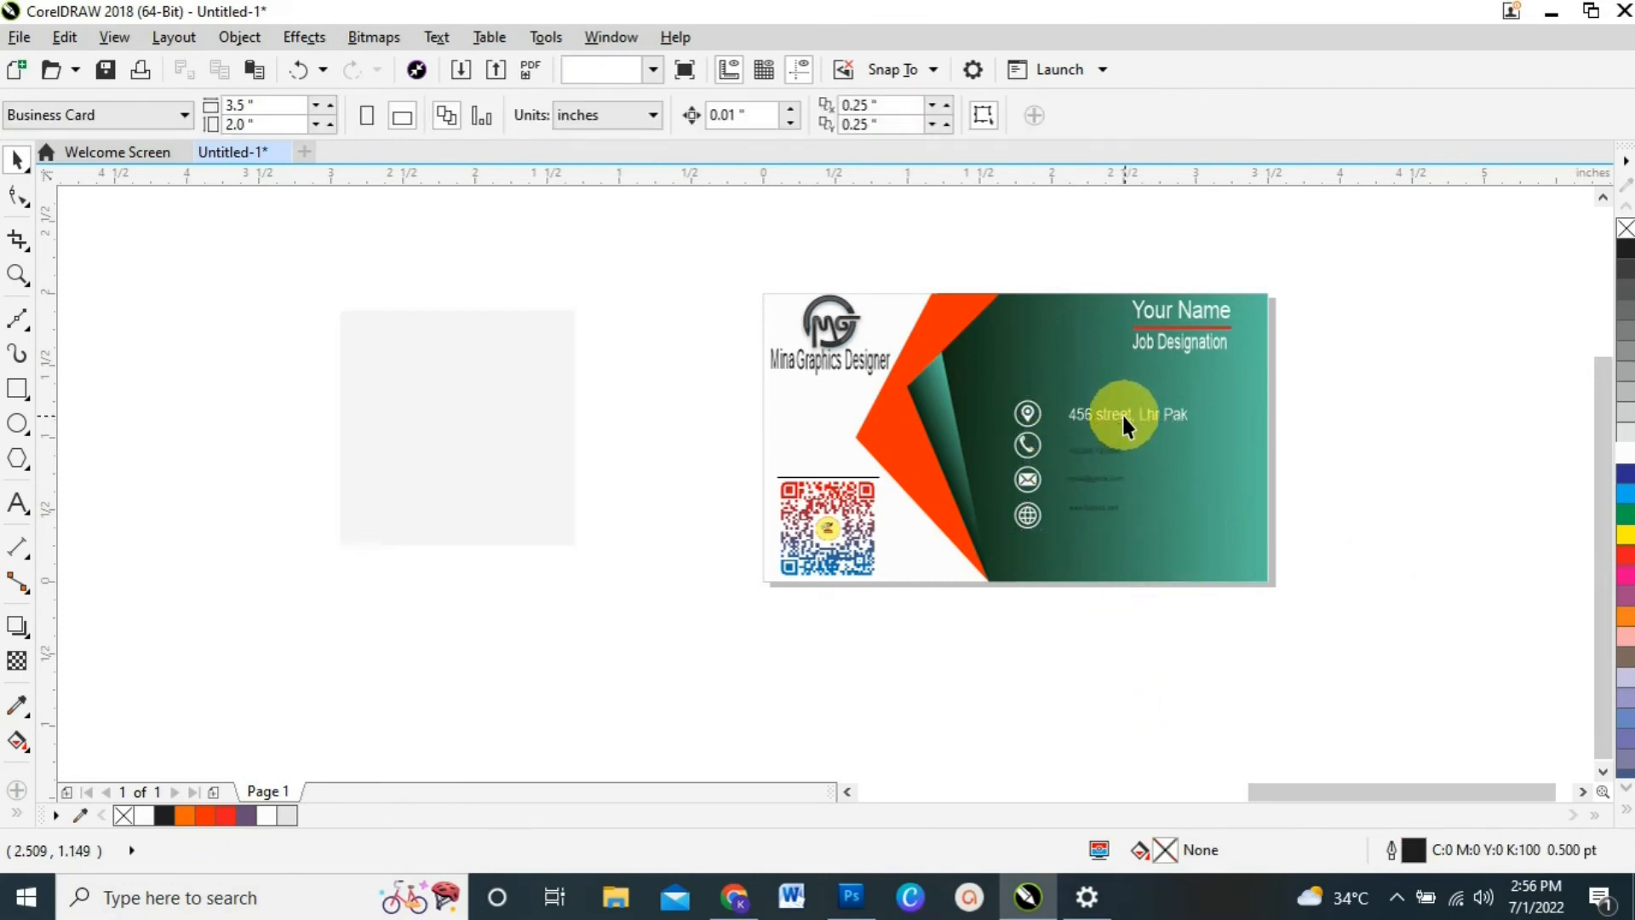
Group the address text with the location icon beside it.
click(1122, 412)
shift+click(1019, 416)
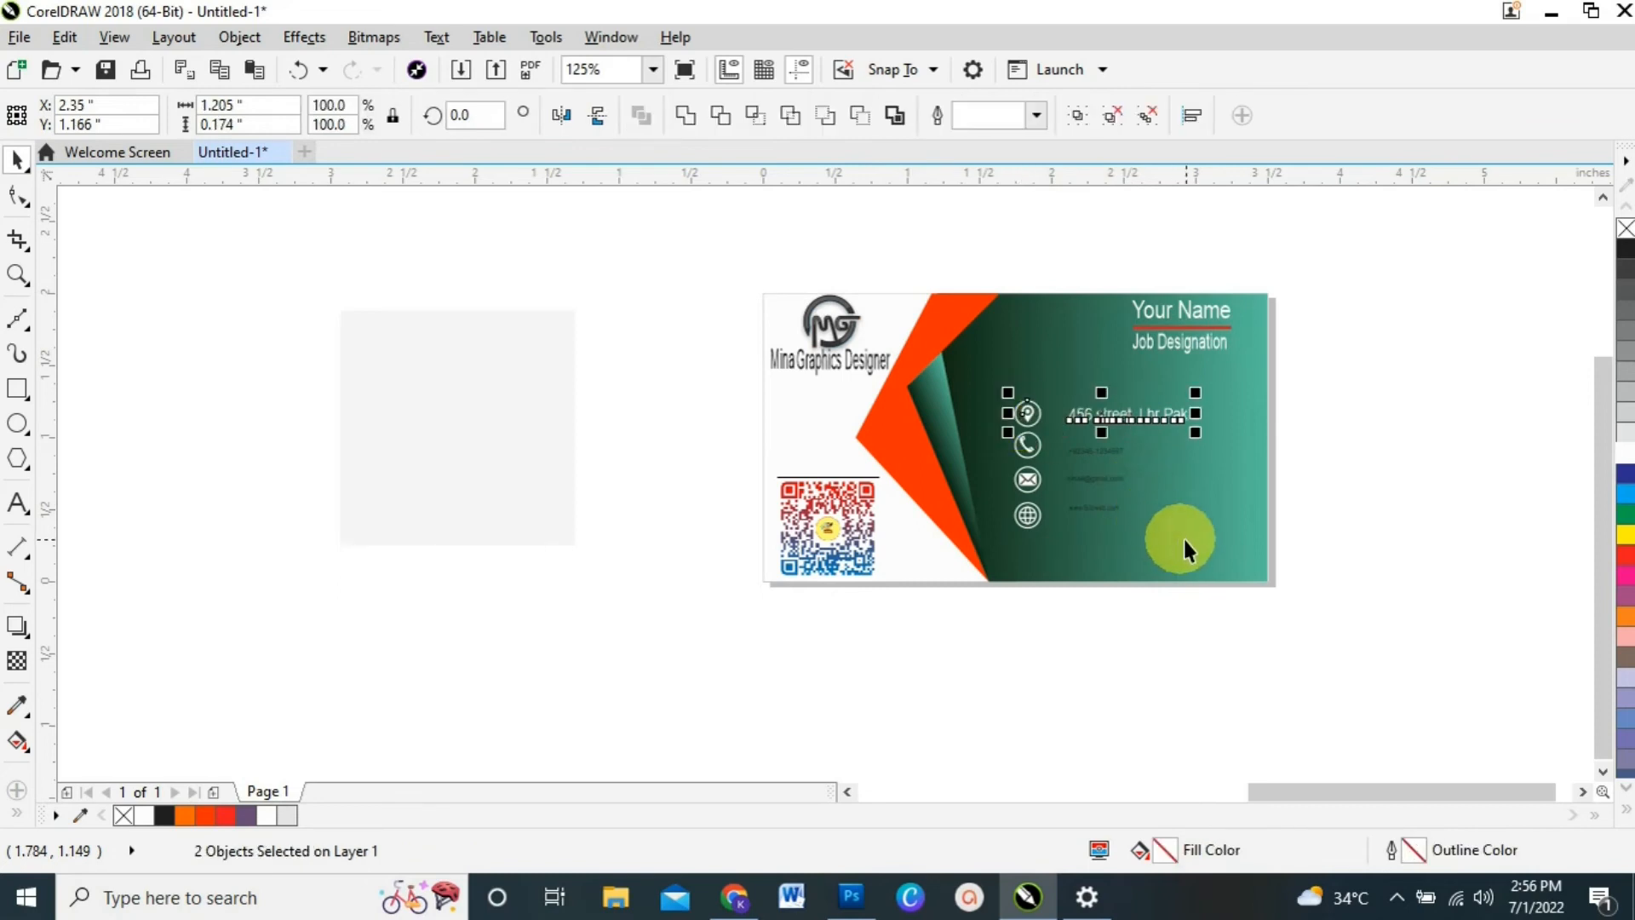
key(ctrl+g)
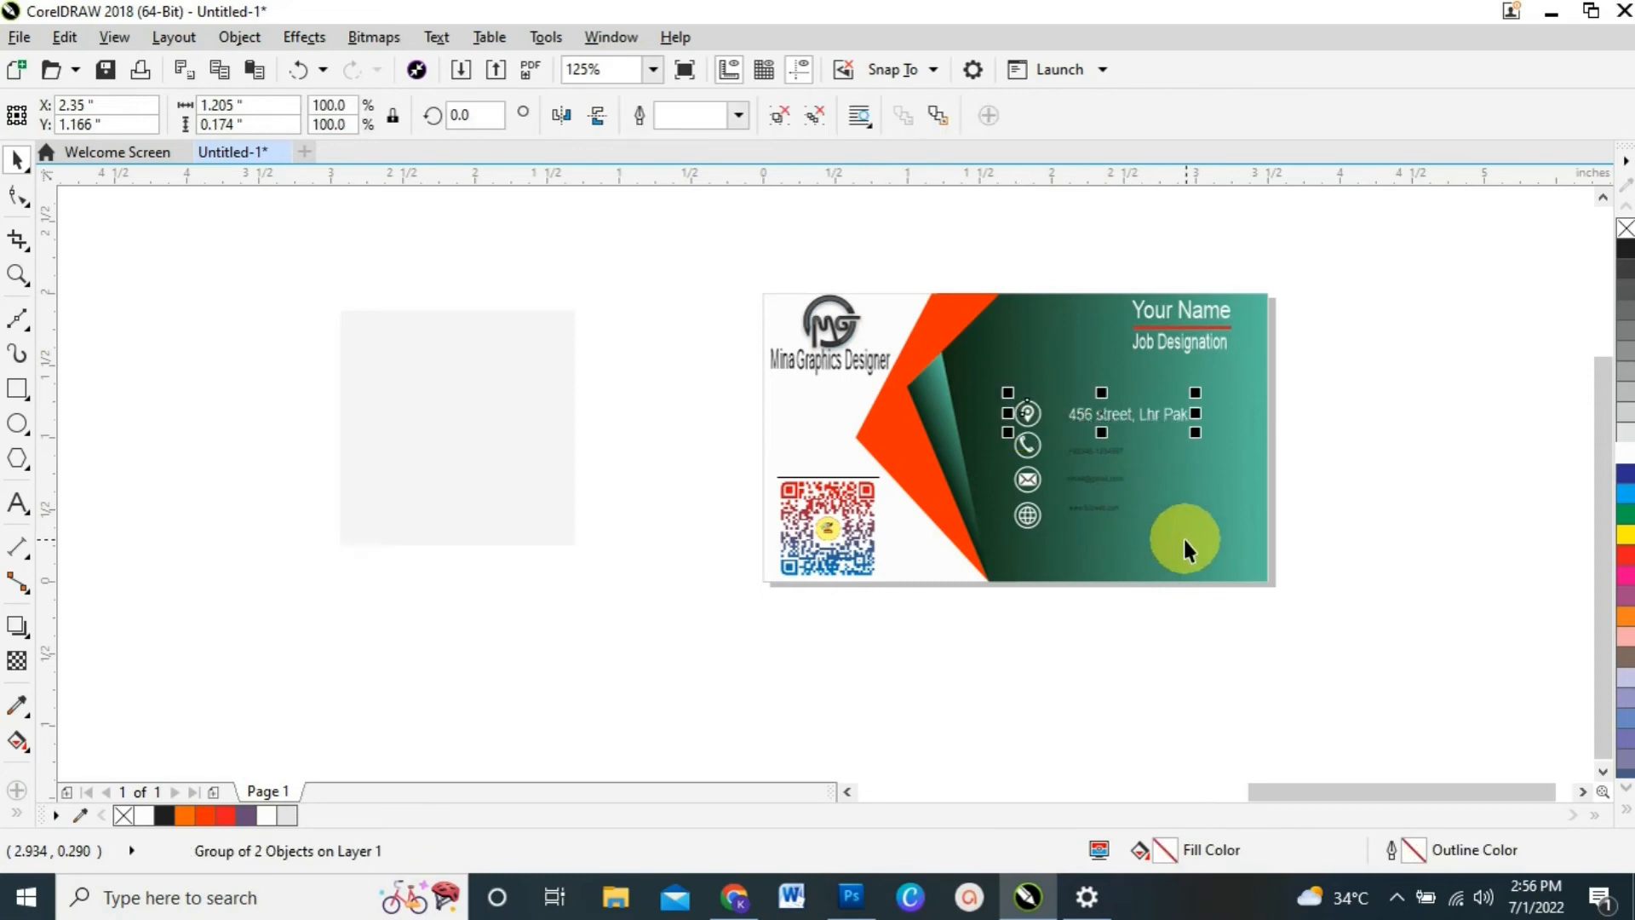
key(Escape)
Enlarge the phone number text to about 0.78 inches wide and 0.09 inches high and fill it white.
click(1108, 453)
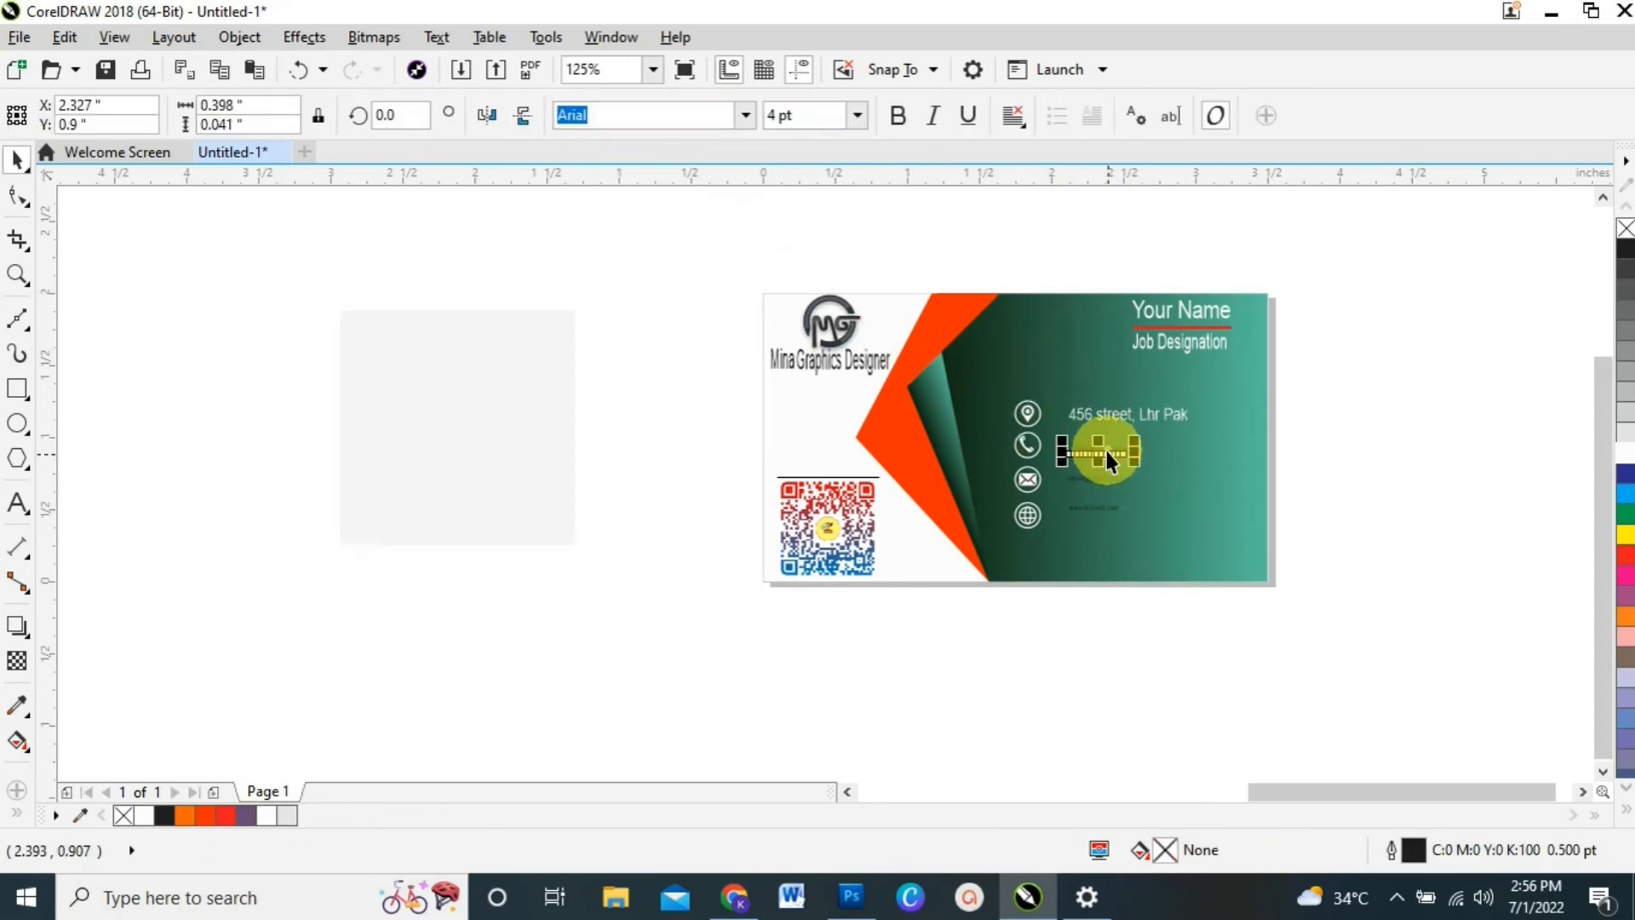
mouse_move(1134, 455)
mouse_down()
mouse_move(1170, 455)
mouse_move(1117, 464)
mouse_up()
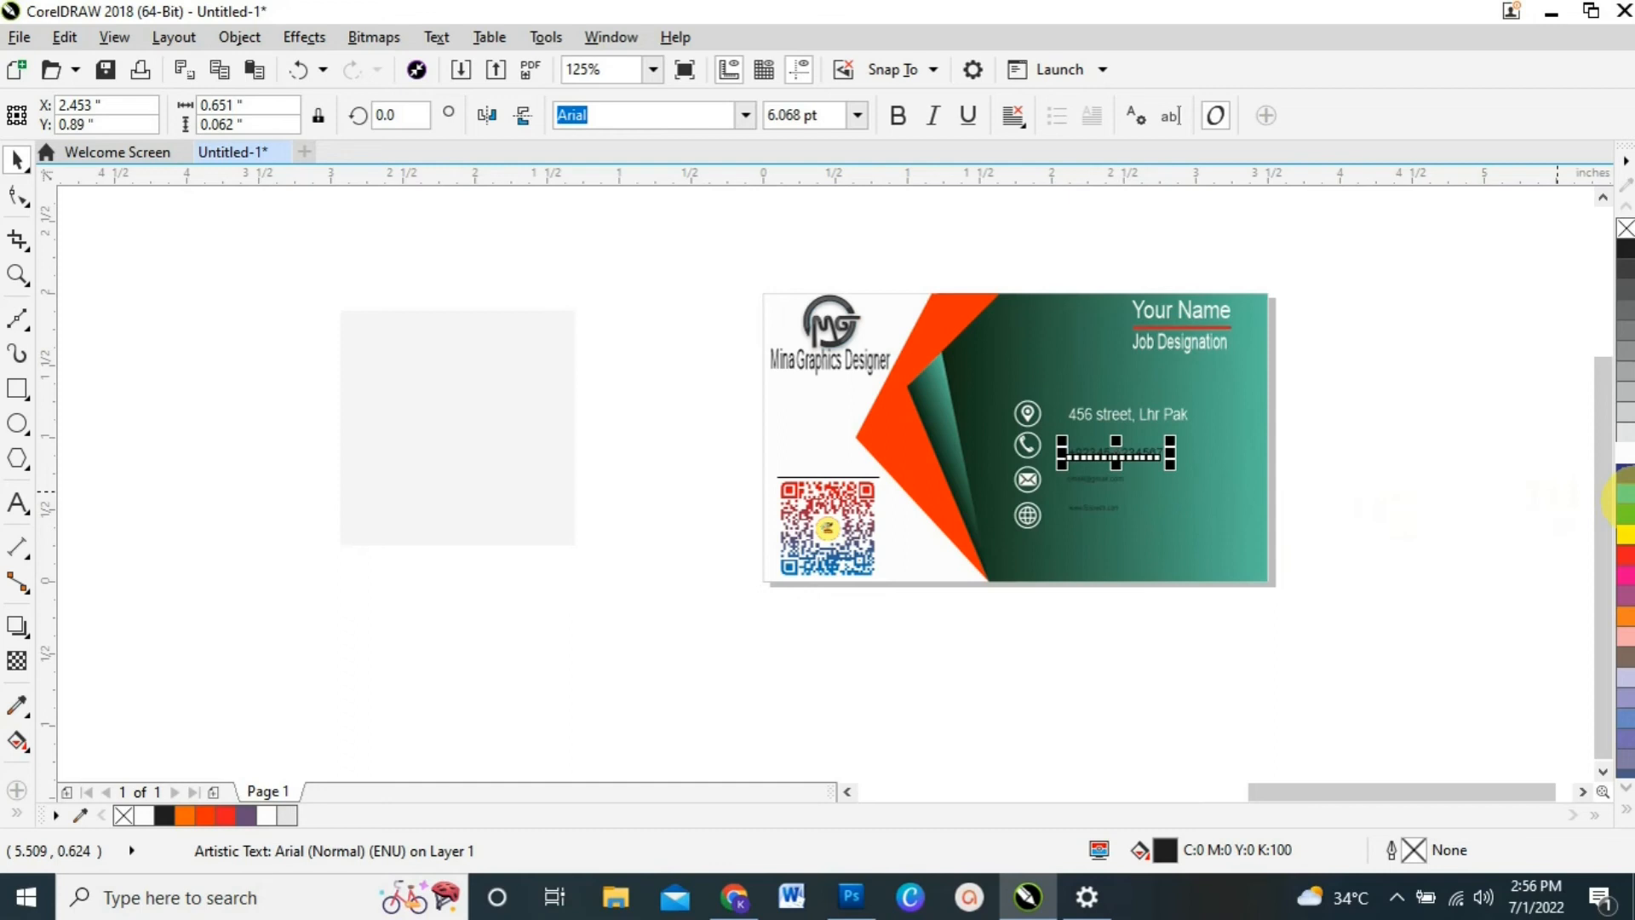
click(1624, 452)
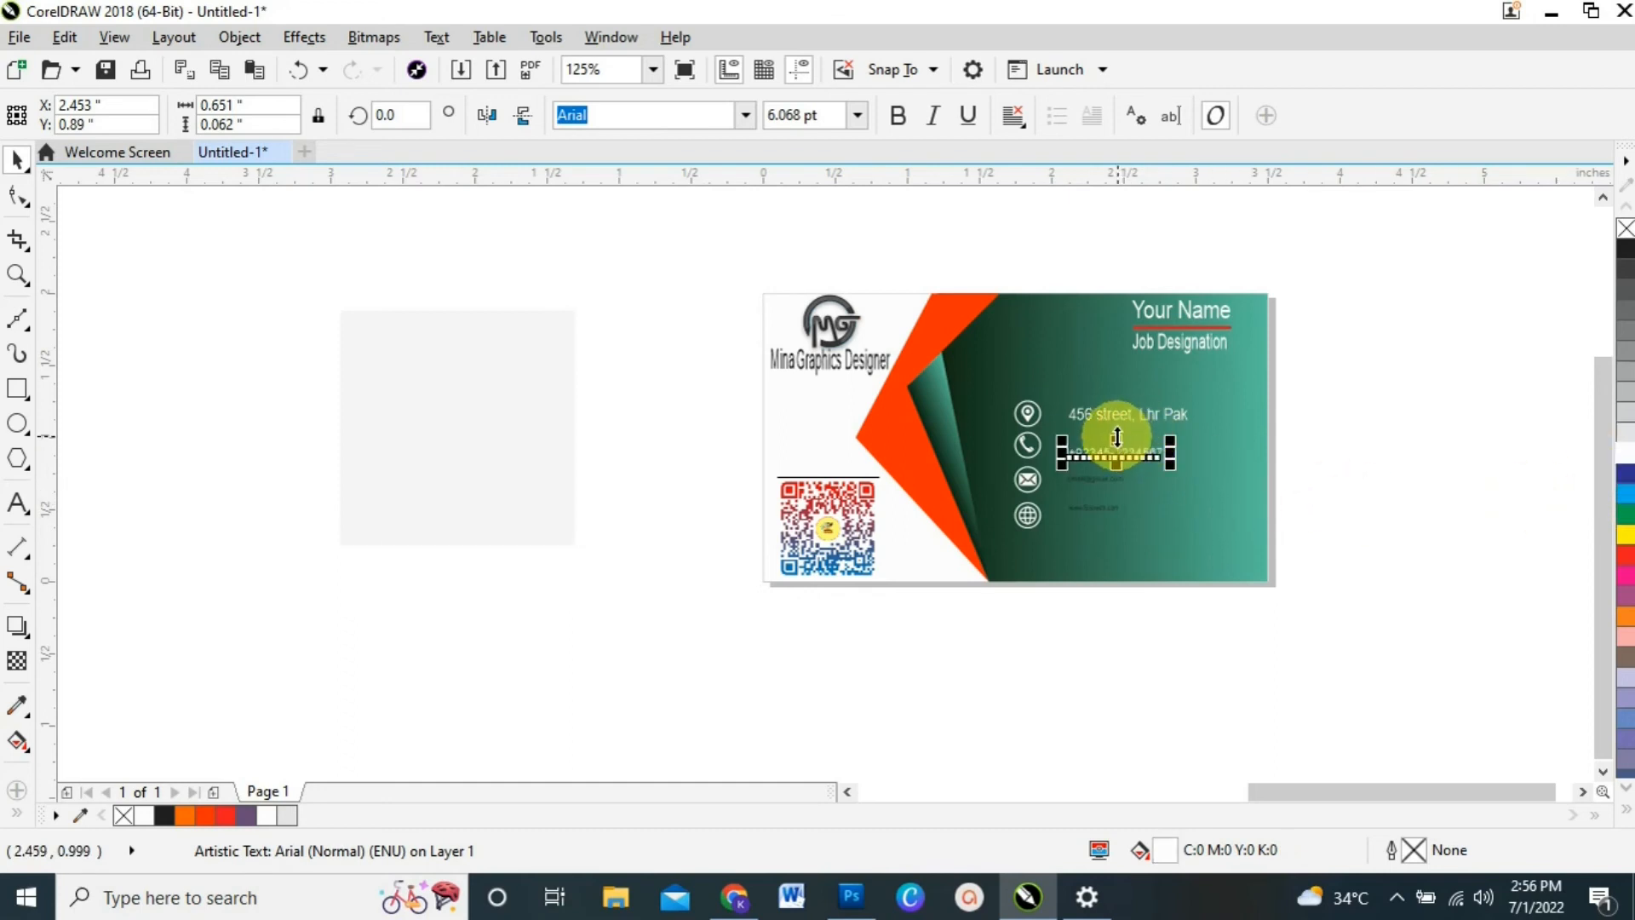
mouse_move(1117, 440)
mouse_down()
mouse_move(1199, 451)
mouse_move(1132, 449)
mouse_up()
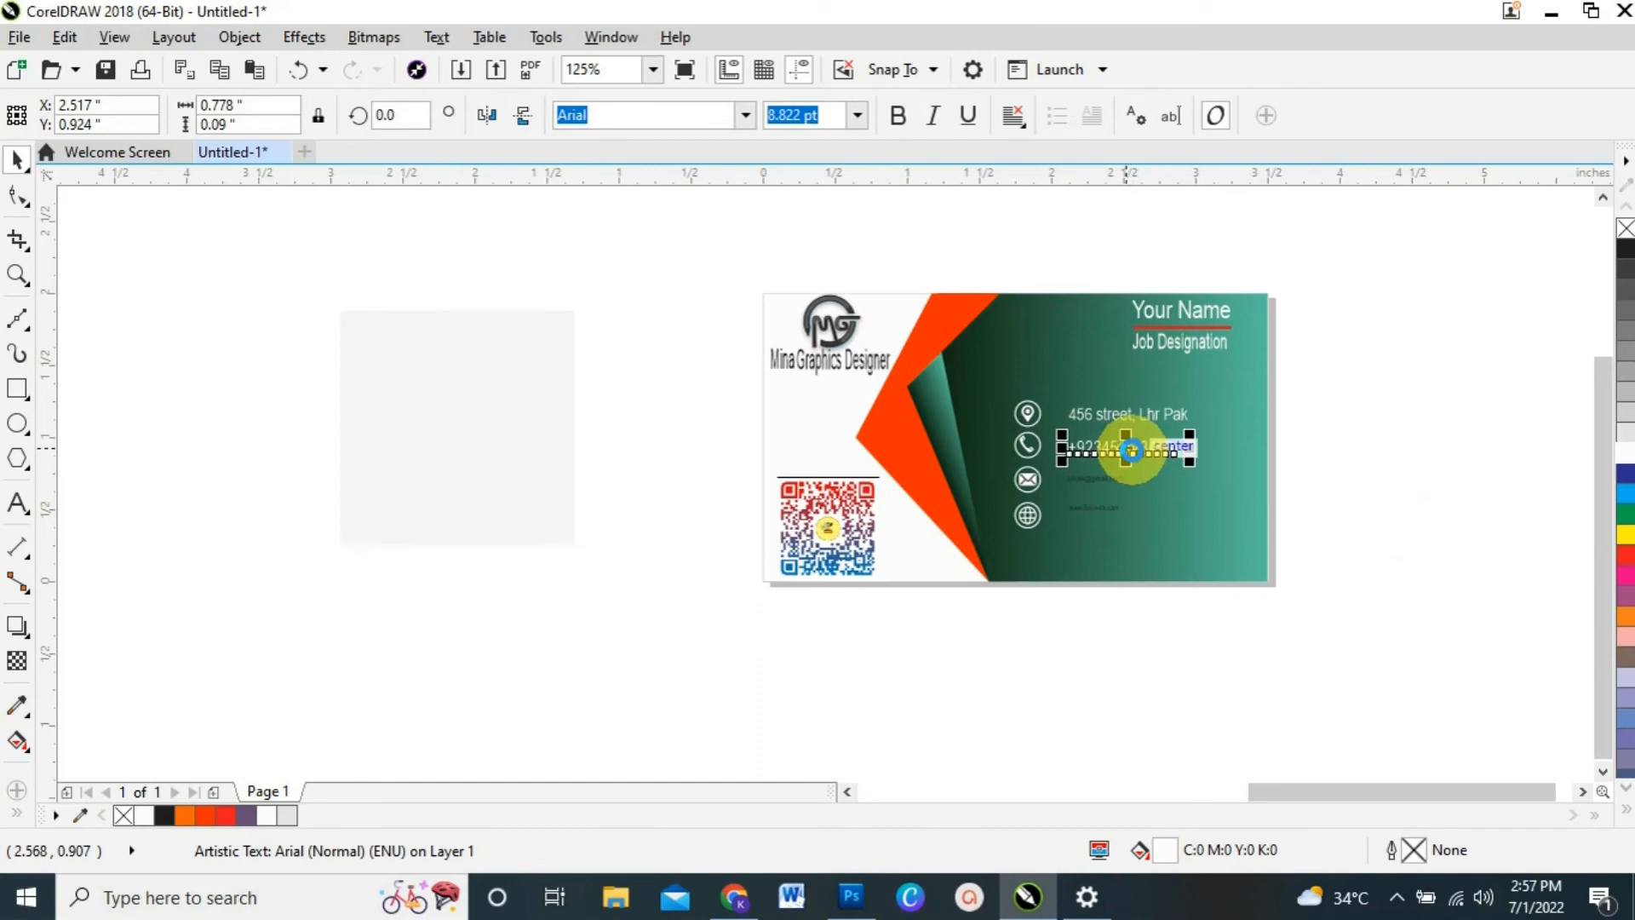
Group the phone number text with its phone icon.
shift+click(1021, 447)
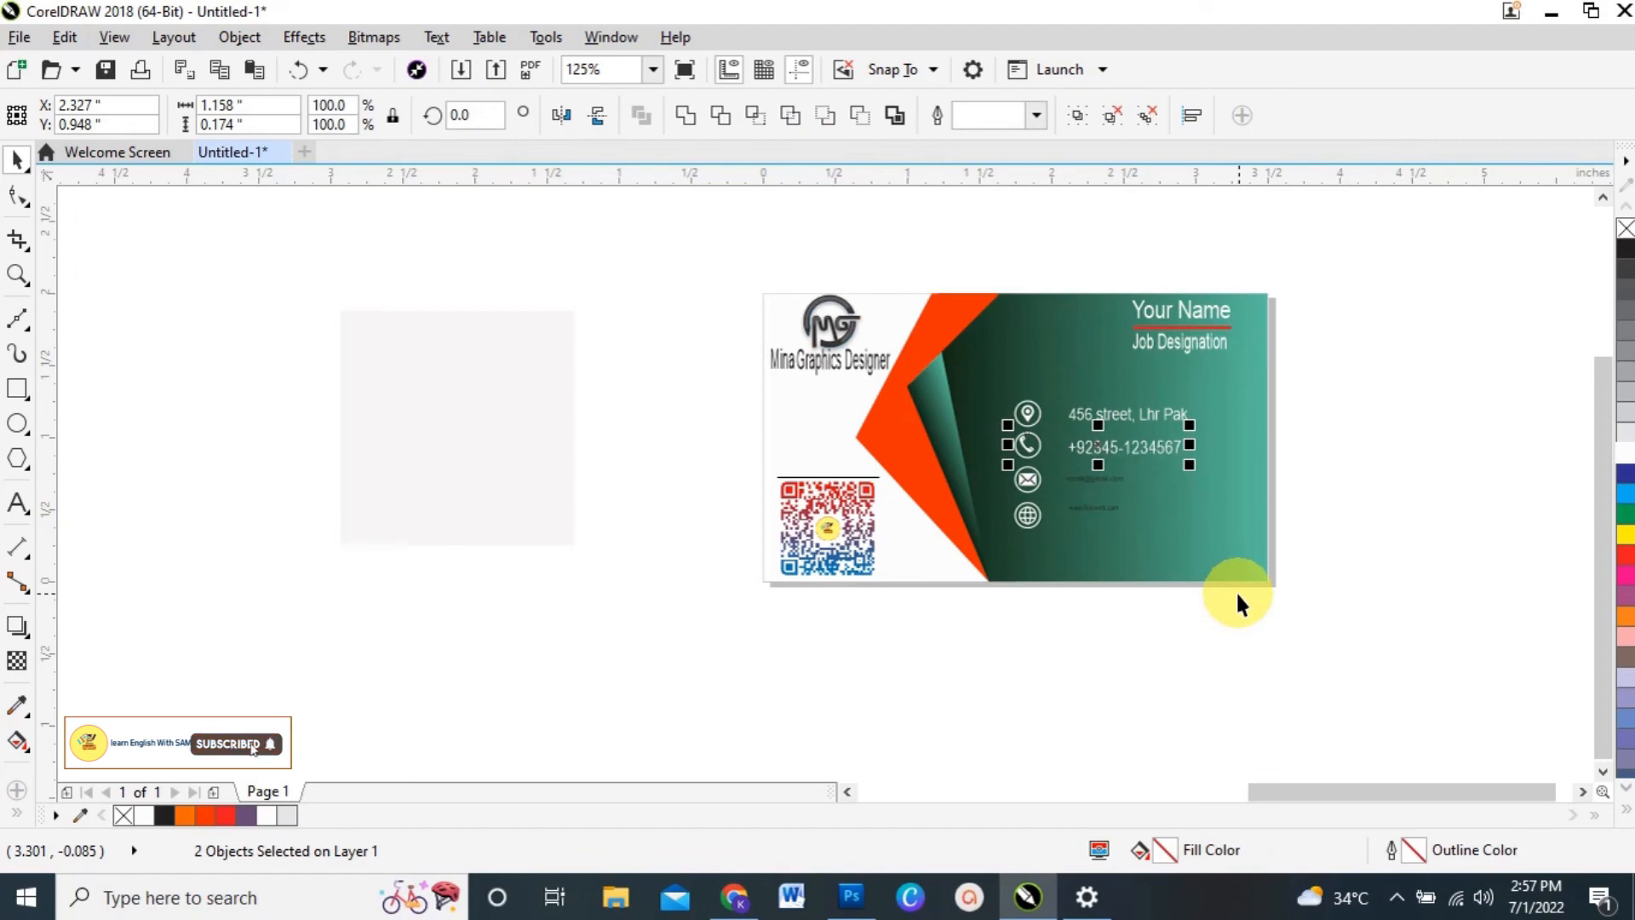
key(ctrl+g)
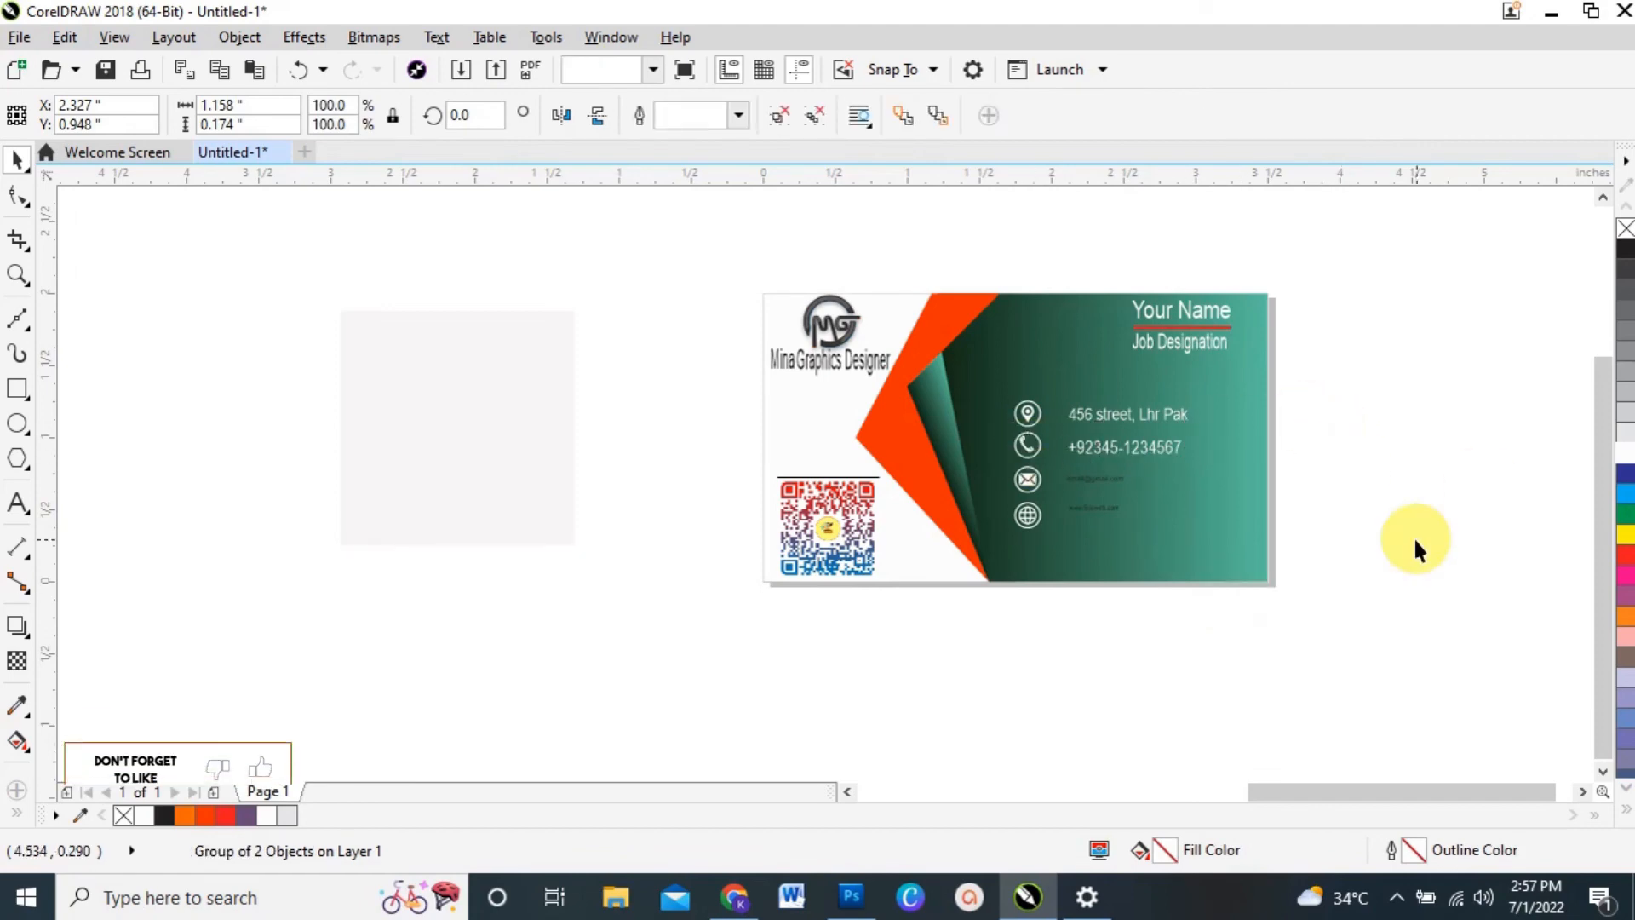
click(1413, 535)
Enlarge the email text to about 0.79 inches wide and 0.11 inches high and fill it white.
click(1091, 479)
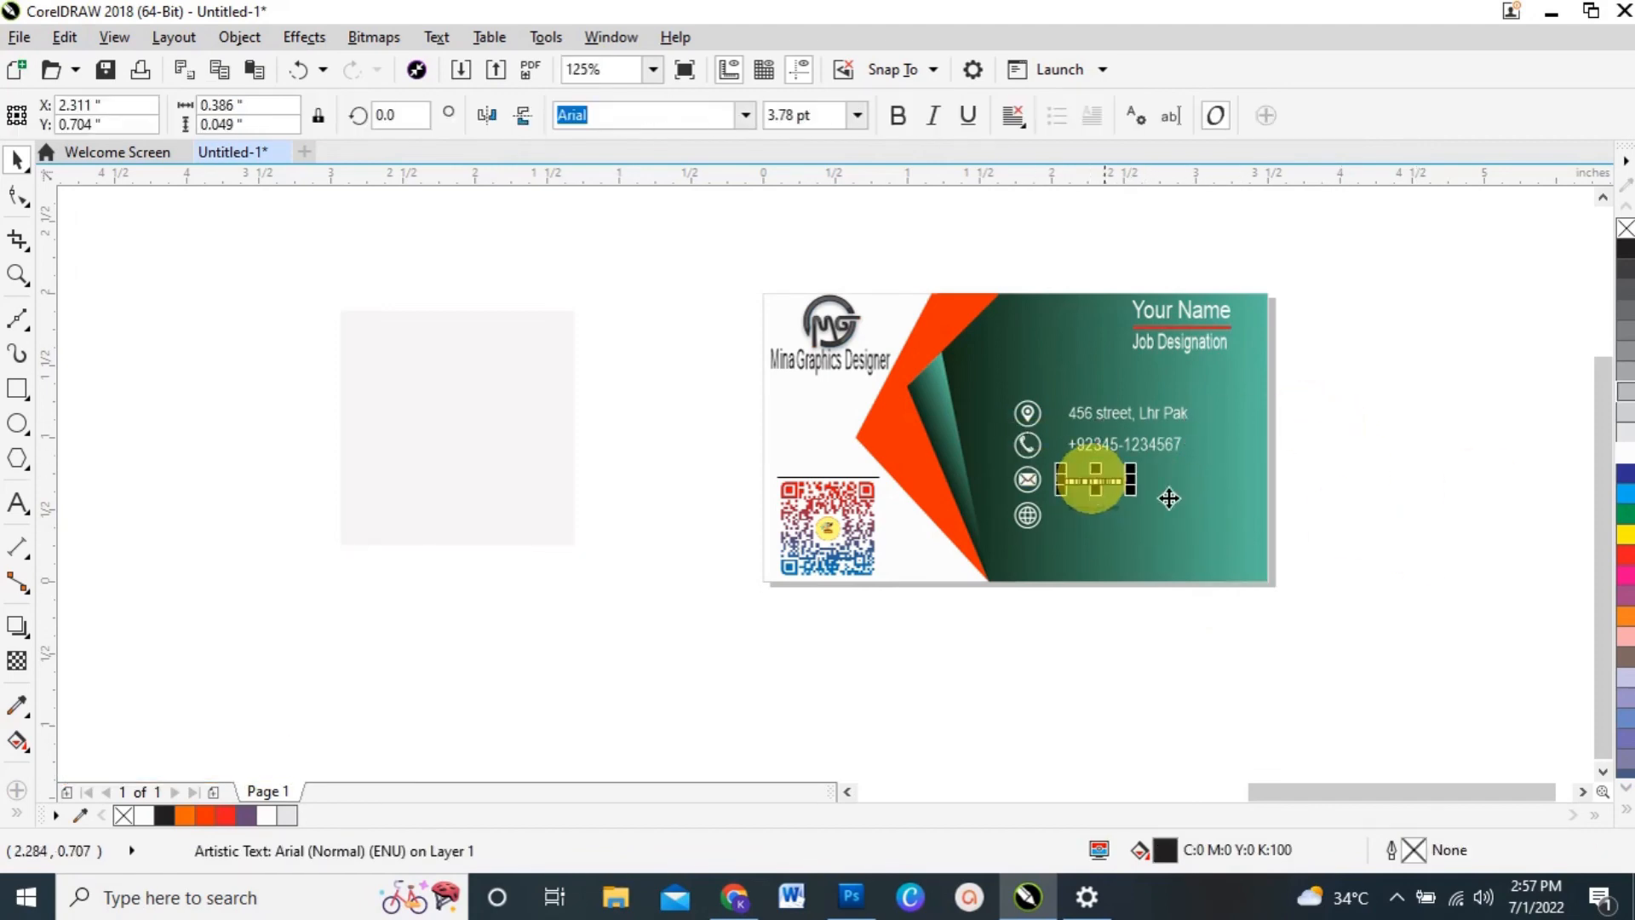
mouse_move(1137, 481)
mouse_down()
mouse_move(1196, 476)
mouse_move(1125, 500)
mouse_up()
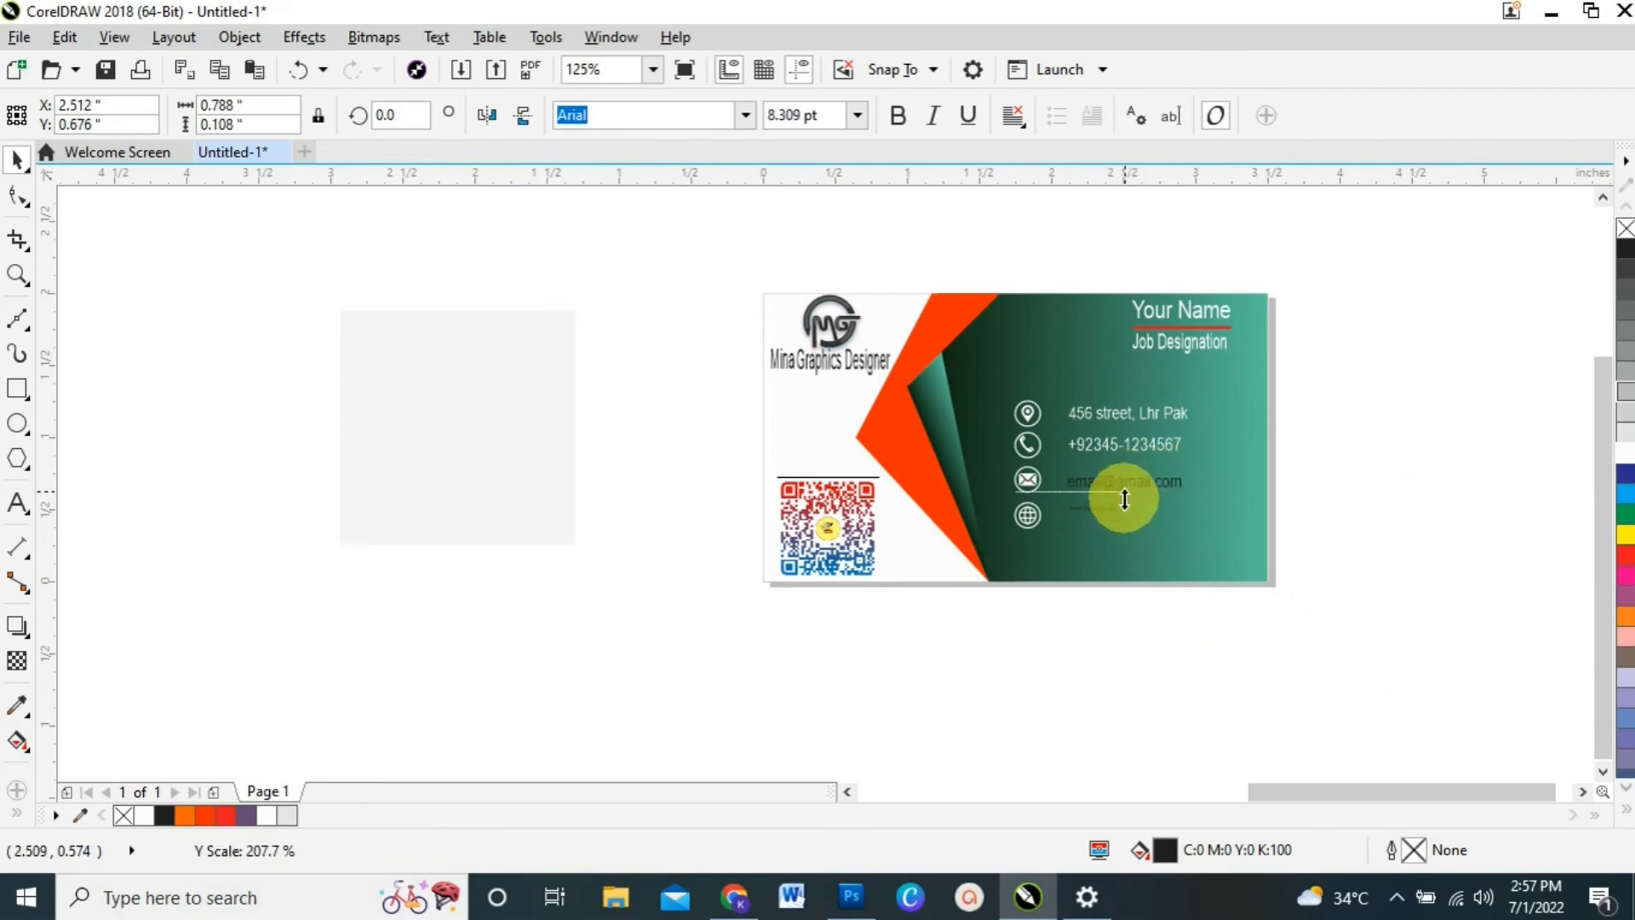
click(1627, 460)
Nudge the email text about 0.03 inches up and 0.03 inches to the right beside the envelope icon.
key(Up)
key(Up)
key(Up)
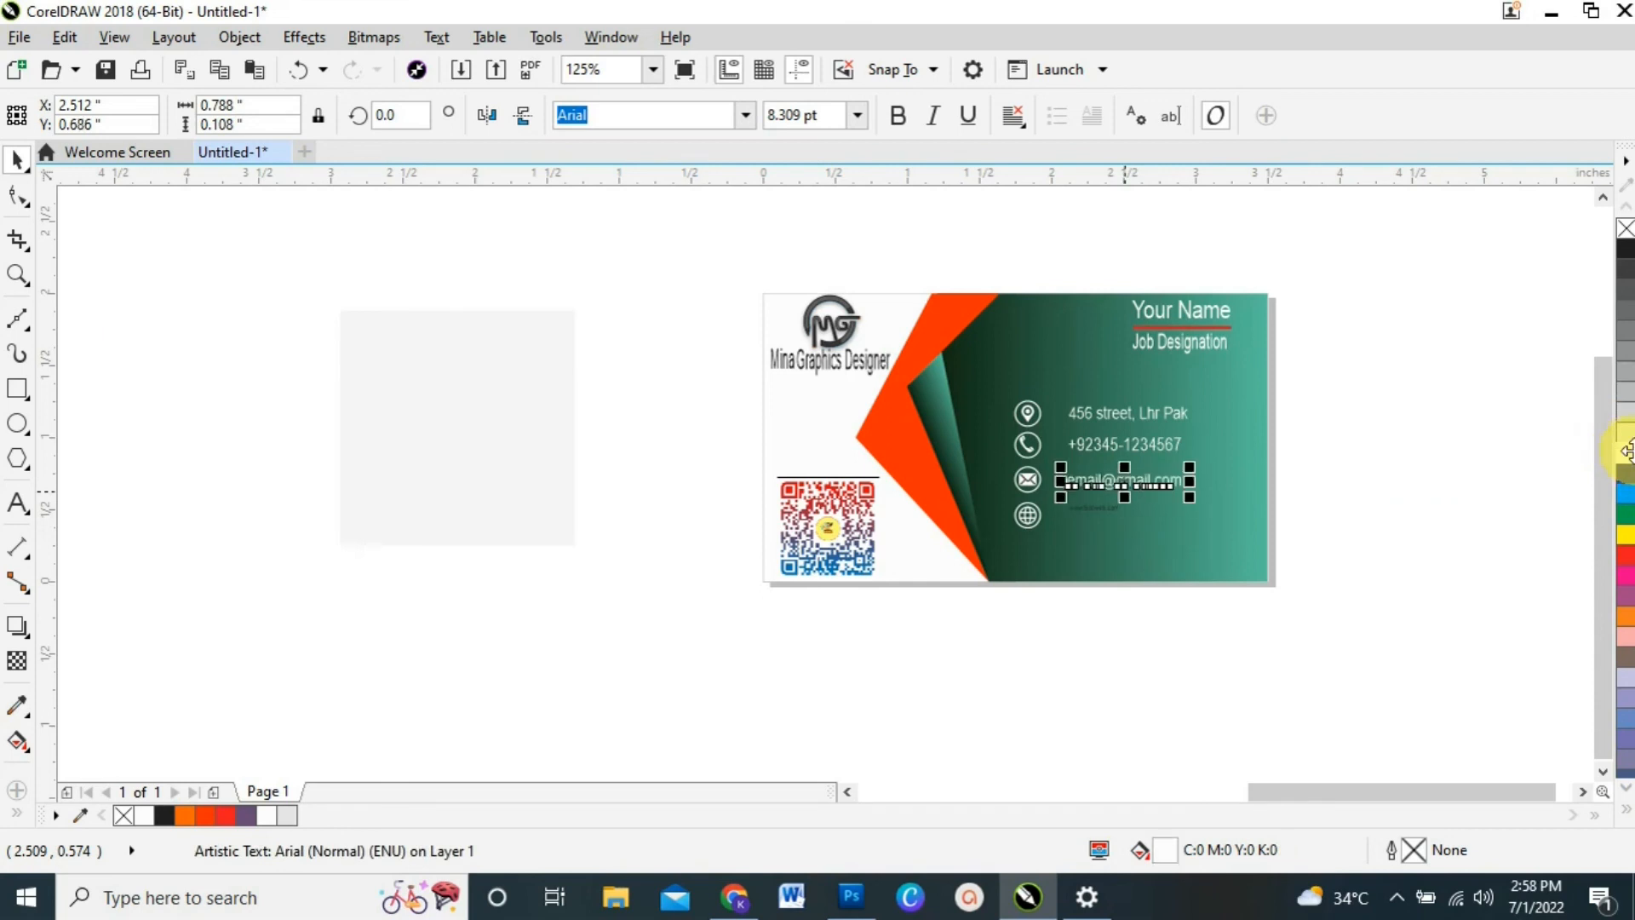
key(Right)
key(Right)
key(Right)
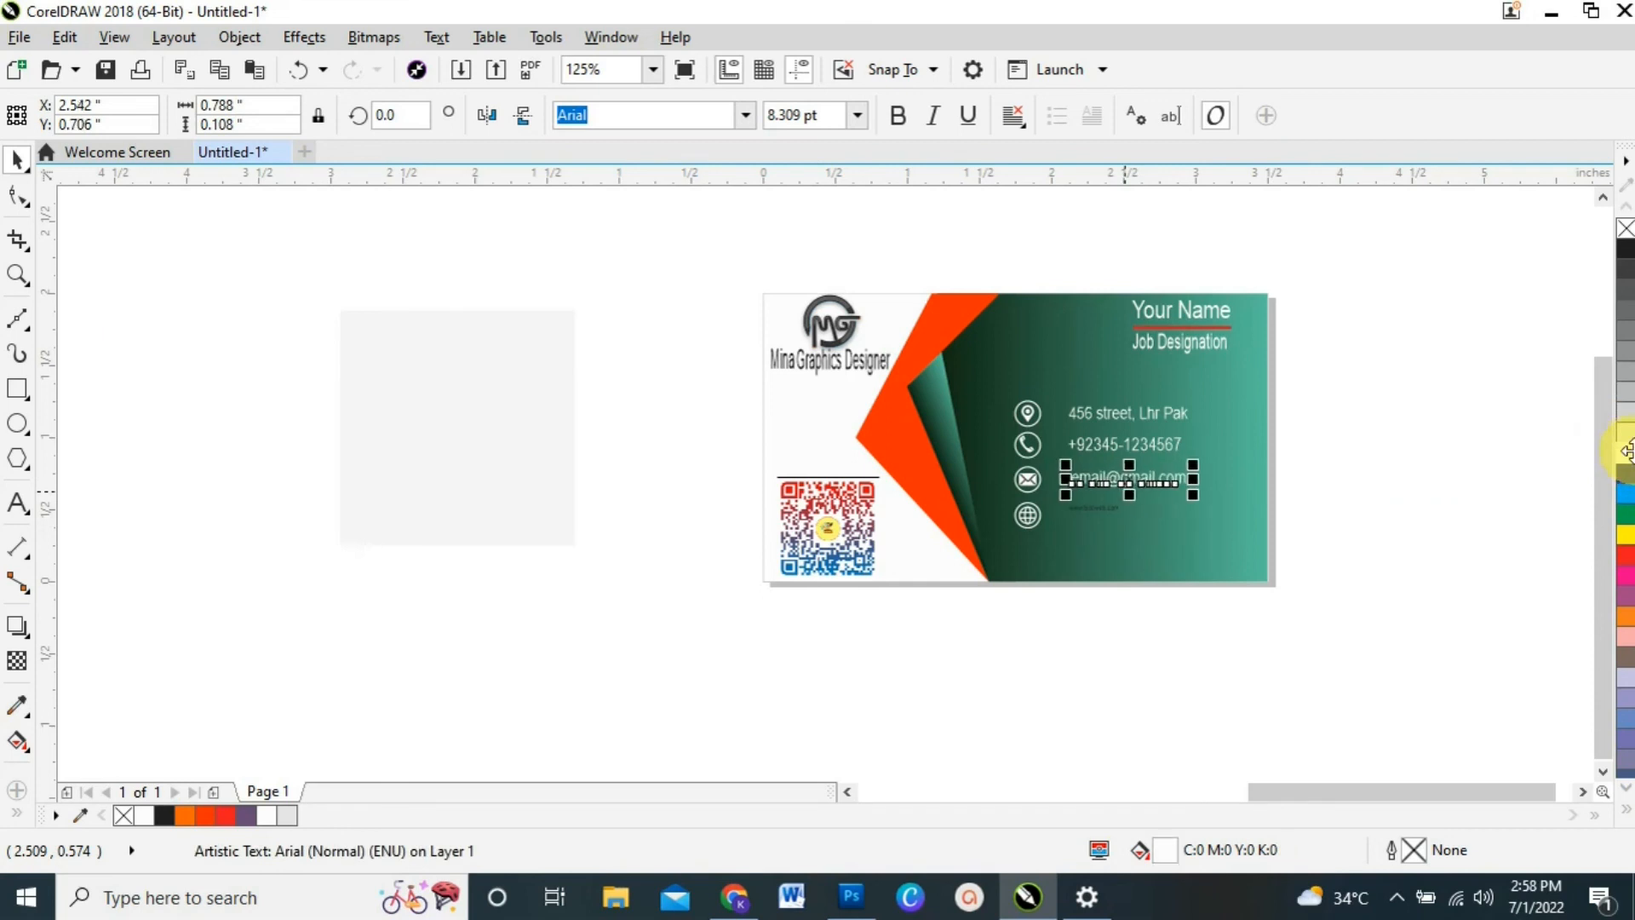
click(730, 664)
Enlarge the website text beside the globe icon to about 0.71 inches wide and 0.11 inches high.
click(1086, 511)
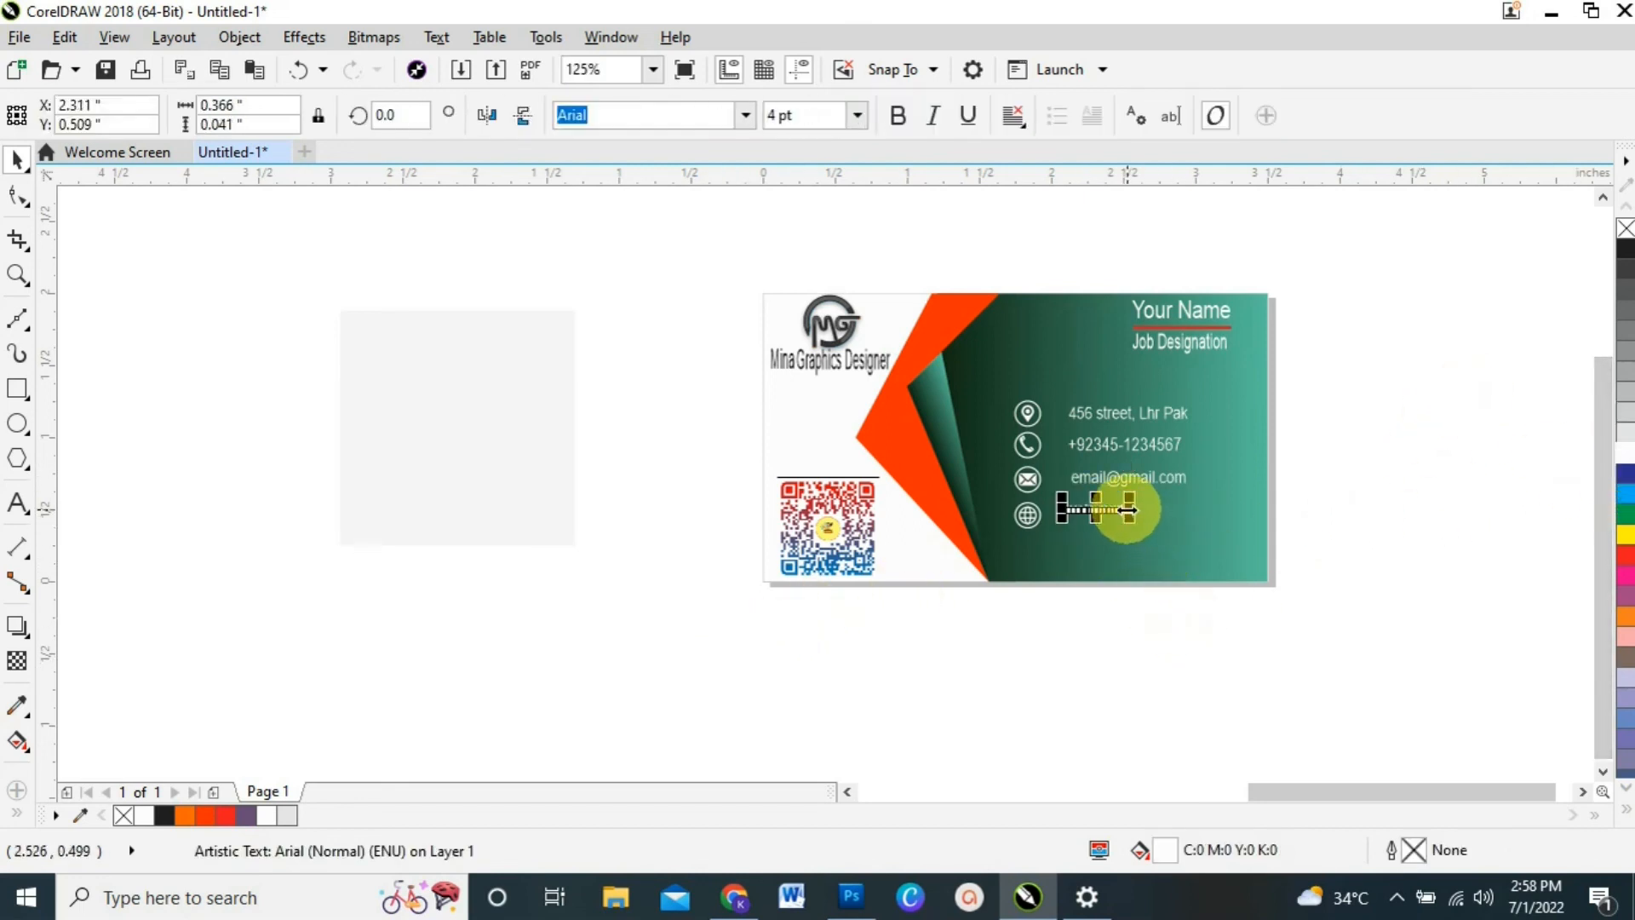
mouse_move(1130, 509)
mouse_down()
mouse_move(1179, 517)
mouse_move(1126, 532)
mouse_up()
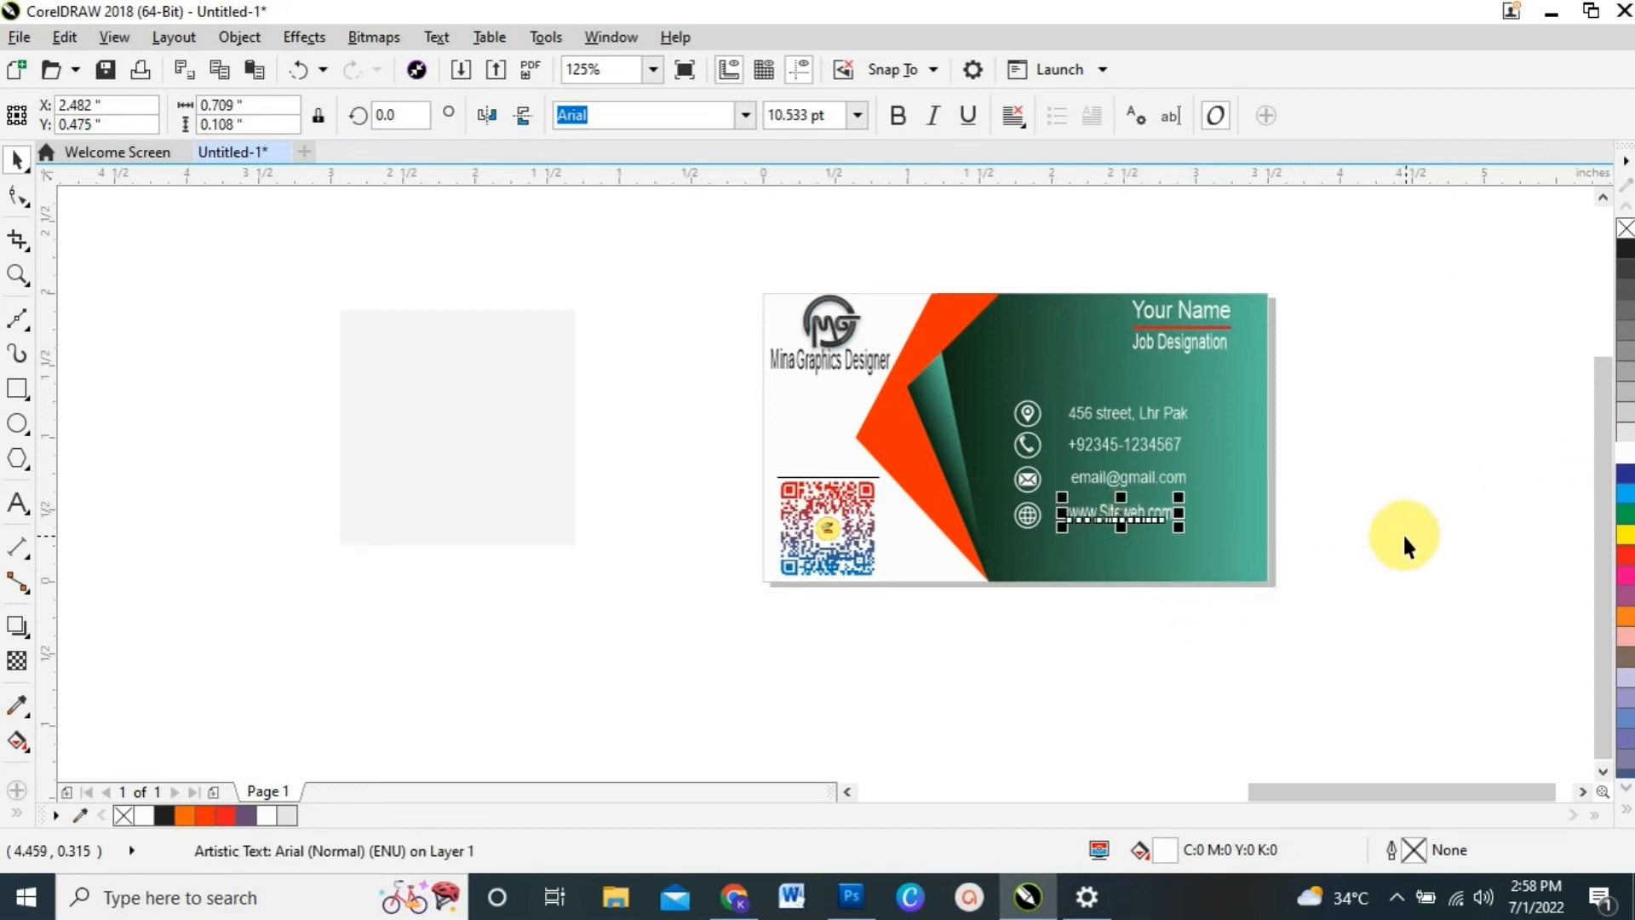
click(689, 622)
Group the address, phone, email and website lines together as one contact block.
click(1127, 437)
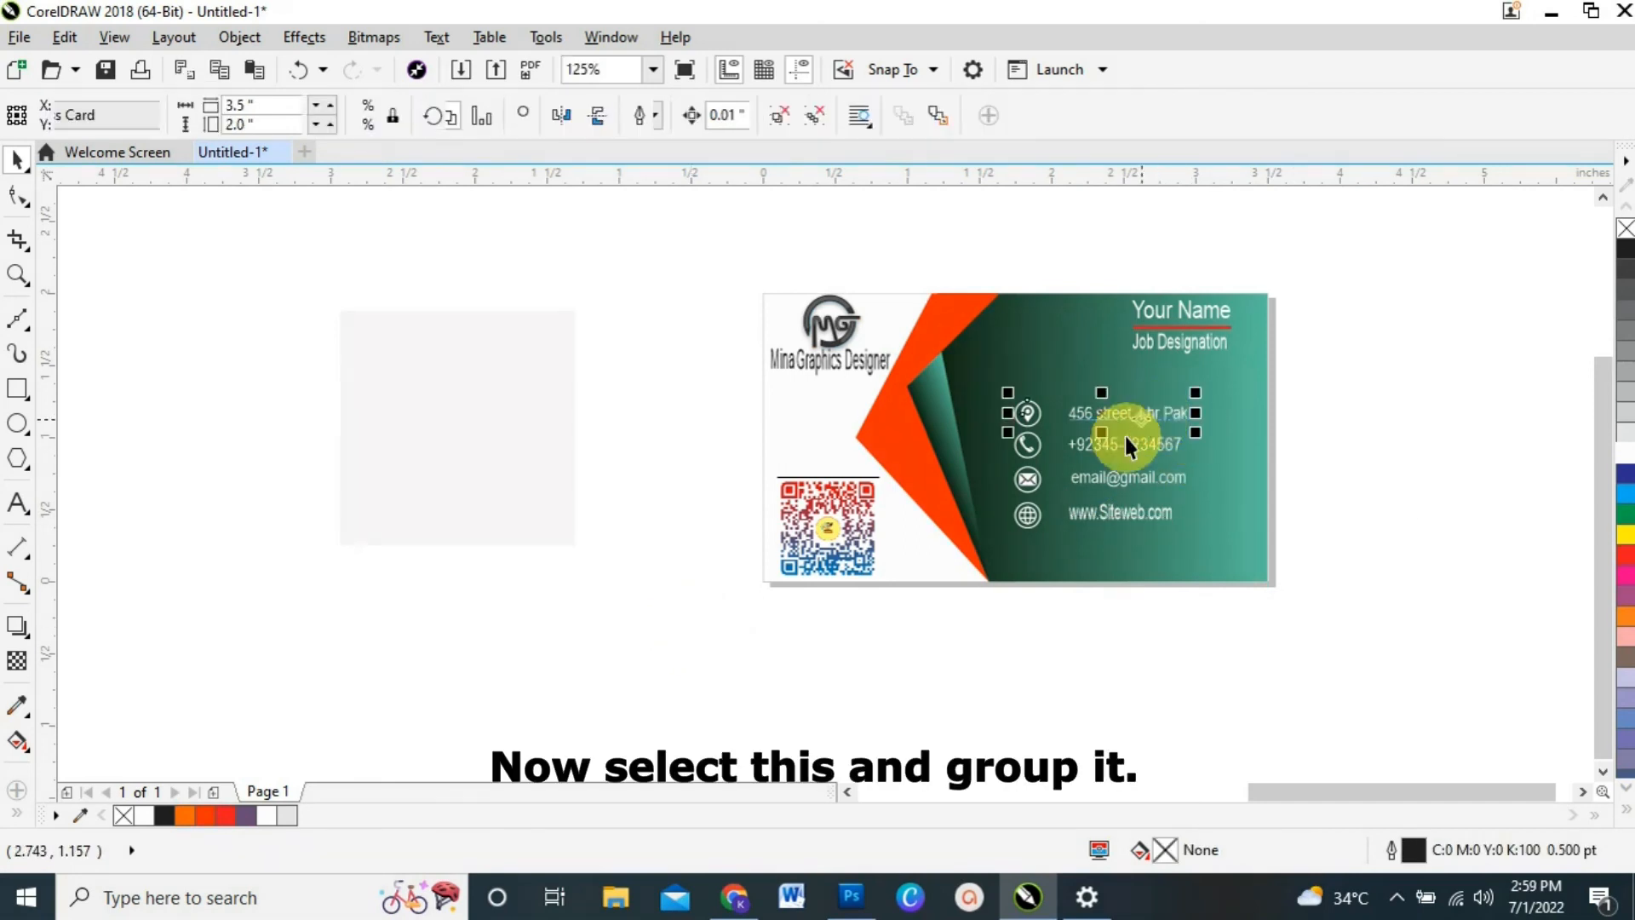
shift+click(1119, 449)
shift+click(1116, 473)
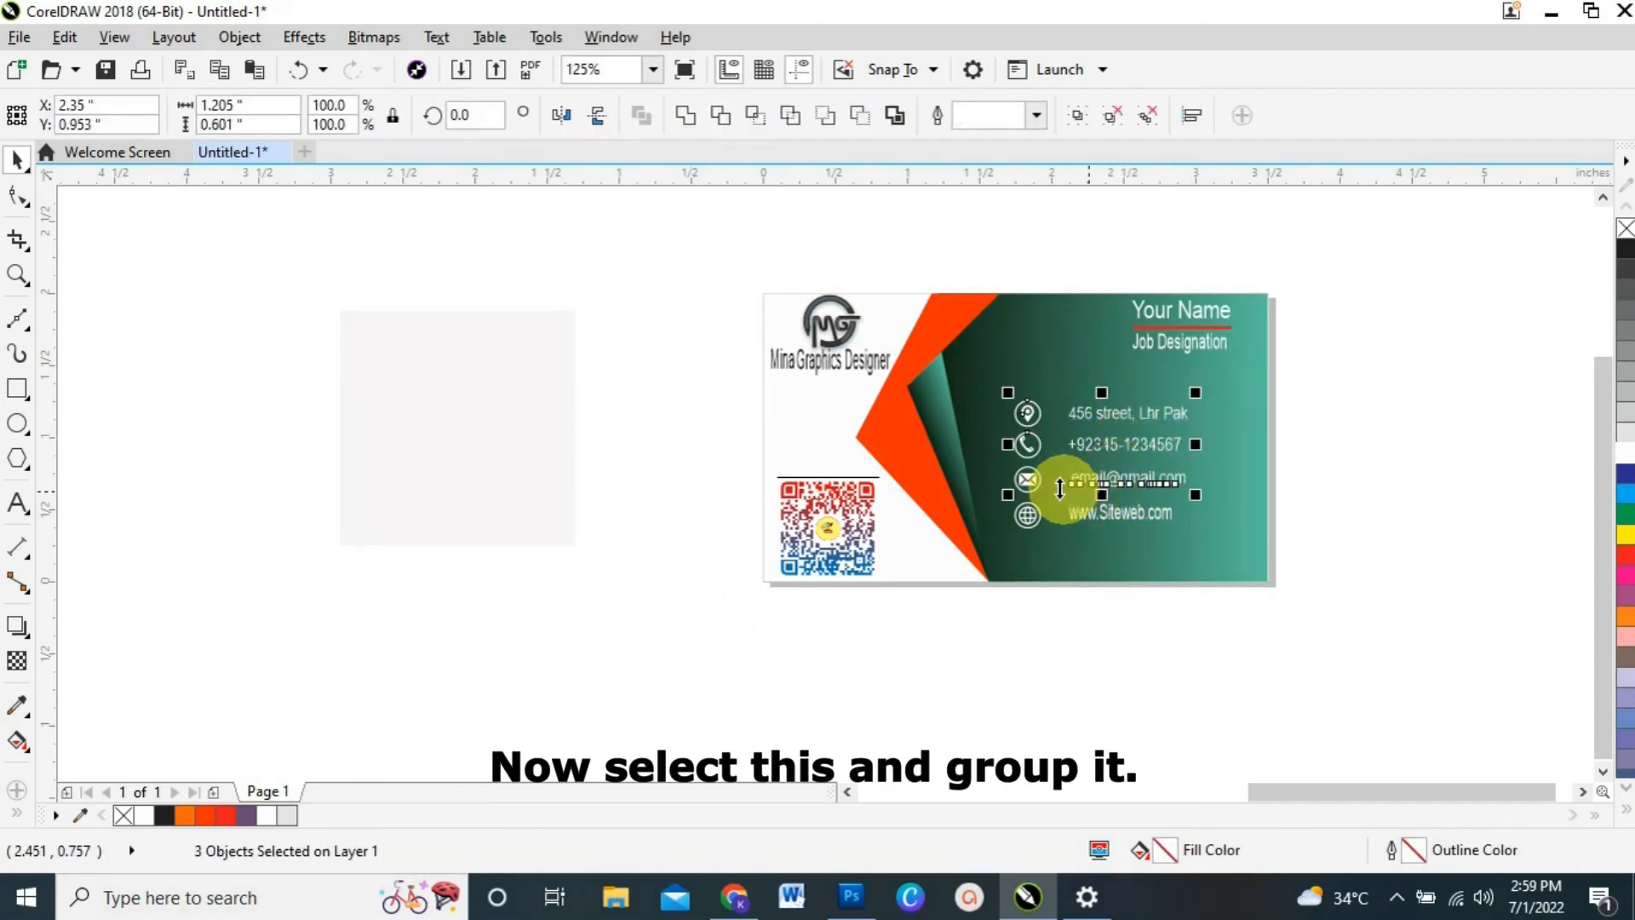
shift+click(1075, 511)
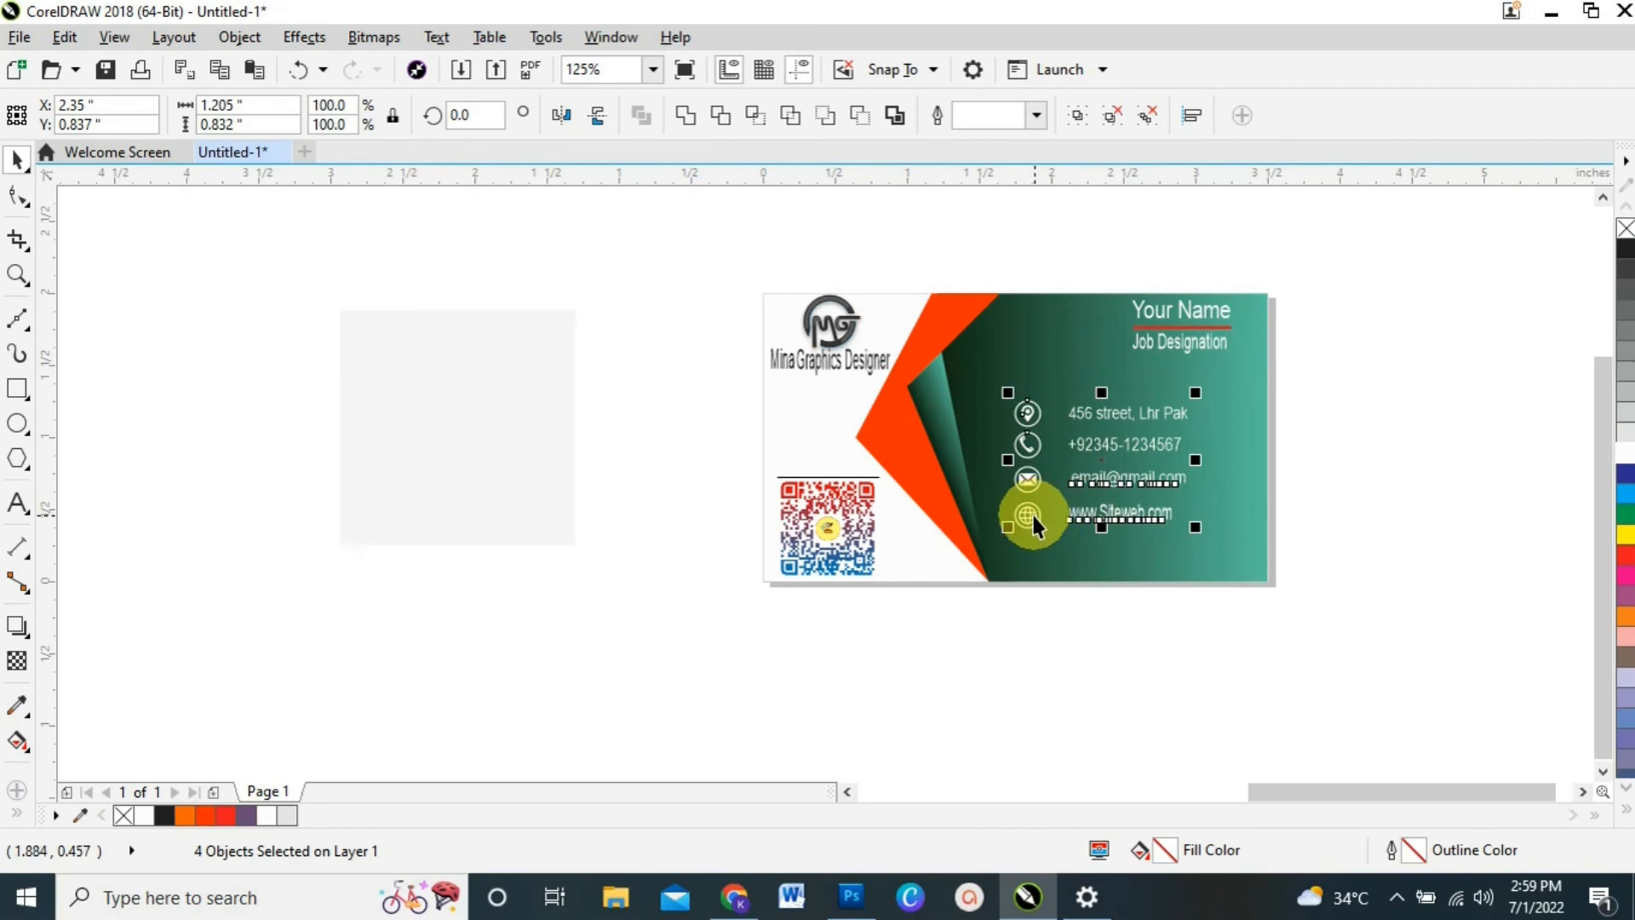
key(ctrl+g)
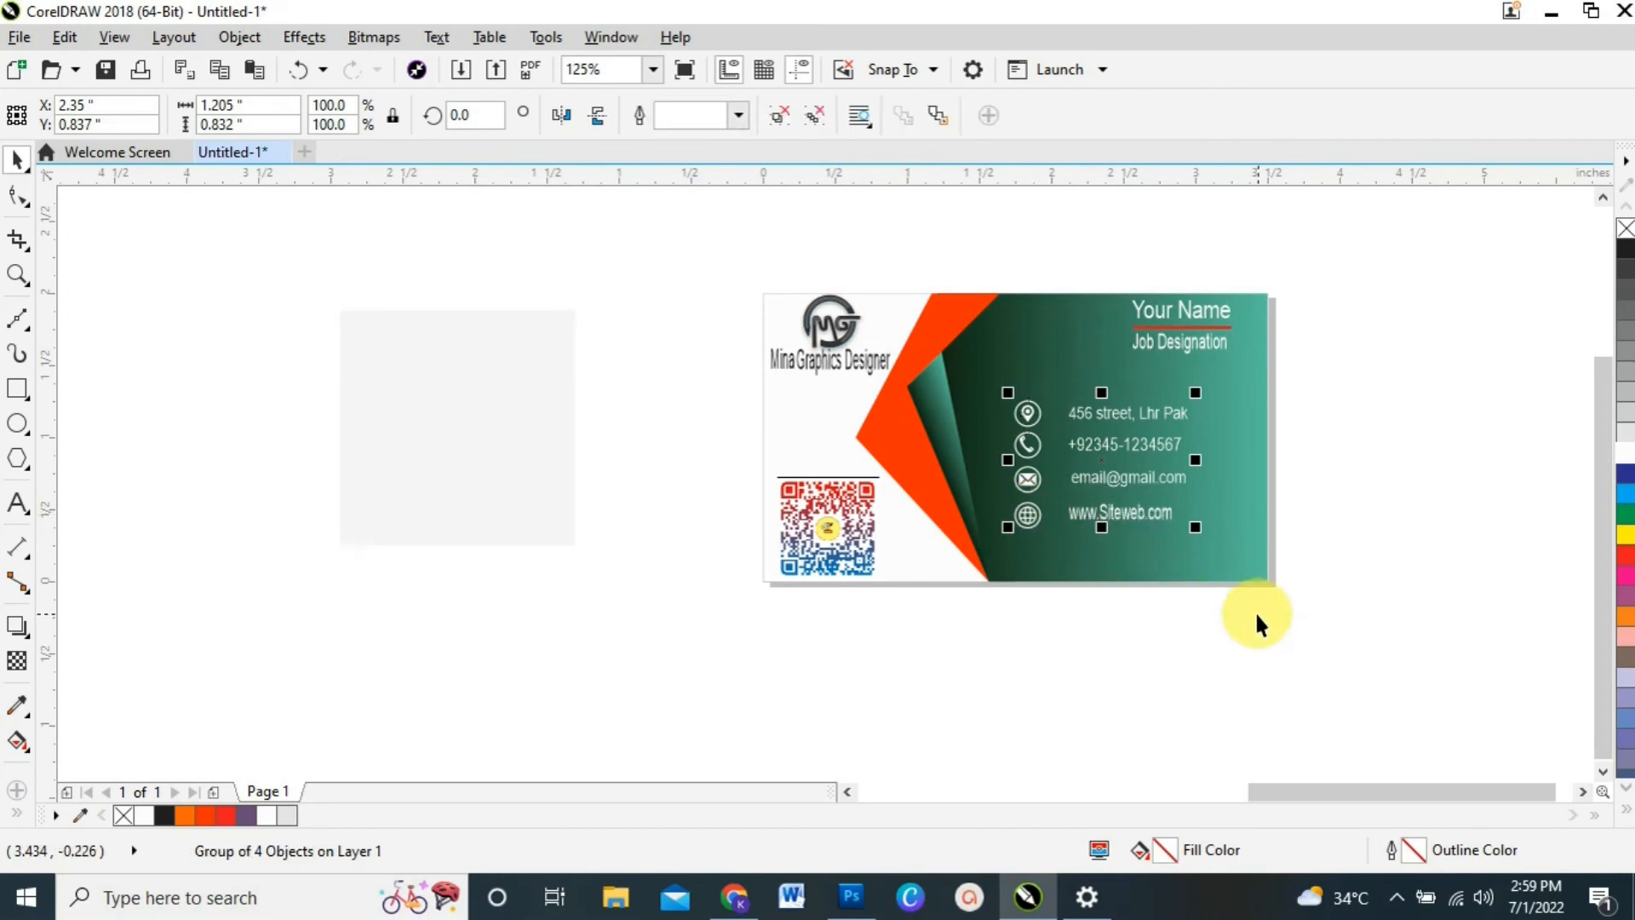
Move the contact block down and to the right on the green area, centred at about X 2.64, Y 0.51 inches.
drag(1102, 460, 1111, 483)
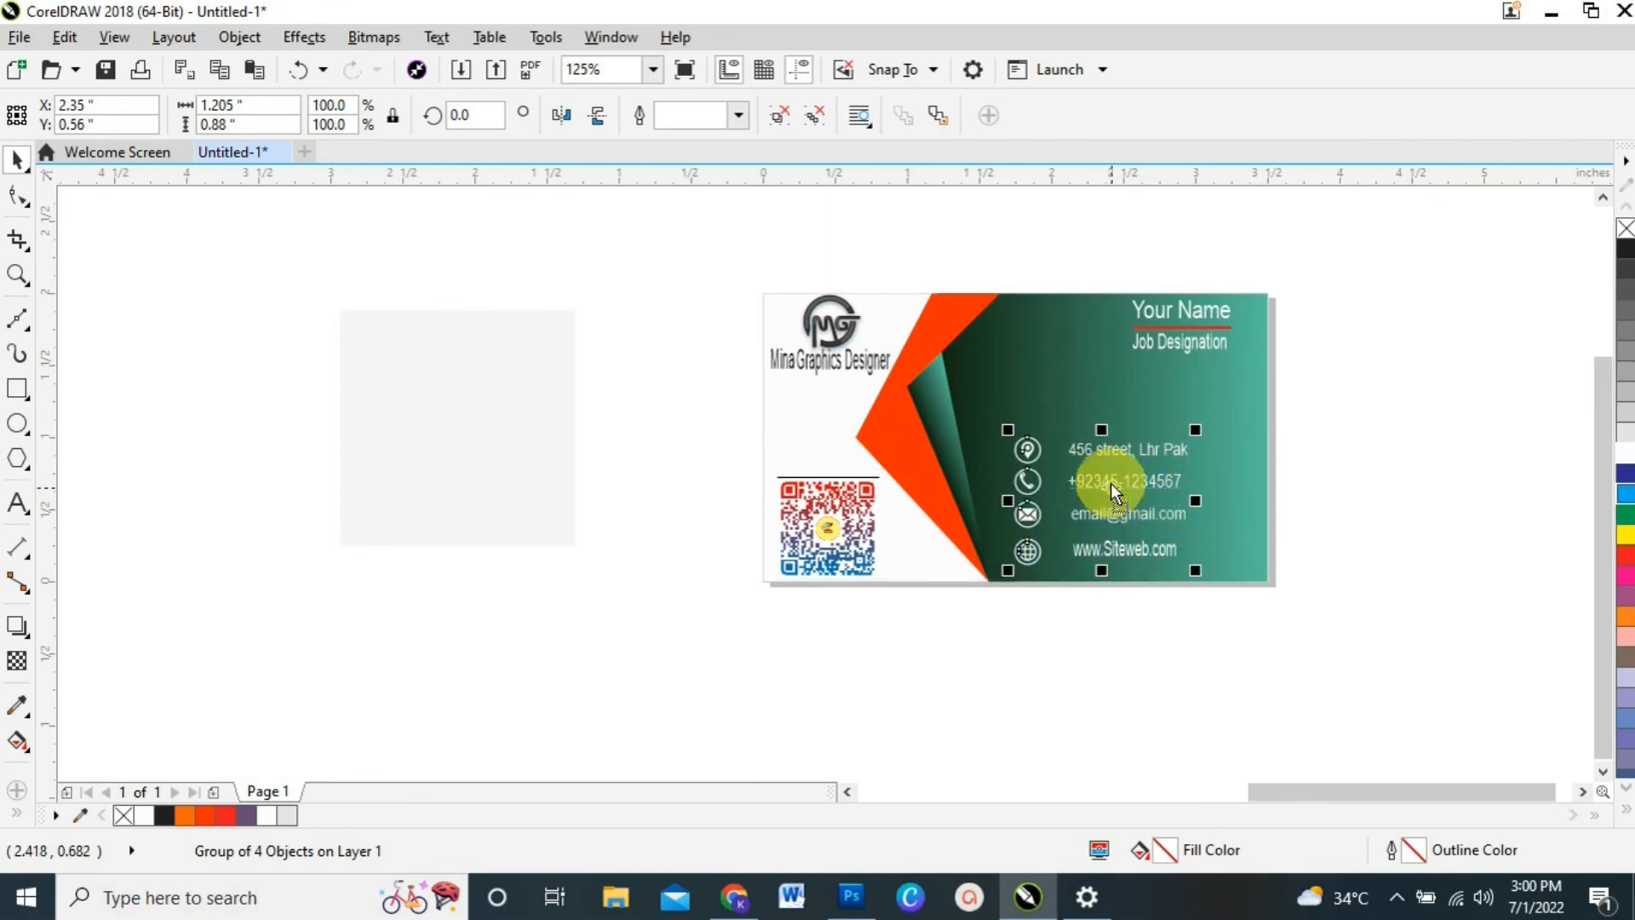
click(1401, 565)
scroll(1403, 632, right, 2)
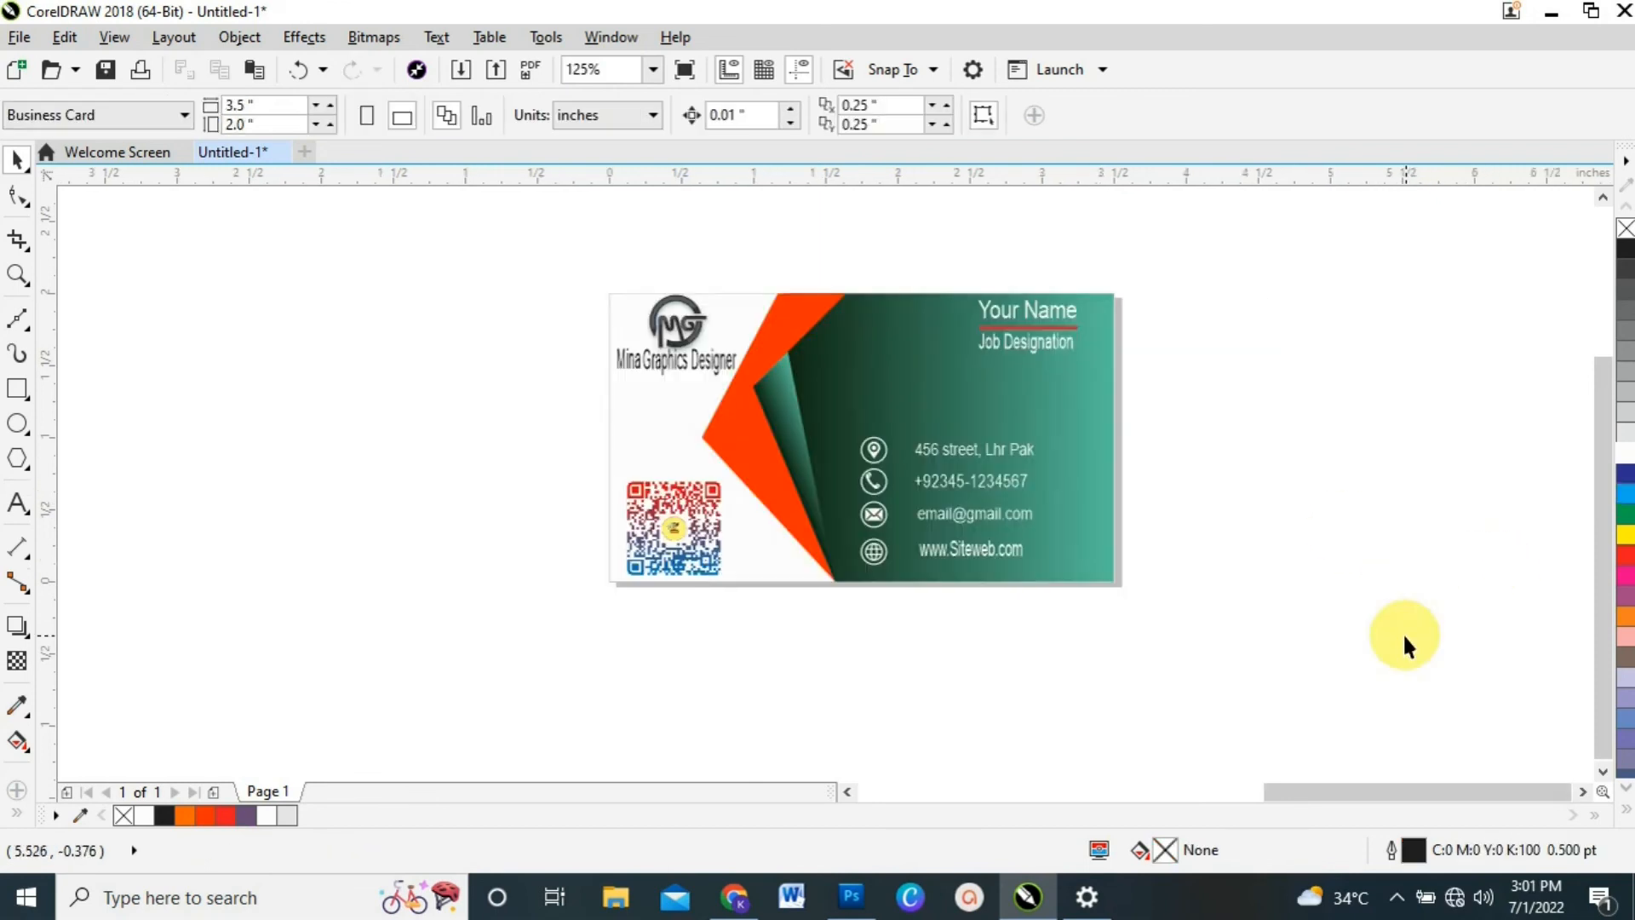
click(1024, 511)
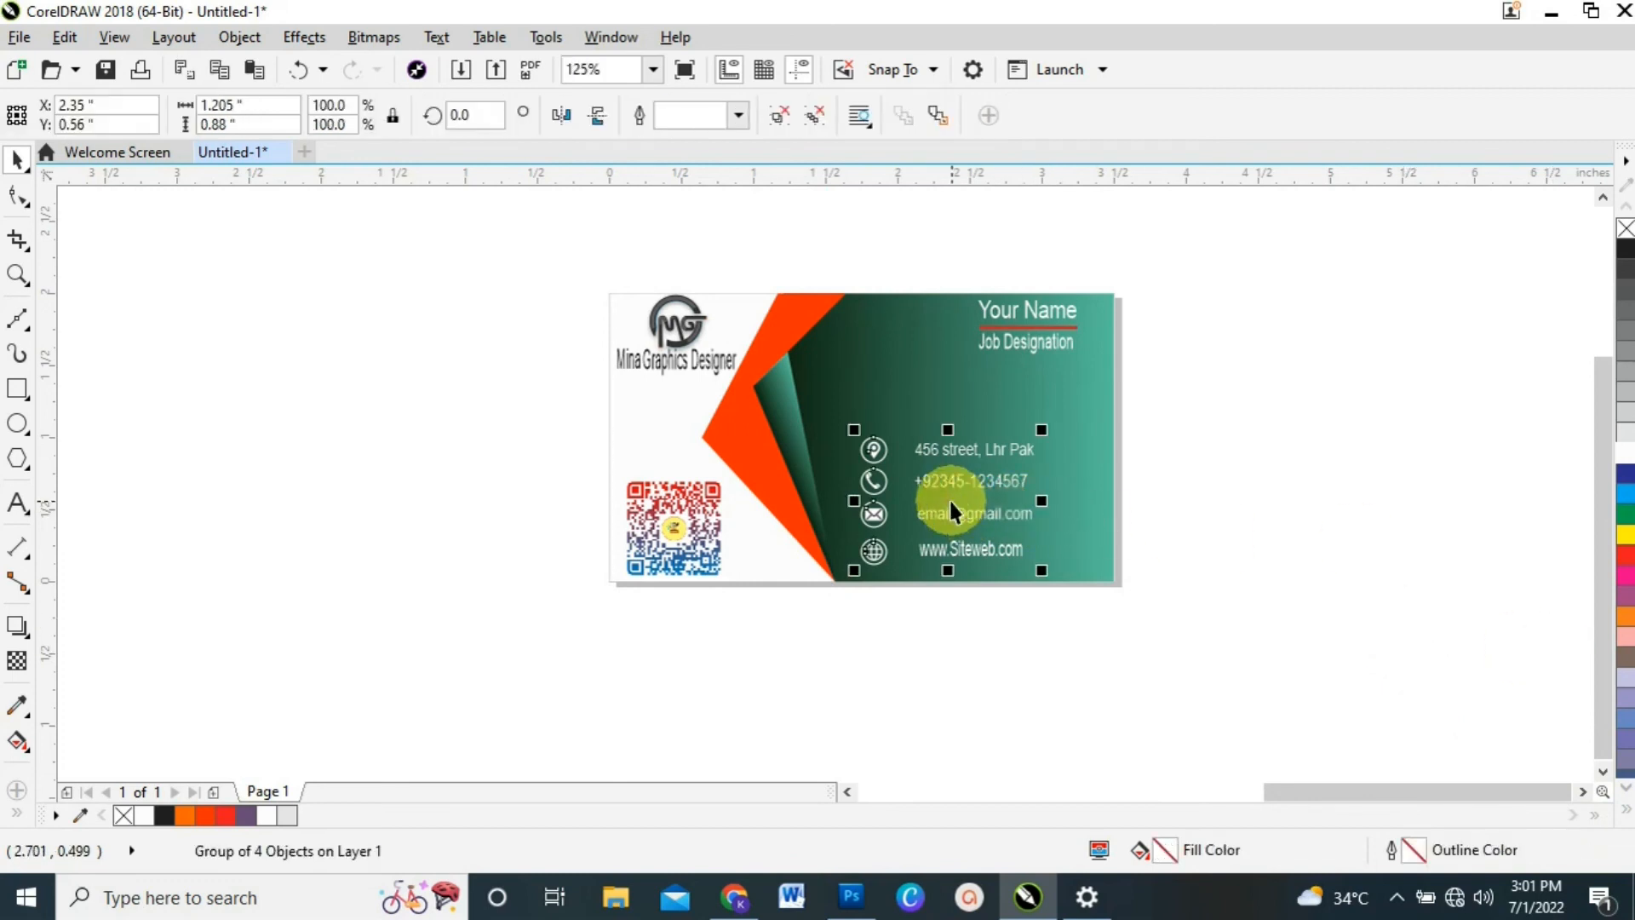
drag(950, 504, 997, 504)
key(Down)
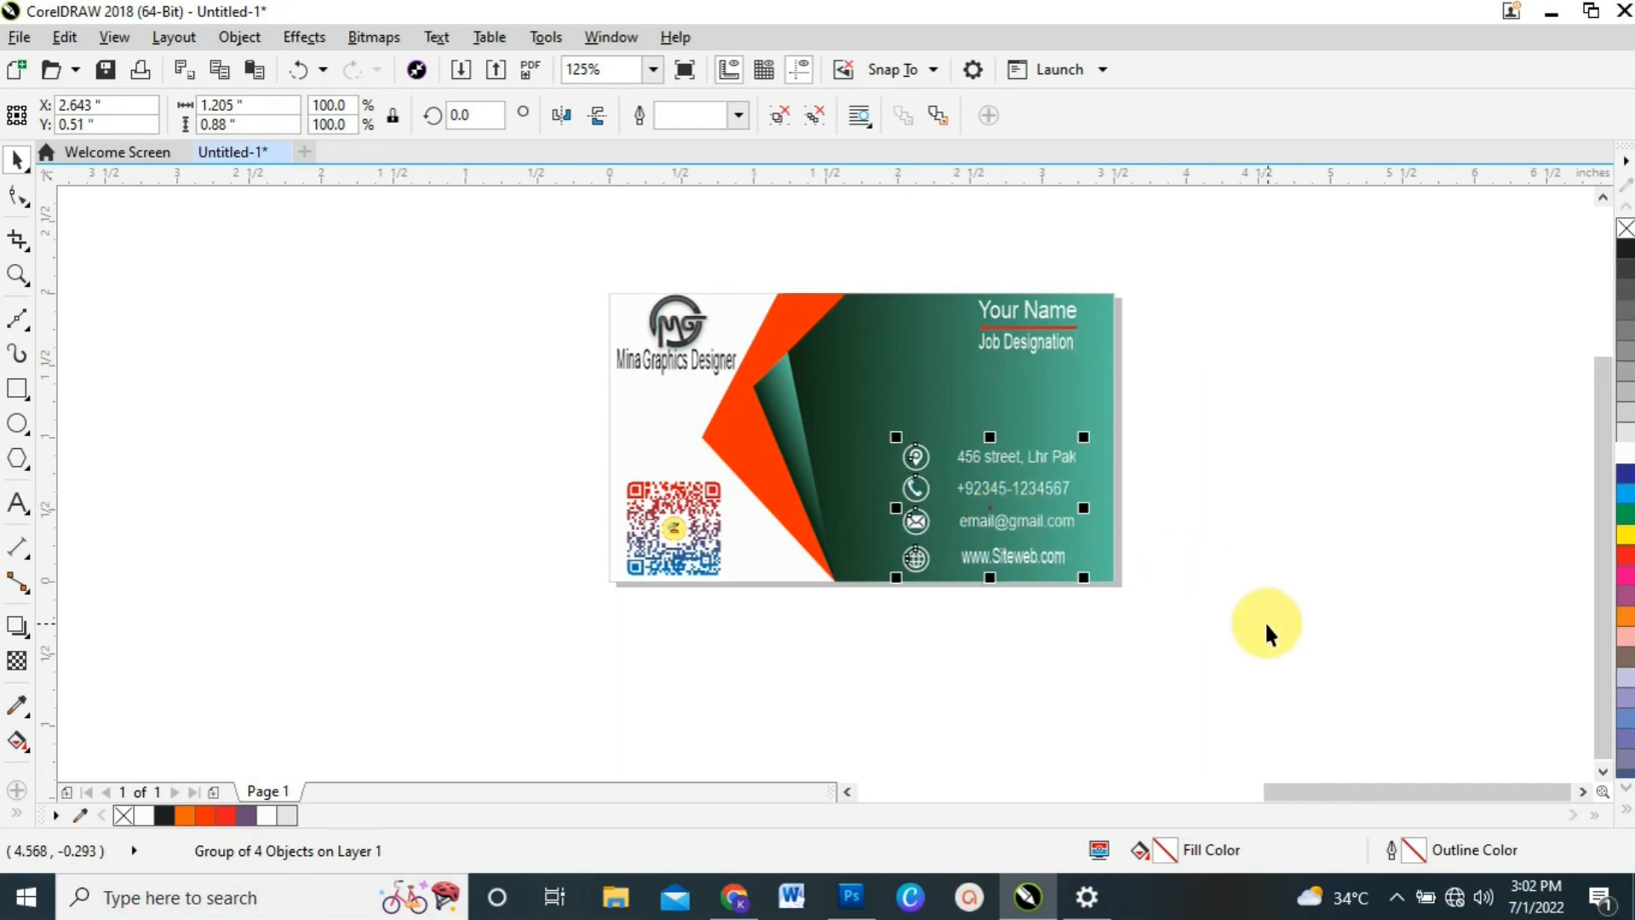
click(1243, 533)
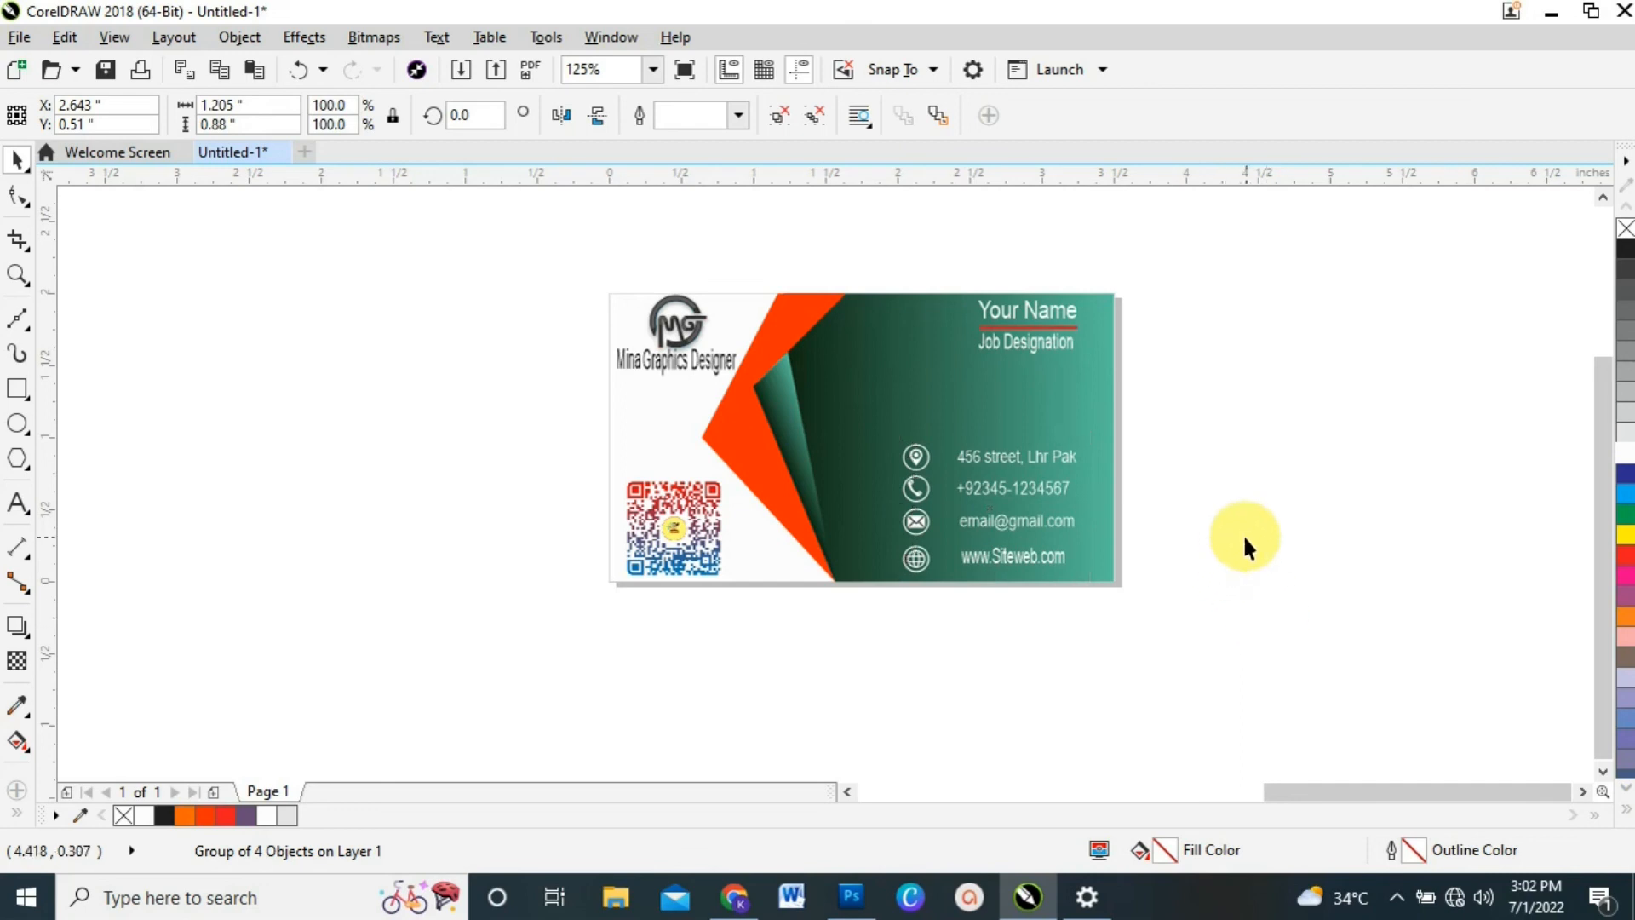